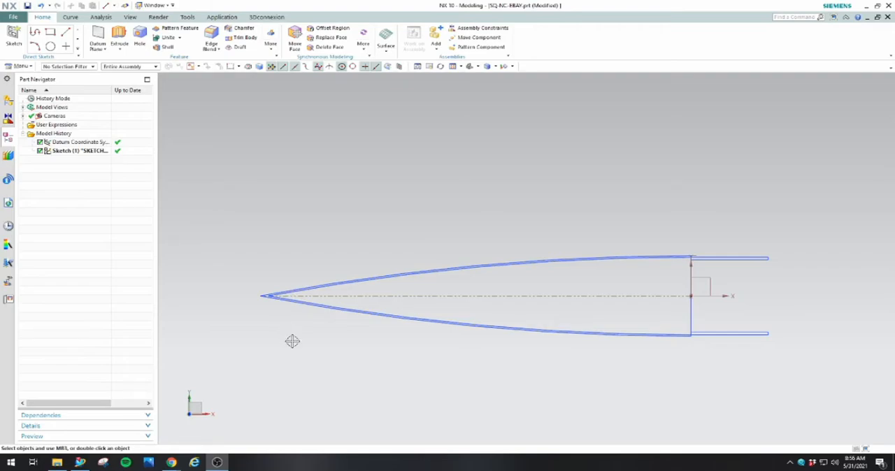
Open the nose cone sketch for editing and extend both inner shoulder lines forward to the inner nose cone curves with Quick Extend
scroll(715, 273, "up", 5)
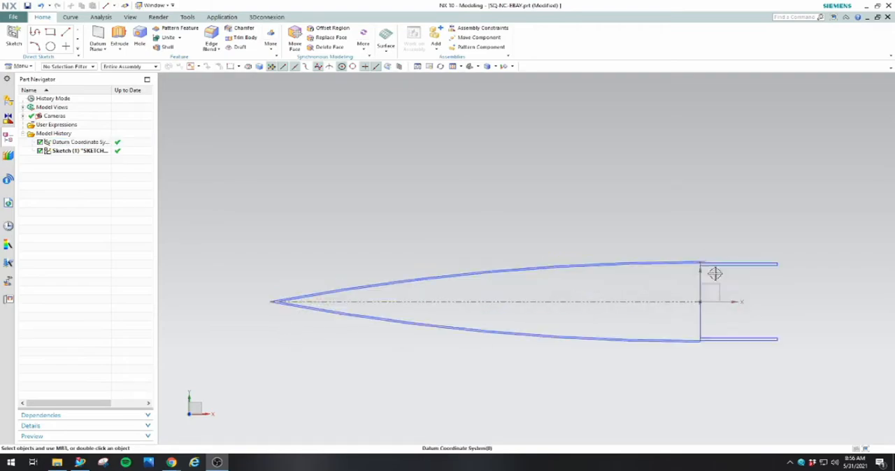
scroll(690, 246, "down", 2)
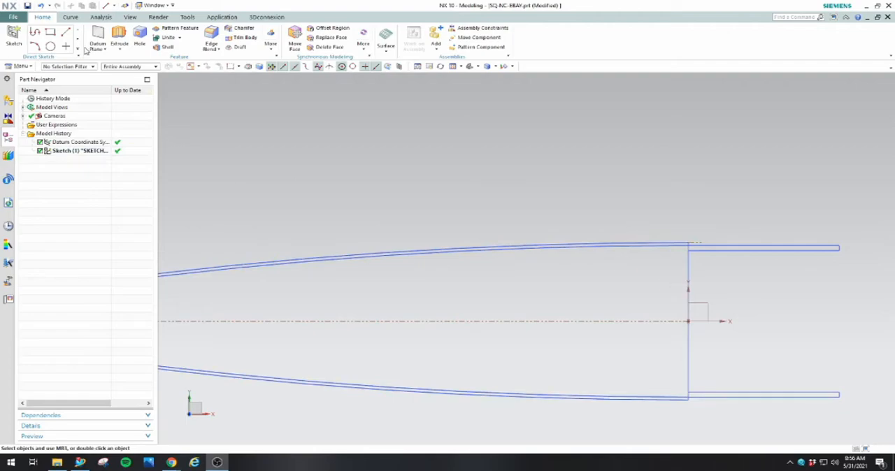
left_click(60, 151)
double_click(60, 151)
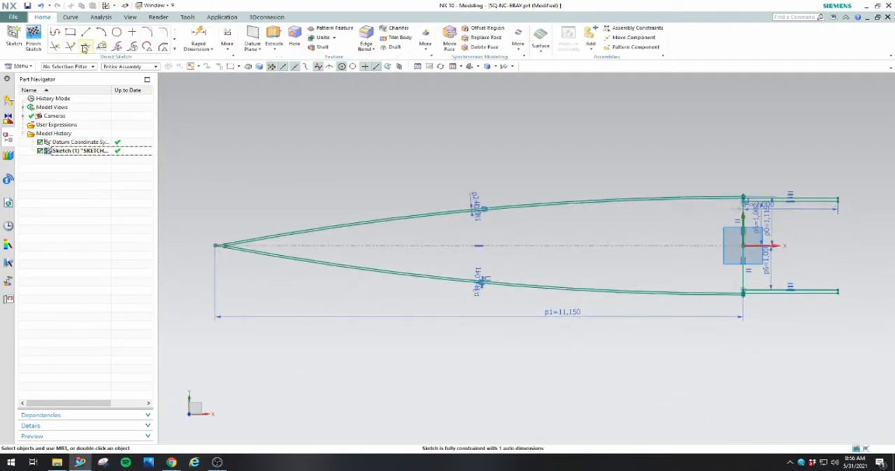
left_click(70, 46)
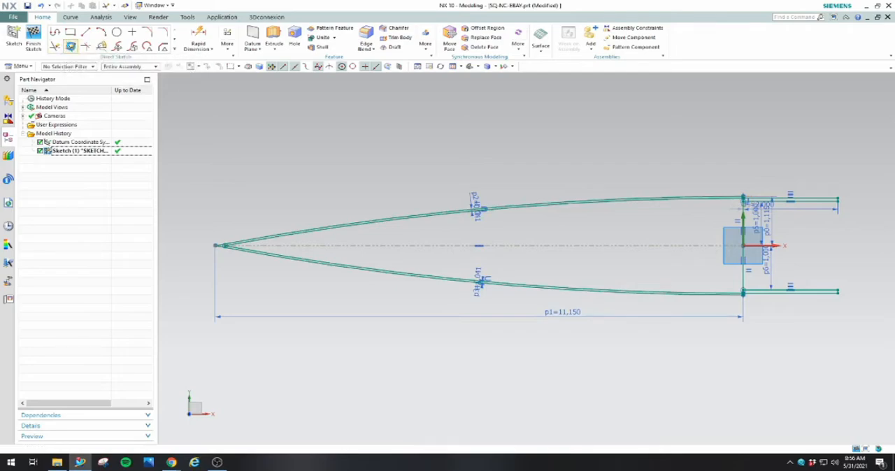
scroll(769, 222, "down", 5)
left_click(769, 221)
left_click(443, 253)
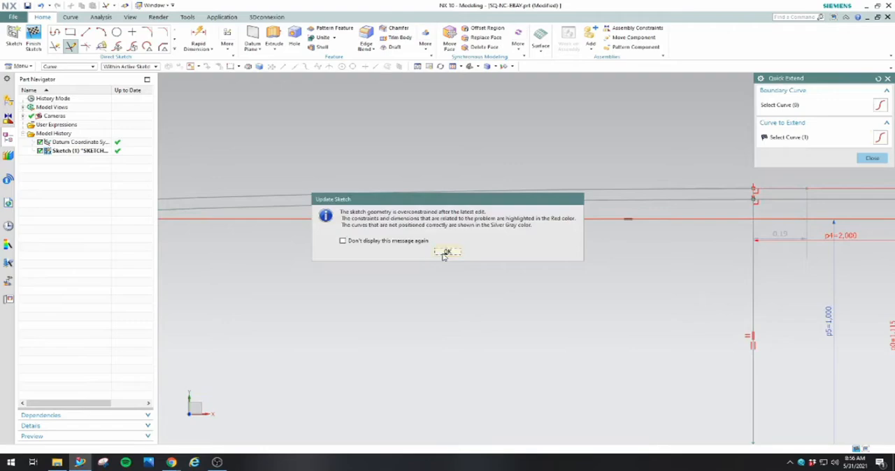
scroll(585, 208, "up", 3)
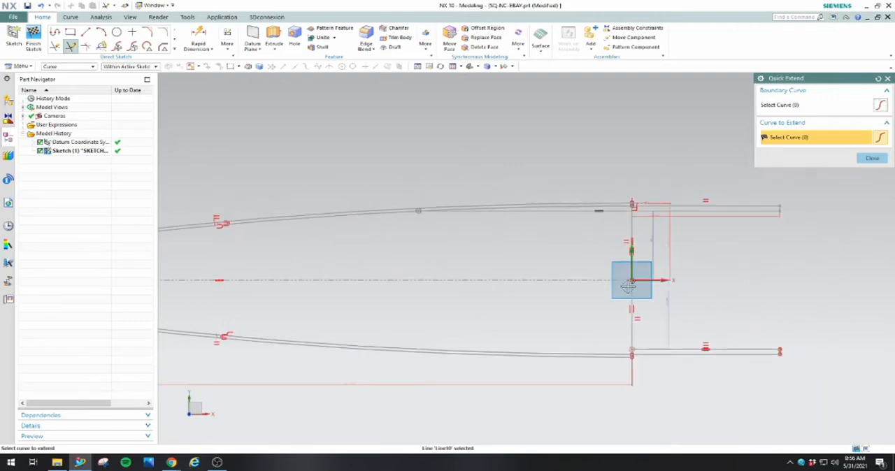
left_click(871, 159)
Close the open rear end of the shoulder with a vertical line joining its inner lines, and finish the sketch
scroll(853, 272, "up", 2)
scroll(495, 298, "down", 4)
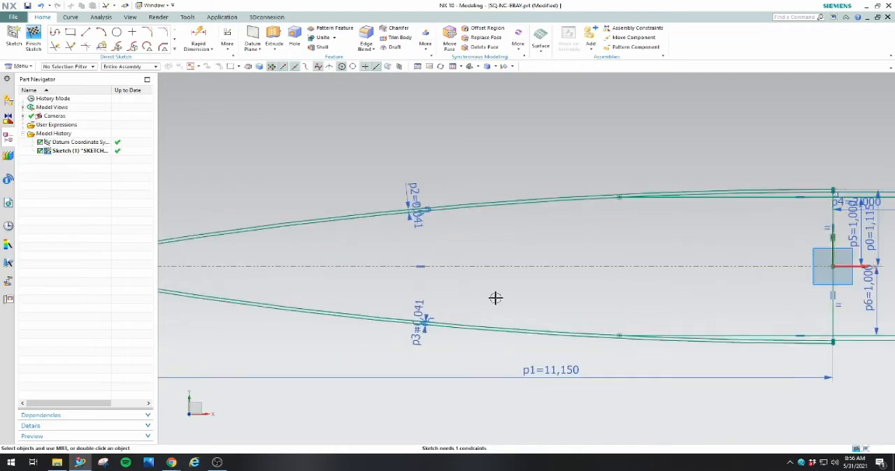
scroll(496, 297, "up", 2)
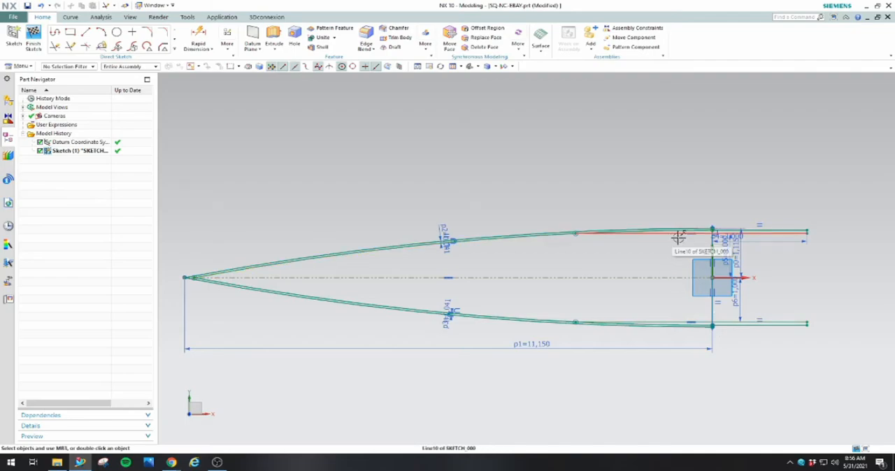
left_click(86, 32)
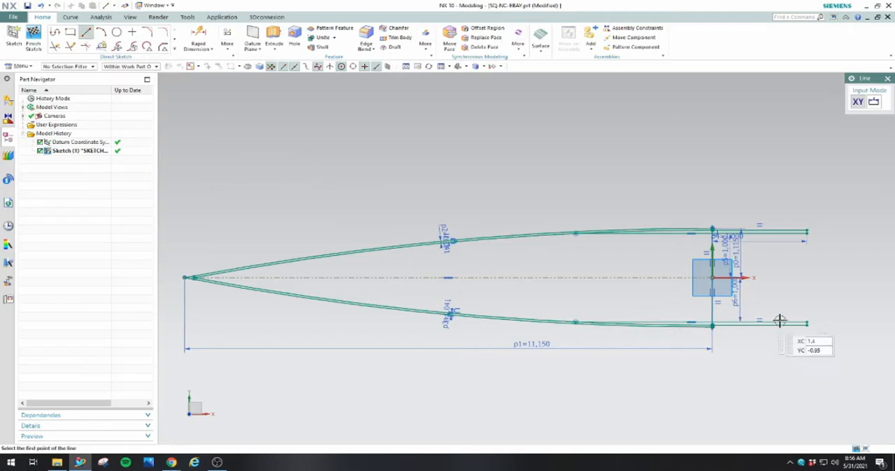
left_click(806, 323)
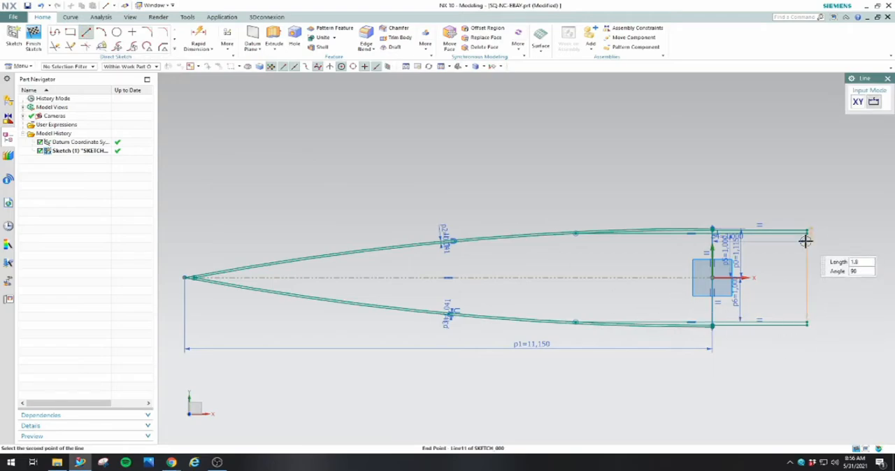
left_click(806, 232)
right_click(795, 202)
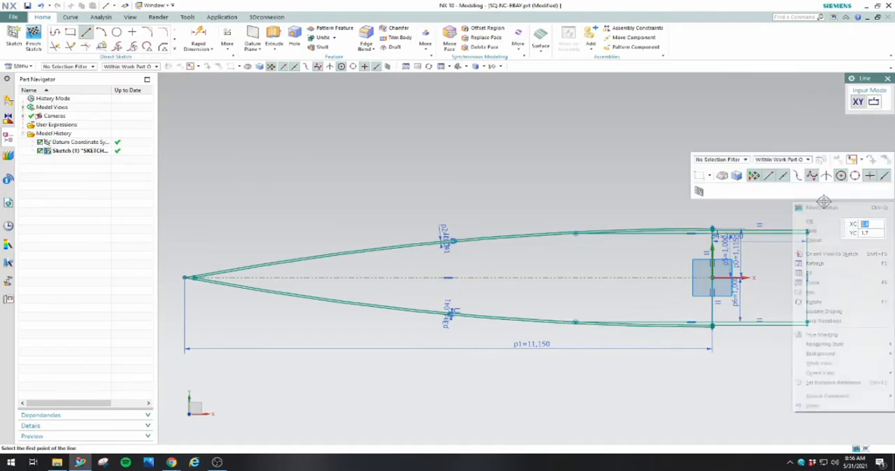
left_click(829, 222)
scroll(807, 231, "up", 6)
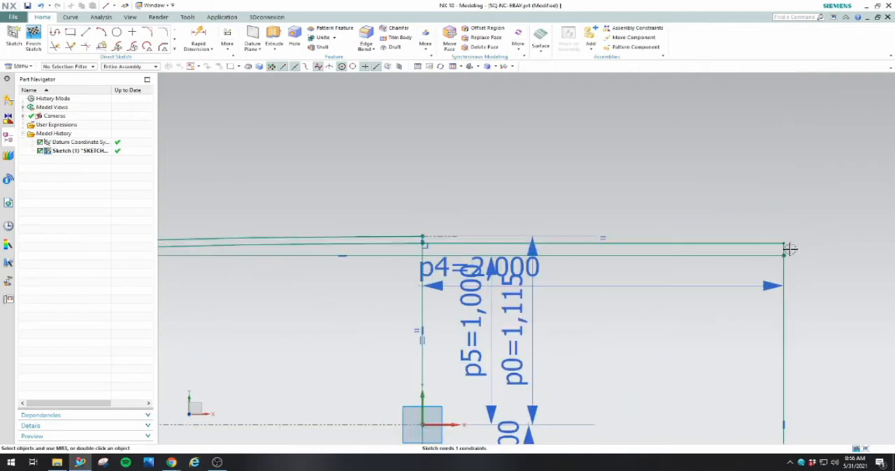
scroll(783, 242, "up", 2)
scroll(766, 239, "down", 8)
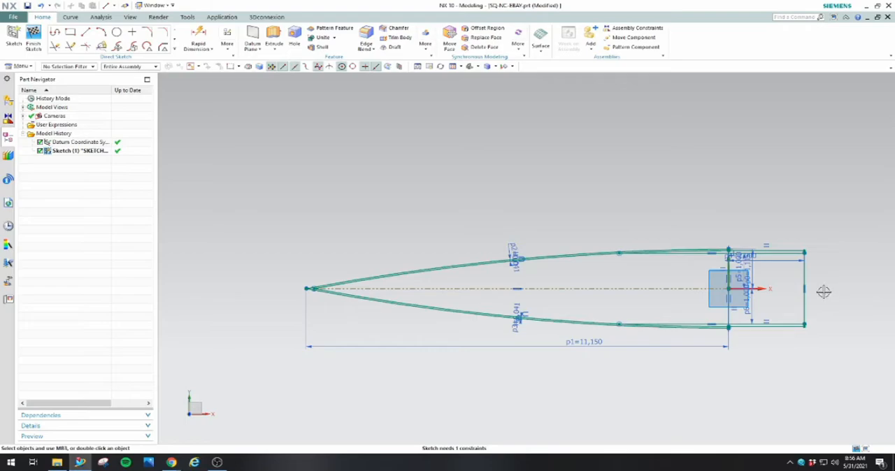
left_click(33, 35)
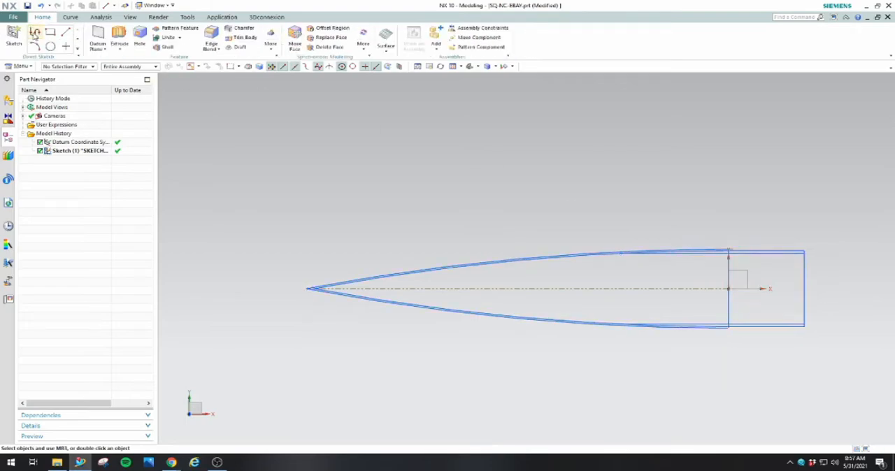
Extrude the inner regions of the nose cone and shoulder together into a thin flat plate
left_click(119, 38)
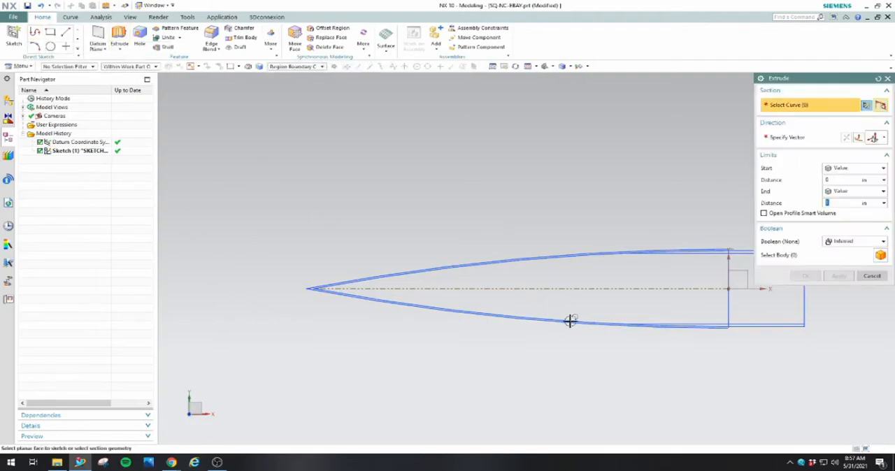
left_click(621, 305)
left_click(769, 309)
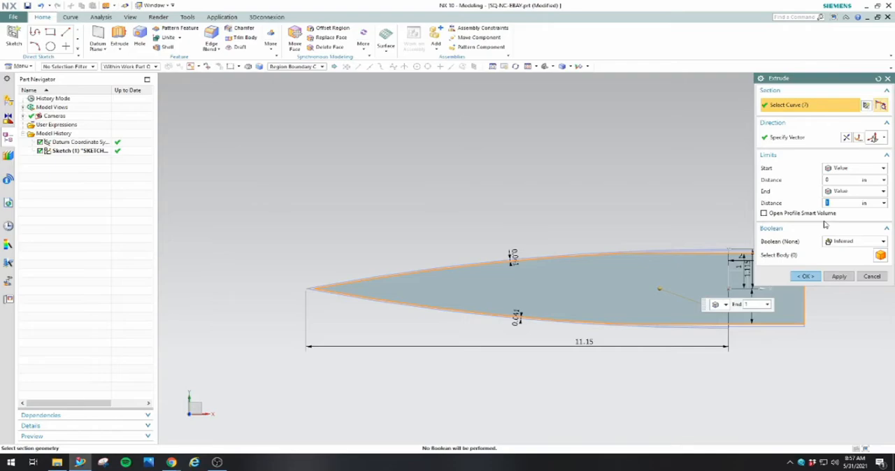
left_click_drag(838, 203, 825, 224)
left_click(806, 276)
middle_click_drag(693, 351, 651, 307)
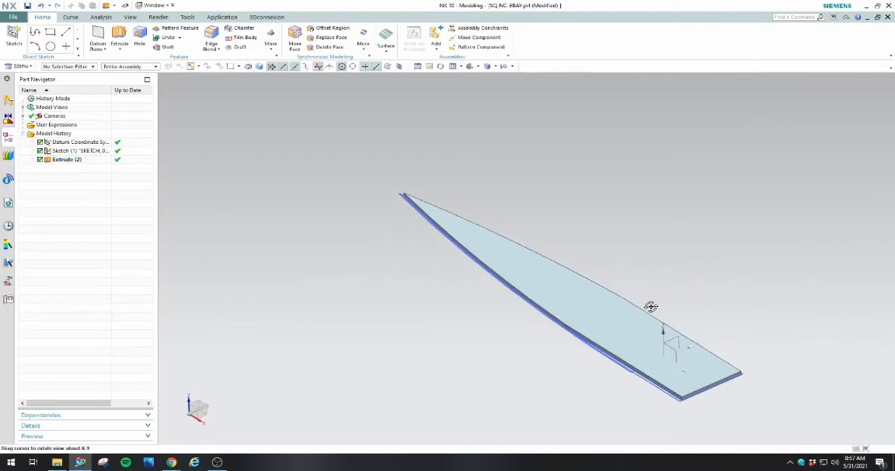
middle_click_drag(617, 322, 658, 358)
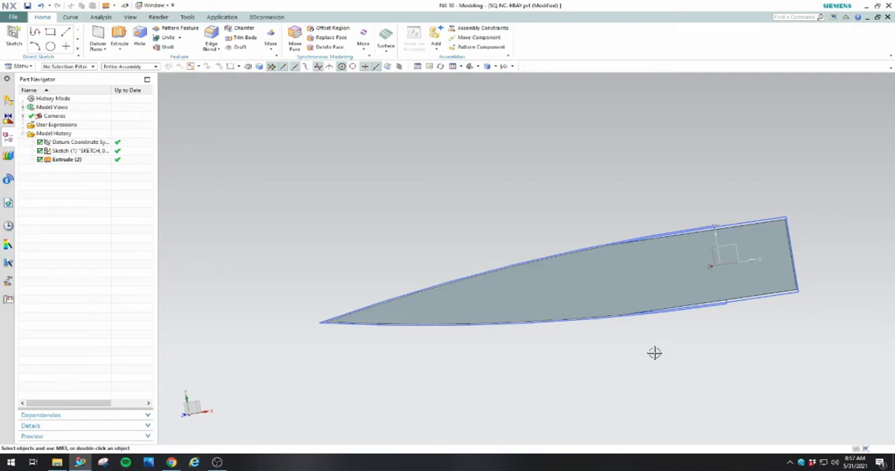
Reopen the sketch and draw a vertical line across the nose about 1.5 in behind the tip, then finish the sketch
double_click(679, 310)
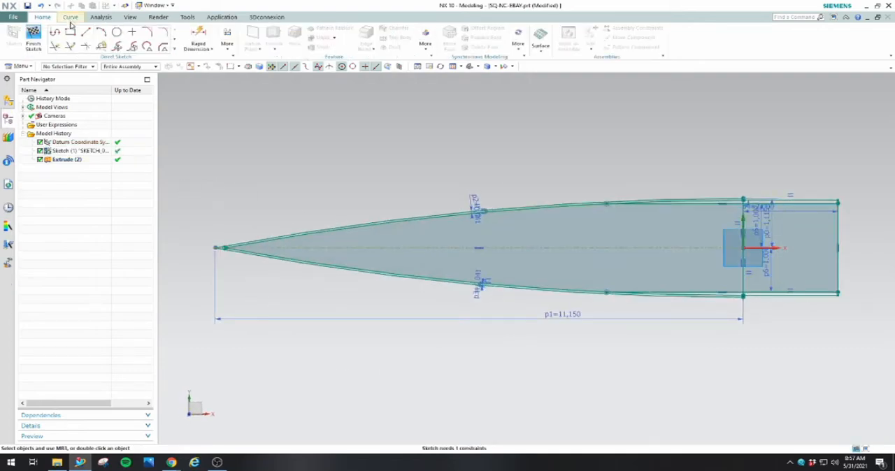
left_click(86, 32)
scroll(207, 265, "up", 6)
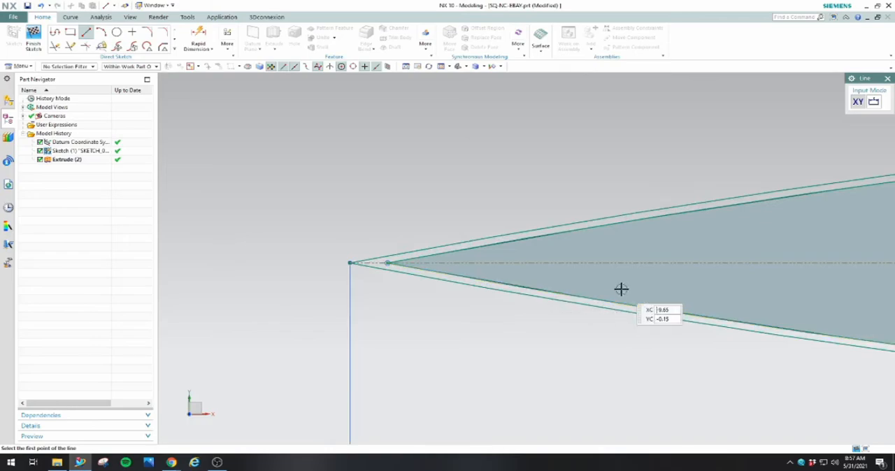
left_click(624, 184)
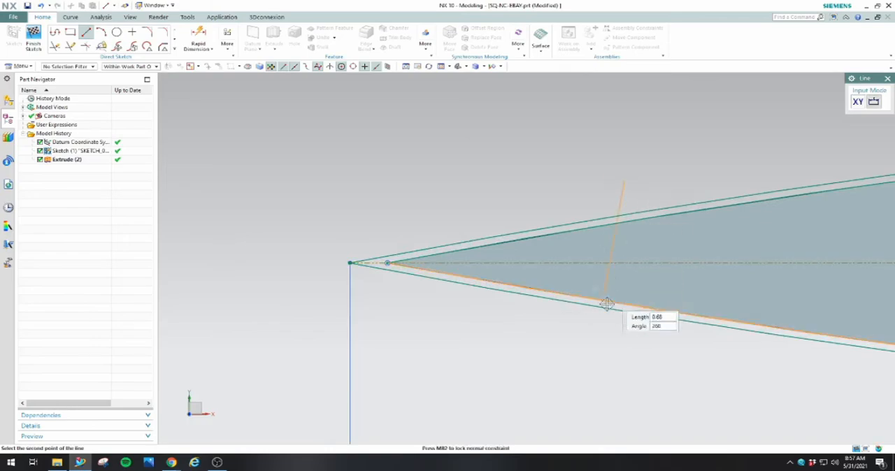
left_click(624, 350)
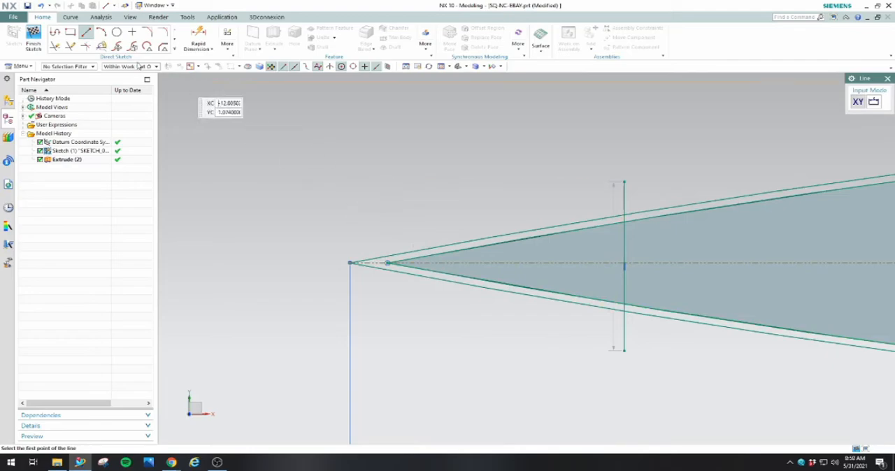
left_click(39, 37)
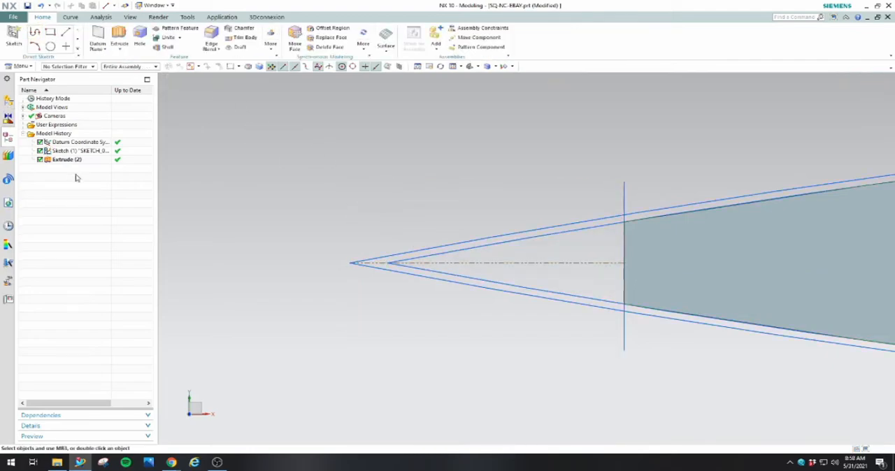
Dimension the vertical line's distance from the nose tip, set it to 2.5 in, and finish the sketch
double_click(77, 151)
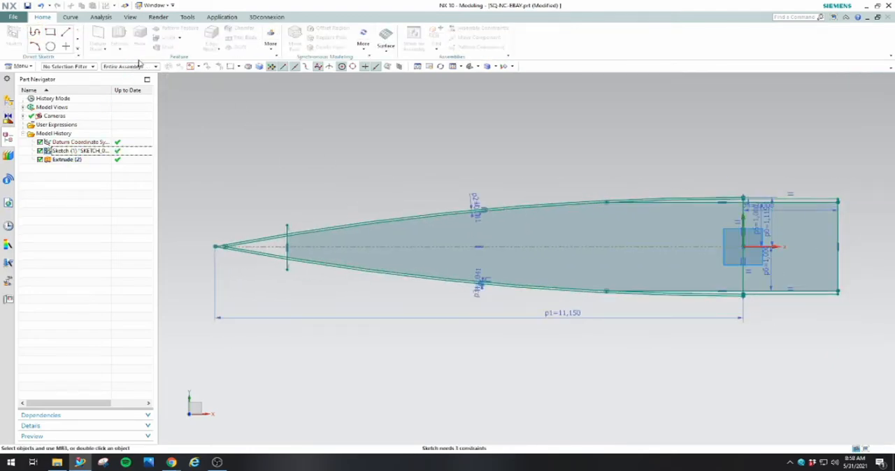
left_click(198, 38)
scroll(231, 245, "up", 5)
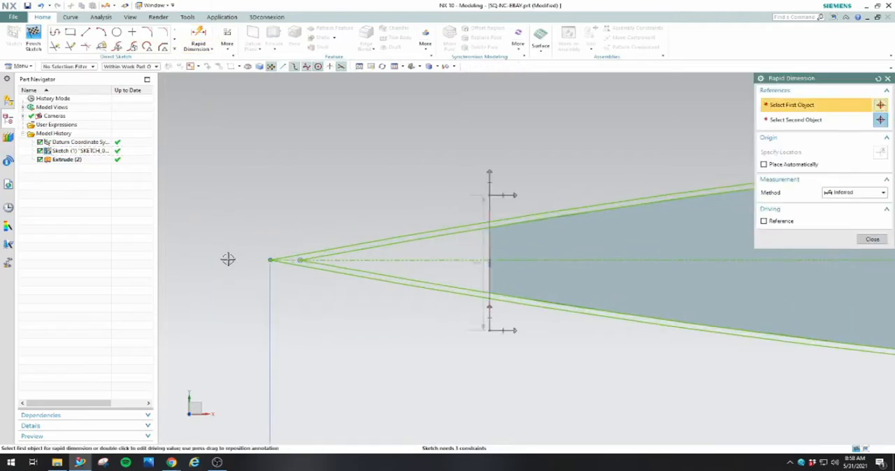
scroll(228, 259, "up", 2)
left_click(294, 260)
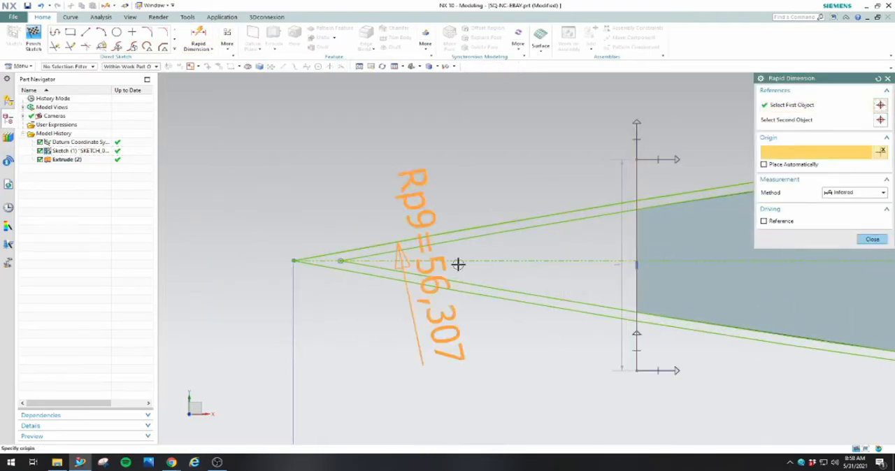
left_click(636, 230)
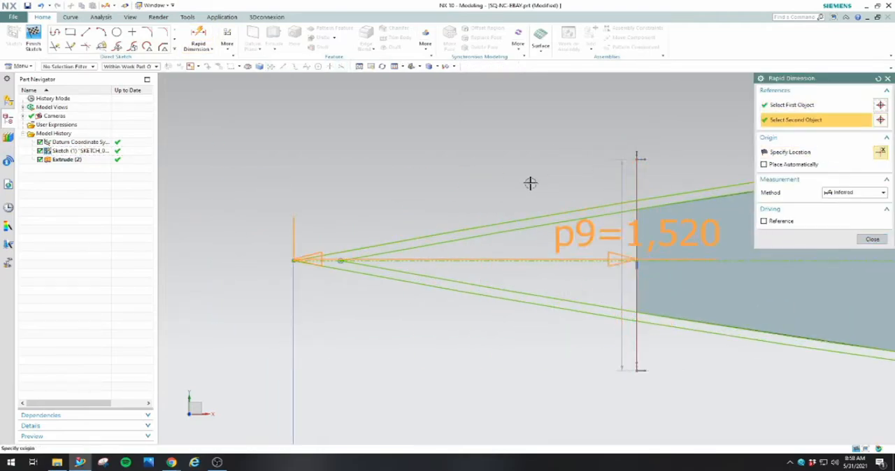
left_click(465, 176)
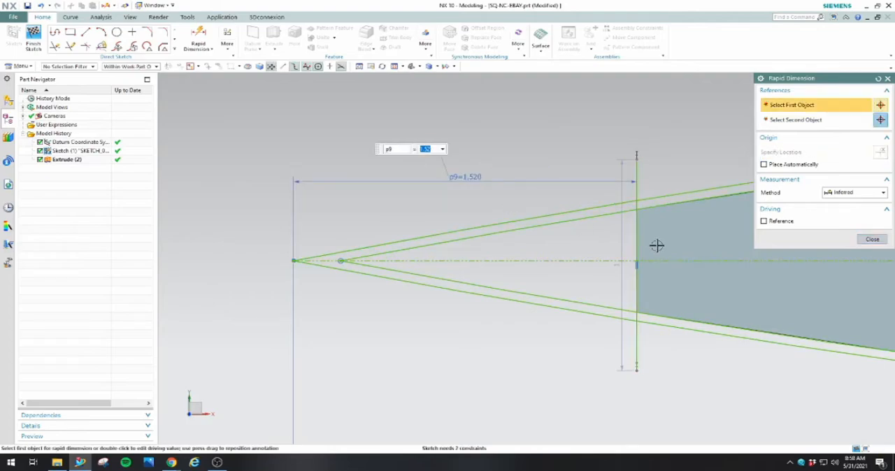
type("2.5")
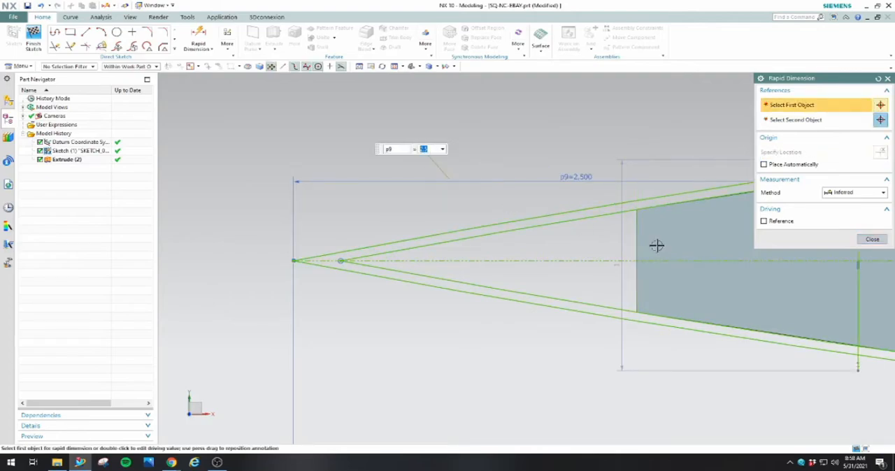
left_click(872, 239)
scroll(792, 257, "down", 6)
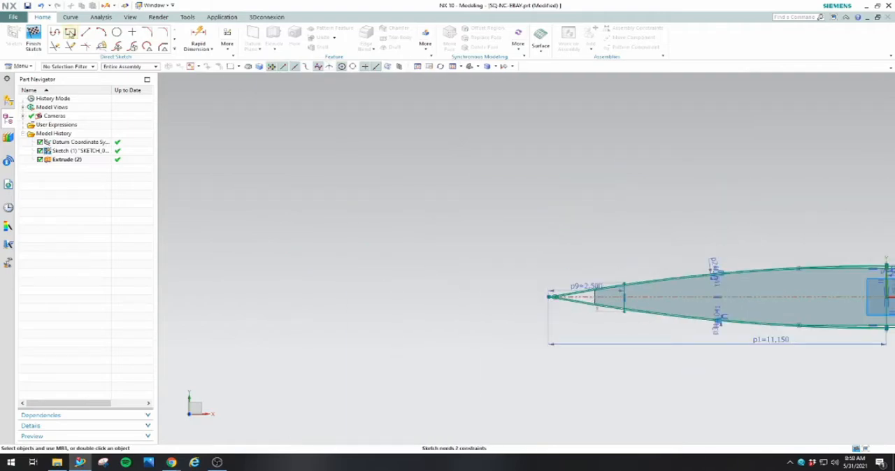
left_click(33, 39)
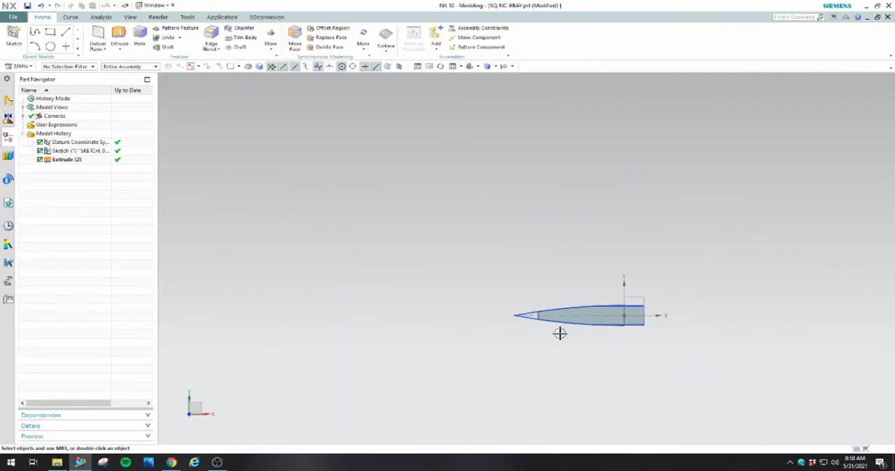
Hide the profile sketch and examine the extruded plate's shape from several angles
right_click(69, 152)
left_click(85, 160)
mouse_move(577, 335)
middle_mouse_down()
mouse_move(429, 365)
mouse_move(452, 390)
mouse_move(570, 404)
mouse_move(556, 456)
middle_mouse_up()
scroll(545, 286, "down", 2)
scroll(572, 306, "up", 4)
middle_click_drag(571, 305, 584, 255)
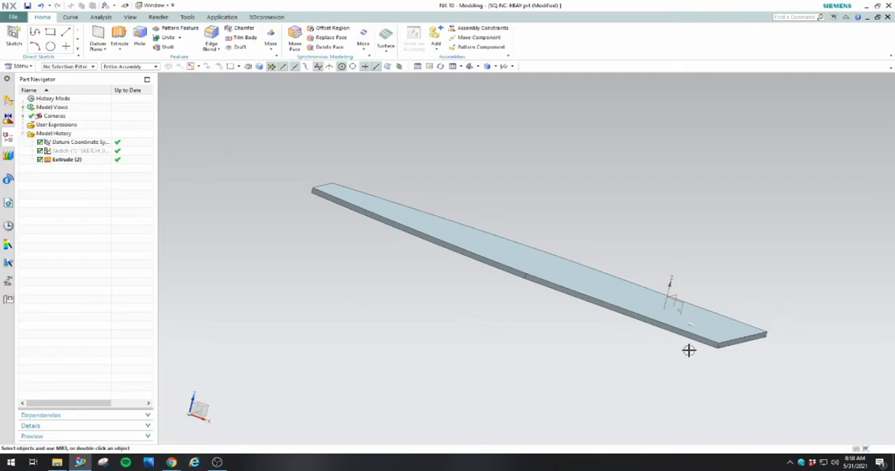
left_click(744, 343)
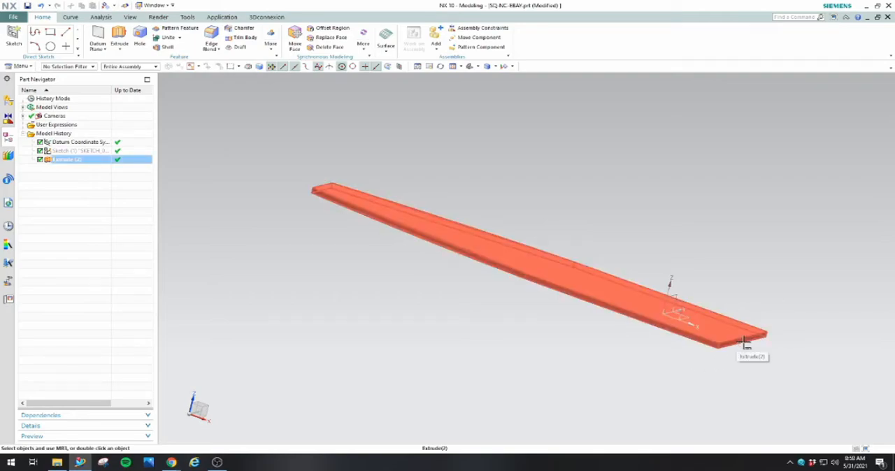
key("Escape")
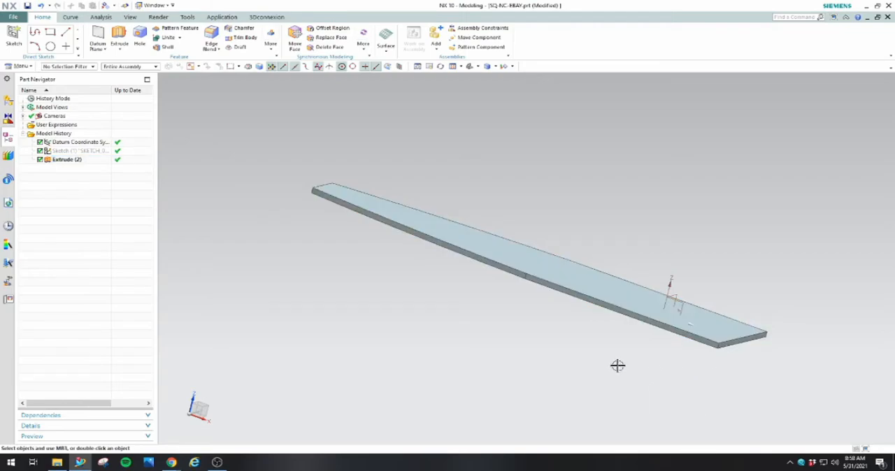
middle_click_drag(501, 321, 512, 359)
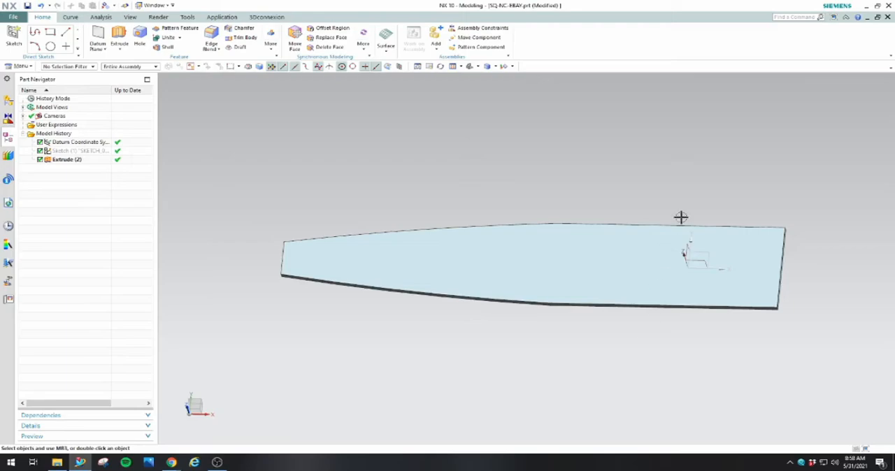
Start a sketch on the plate's flat face with its origin at the lower corner of the nose end
left_click(680, 248)
left_click(383, 274)
left_click(841, 213)
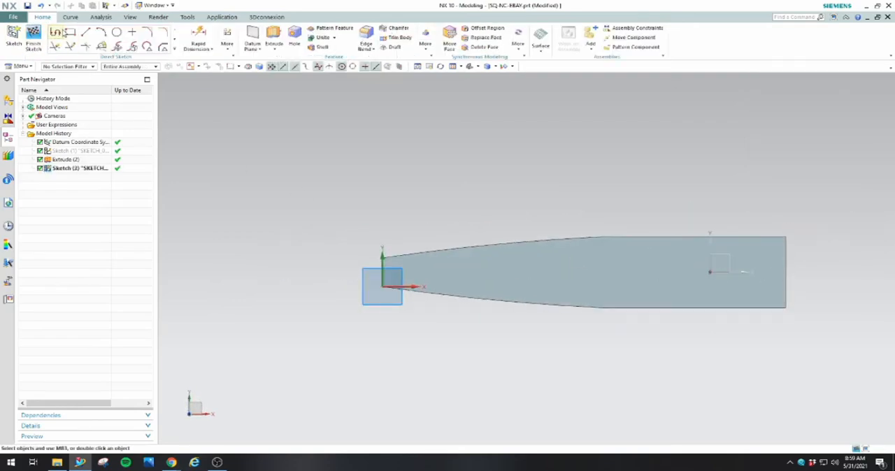
Sketch a rectangle about 4 in long and 0.8 in high on the plate near the nose end
left_click(54, 31)
left_click(70, 31)
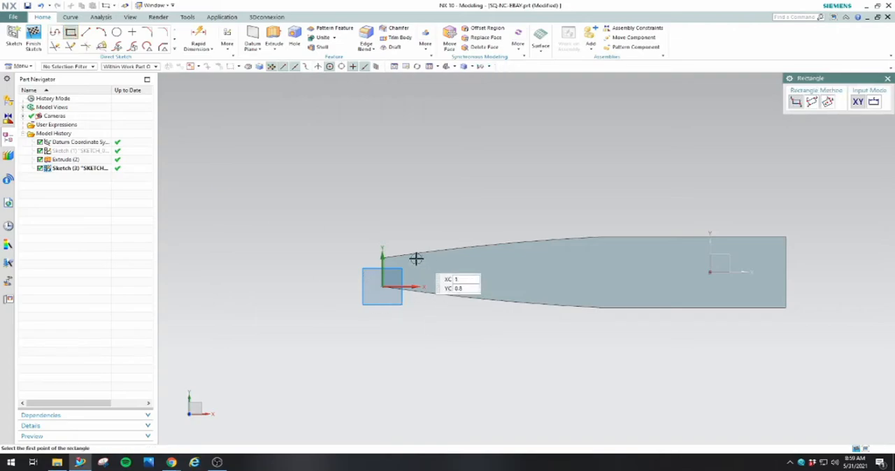
left_click(580, 288)
right_click(537, 208)
left_click(556, 228)
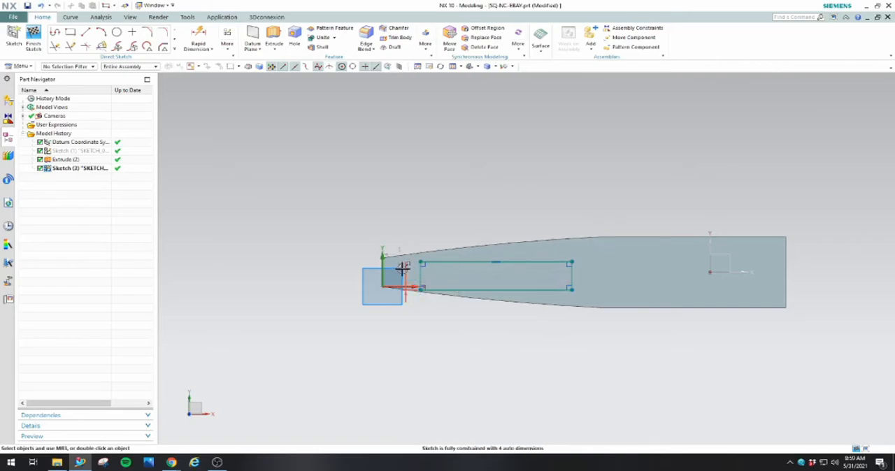
Set the rectangle's height to 1 in and its length to 4 in
scroll(401, 268, "up", 4)
scroll(422, 325, "down", 3)
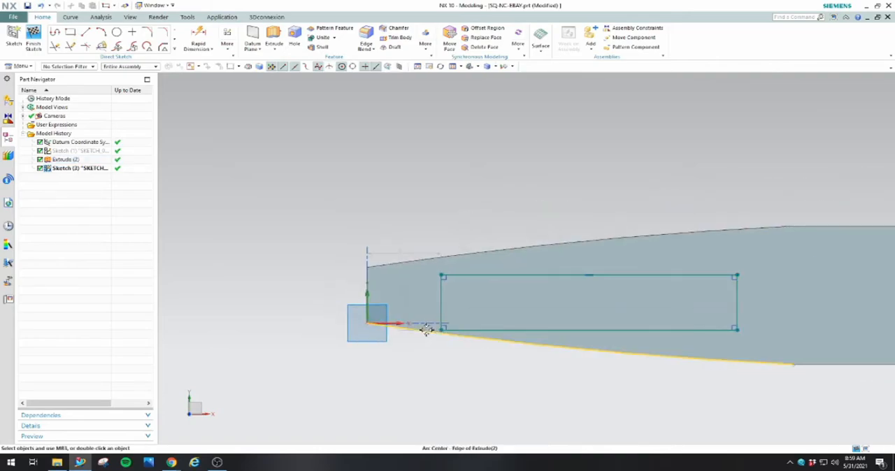
double_click(708, 297)
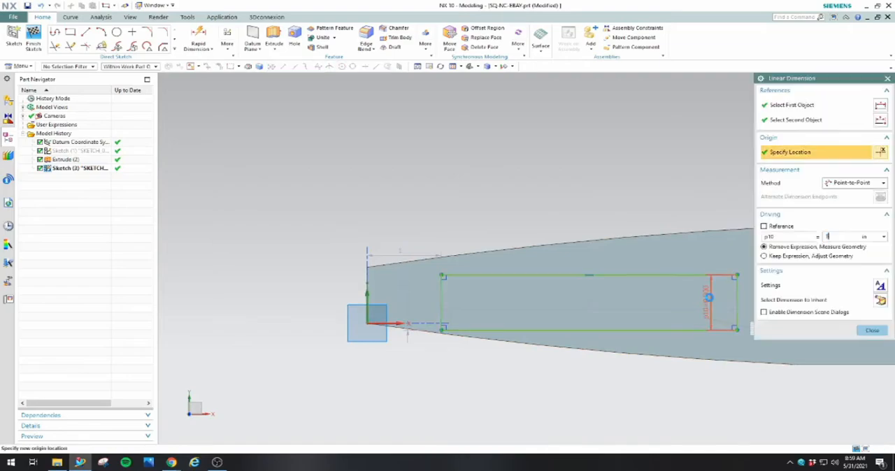
double_click(595, 306)
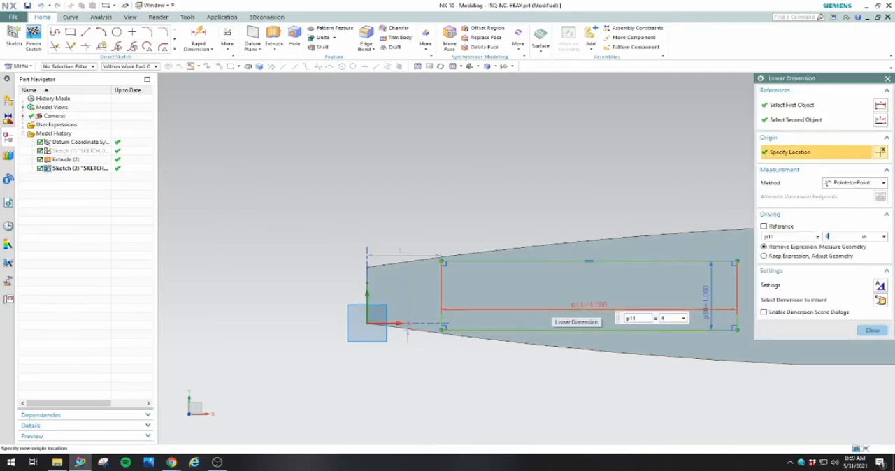
left_click(872, 330)
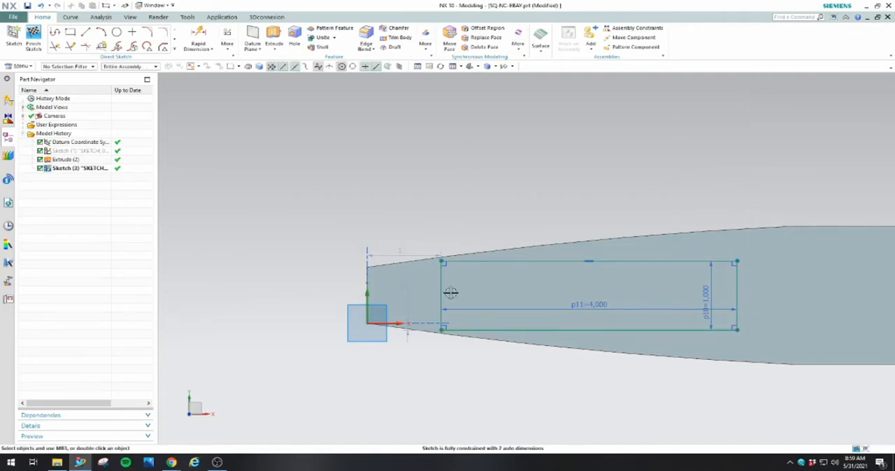
double_click(401, 251)
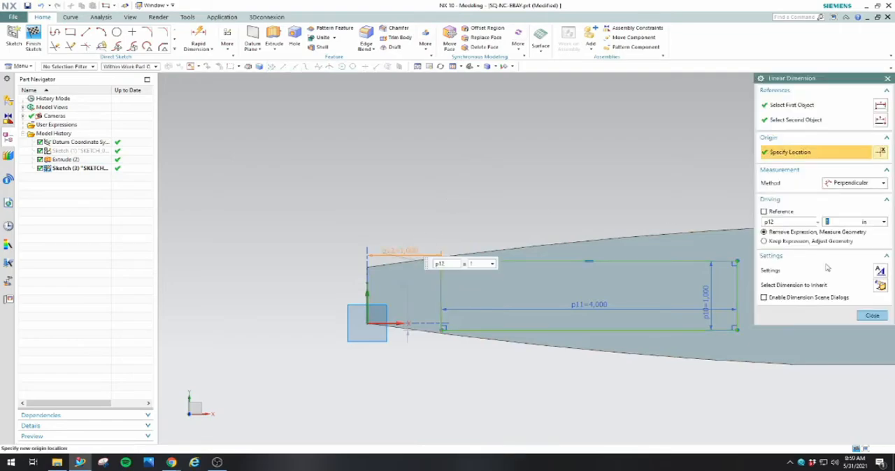
left_click(872, 315)
scroll(366, 296, "up", 2)
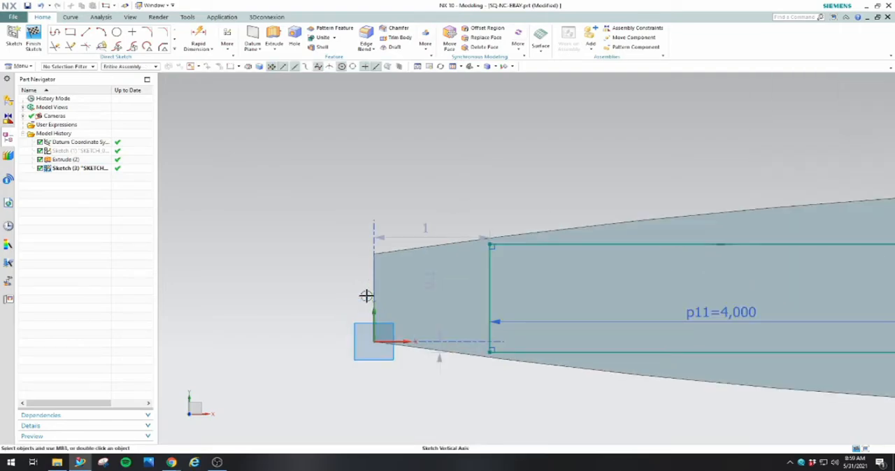
scroll(371, 322, "down", 3)
scroll(383, 328, "up", 1)
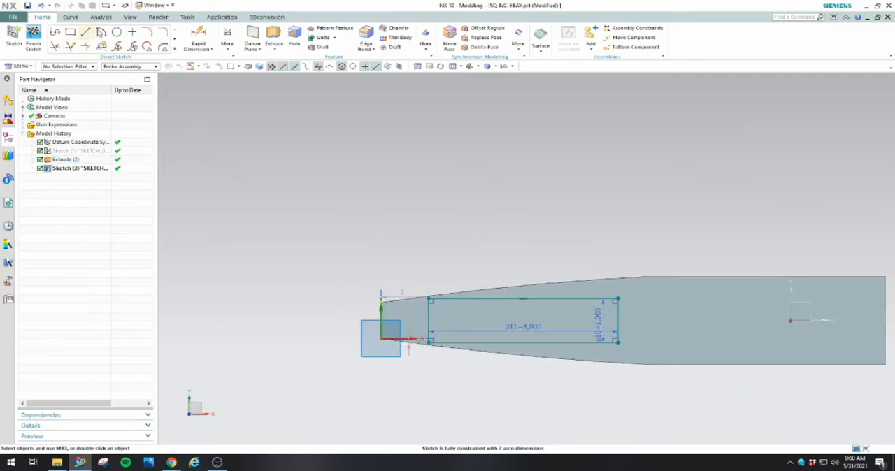
left_click(198, 39)
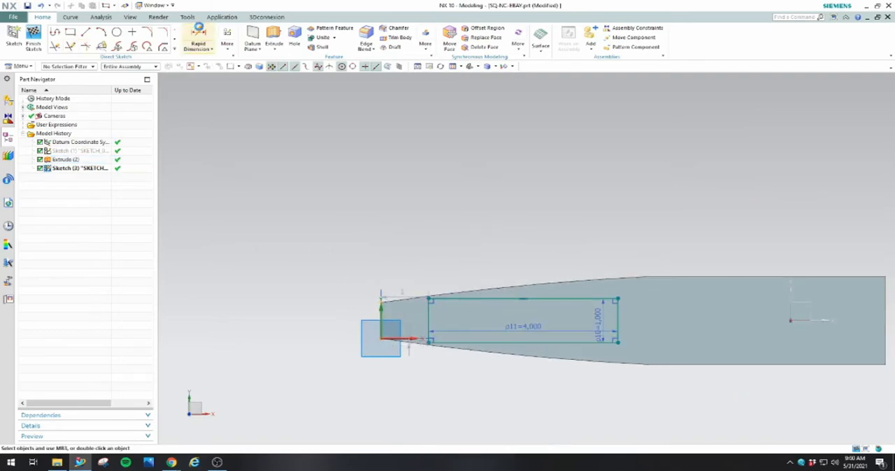
left_click(618, 308)
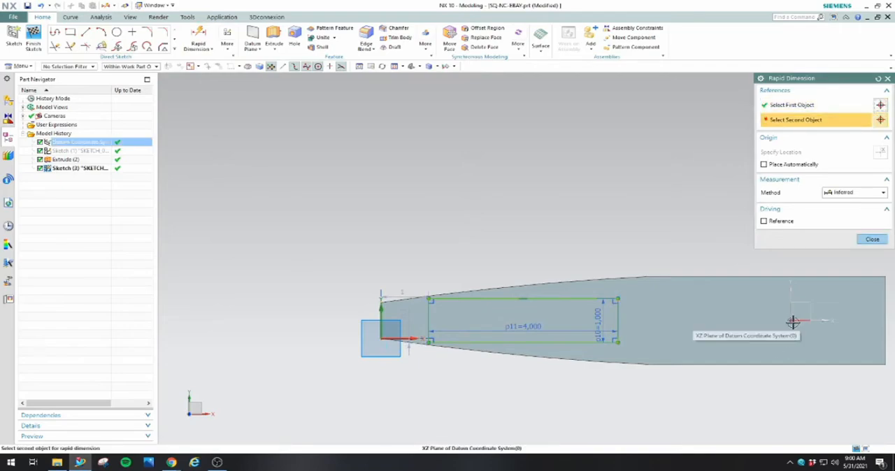
left_click(872, 239)
mouse_move(635, 361)
middle_mouse_down()
mouse_move(636, 330)
mouse_move(635, 341)
mouse_move(623, 329)
middle_mouse_up()
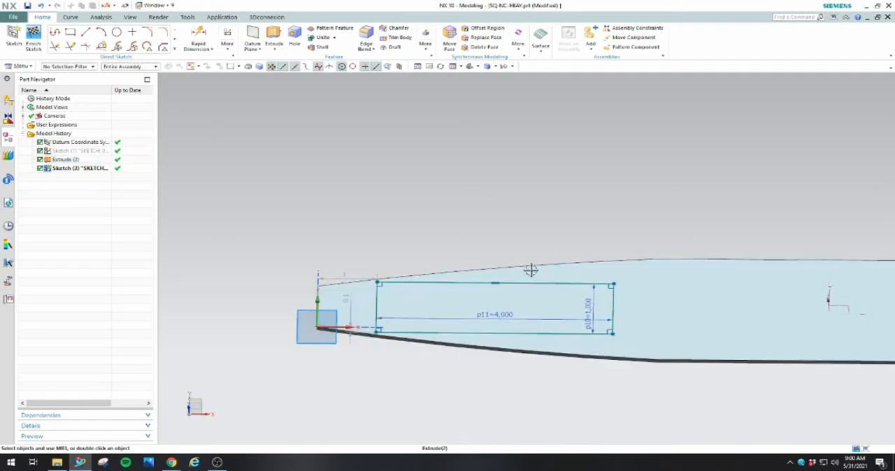
Dimension the rectangle's upper edge at 0.5 in from the upper corner of the plate's rear end
left_click(198, 38)
scroll(669, 291, "up", 3)
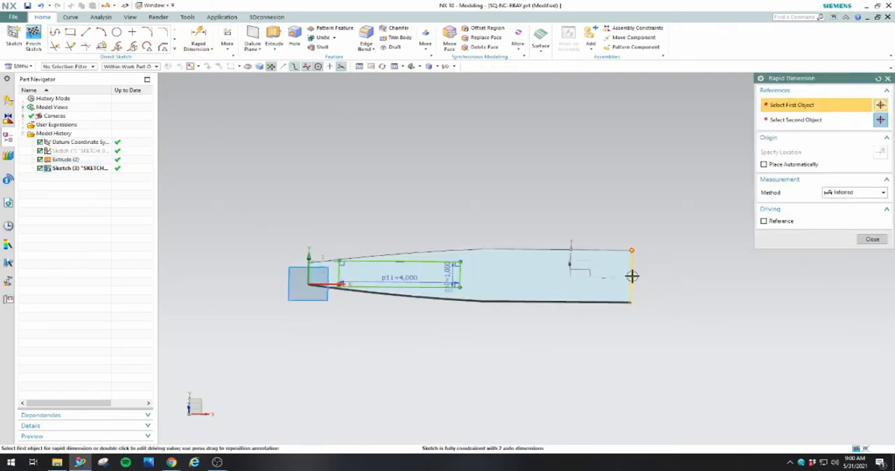
middle_click_drag(629, 278, 607, 278)
scroll(608, 277, "down", 3)
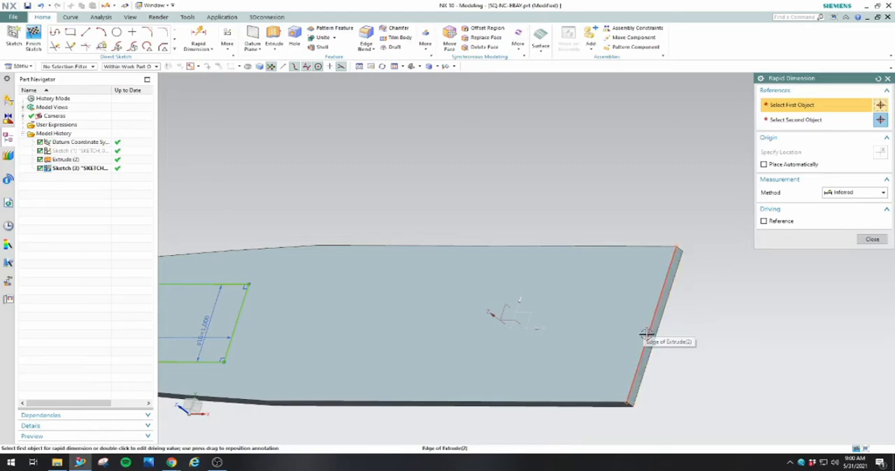
left_click(676, 248)
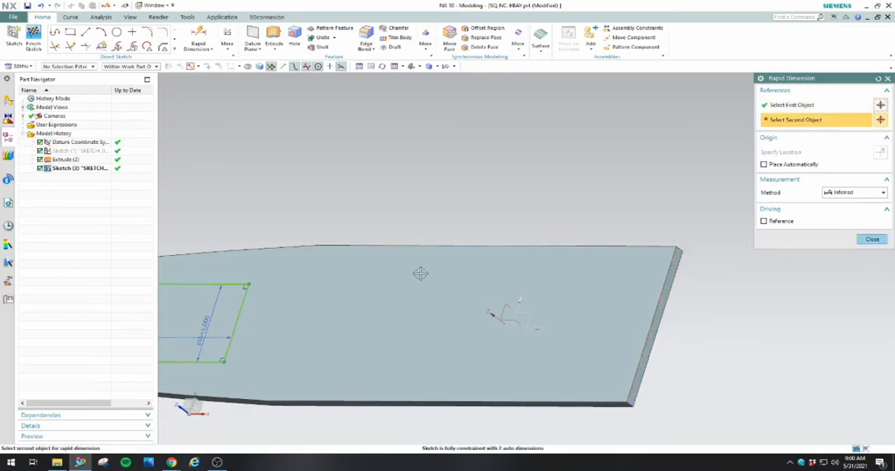
left_click(250, 283)
left_click(753, 281)
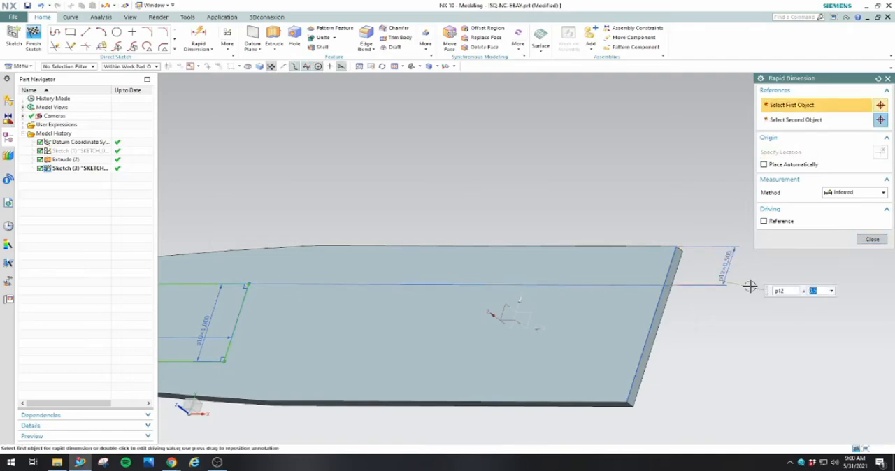
left_click(872, 239)
Set the distance from the plate's nose end to the rectangle to 1.5 in
scroll(841, 303, "down", 5)
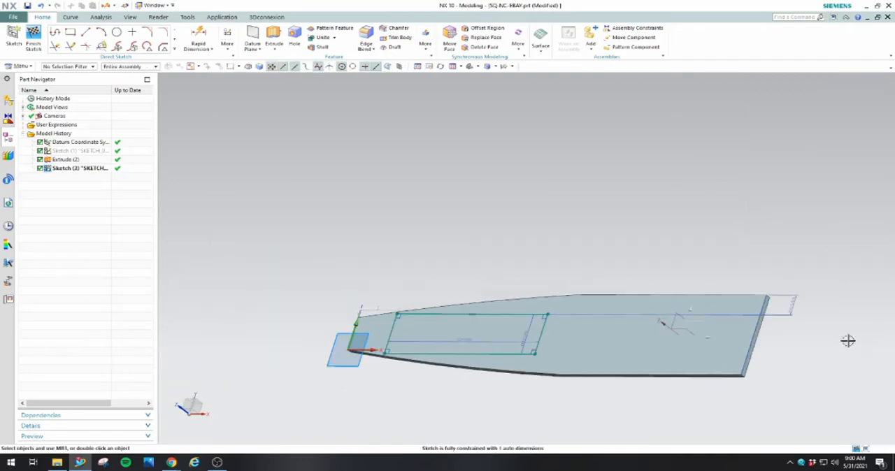
middle_click_drag(703, 397, 725, 407)
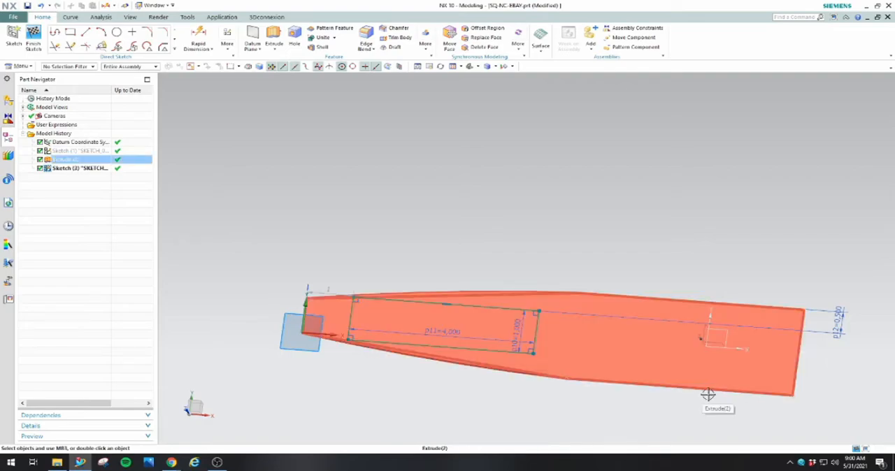
middle_click_drag(496, 387, 501, 380)
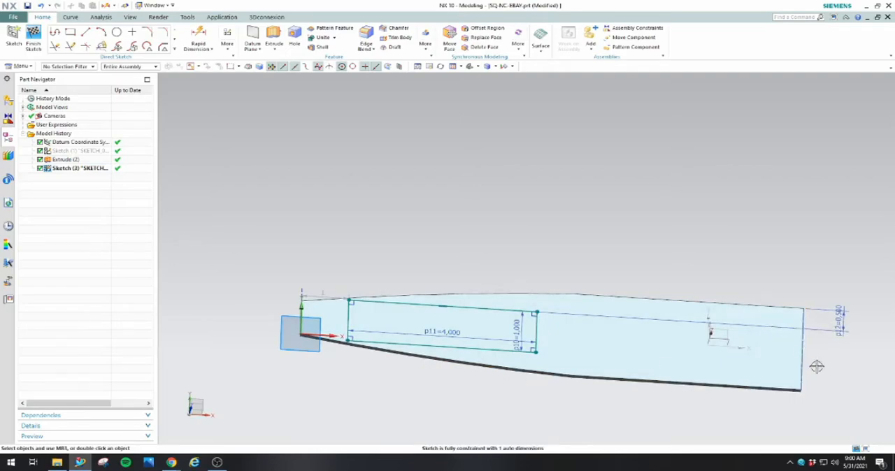
mouse_move(343, 397)
middle_mouse_down()
mouse_move(343, 421)
mouse_move(331, 418)
mouse_move(351, 415)
mouse_move(348, 405)
mouse_move(344, 412)
middle_mouse_up()
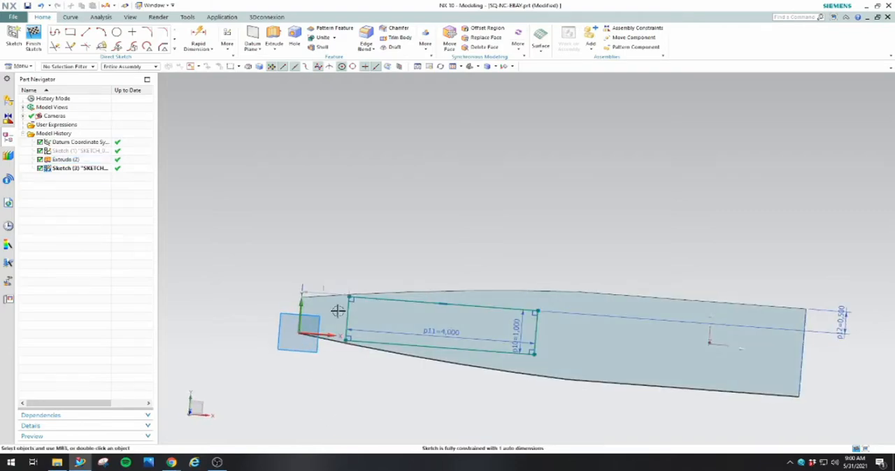
double_click(317, 287)
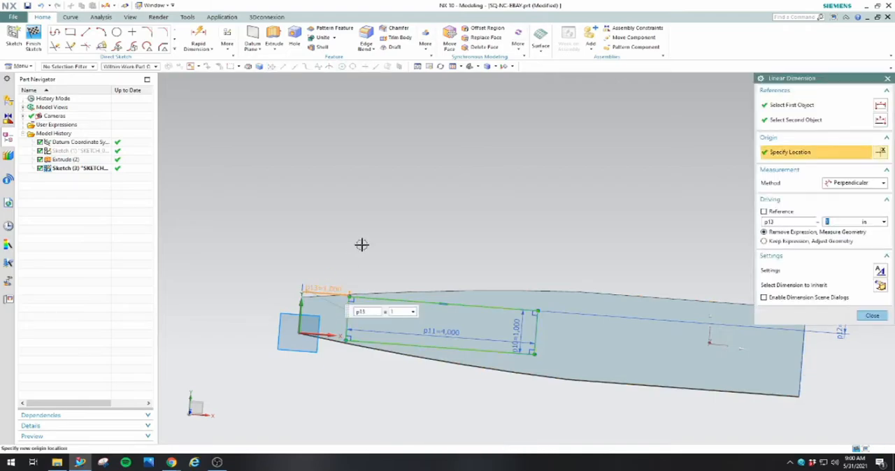
type(".5")
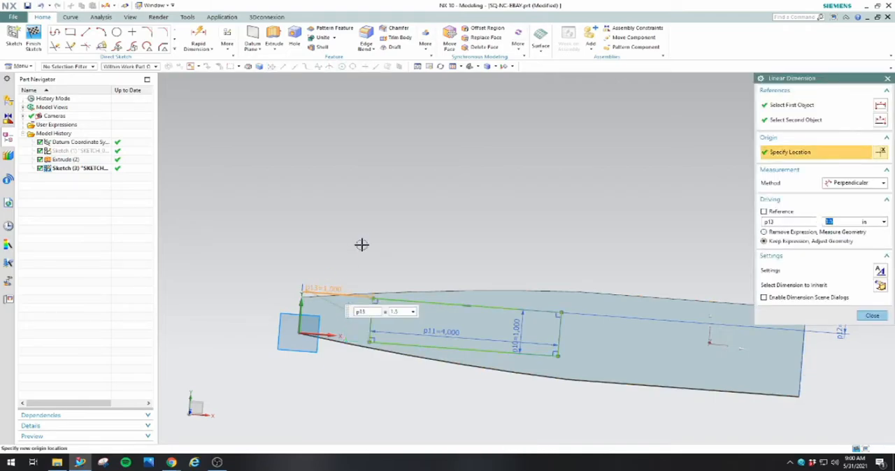
left_click(879, 315)
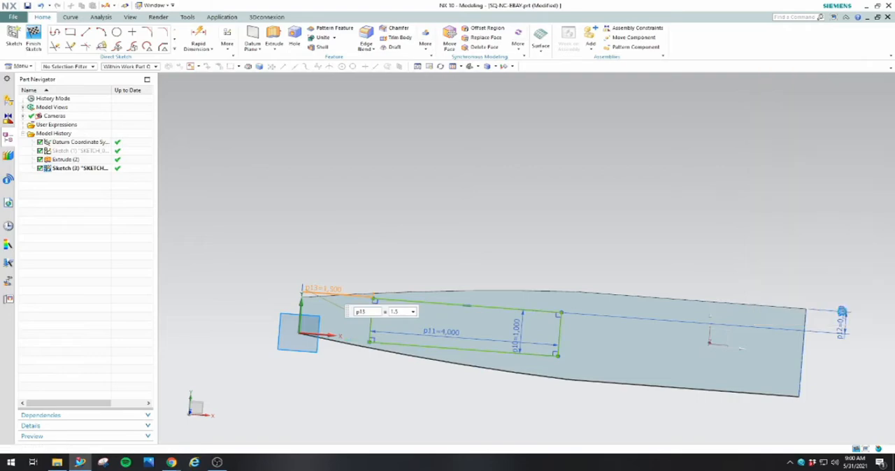
Sketch a second rectangle about 3.3 in long and 1.3 in high between the first rectangle and the plate's rear end
left_click(70, 32)
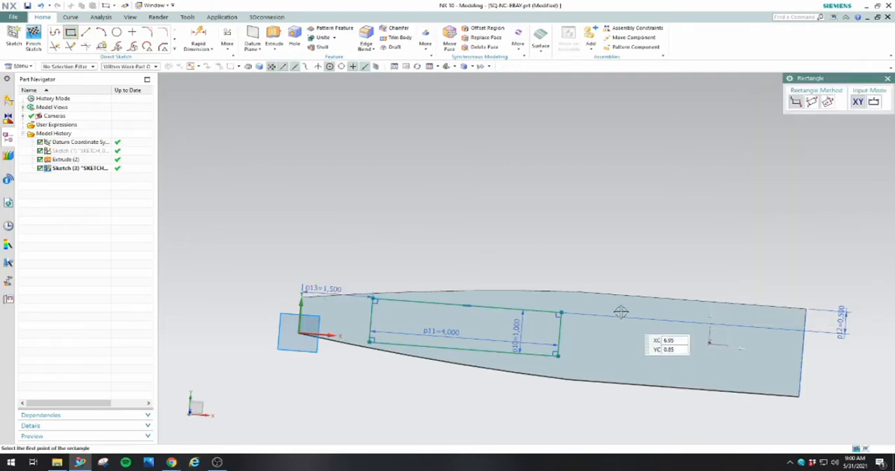
left_click(599, 304)
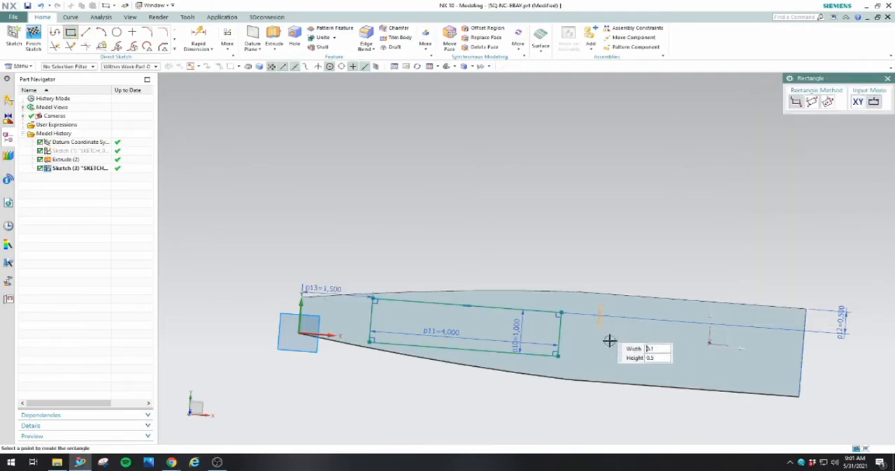
left_click(753, 372)
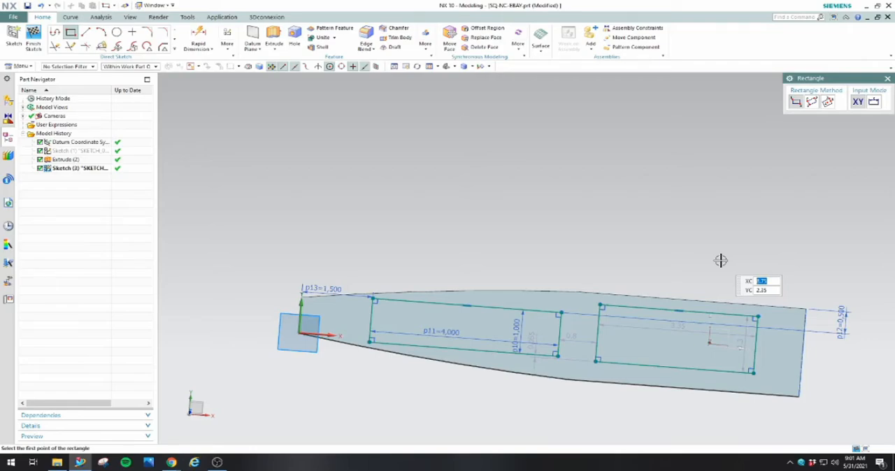
key("Escape")
Set the second rectangle's height to 1 in and its length to 2.125 in
double_click(741, 353)
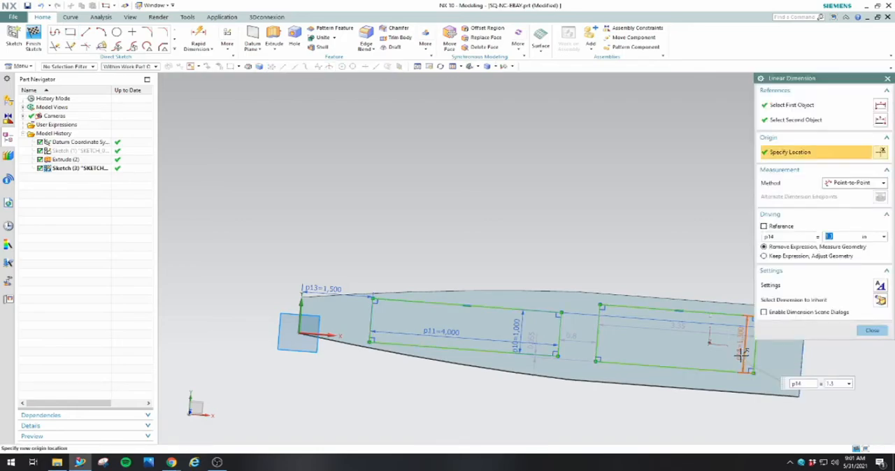
double_click(672, 333)
type("3.125")
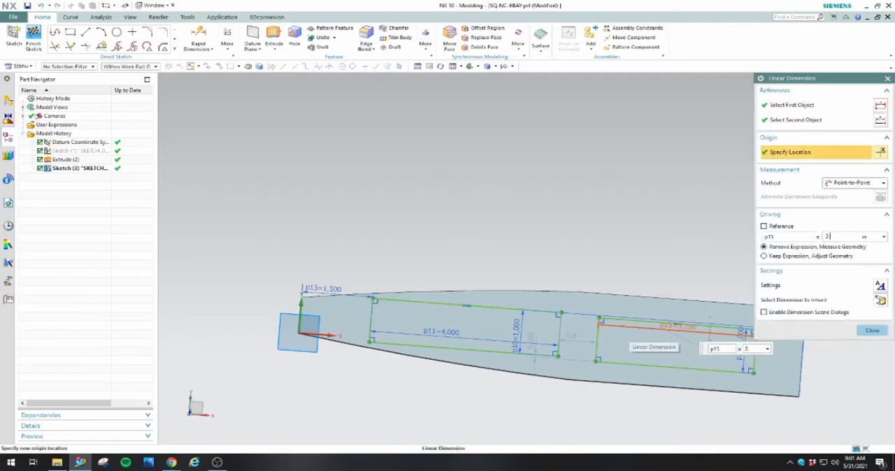
left_click(872, 330)
Set the gap between the two rectangles to 1.5 in
scroll(602, 345, "up", 3)
scroll(508, 343, "down", 2)
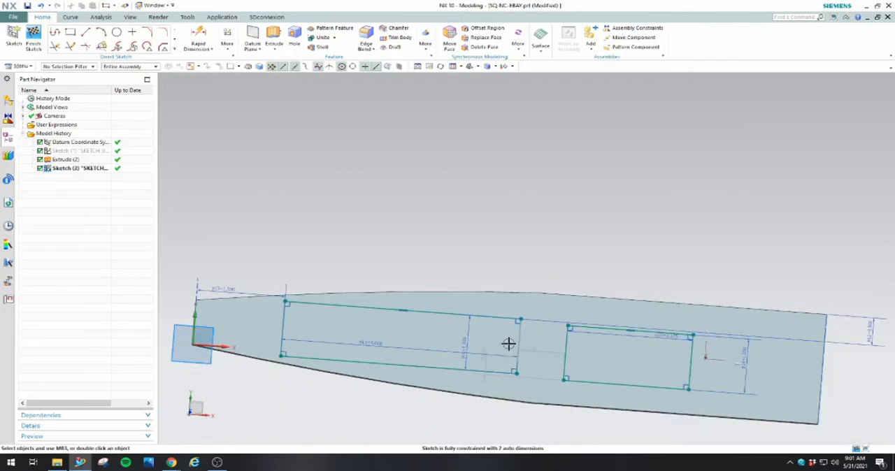
double_click(542, 347)
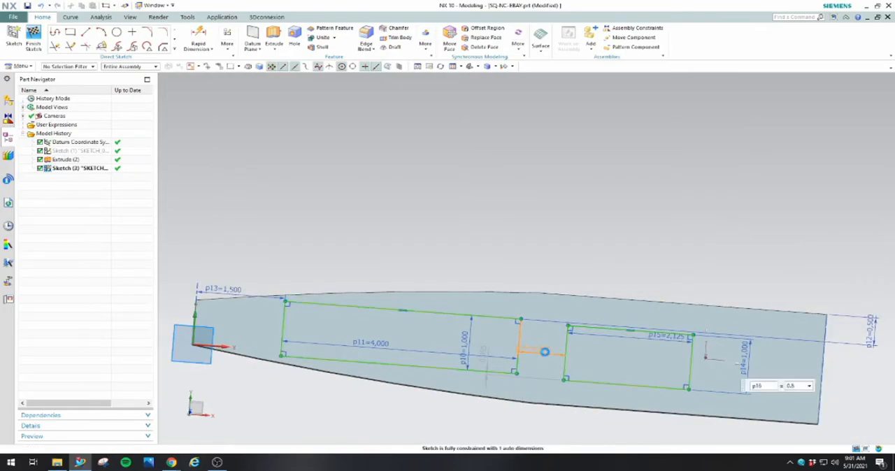
type("1")
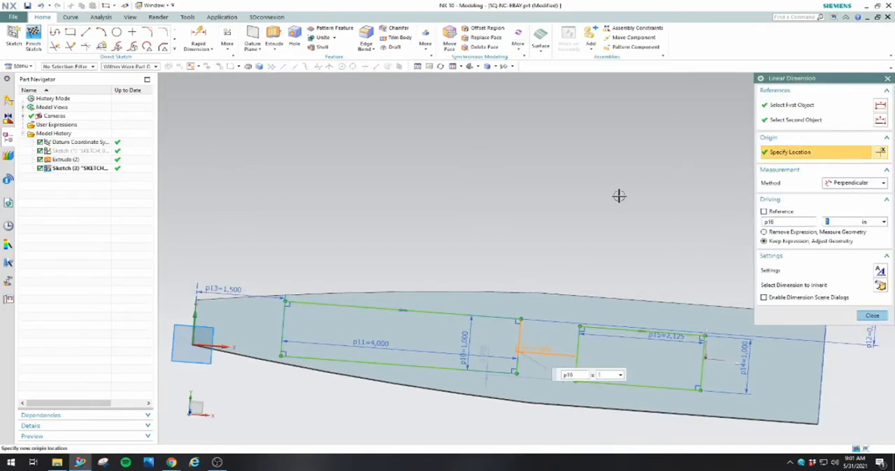
type(".5")
key("Return")
Dimension the distance from the plate's upper rear corner to the second rectangle's upper edge as 0.5 in
scroll(574, 362, "down", 3)
scroll(738, 368, "up", 2)
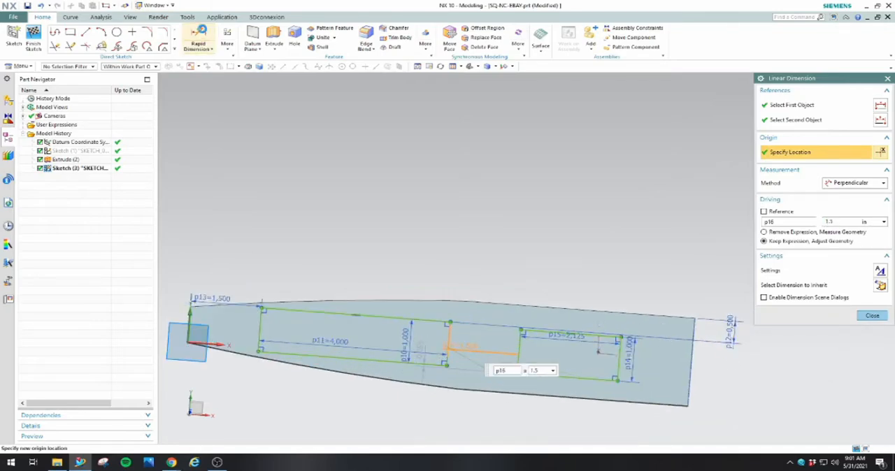
left_click(198, 37)
left_click(700, 318)
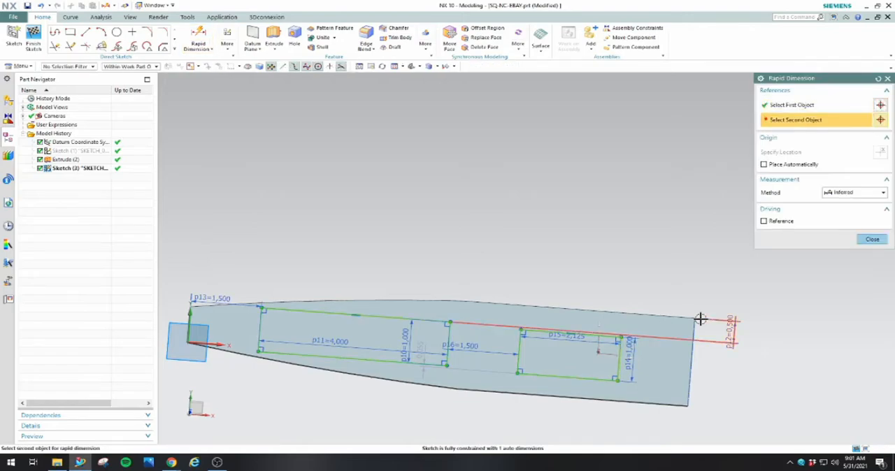
left_click(694, 316)
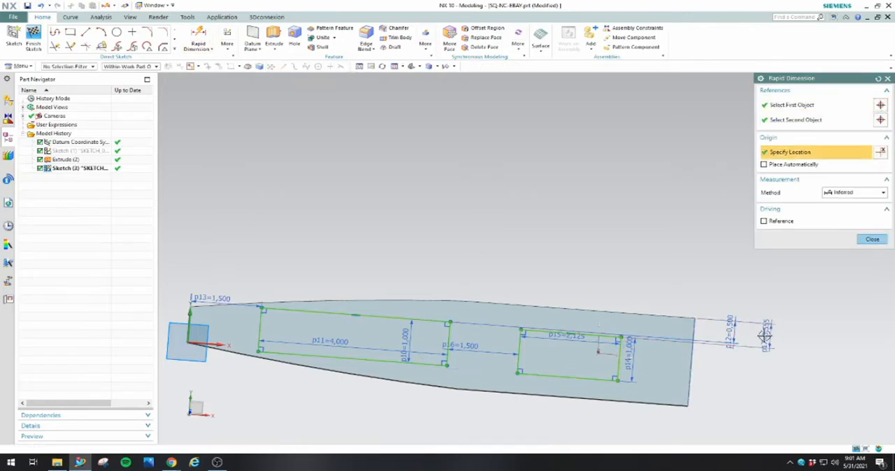
left_click(764, 336)
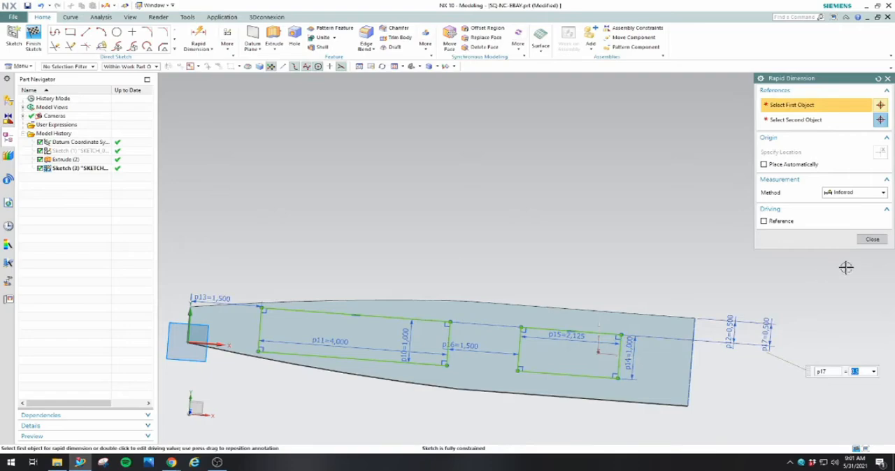
left_click(872, 240)
Sketch a circle about 0.56 in in diameter between the plate's nose end and the first rectangle
scroll(701, 392, "down", 1)
scroll(544, 399, "up", 1)
mouse_move(528, 403)
middle_mouse_down()
mouse_move(575, 398)
mouse_move(593, 373)
mouse_move(580, 400)
mouse_move(584, 416)
middle_mouse_up()
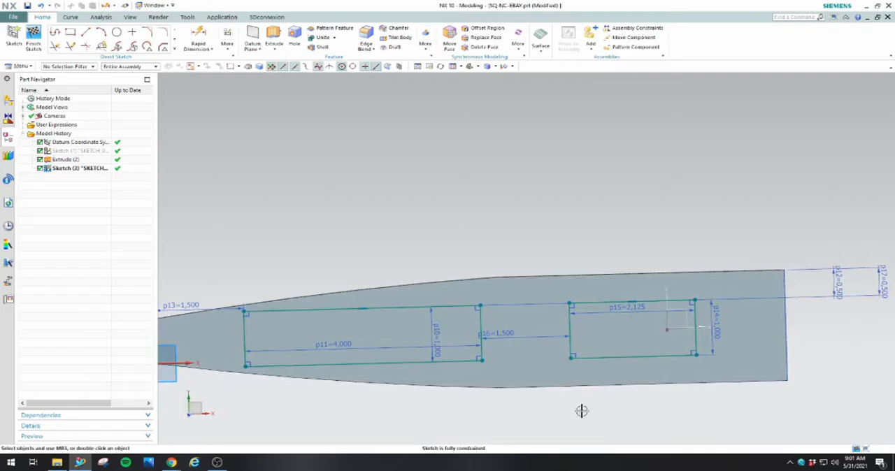
scroll(581, 410, "down", 2)
mouse_move(569, 407)
middle_mouse_down()
mouse_move(573, 398)
mouse_move(567, 405)
middle_mouse_up()
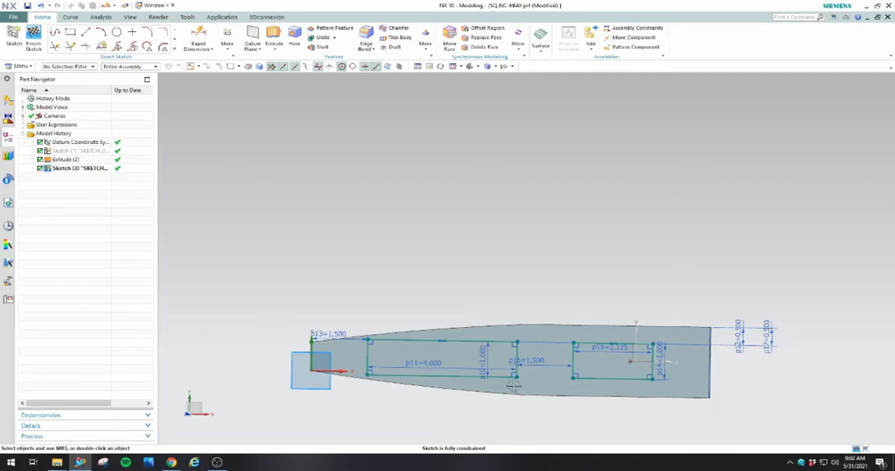
left_click(117, 31)
scroll(545, 368, "up", 2)
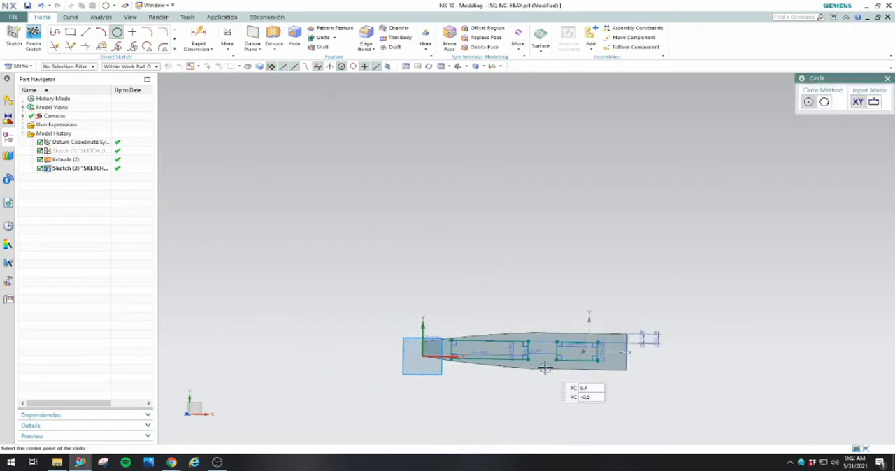
scroll(545, 367, "down", 5)
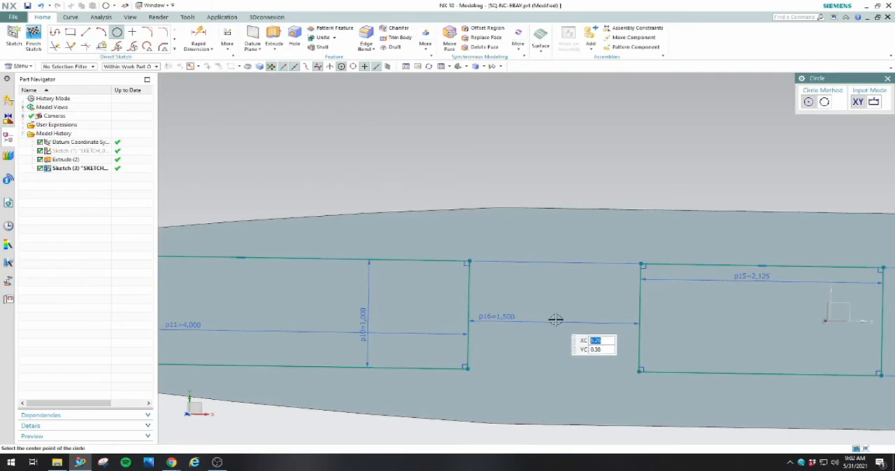
scroll(608, 321, "up", 3)
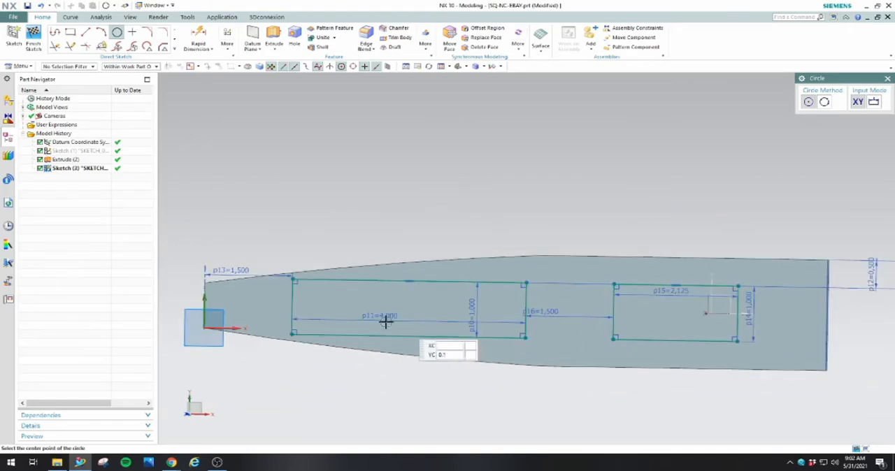
scroll(206, 295, "down", 3)
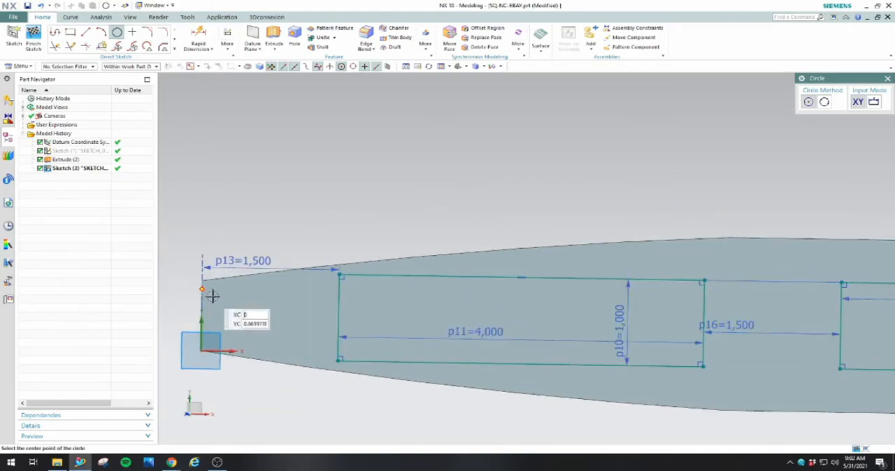
left_click(281, 316)
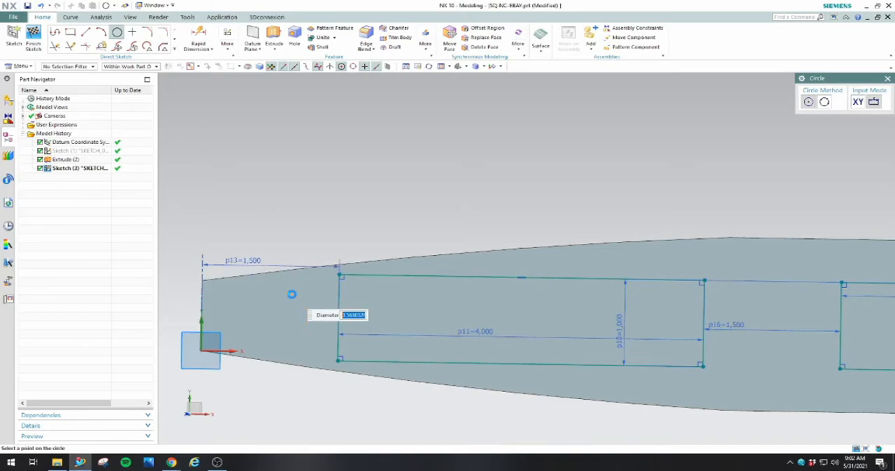
left_click(292, 294)
right_click(313, 162)
left_click(335, 181)
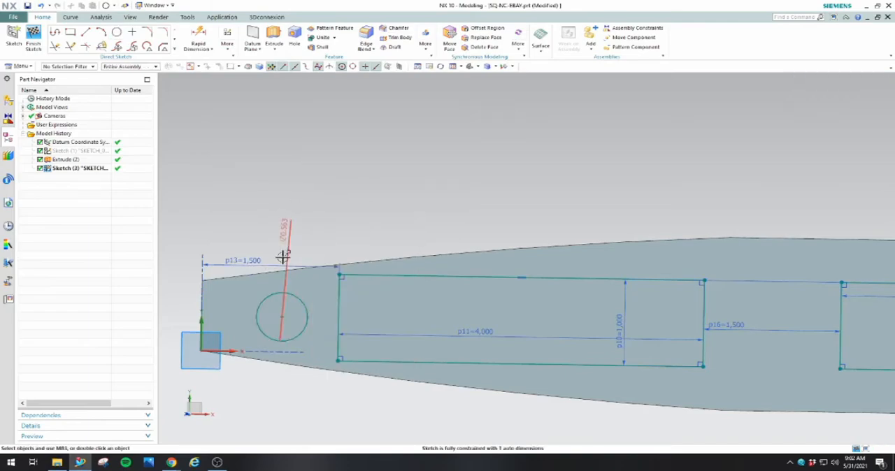
Set the circle's diameter to 0.5 in and its center's distance from the first rectangle's nose-side edge to 0.625 in
double_click(288, 234)
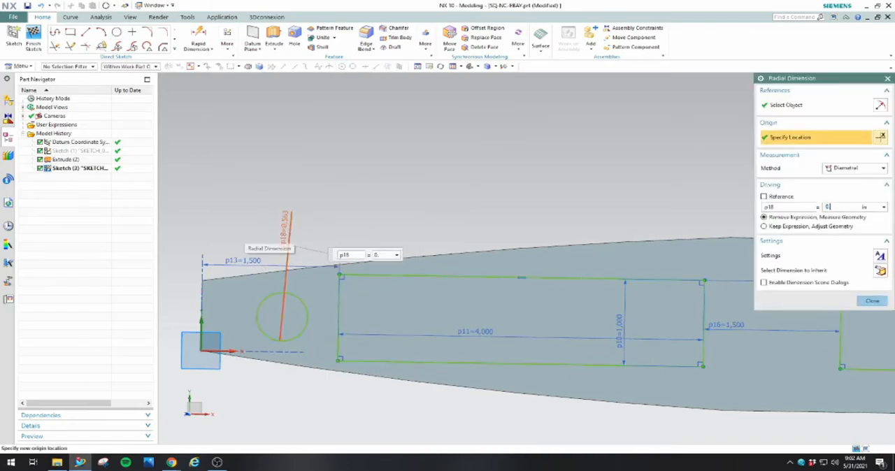
key("Return")
double_click(312, 336)
type("0.625")
key("Return")
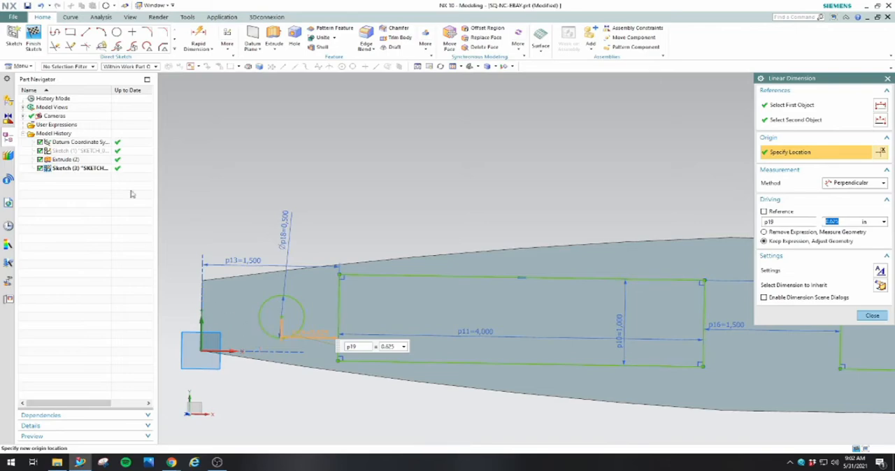
Dimension the circle's center 0.5 in below the first rectangle's upper edge
left_click(198, 36)
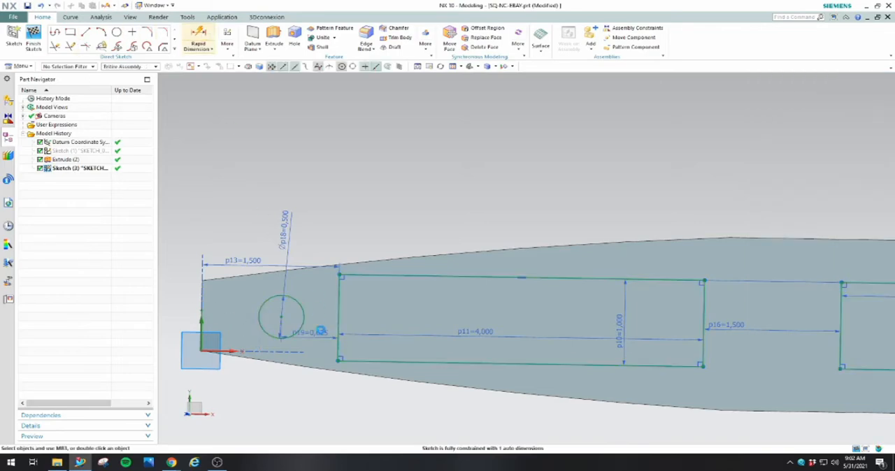
left_click(277, 316)
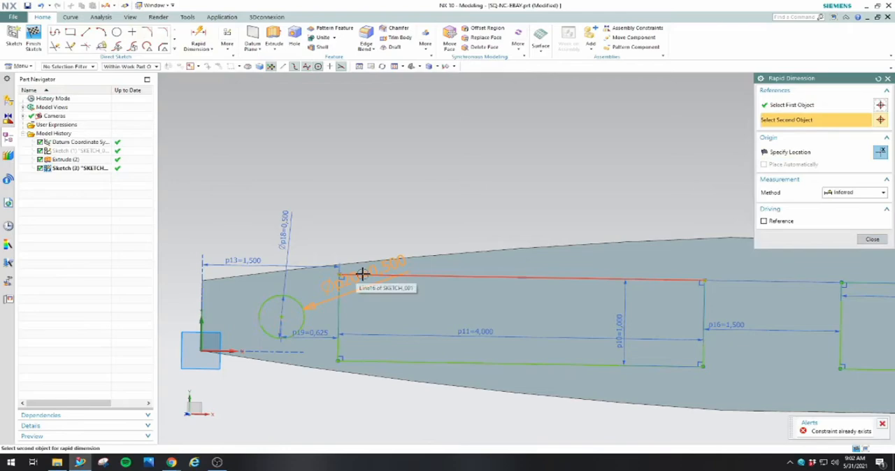
left_click(362, 275)
left_click(371, 297)
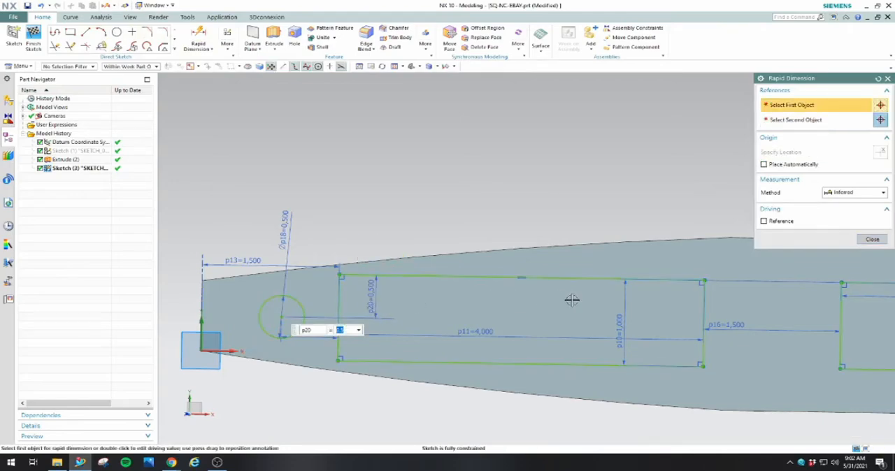
left_click(872, 239)
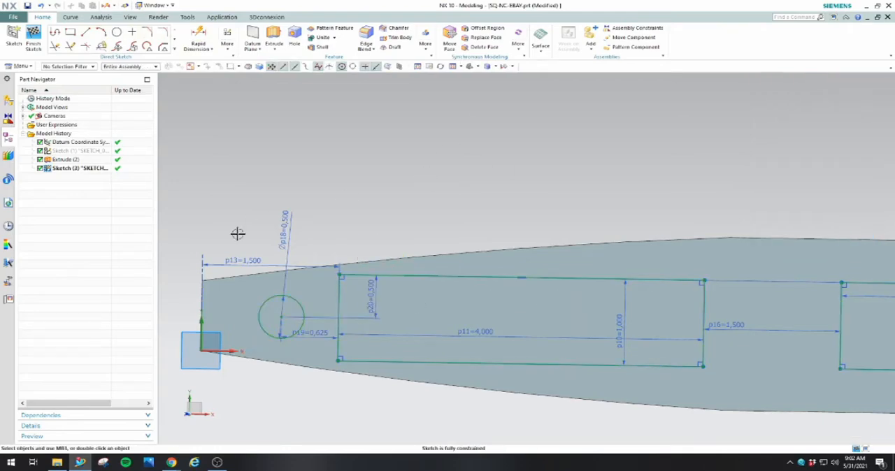
Sketch a second circle in the gap between the two rectangles
scroll(239, 228, "down", 2)
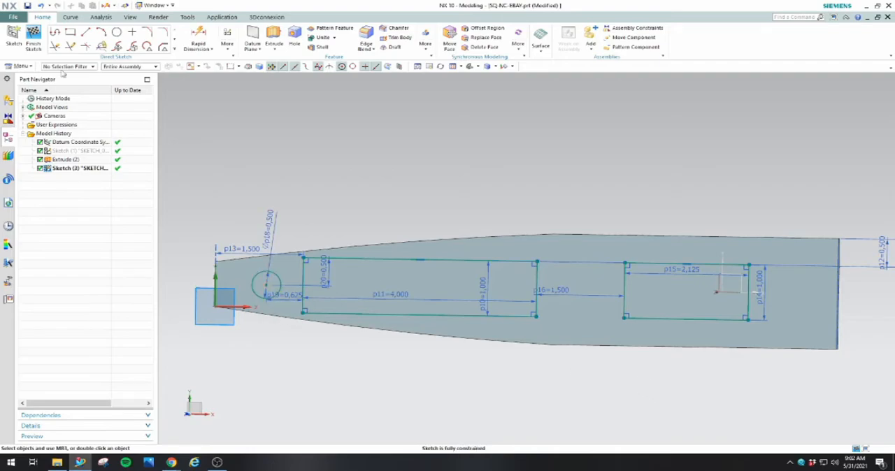
left_click(117, 31)
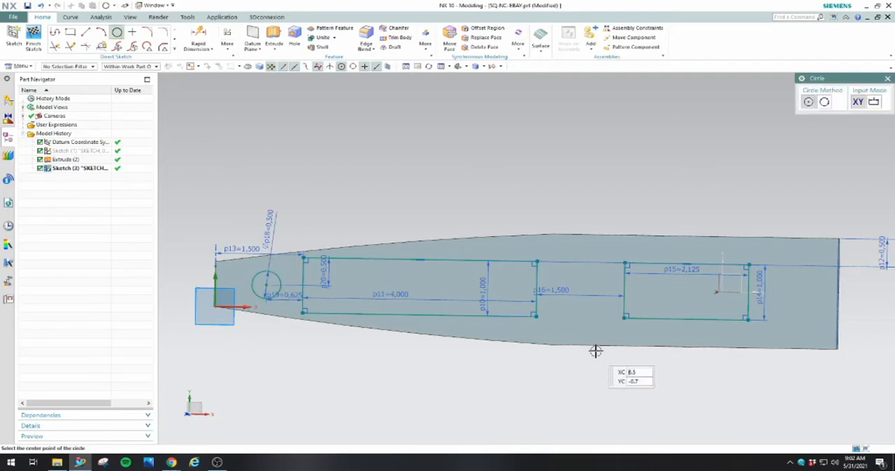
left_click(582, 289)
left_click(596, 275)
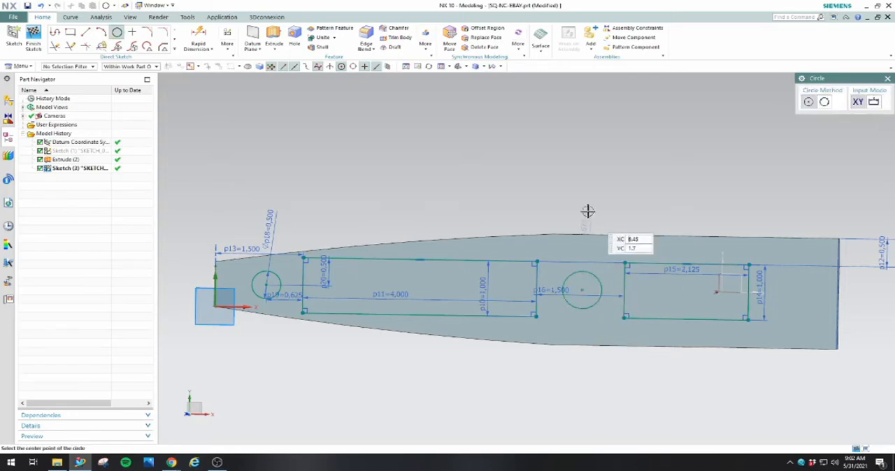
right_click(598, 173)
left_click(615, 192)
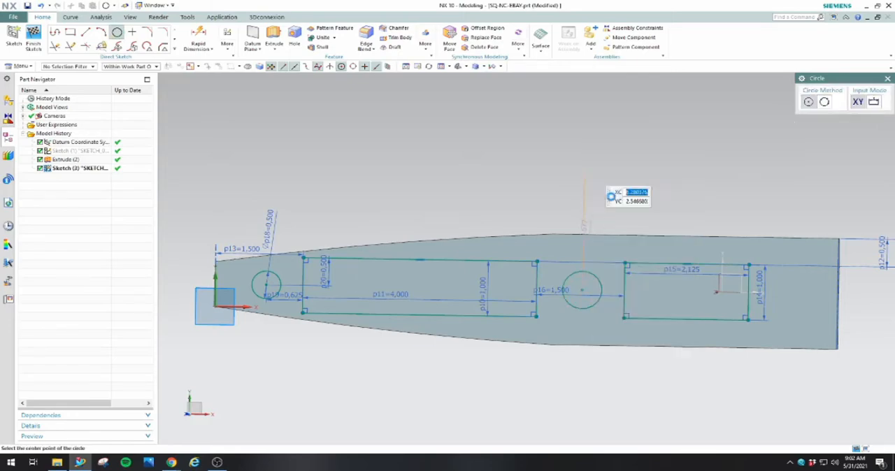
Set the second circle's diameter to 0.5 in and its center 0.75 in from the second rectangle's near edge and 0.5 in from its lower edge
double_click(587, 228)
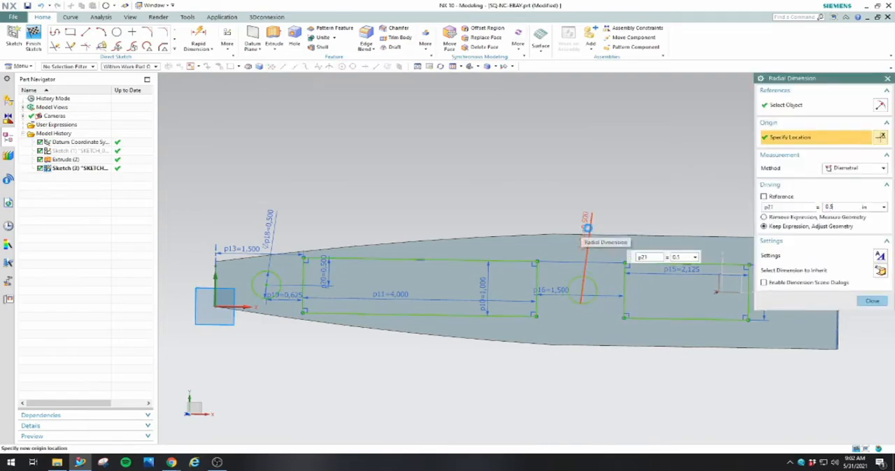
double_click(611, 309)
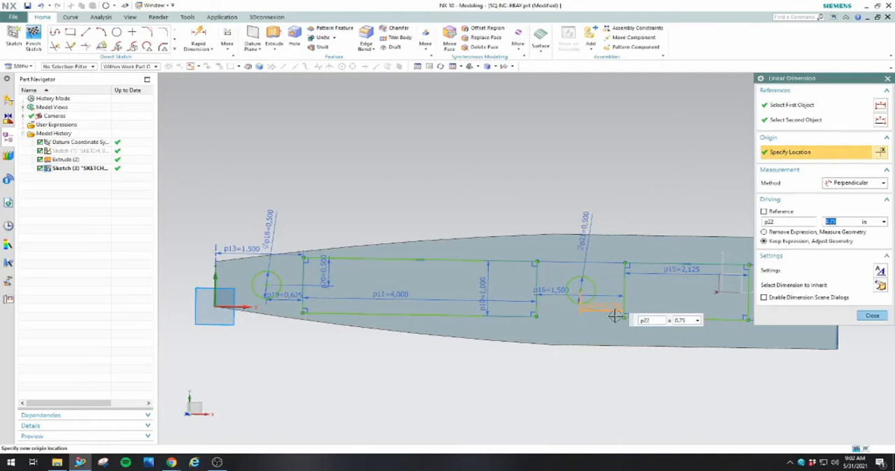
key("Return")
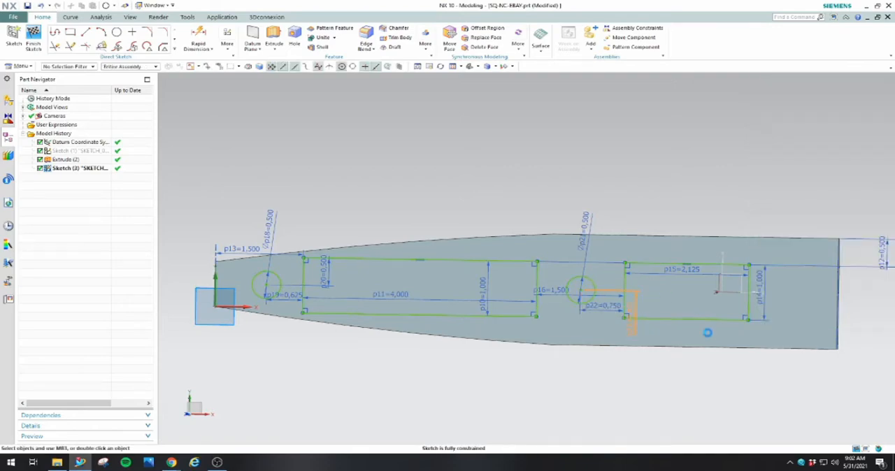
type("0.5")
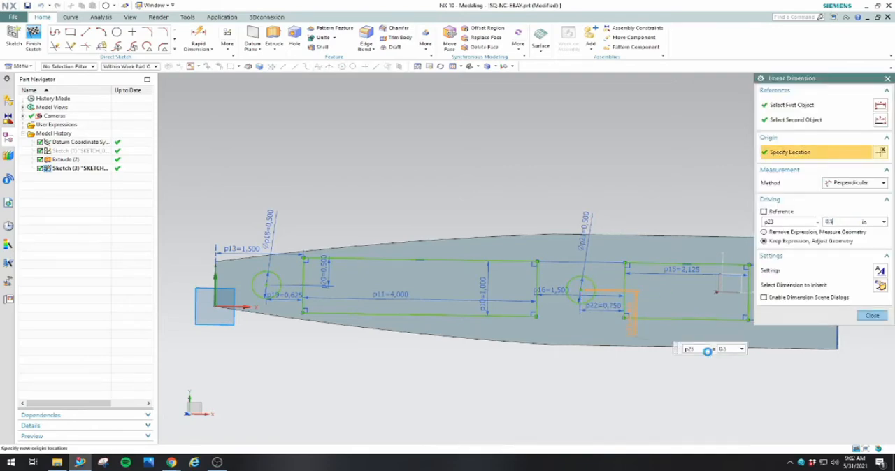
left_click(872, 316)
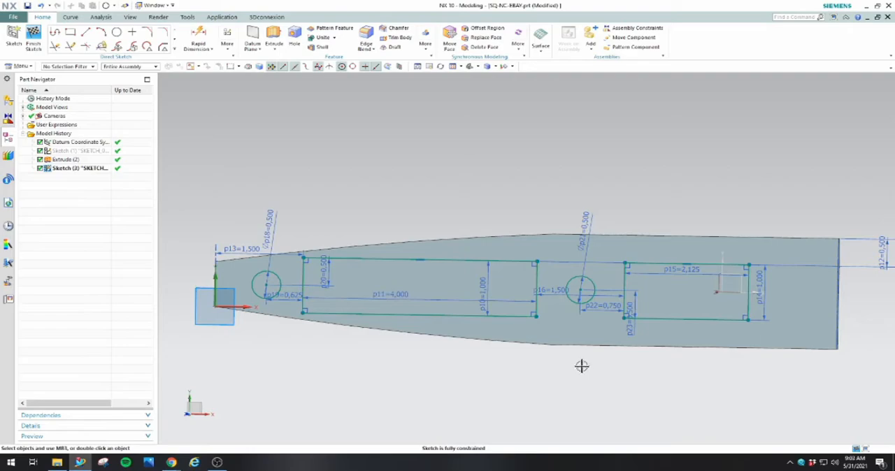
Finish the sketch and extrude the two circles 0.125 in as a Subtract cut through the plate
left_click(35, 41)
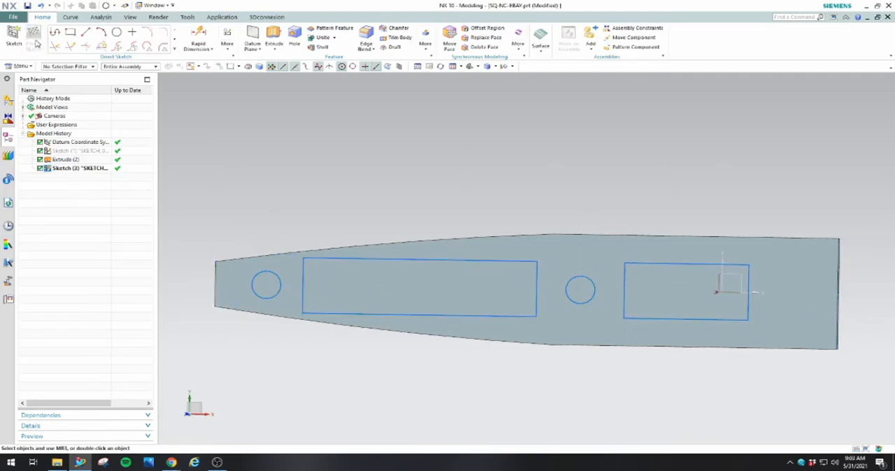
left_click(119, 37)
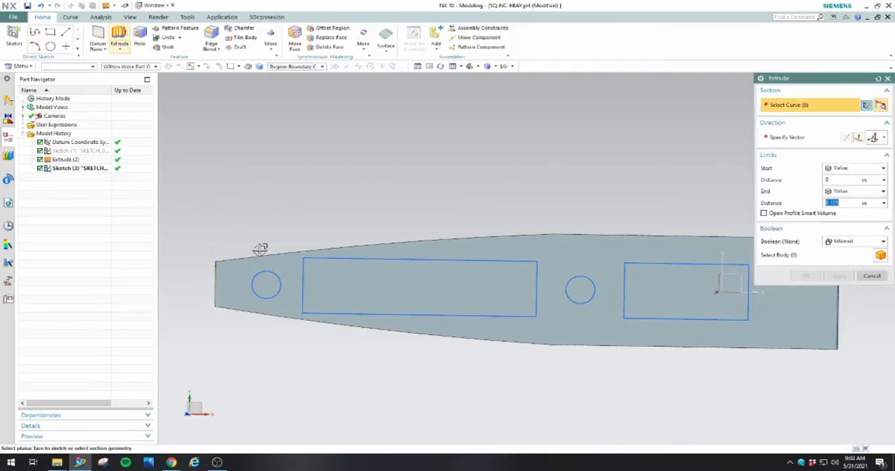
left_click(270, 287)
left_click(579, 285)
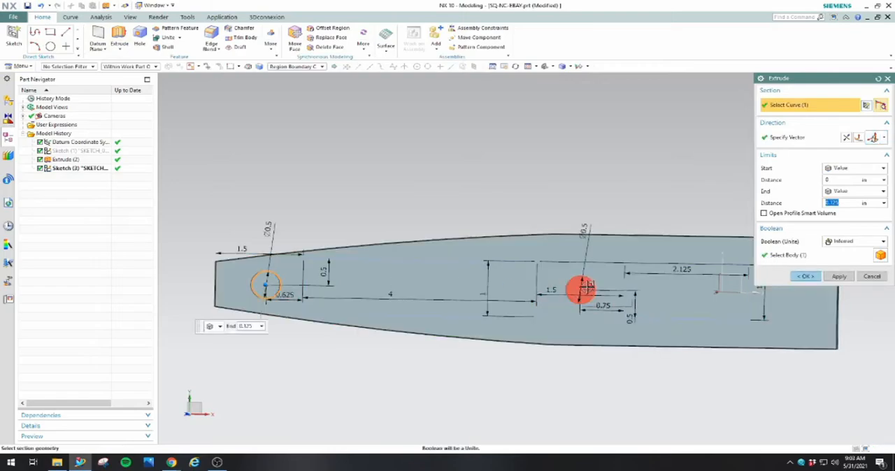
left_click(843, 242)
left_click(841, 269)
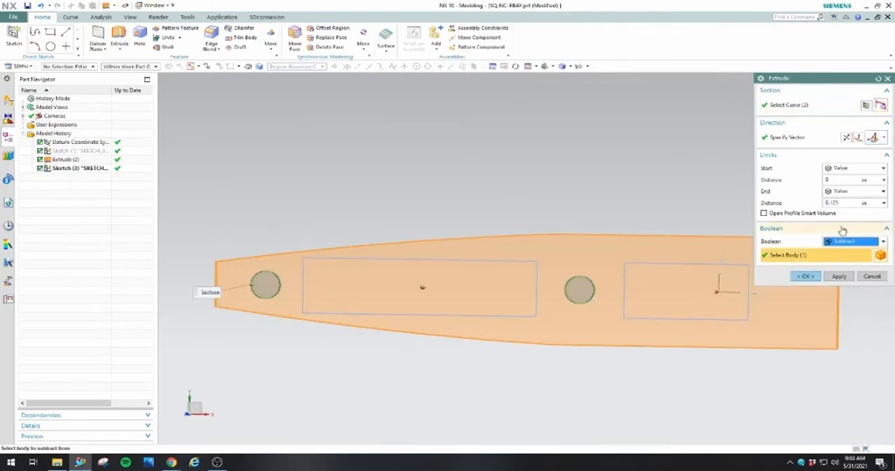
middle_click_drag(591, 288, 598, 234)
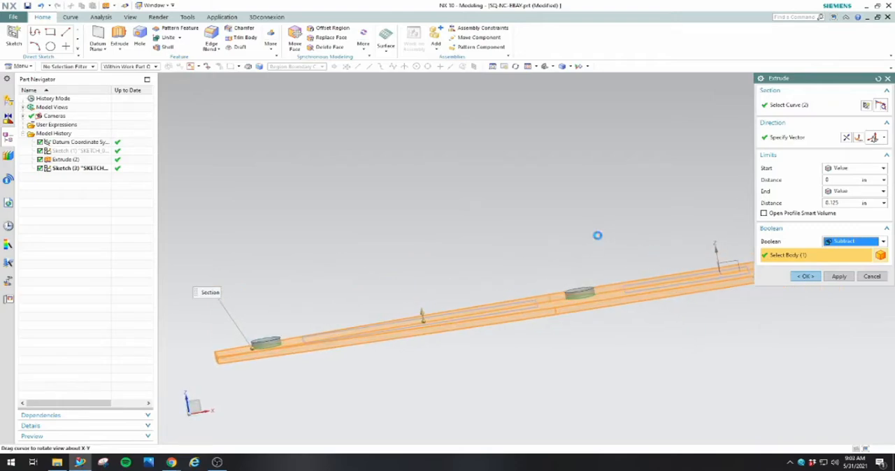
left_click(805, 276)
Start a new sketch on the plate's large flat face with the two holes
middle_click_drag(622, 246, 713, 271)
middle_click_drag(581, 289, 583, 166)
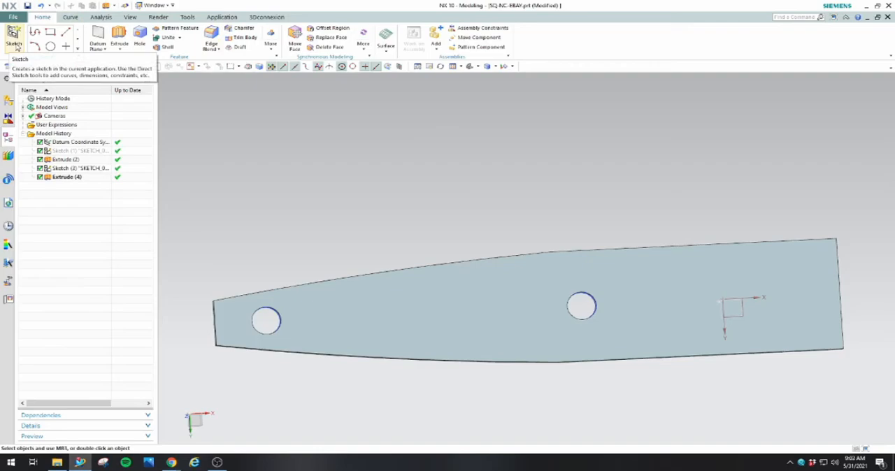
left_click(14, 44)
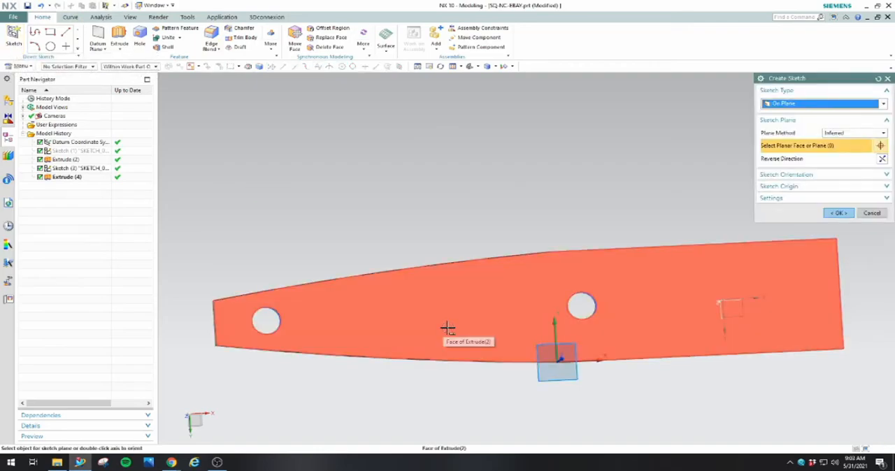
left_click(447, 328)
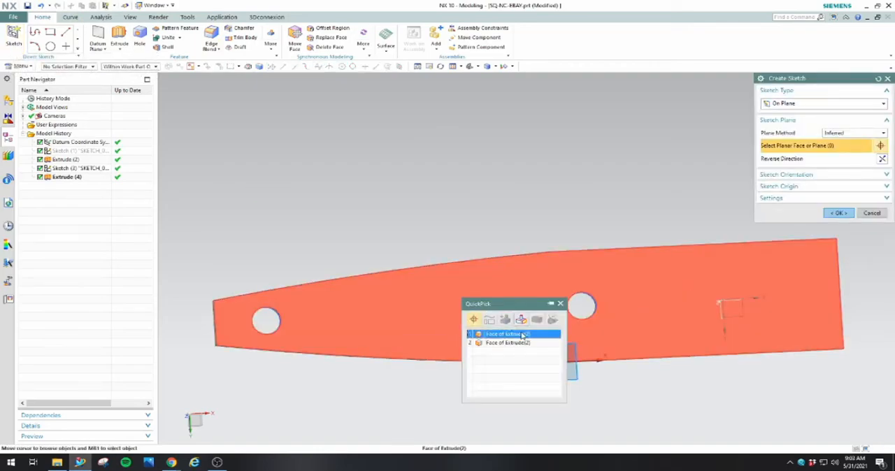
left_click(524, 331)
left_click(838, 213)
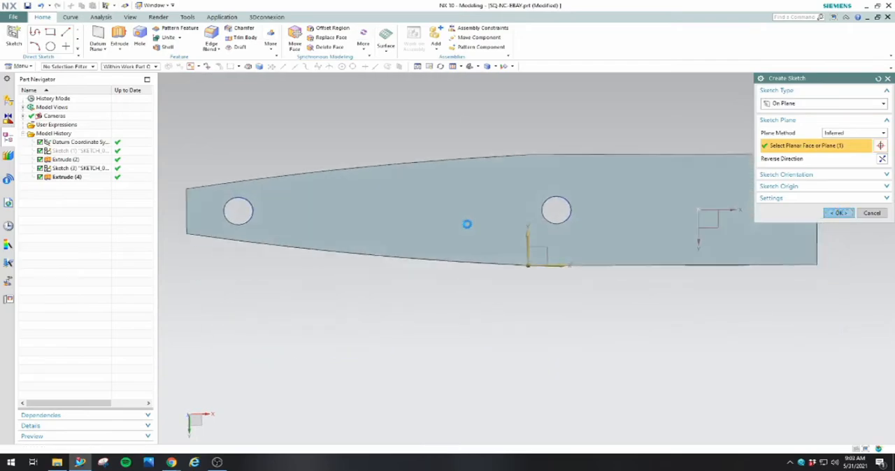
Sketch two rectangles on the plate, one between the two holes and one near the wide end
left_click(70, 31)
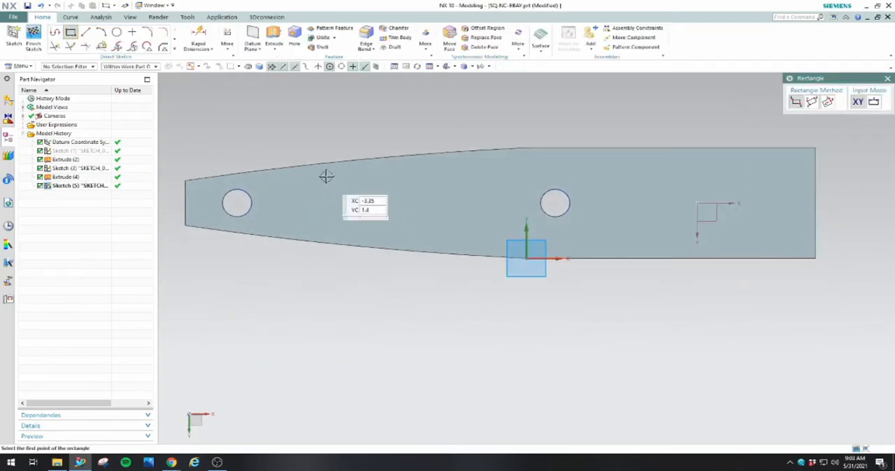
left_click(486, 235)
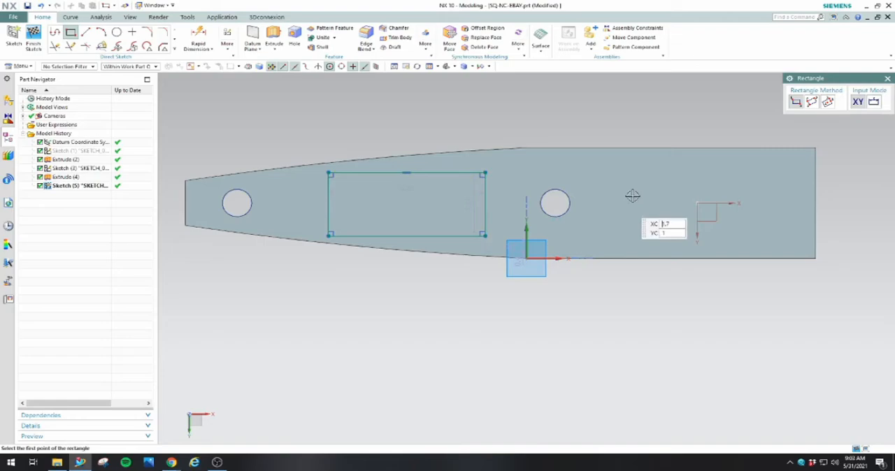
left_click(619, 183)
left_click(774, 229)
right_click(648, 117)
left_click(667, 135)
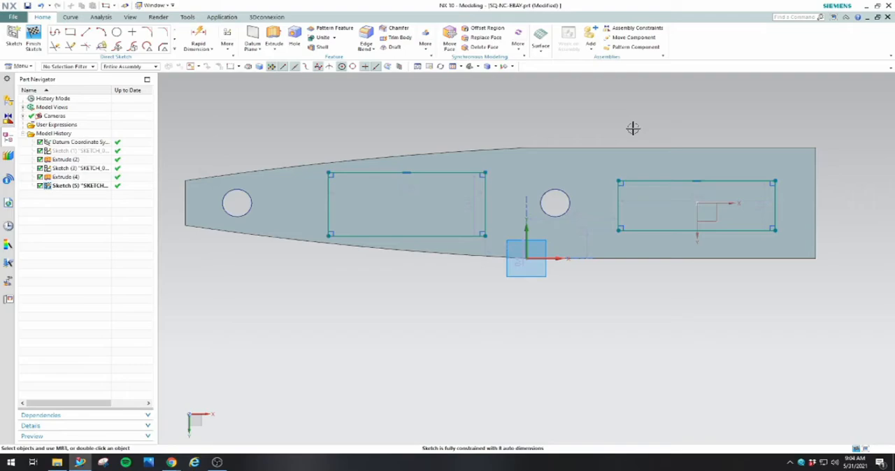
Set the rectangle between the holes to 1.25 in high and 2.125 in long
double_click(472, 208)
type("1.25")
key("Return")
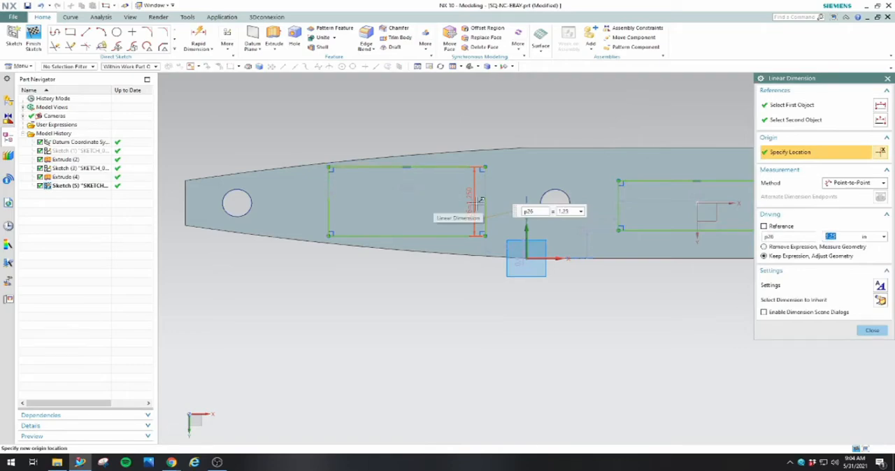
double_click(403, 184)
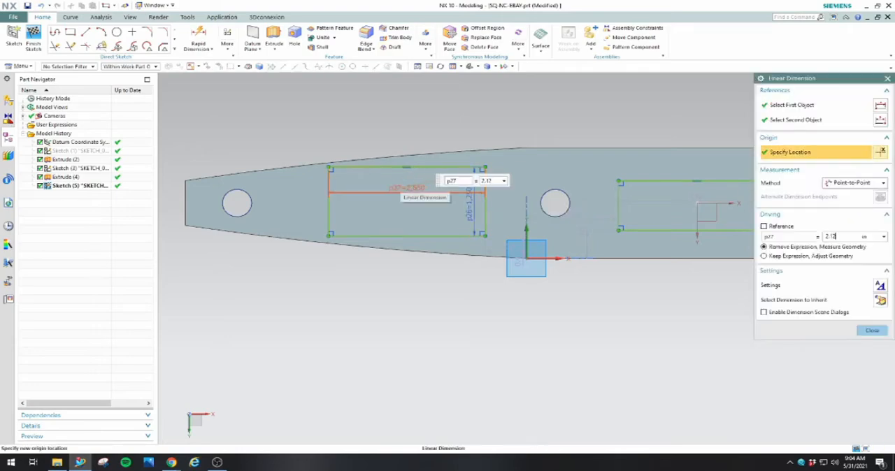
left_click(871, 329)
scroll(541, 336, "up", 2)
scroll(473, 296, "down", 2)
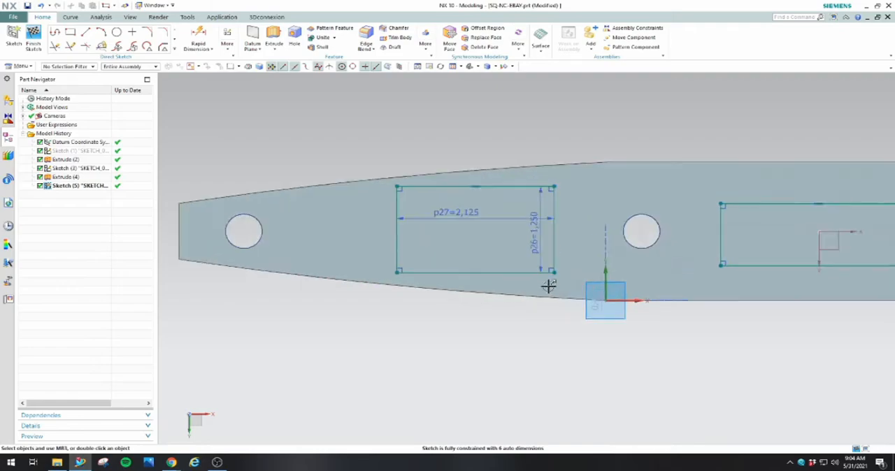
scroll(542, 288, "down", 2)
scroll(490, 297, "up", 2)
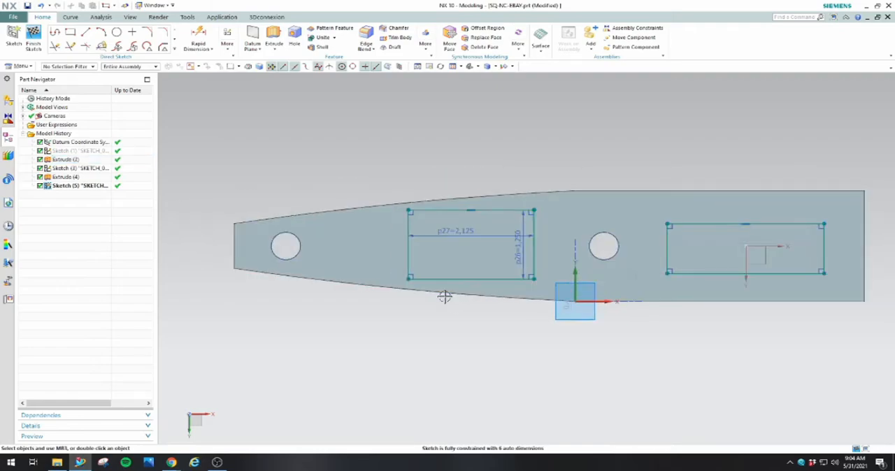
left_click(197, 35)
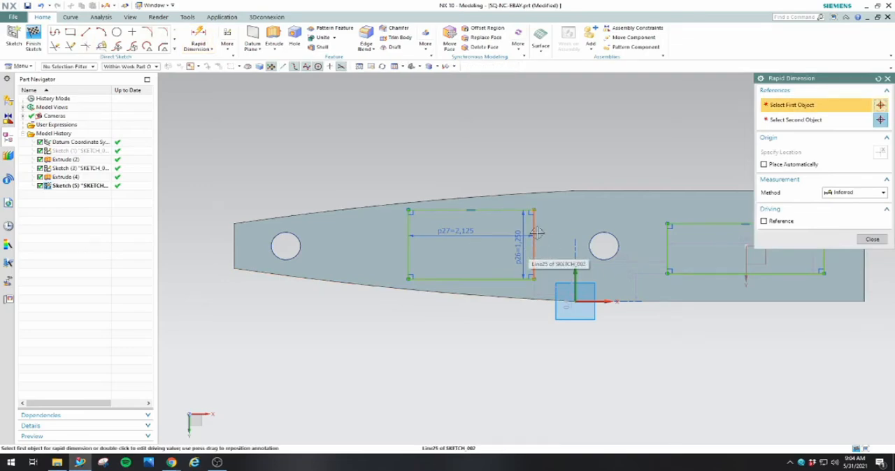
left_click(872, 239)
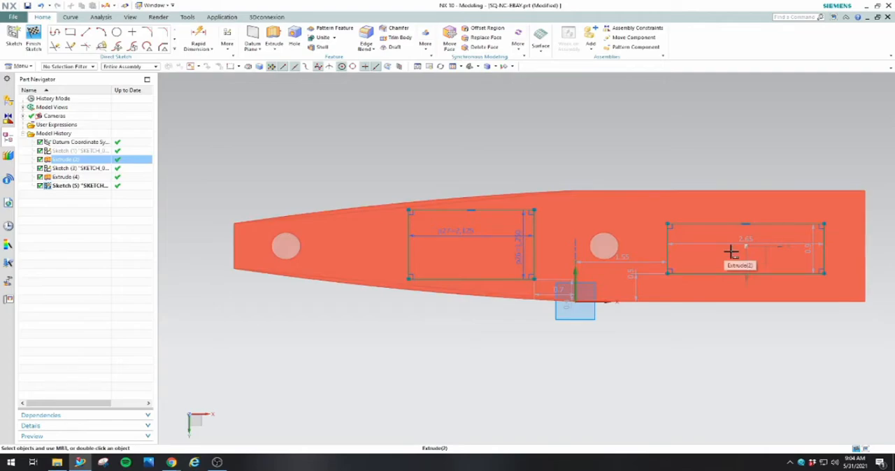
Set the rectangle near the wide end to 1.25 in high and 3 in long
double_click(811, 252)
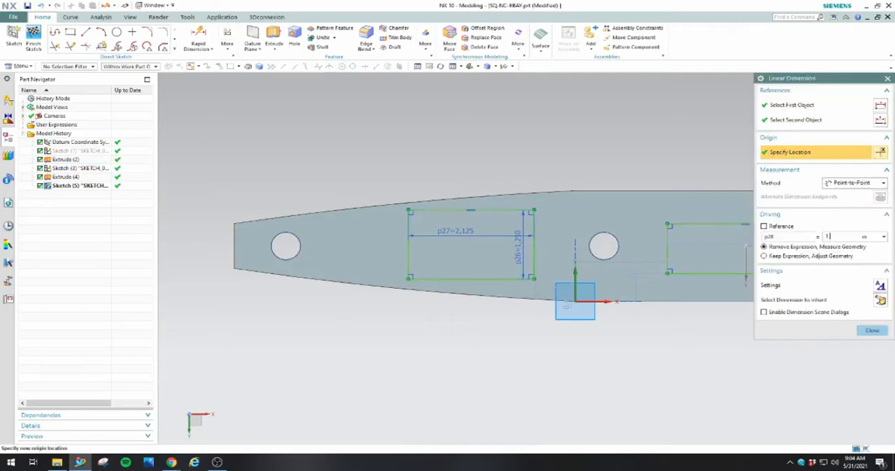
left_click(811, 256)
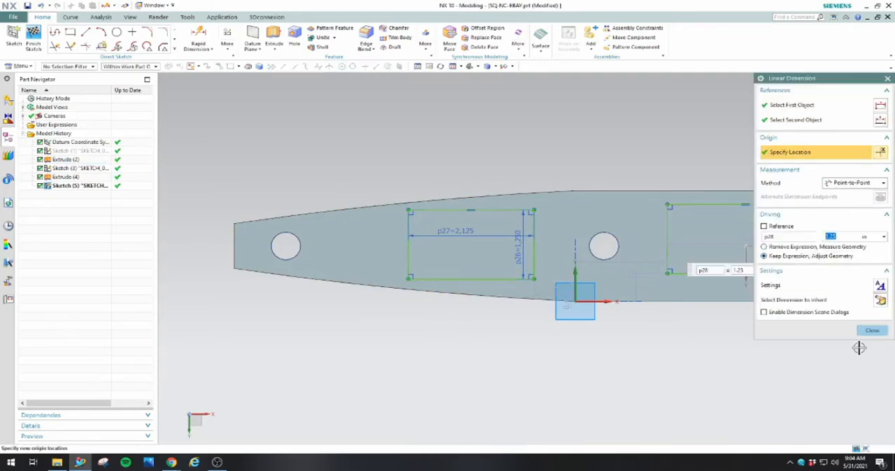
left_click(871, 330)
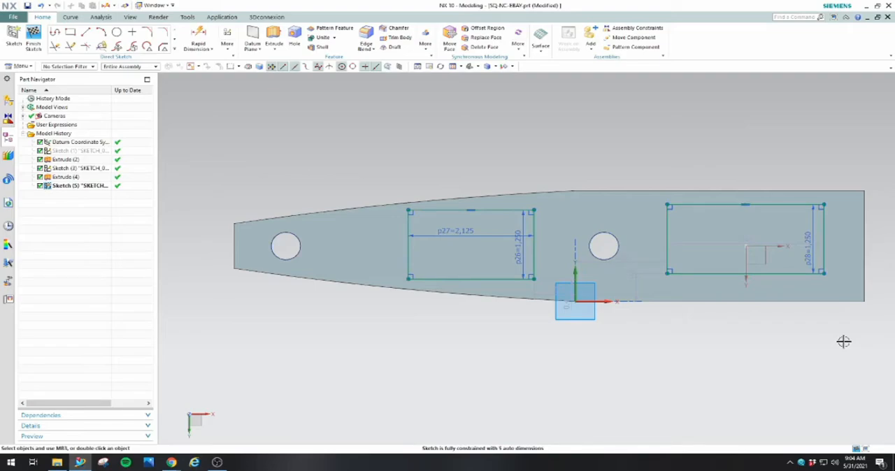
double_click(732, 243)
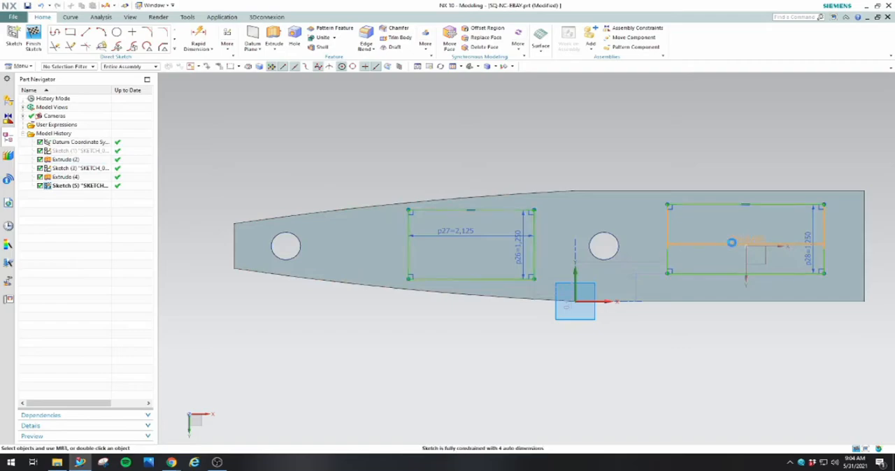
type("3")
left_click(868, 329)
scroll(732, 317, "down", 2)
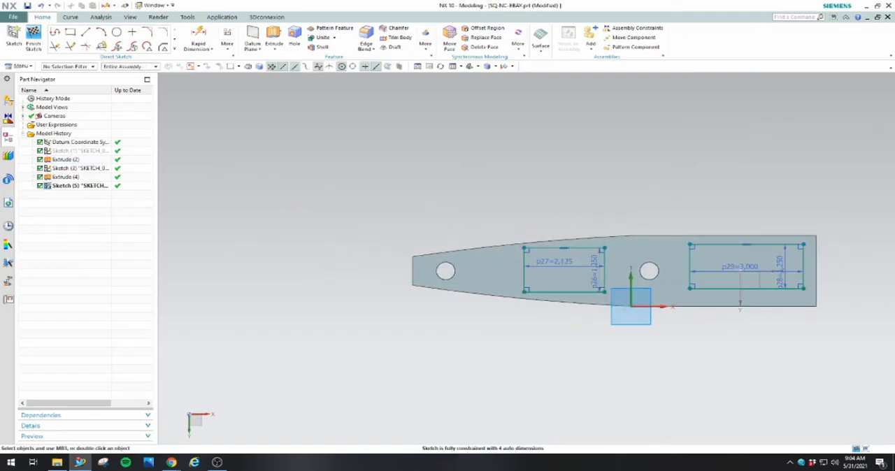
Set the distance from the wide-end rectangle's lower edge to the plate's lower edge to 0.5-0.0625 in
scroll(816, 275, "up", 2)
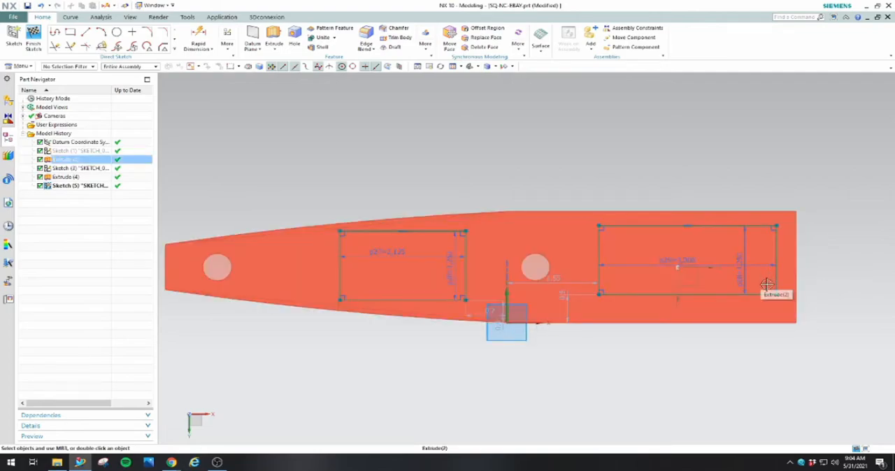
double_click(566, 306)
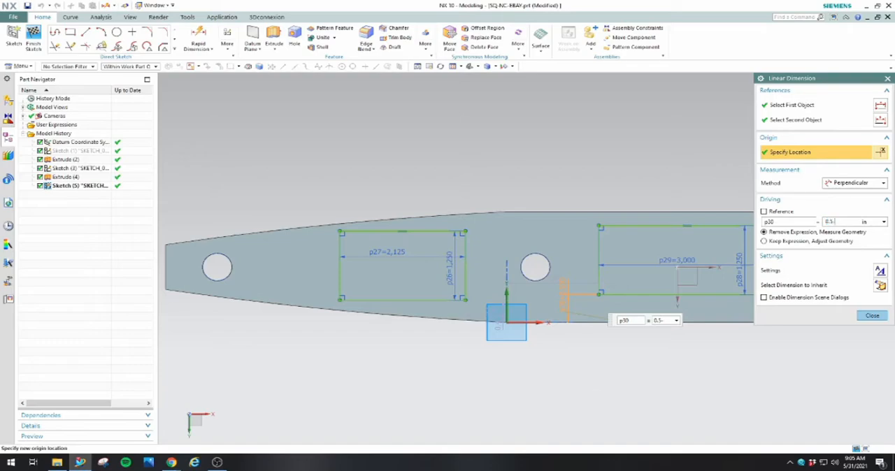
left_click(764, 241)
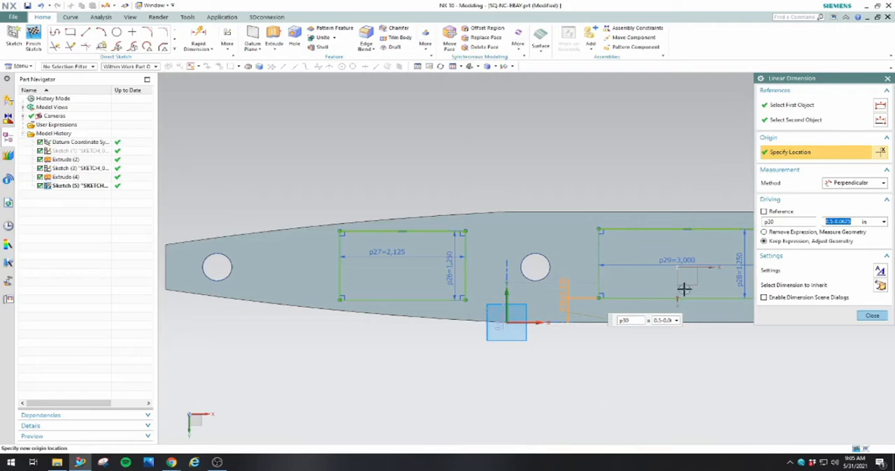
left_click(871, 315)
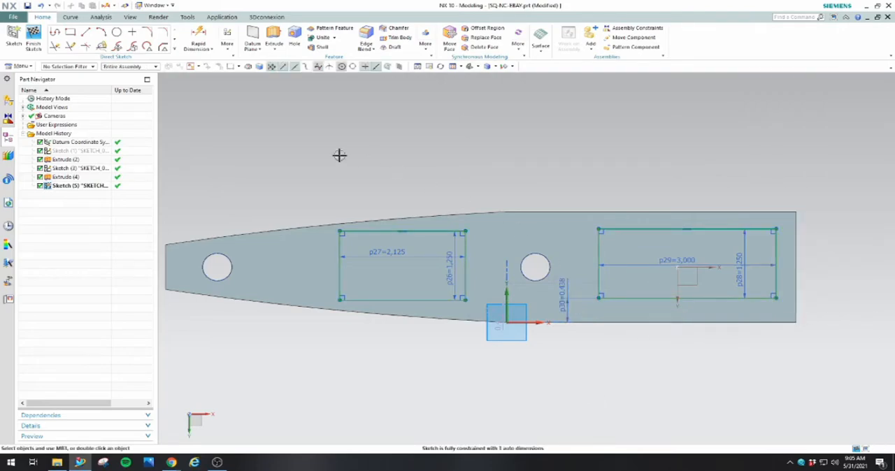
Move the rectangle between the holes upward and dimension the vertical offset between the facing upper corners of the two rectangles
left_click_drag(428, 232, 427, 205)
left_click(199, 35)
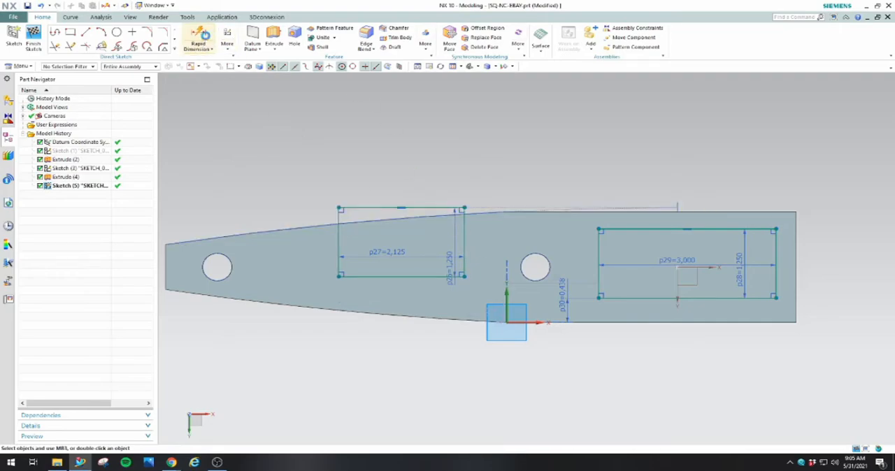
left_click(467, 207)
left_click(600, 225)
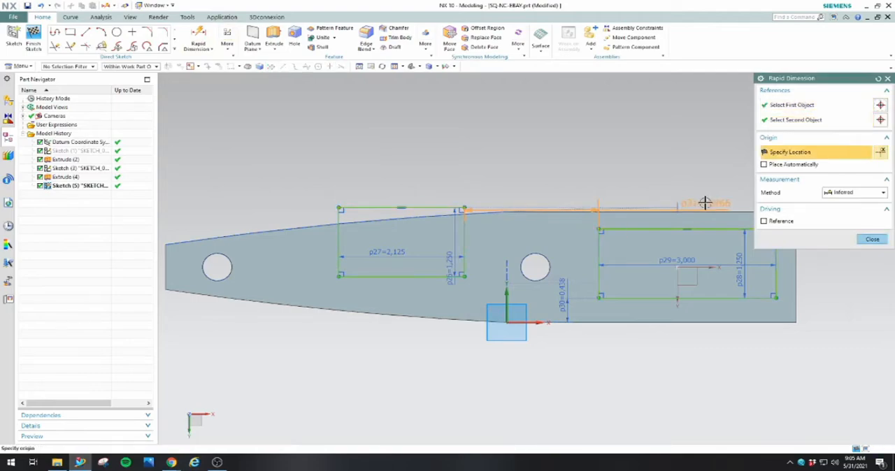
left_click(717, 224)
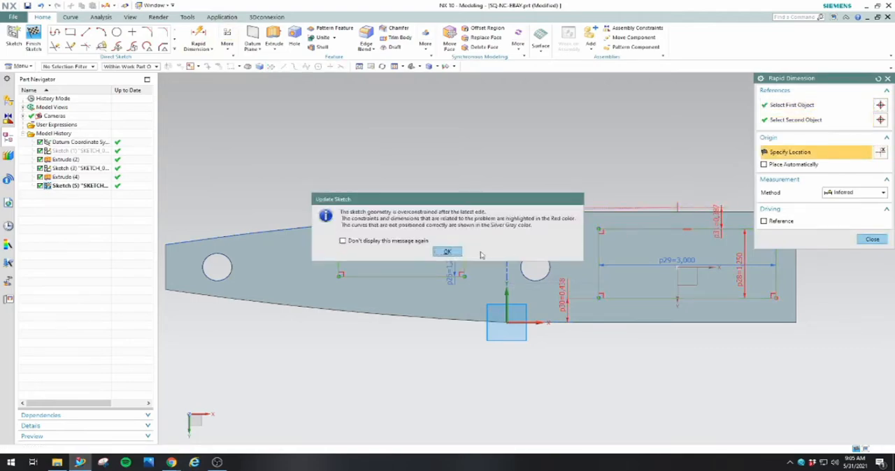
left_click(447, 252)
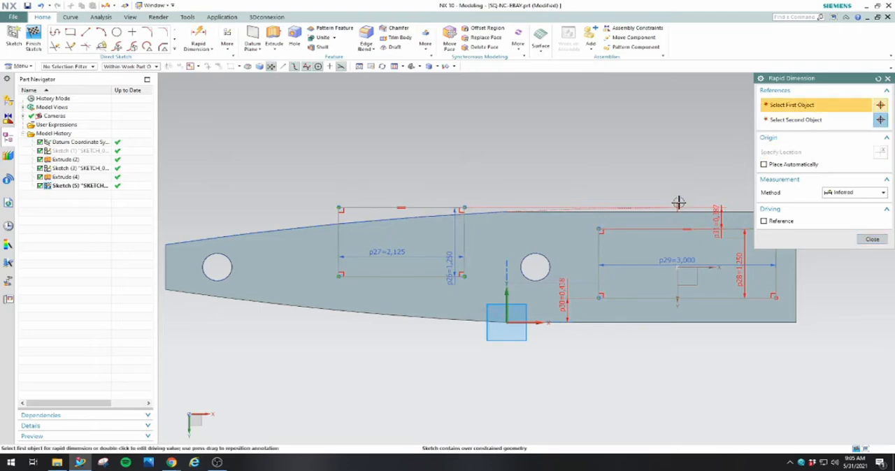
Delete the conflicting tangent constraint and set the vertical offset between the two rectangles to 0
key("Escape")
left_click(685, 200)
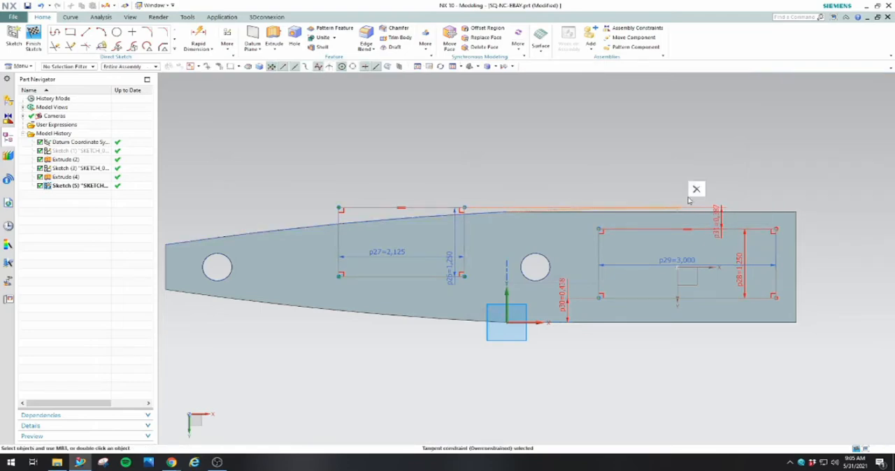
left_click(696, 189)
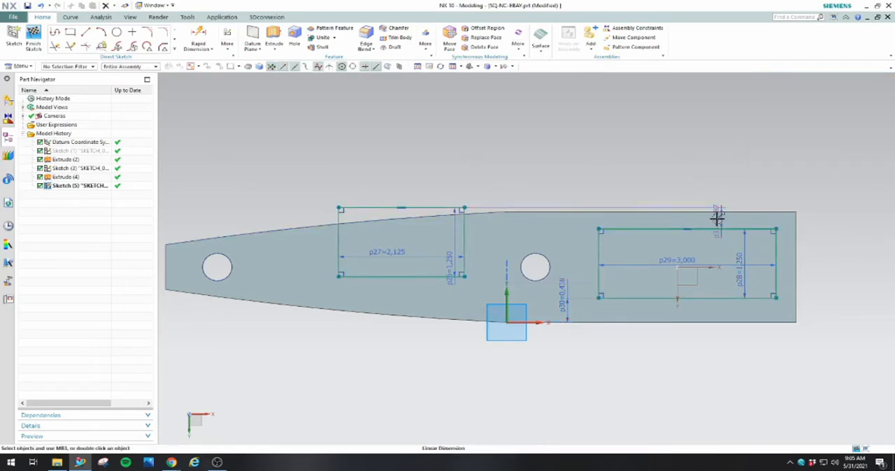
double_click(716, 217)
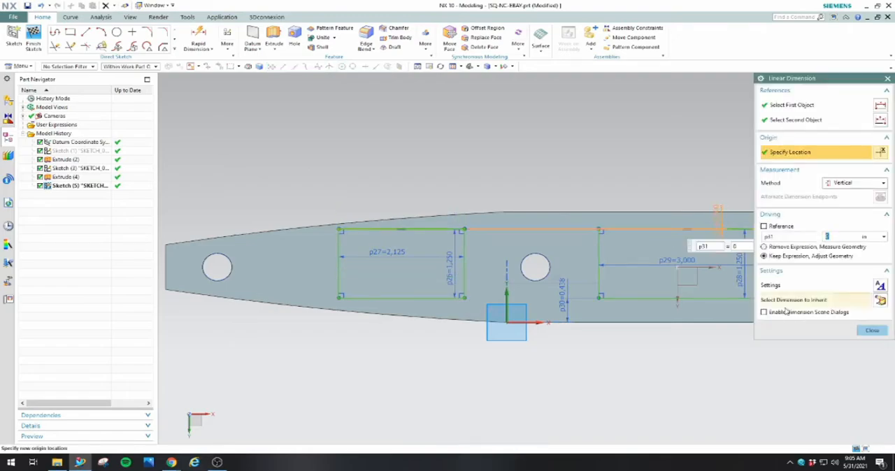
left_click(871, 330)
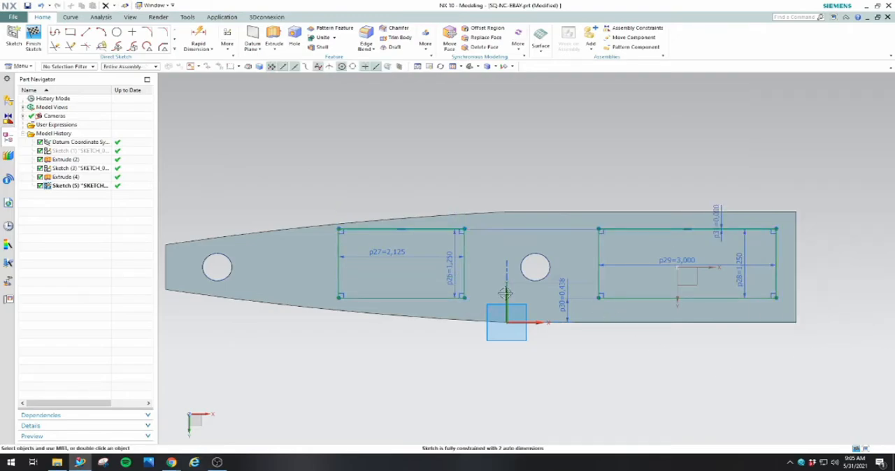
Position the wide-end rectangle's near edge 1.25 in and the other rectangle's near edge 0.75 in from the sketch's vertical axis
double_click(529, 284)
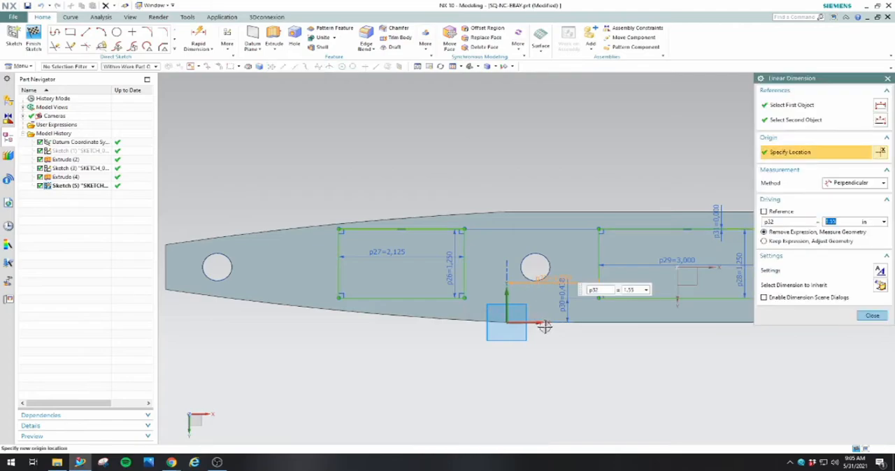
type("1.25")
key("Return")
left_click(525, 315)
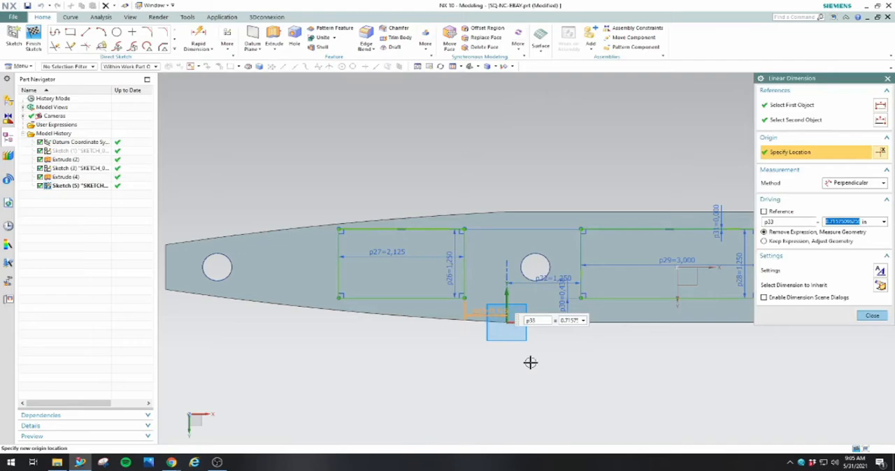
type("0.75")
key("Return")
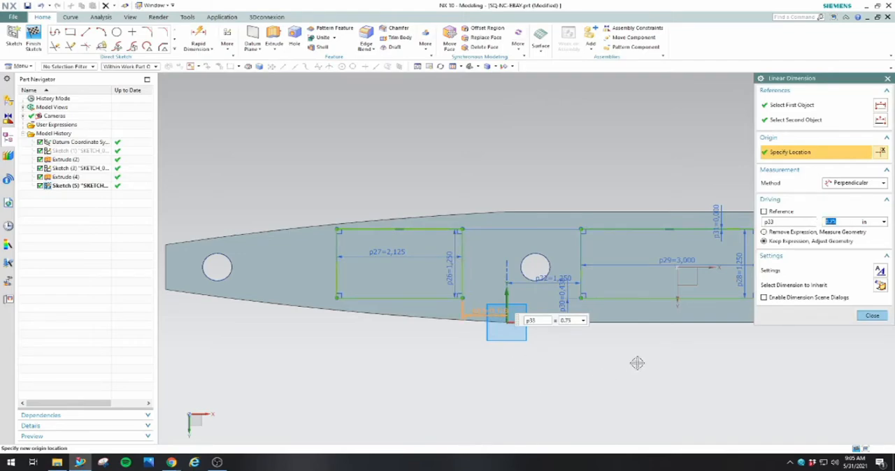
left_click(872, 315)
Set the distance from the wide-end rectangle's lower edge to the plate's lower edge to 0.375 in
scroll(745, 345, "down", 1)
scroll(747, 327, "up", 2)
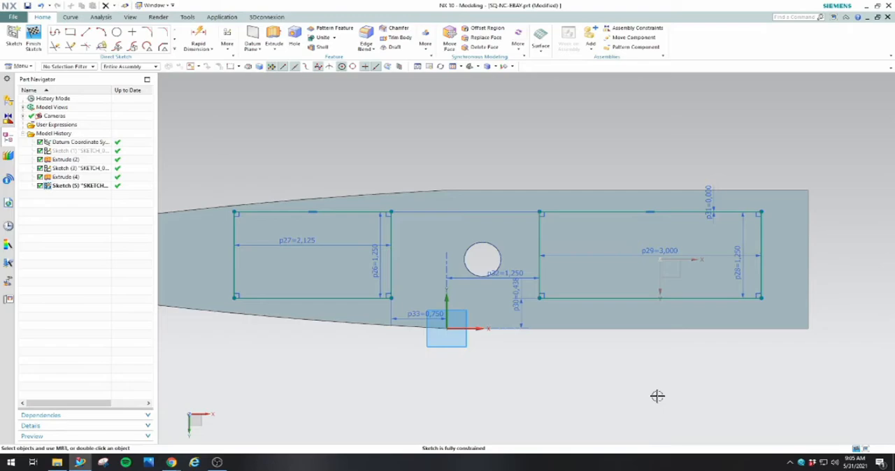
double_click(519, 295)
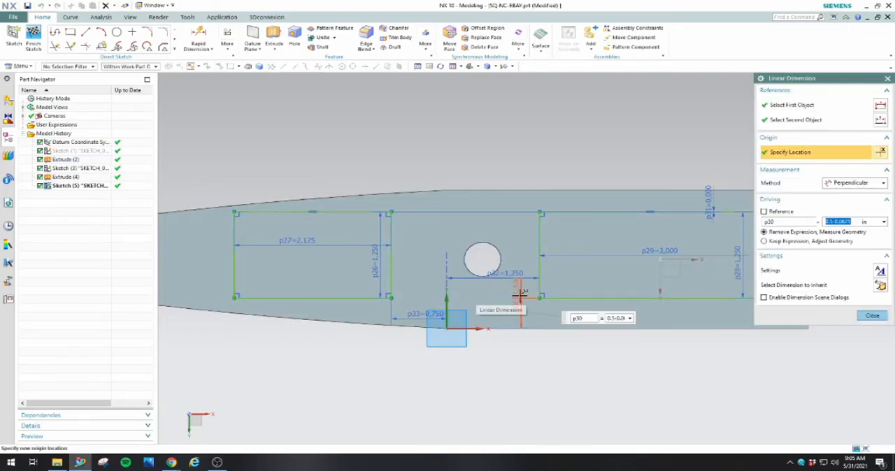
type("0.375")
key("Return")
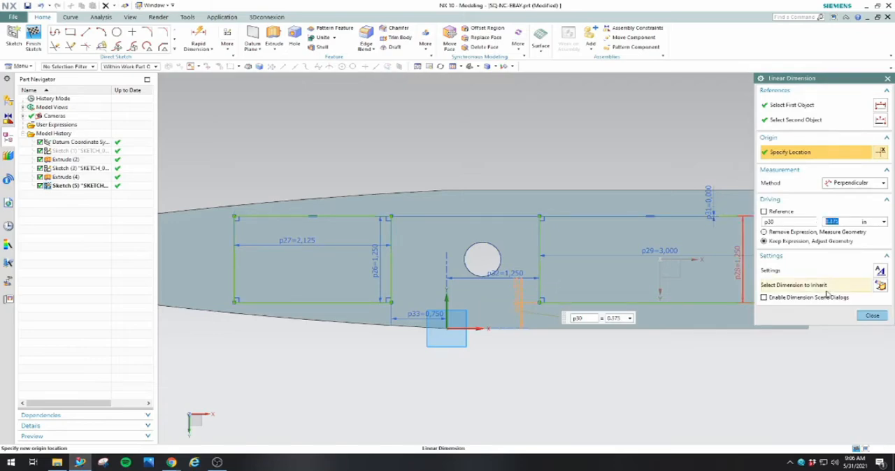
left_click(871, 315)
scroll(791, 387, "down", 1)
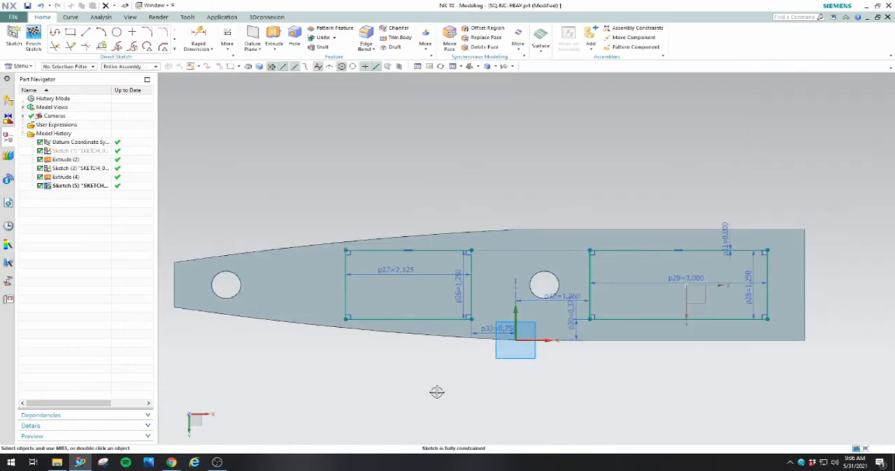
scroll(413, 385, "up", 1)
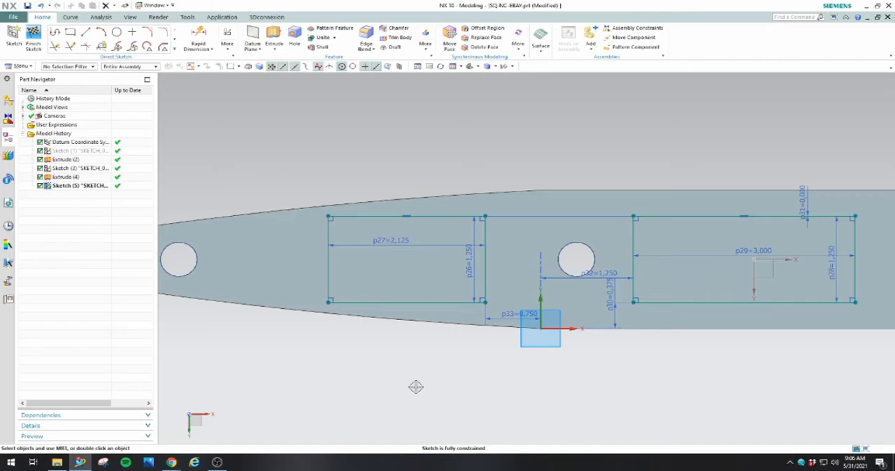
scroll(416, 386, "down", 1)
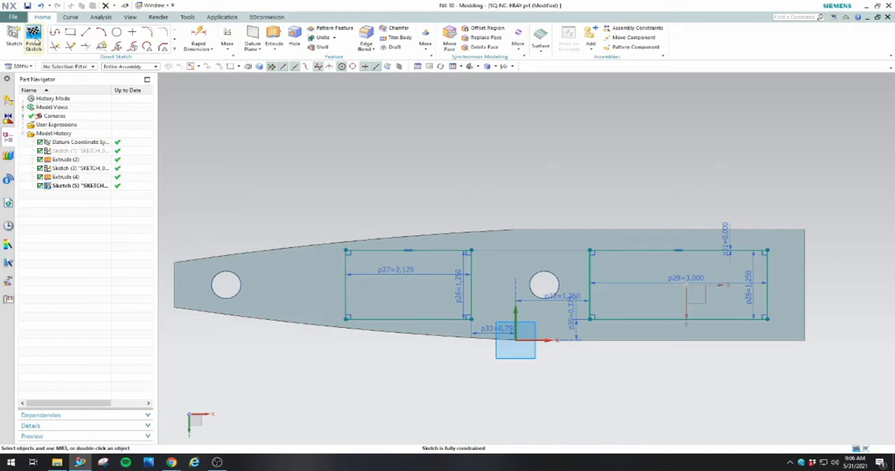
Sketch three circles about 0.11 to 0.16 in in diameter inside the 2.125 in rectangle, at its upper edge's middle and both lower corners
left_click(117, 31)
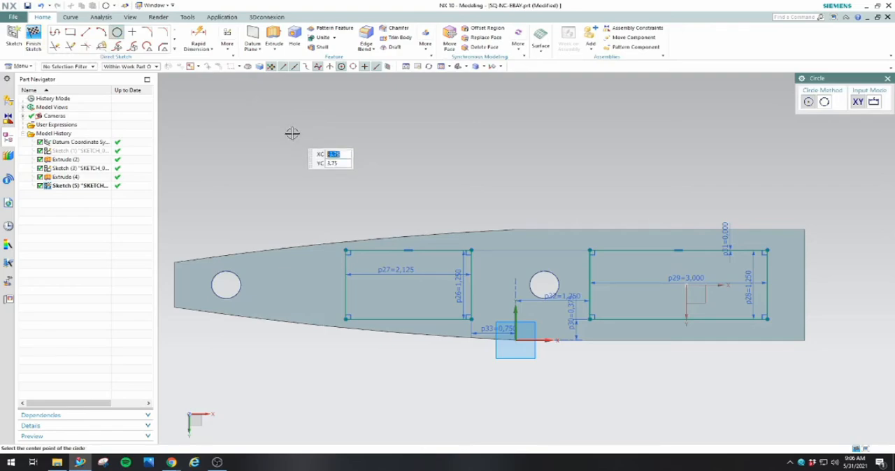
scroll(405, 254, "down", 3)
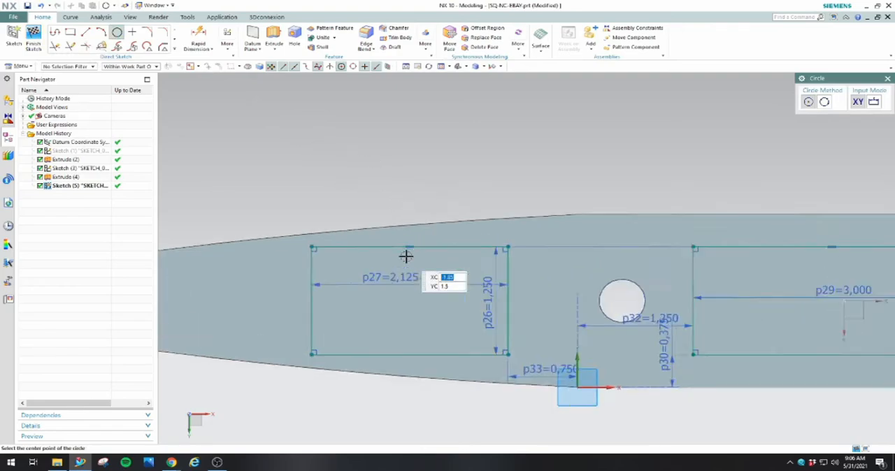
left_click(408, 256)
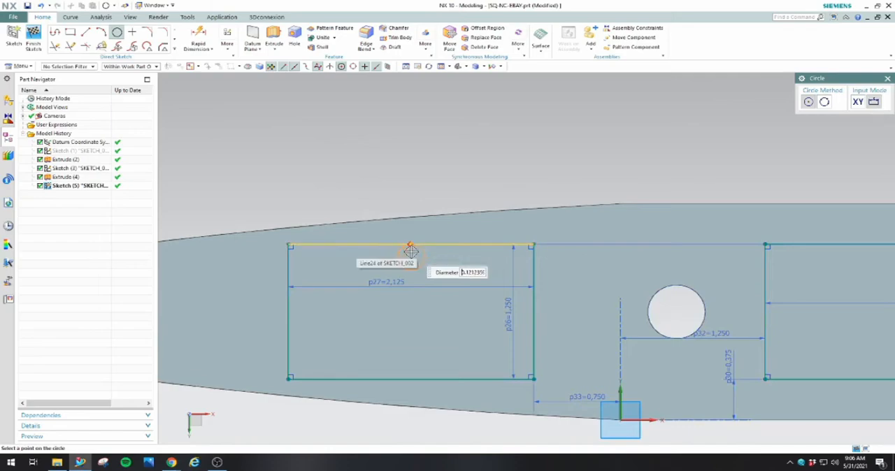
scroll(409, 252, "down", 4)
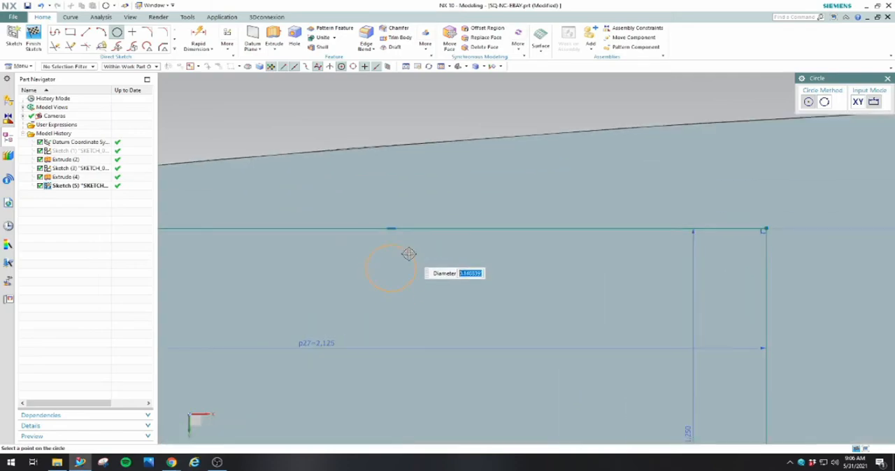
scroll(433, 231, "up", 3)
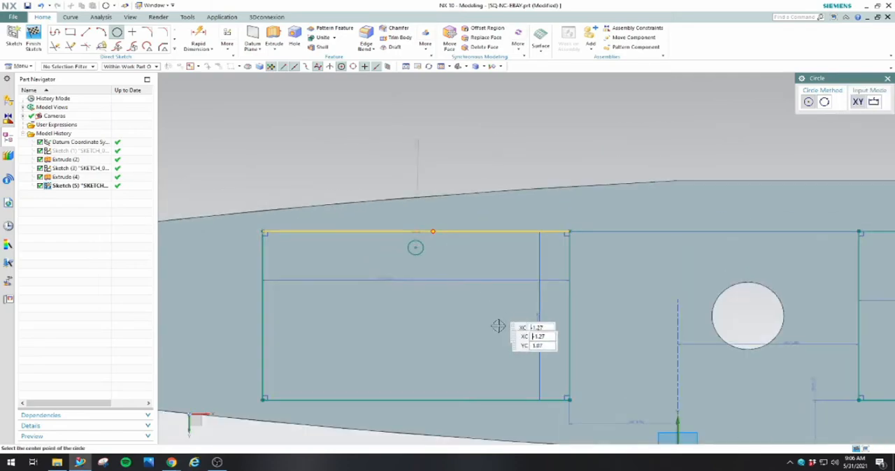
left_click(528, 378)
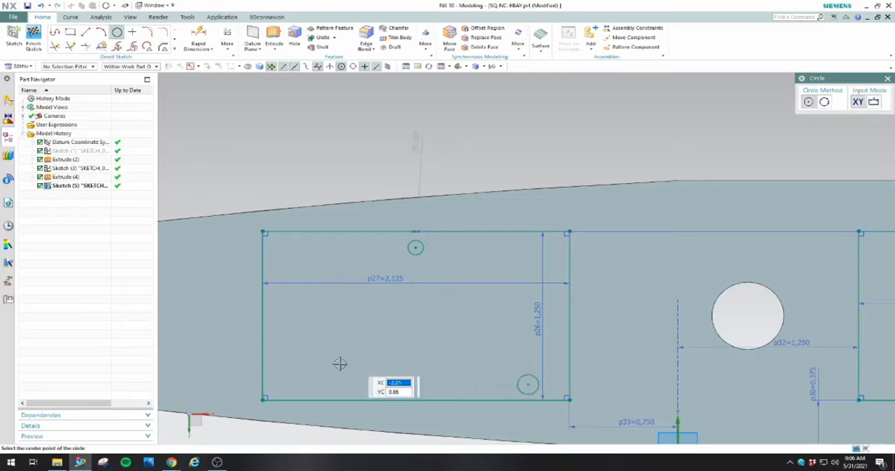
left_click(285, 384)
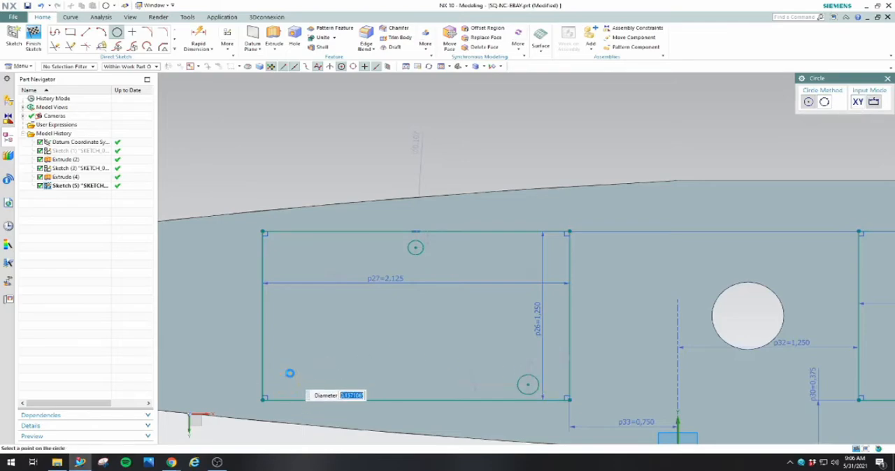
left_click(286, 374)
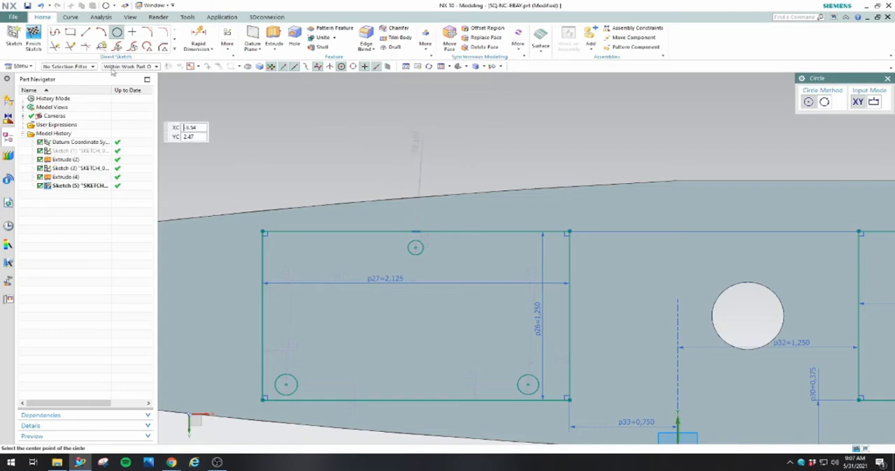
Dimension the lower-right circle's horizontal distance from the rectangle's right edge as 13.5 mm
left_click(198, 39)
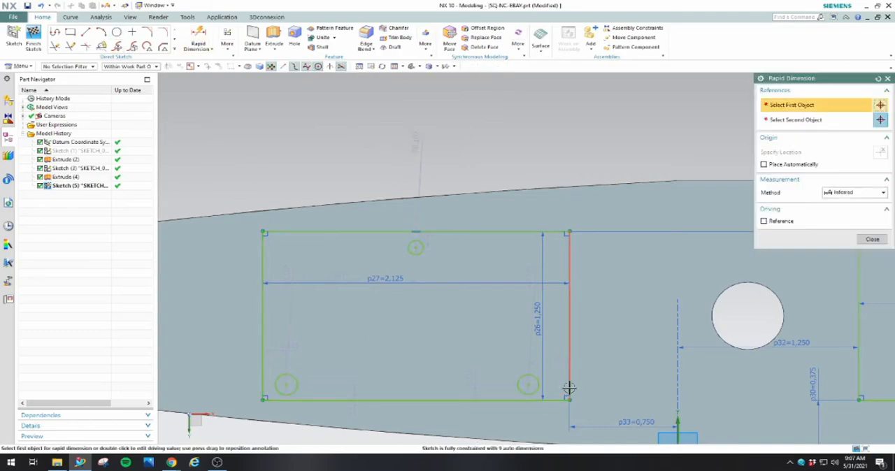
key("Escape")
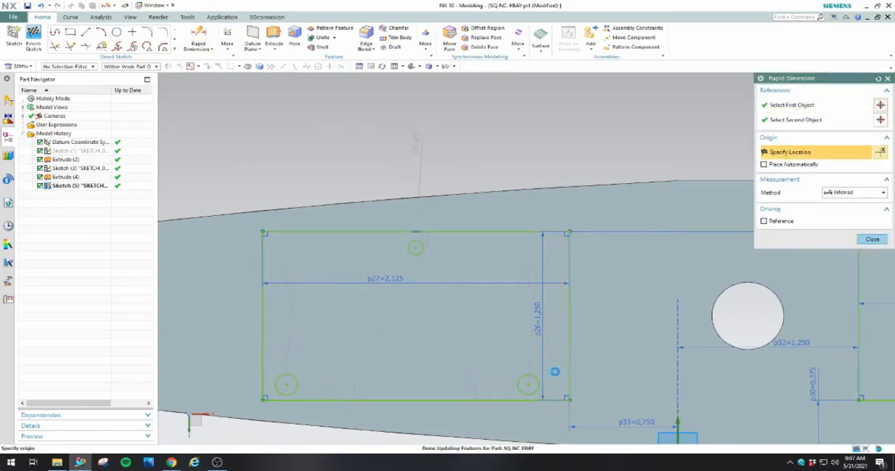
double_click(557, 361)
type("13.5")
key("Return")
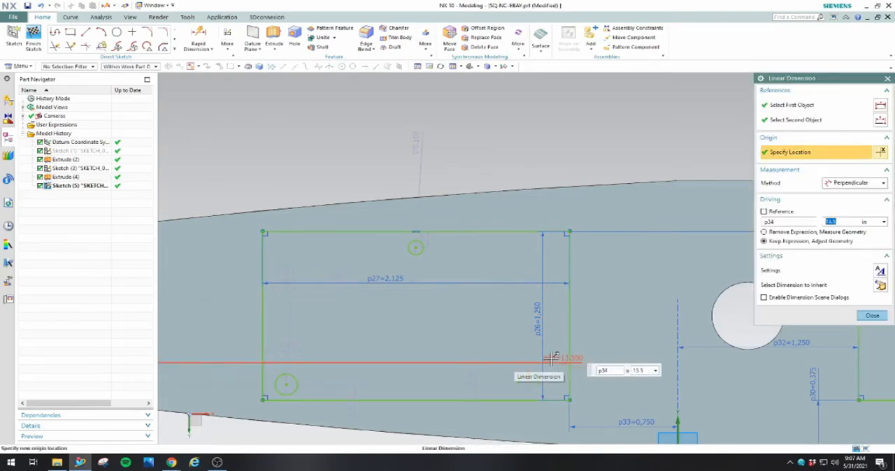
type("16.5")
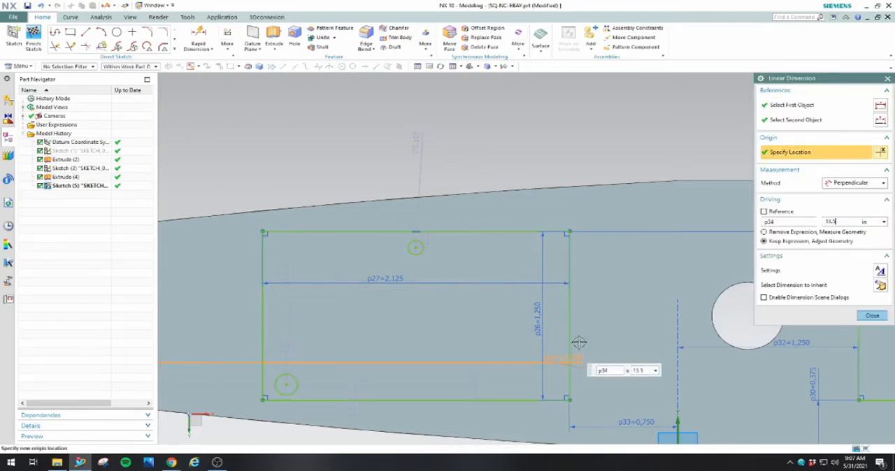
type("mm")
key("Return")
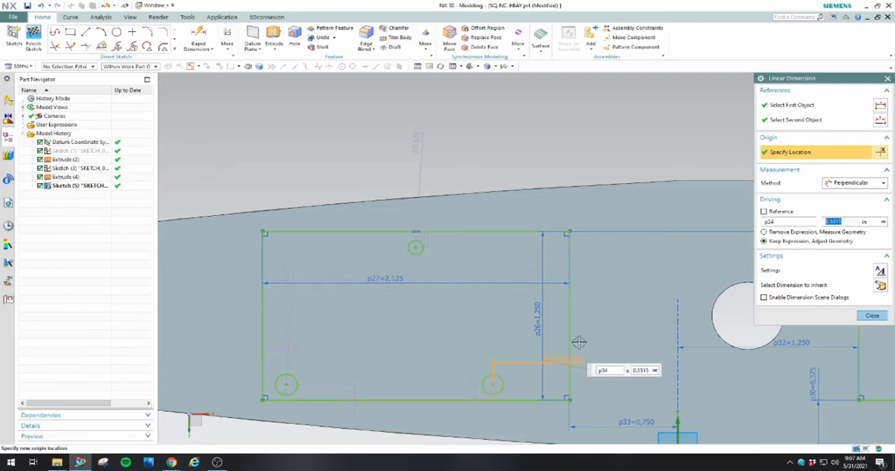
left_click(873, 316)
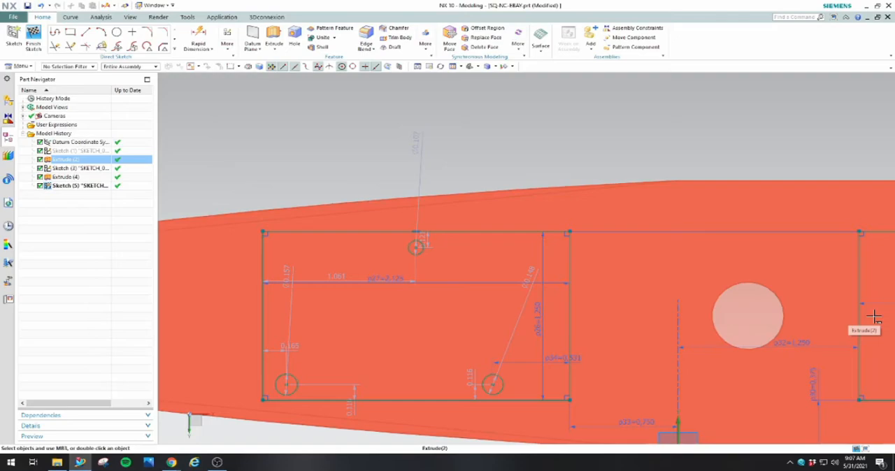
key("Escape")
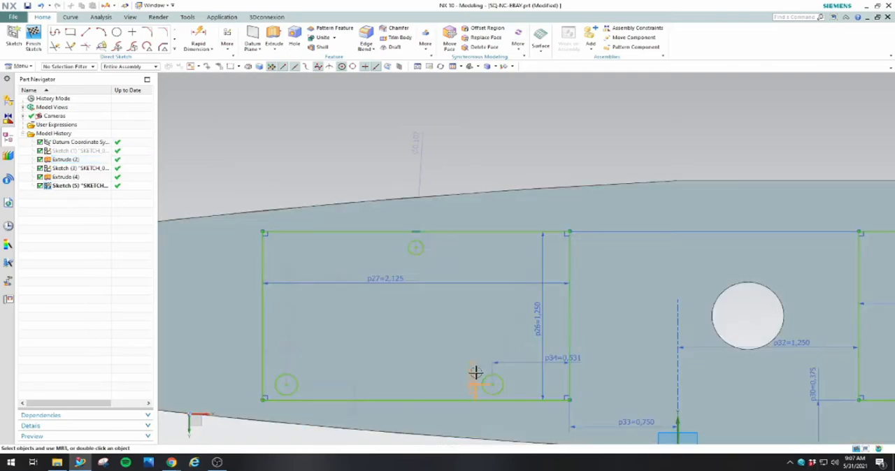
Set the lower-right circle's distance from the rectangle's lower edge to a constant 0.1772 in
double_click(475, 374)
type("4.25/25.4")
key("Return")
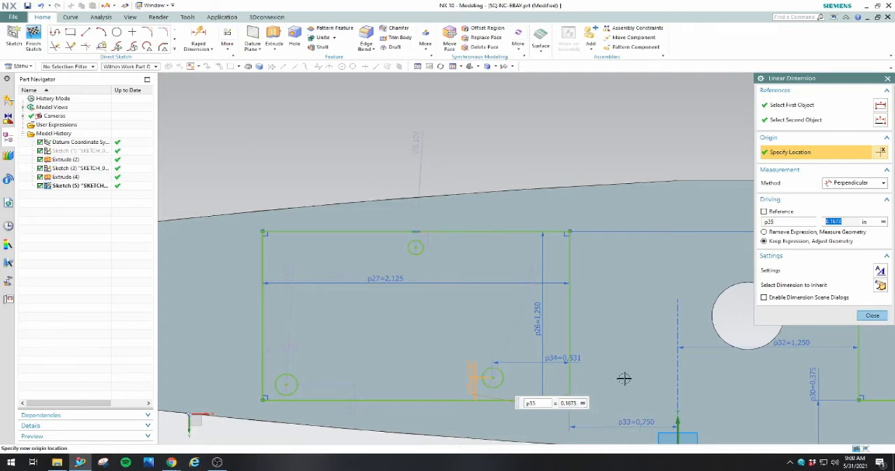
left_click(882, 221)
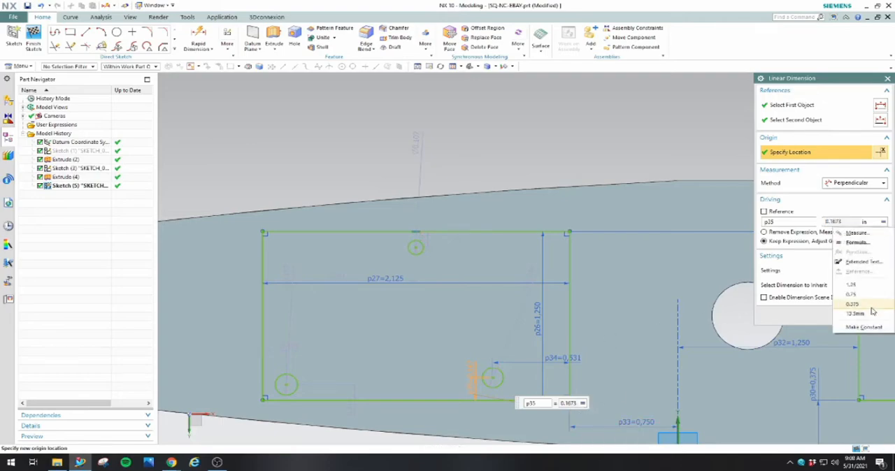
left_click(862, 327)
type("0.1772")
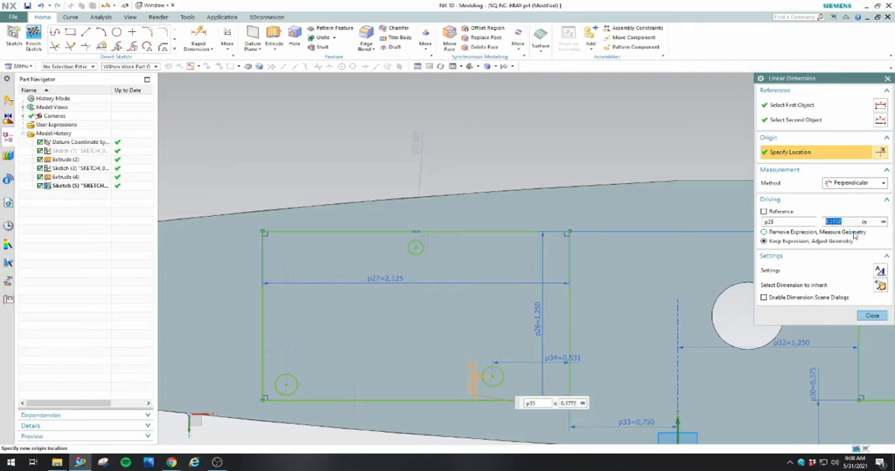
left_click(872, 315)
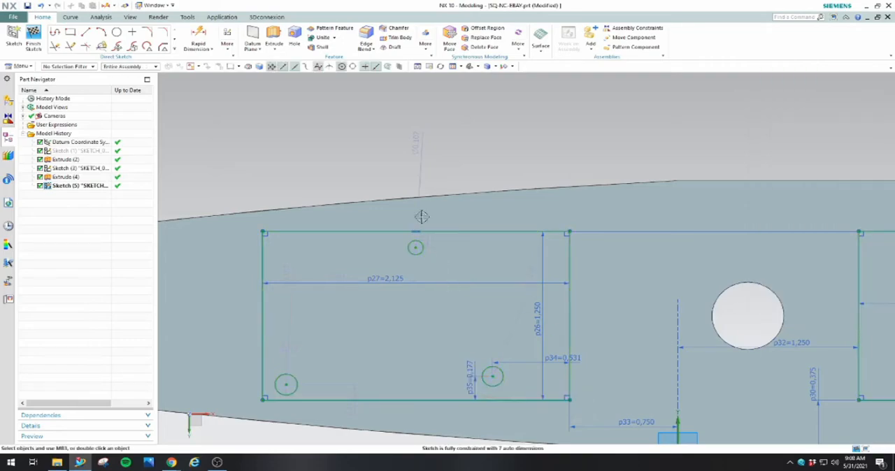
Set the upper circle's distance from the rectangle's upper edge and the lower-left circle's distance from its lower edge to 0.1772 in each
double_click(429, 246)
type("4.5mm")
key("Return")
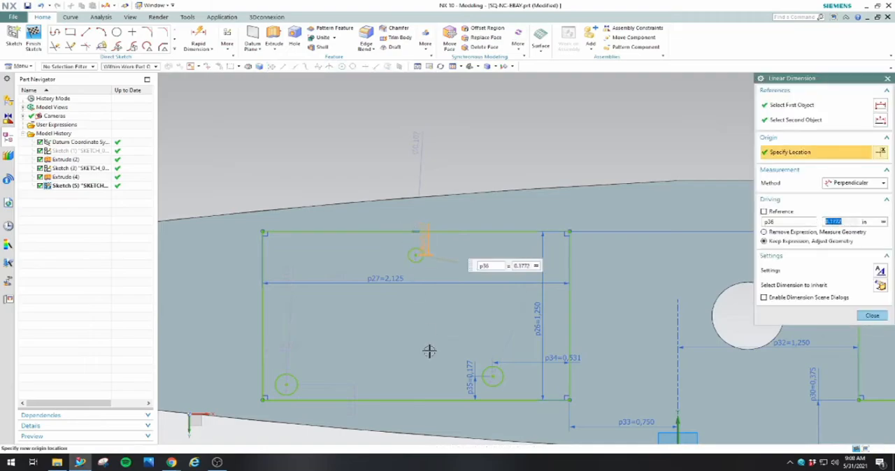
double_click(350, 389)
type("4.5mm")
key("Return")
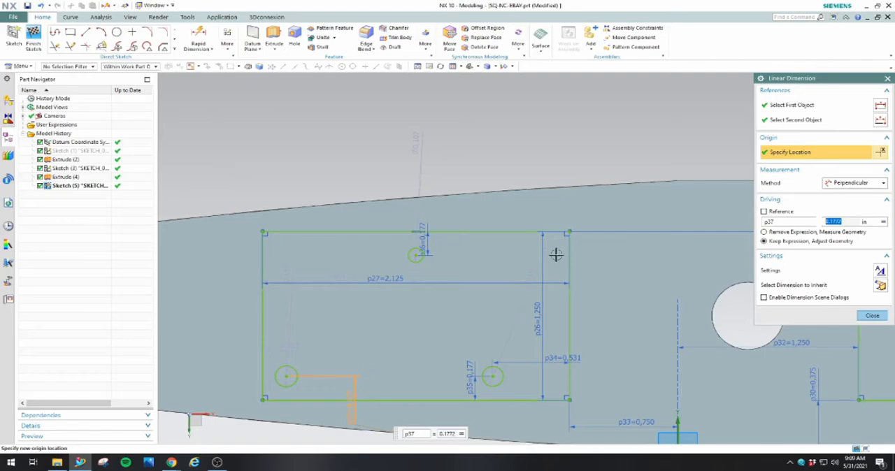
Dimension the upper circle's horizontal distance from the rectangle's right edge as 27 mm
left_click(199, 37)
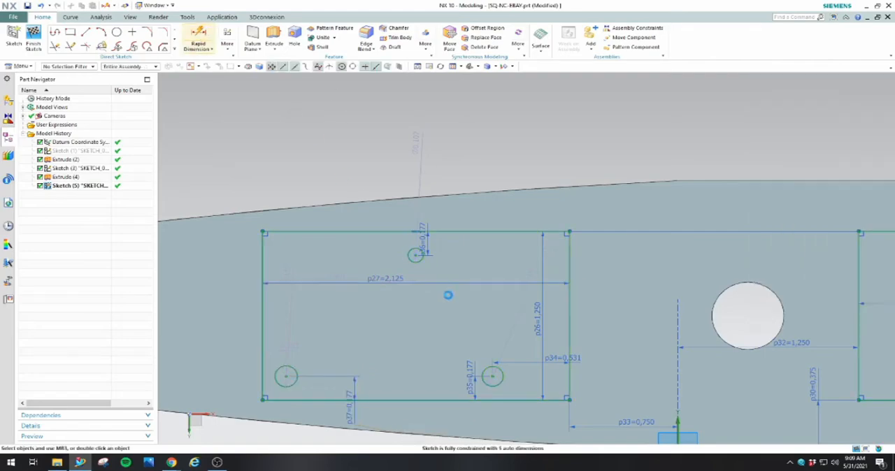
left_click(415, 255)
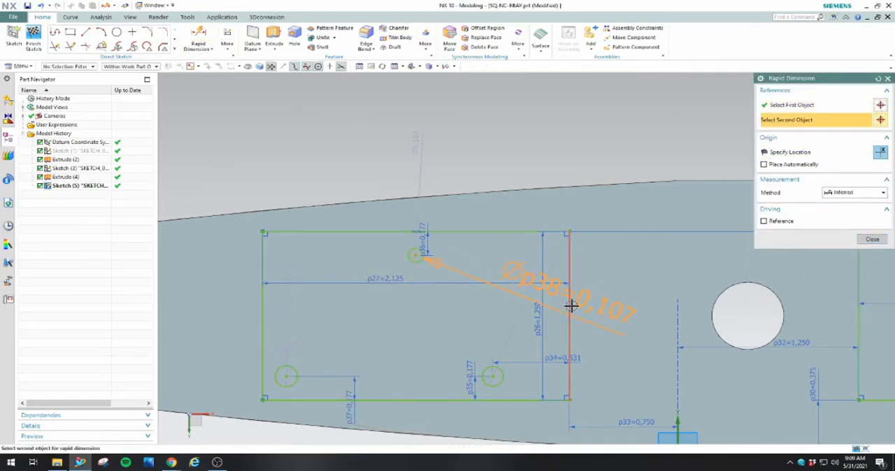
left_click(569, 292)
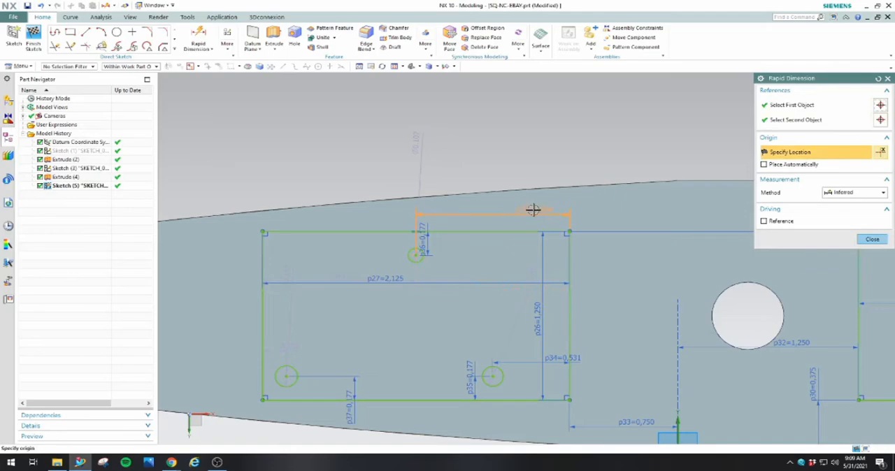
left_click(533, 210)
type("3")
key("Return")
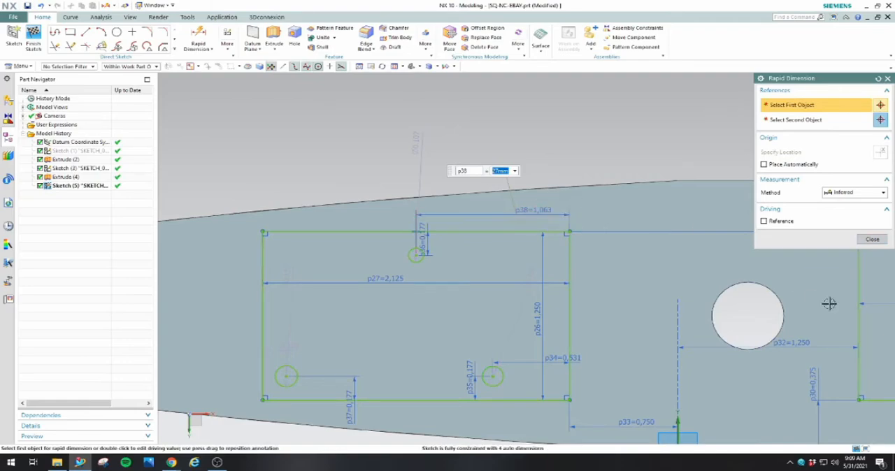
left_click(873, 240)
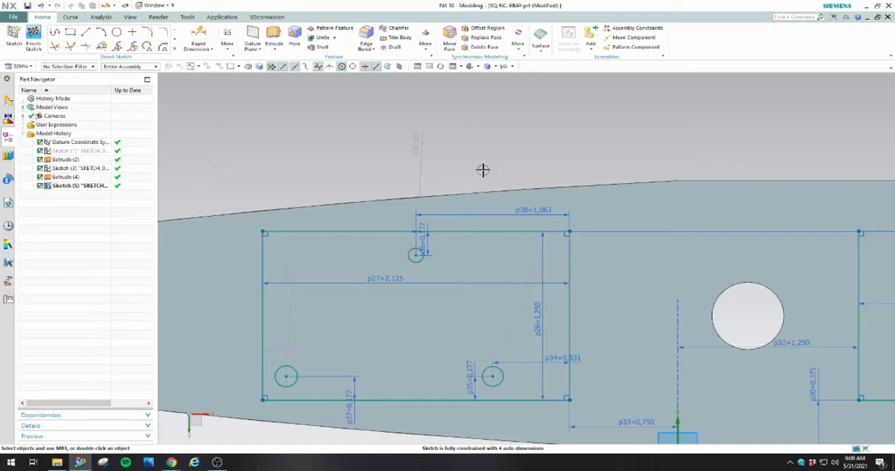
Dimension the lower-left circle's horizontal distance from the rectangle's right edge as 41 mm
left_click(198, 36)
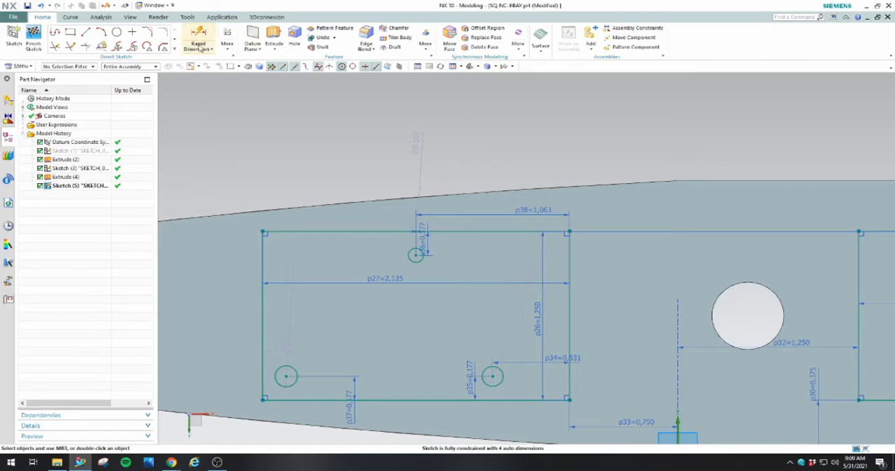
left_click(570, 334)
left_click(287, 377)
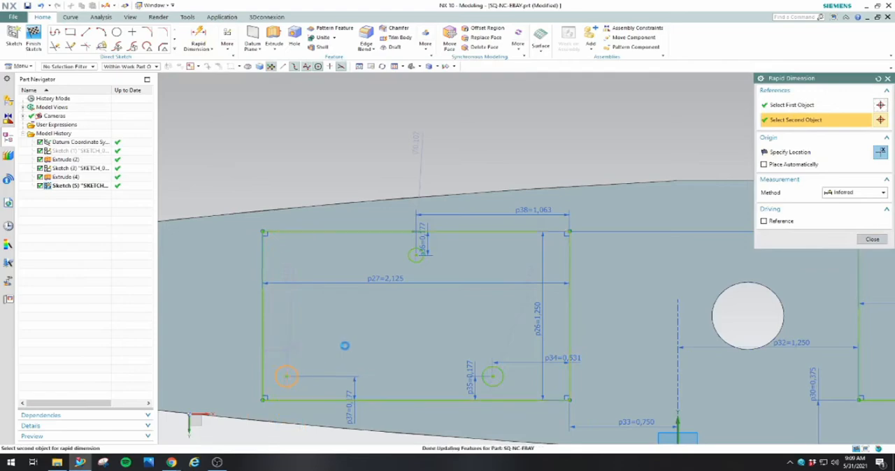
left_click(362, 338)
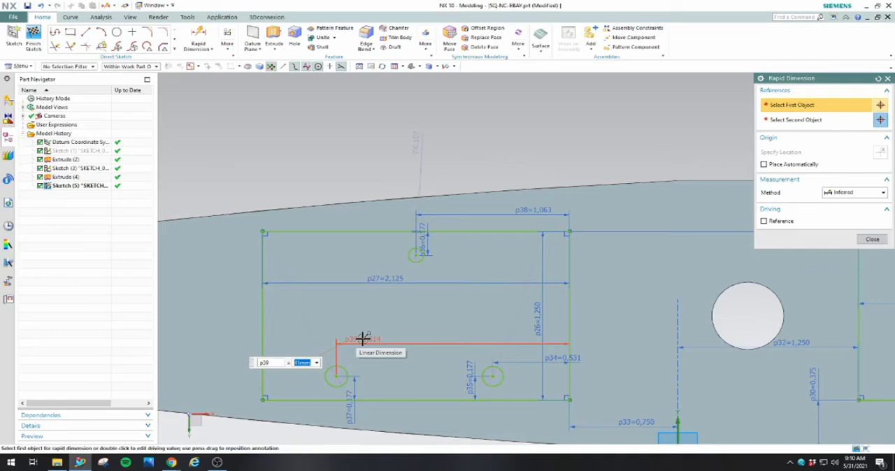
Dimension the diameter of the lower-left circle inside the left rectangle as 2 mm
double_click(291, 295)
type("1")
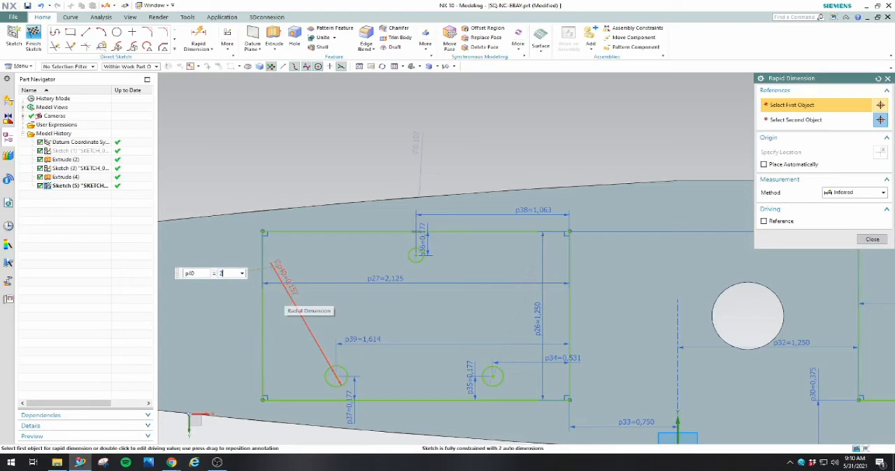
key("Return")
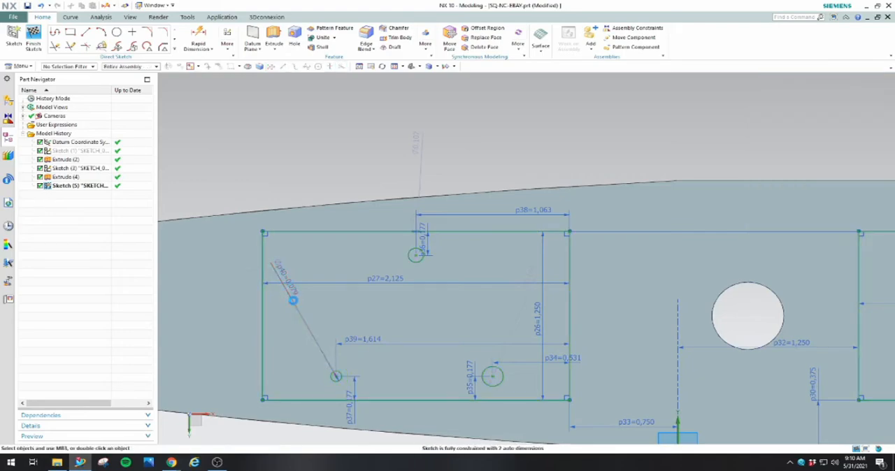
Apply an equal radius constraint to the three circles inside the left rectangle
left_click(347, 371)
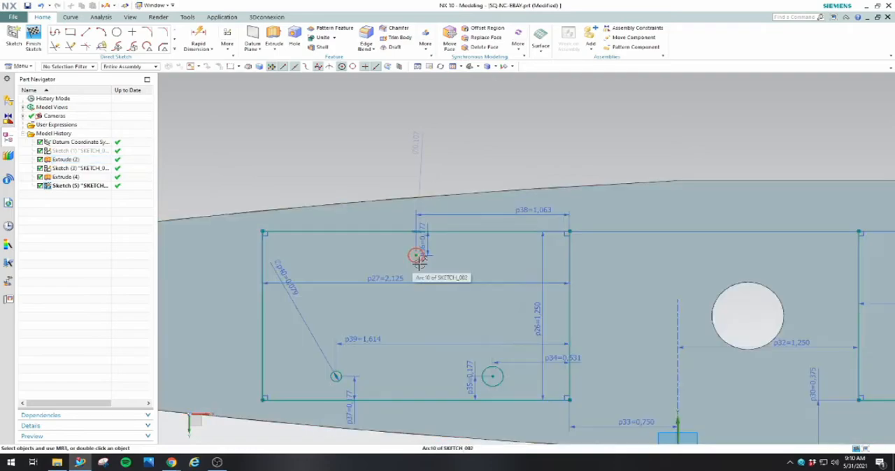
left_click(417, 256)
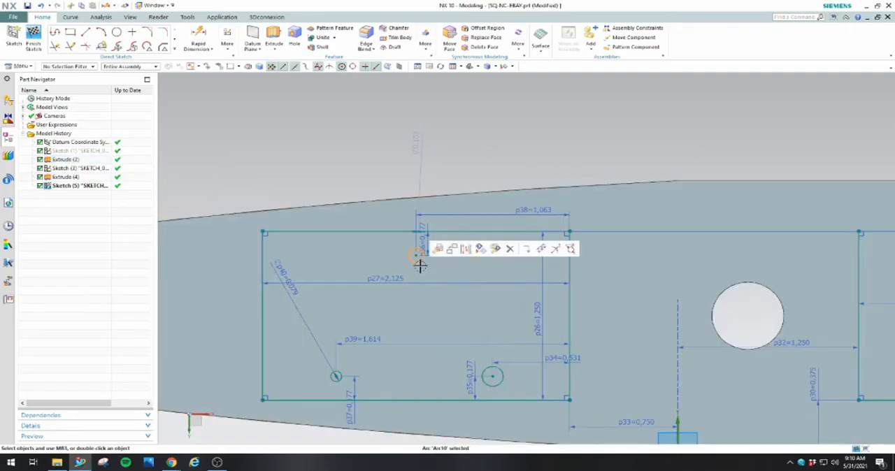
left_click(493, 387)
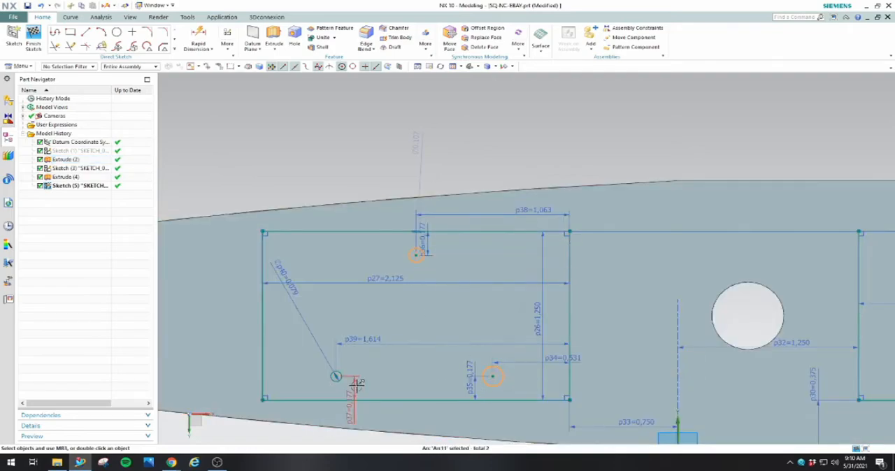
left_click(335, 377)
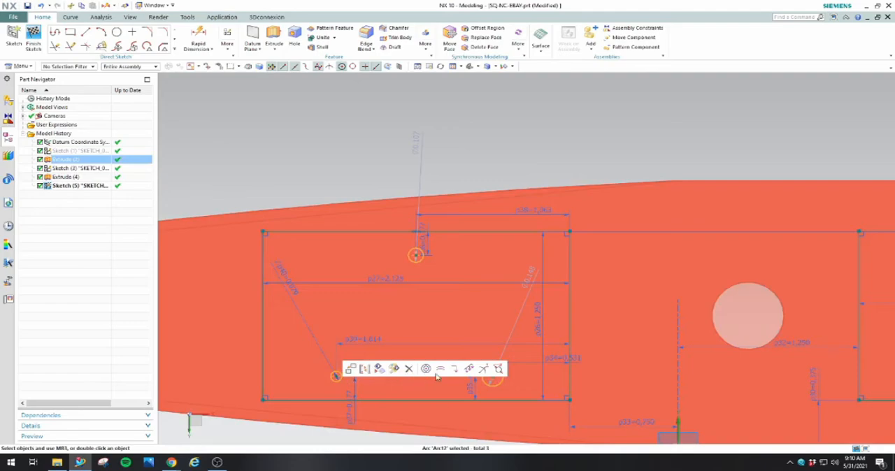
left_click(436, 369)
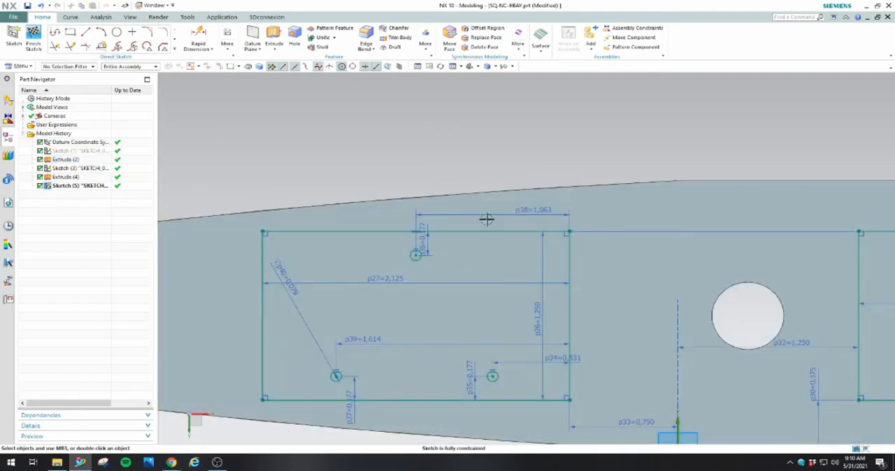
left_click(529, 160)
Draw four circles just outside the right rectangle, one near each corner, in the strips between its long edges and the plate's edges
scroll(509, 145, "down", 1)
scroll(509, 145, "down", 1)
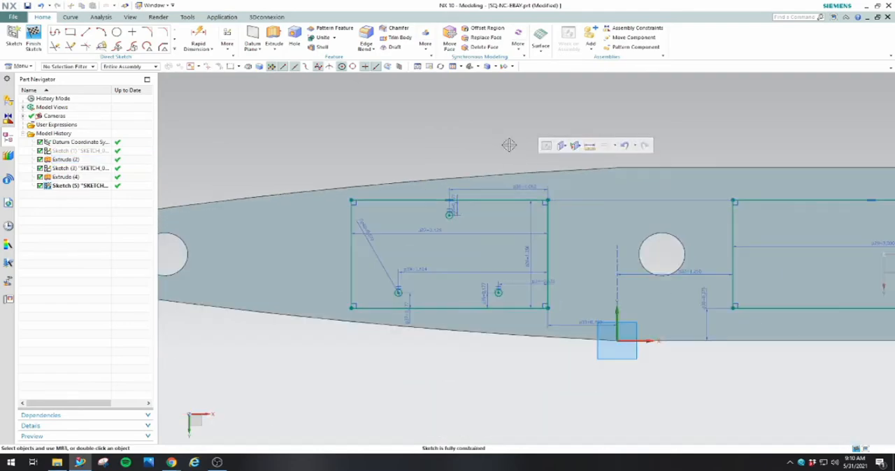
scroll(433, 357, "down", 1)
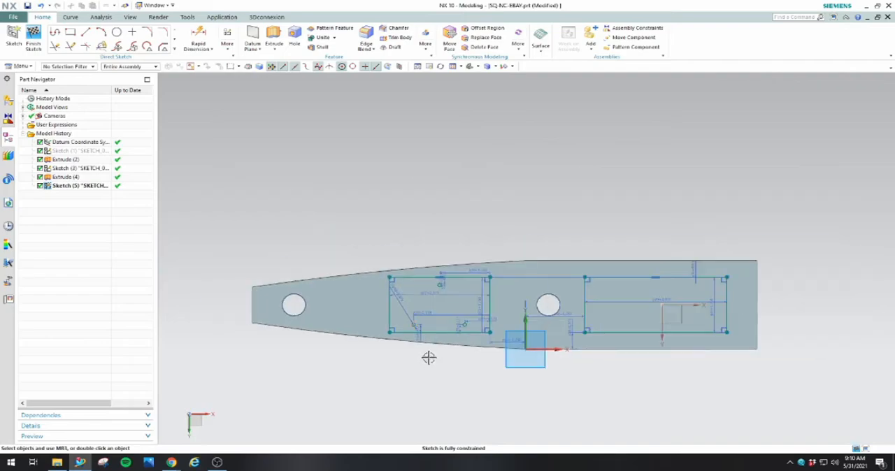
scroll(776, 336, "up", 3)
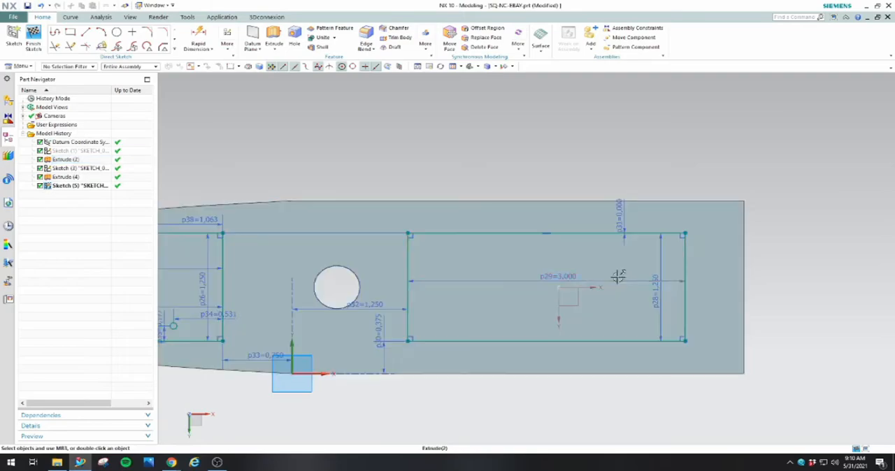
left_click(117, 31)
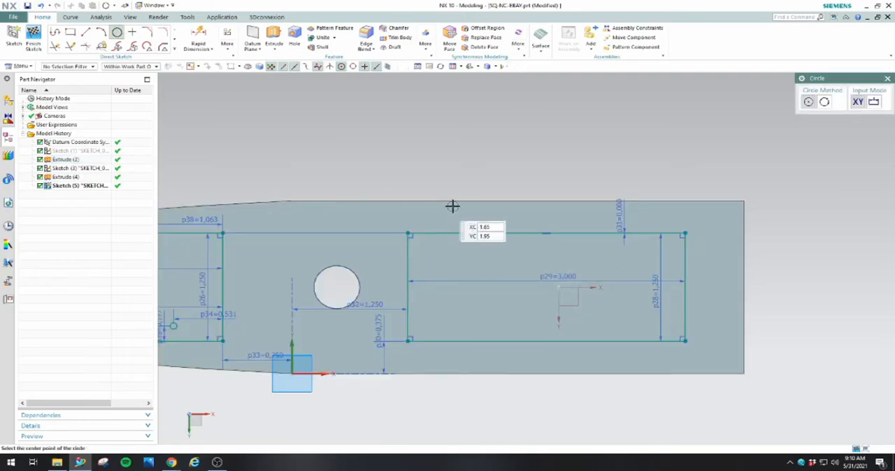
left_click(421, 213)
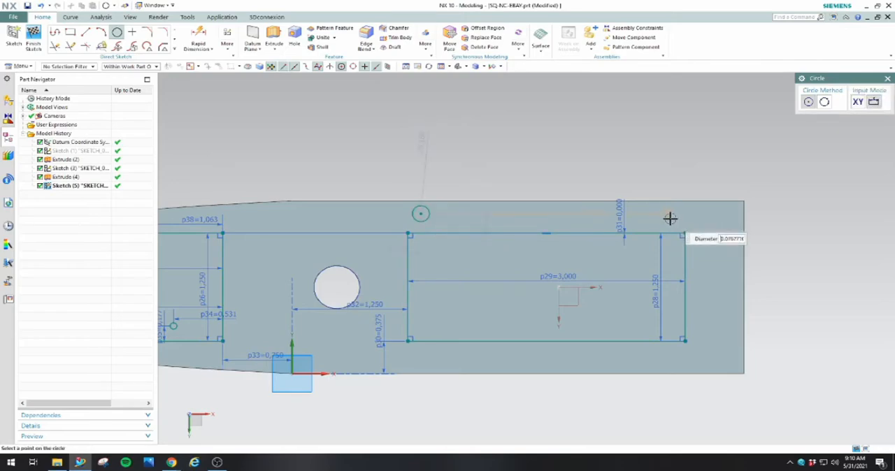
left_click(669, 218)
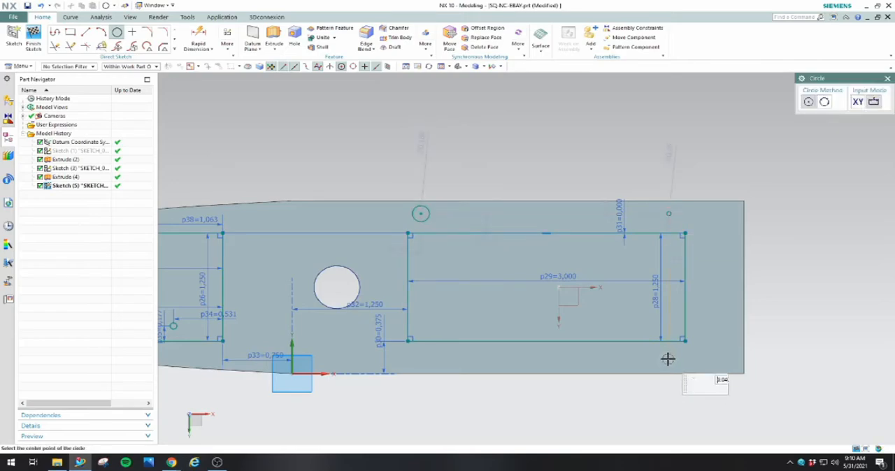
left_click(667, 359)
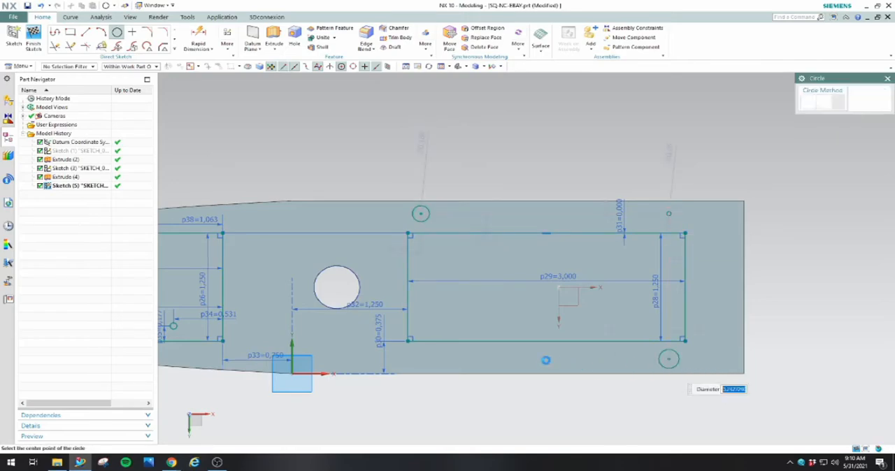
left_click(420, 362)
key("Escape")
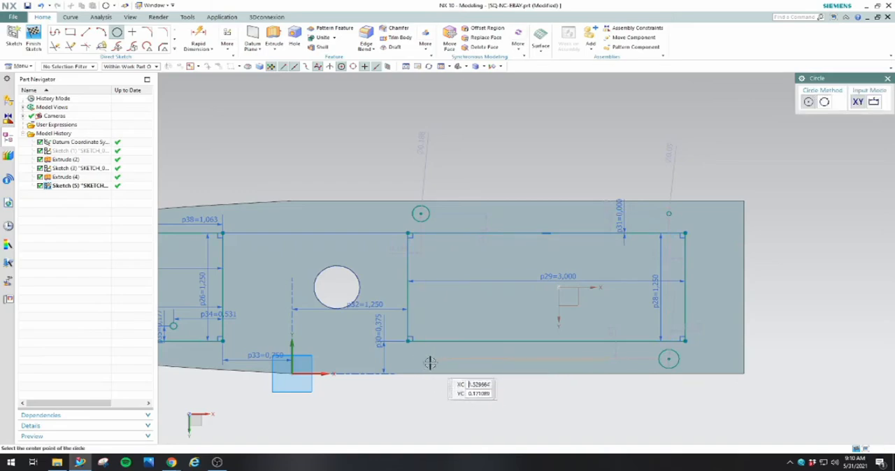
left_click(429, 362)
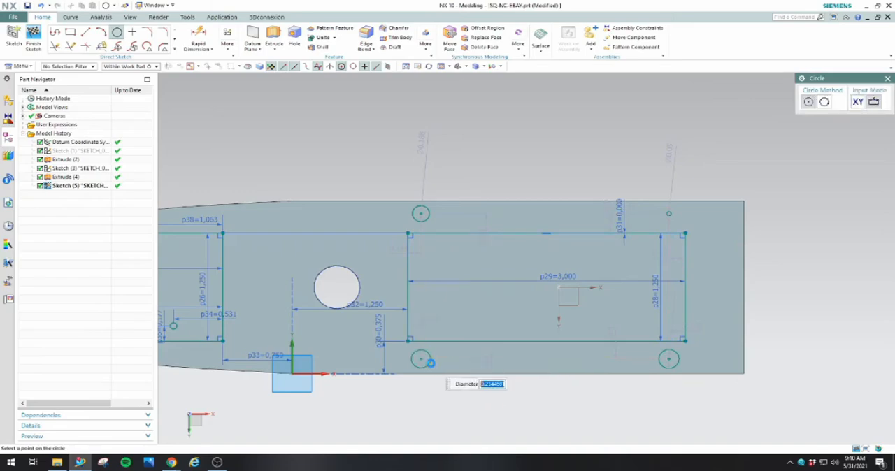
key("Escape")
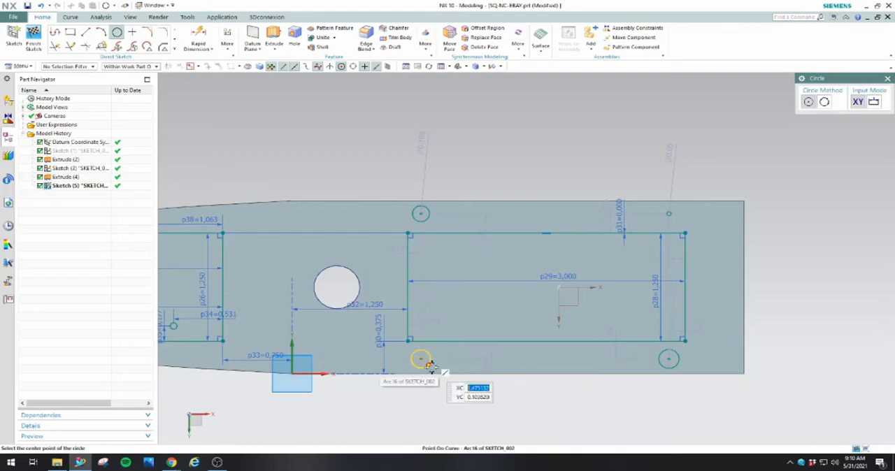
key("Escape")
Apply an equal radius constraint to the four circles around the right rectangle
left_click(421, 361)
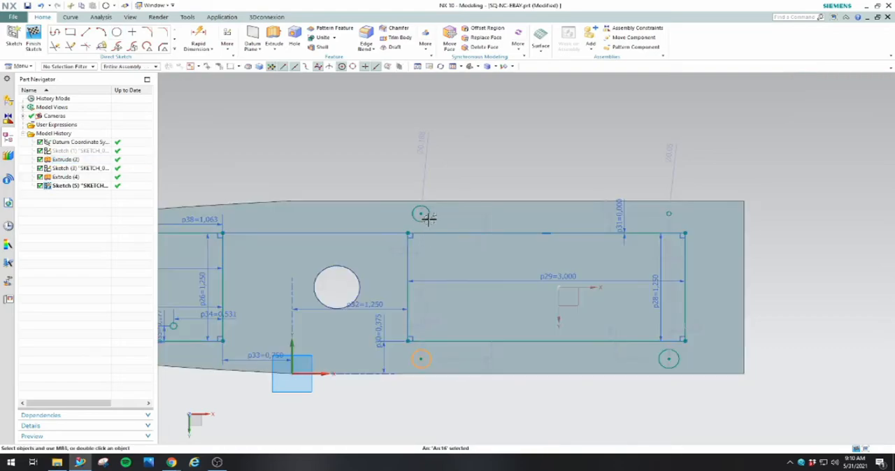
left_click(422, 214)
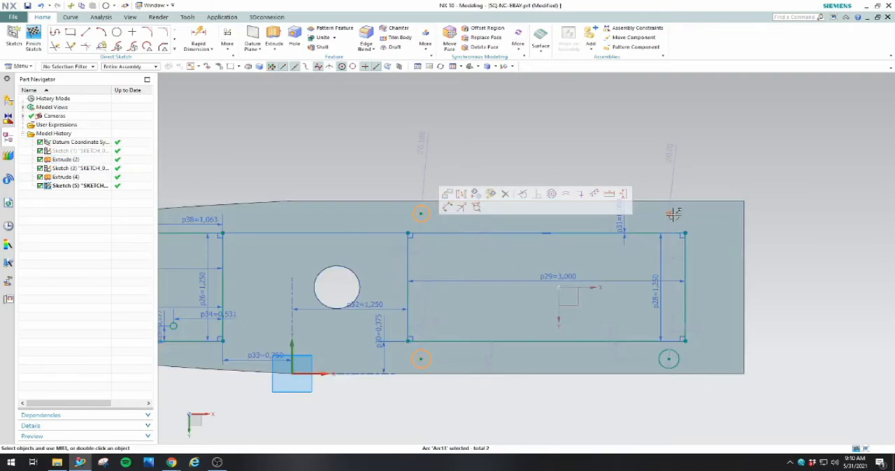
left_click(673, 214)
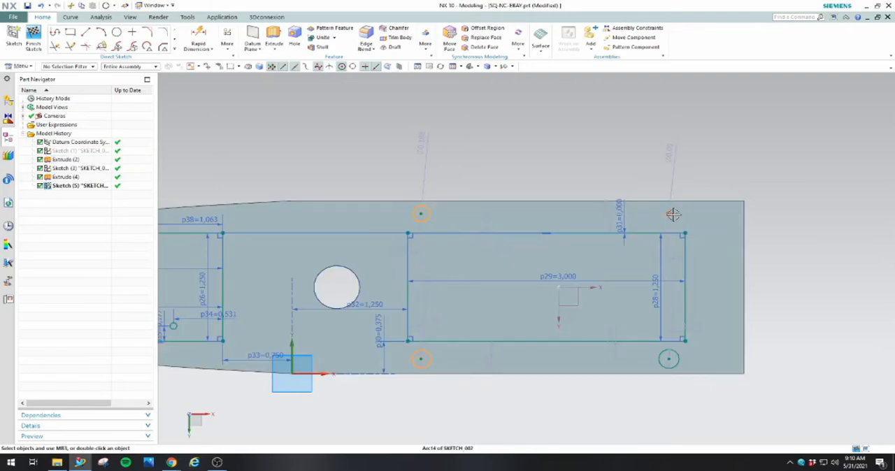
left_click(678, 356)
left_click(794, 344)
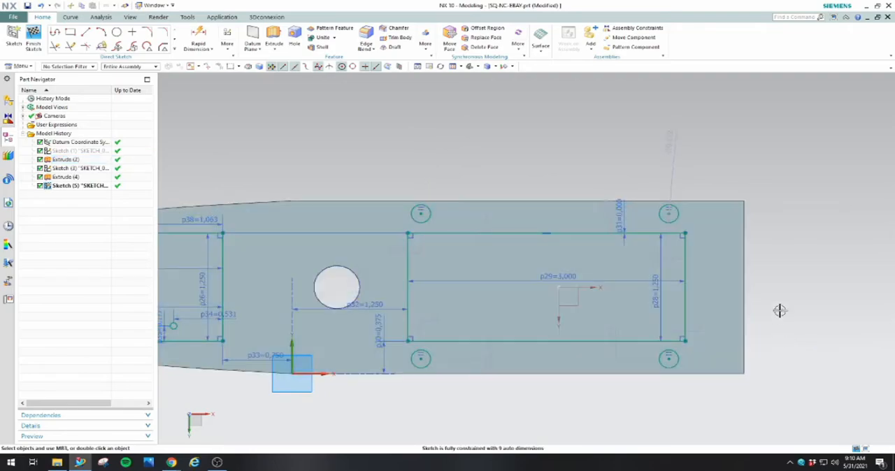
Set the diameter of the upper-right circle by the right rectangle to 0.15 in
double_click(666, 136)
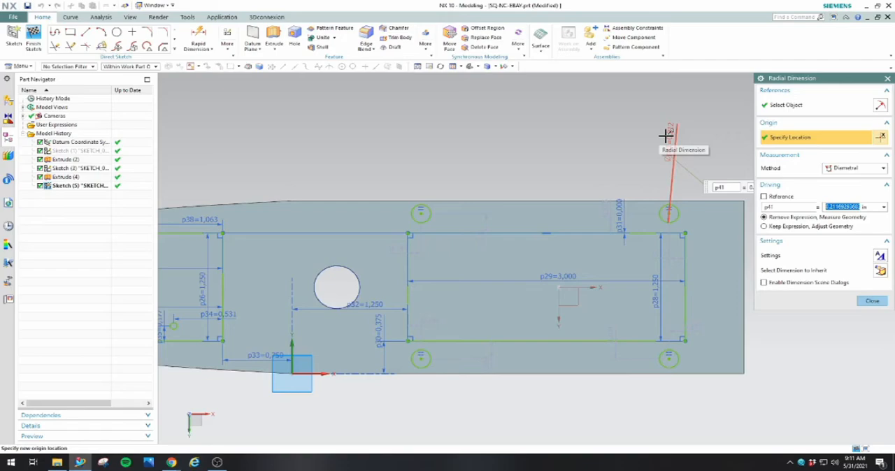
type("0.15")
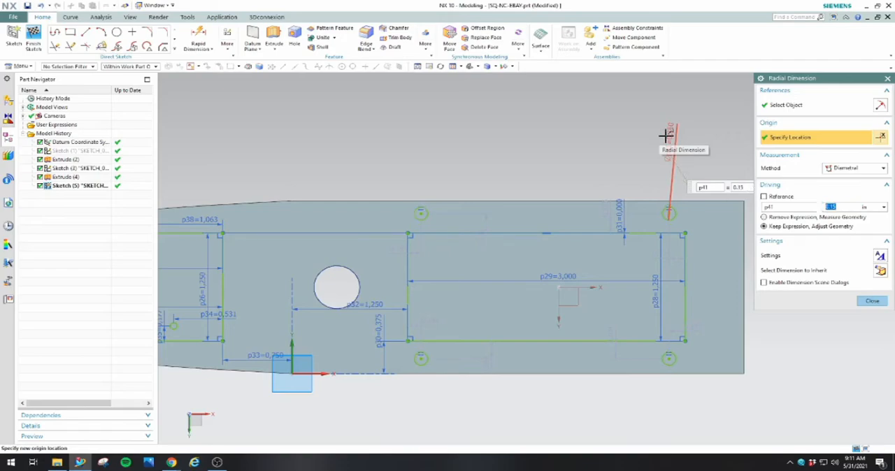
left_click(880, 306)
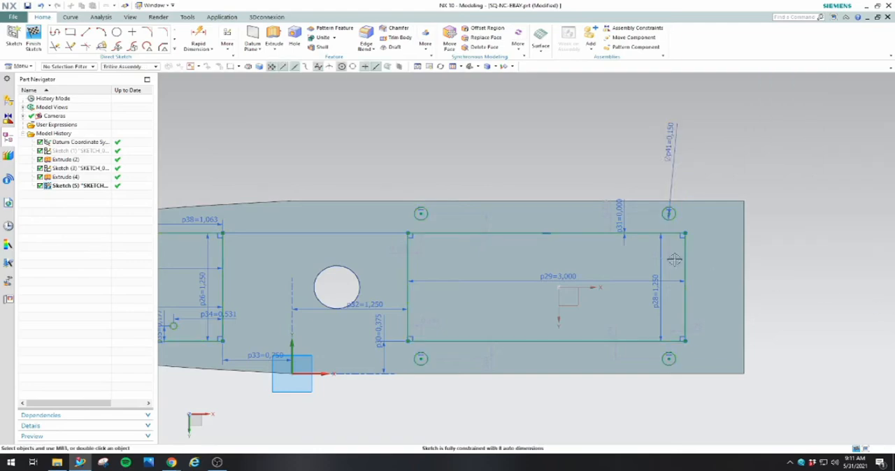
Dimension the distances of the two circles above the right rectangle from the plate's upper edge as 0.2 in each
key("d")
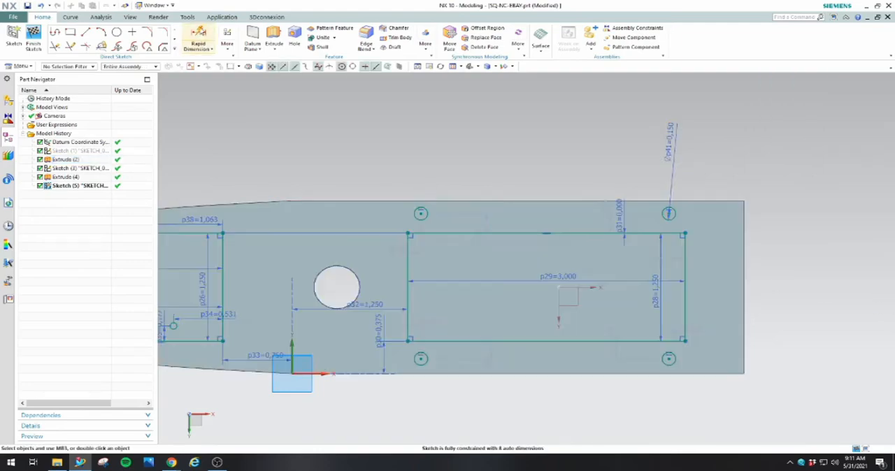
left_click(418, 214)
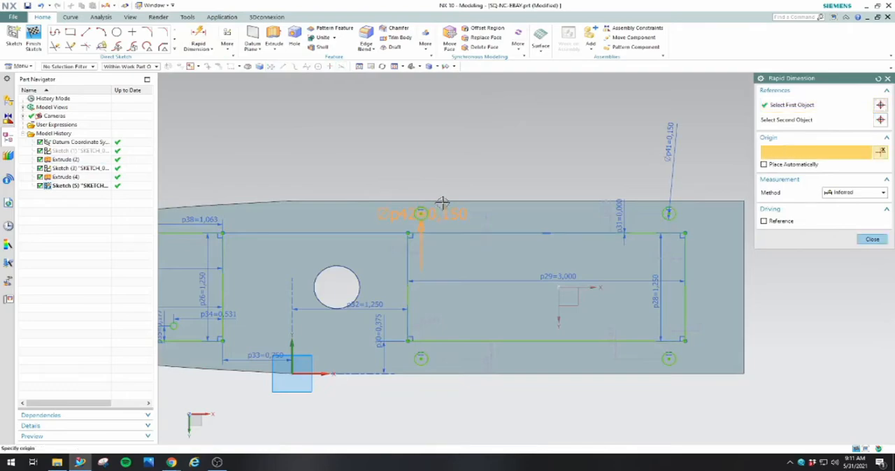
left_click(502, 146)
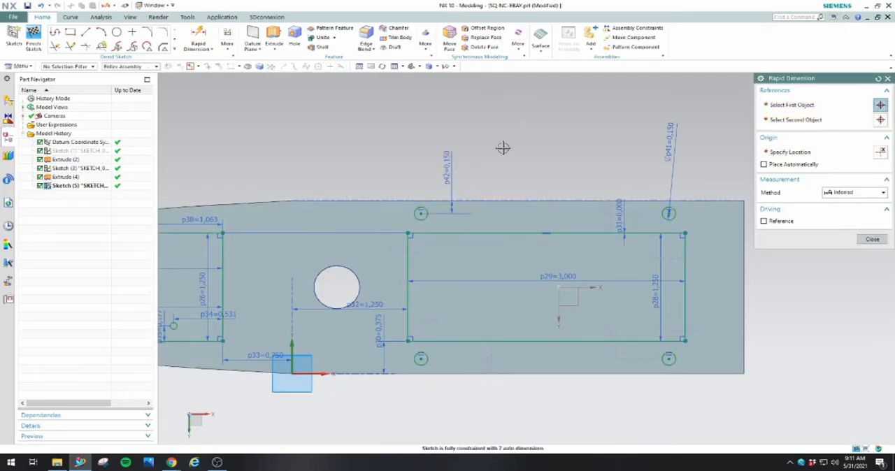
type("0")
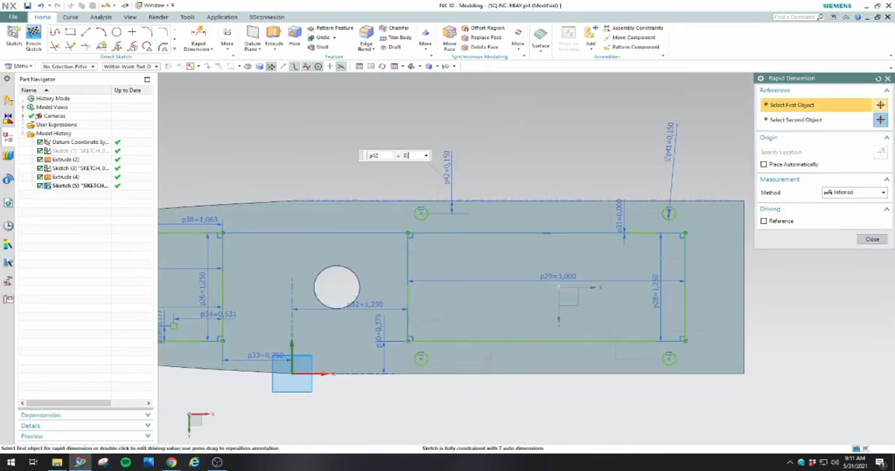
type(".2")
key("Return")
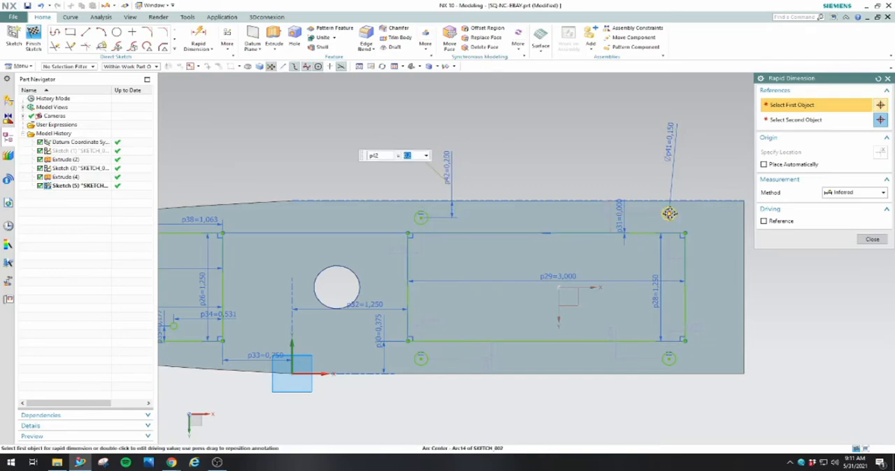
left_click(657, 201)
left_click(658, 201)
left_click(650, 174)
type(".2")
key("Return")
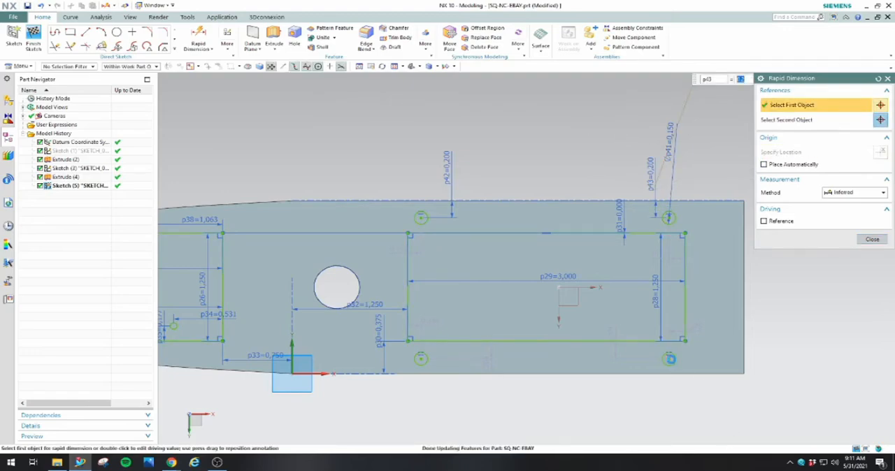
Dimension the distances of the two circles below the right rectangle from the plate's lower edge as 0.2 in each
left_click(670, 360)
left_click(699, 375)
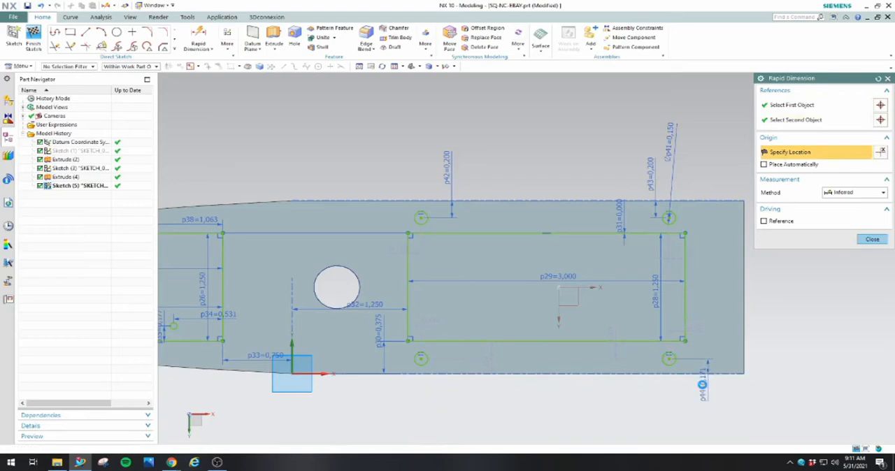
left_click(702, 384)
type("0.2")
key("Return")
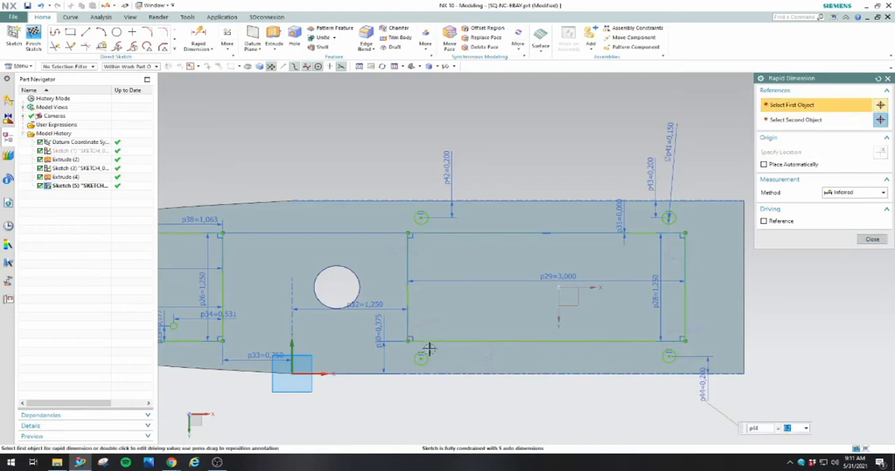
left_click(421, 359)
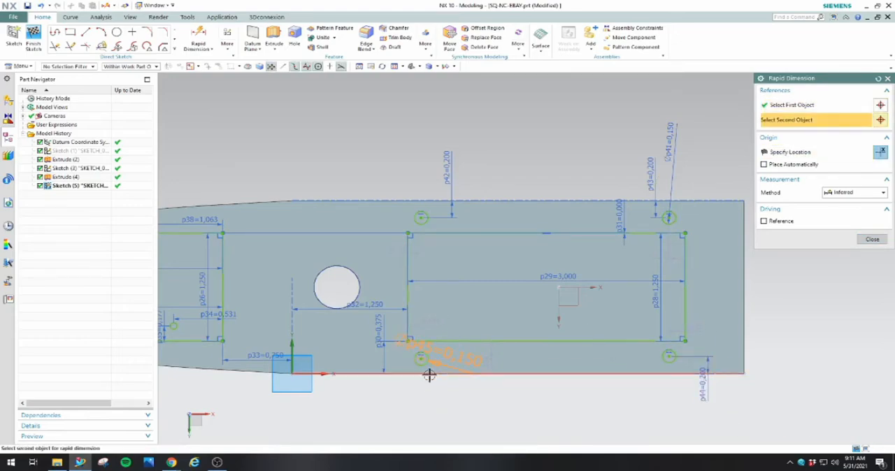
left_click(432, 374)
left_click(445, 392)
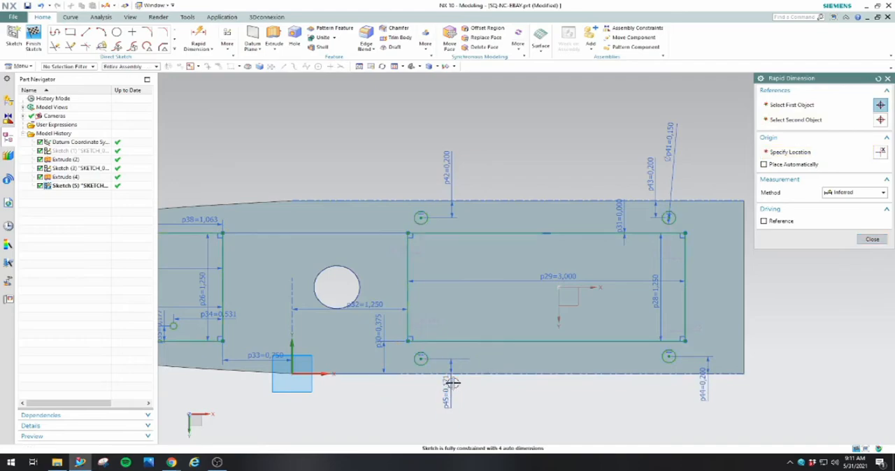
Dimension the lower-left circle's horizontal distance from the right rectangle's left edge as 0.375 in
left_click(420, 355)
left_click(443, 322)
type("0.375")
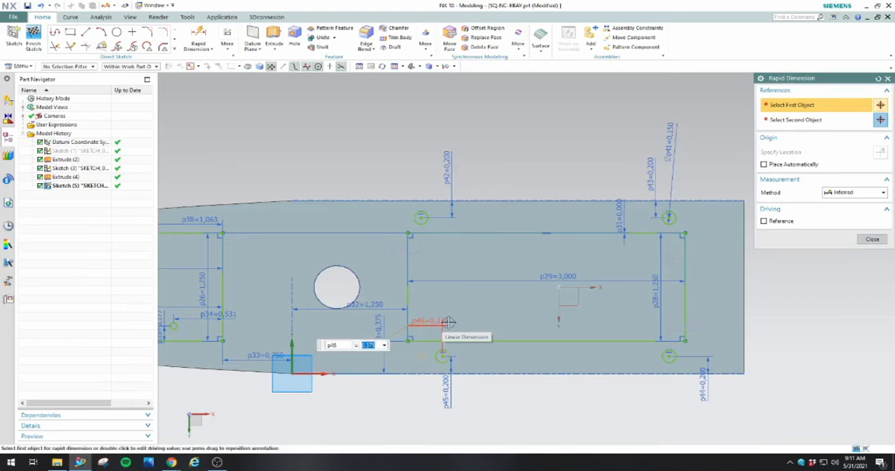
Dimension the upper-left circle's horizontal distance from the right rectangle's left edge as 0.375 in
key("Return")
left_click(415, 253)
type("0.375")
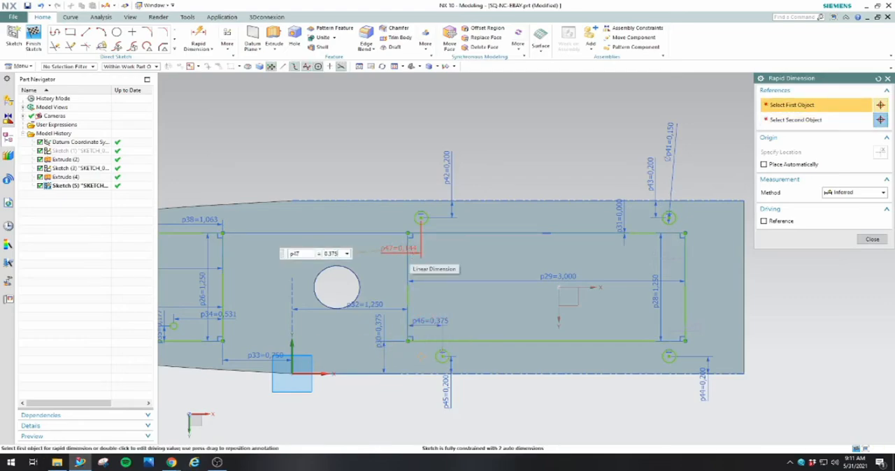
key("Return")
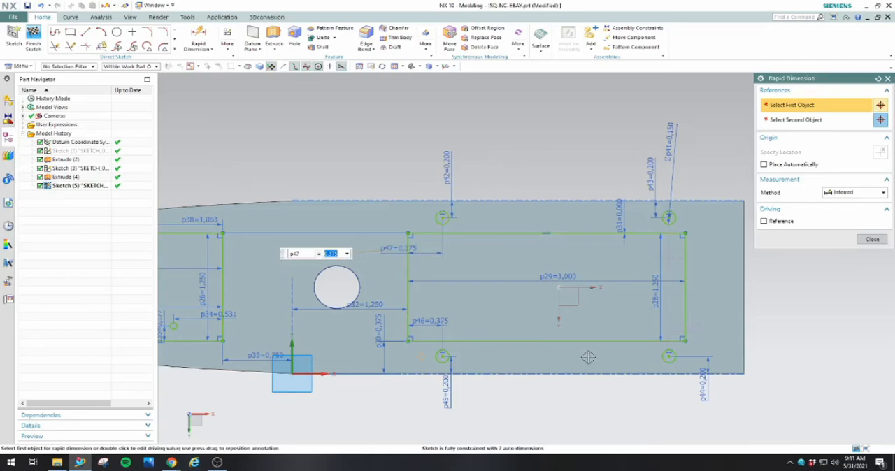
Dimension the horizontal distances of the two right-hand circles from the right rectangle's right edge as 0.375 in each, and finish the sketch
double_click(678, 332)
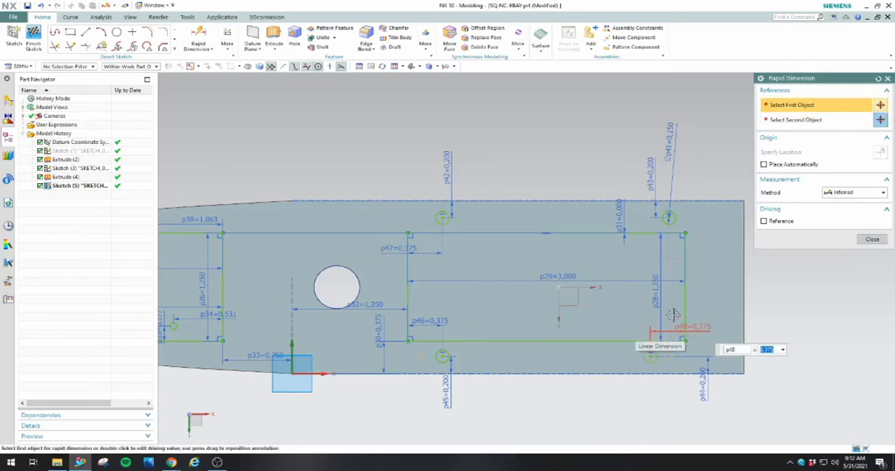
double_click(674, 259)
type("0.3")
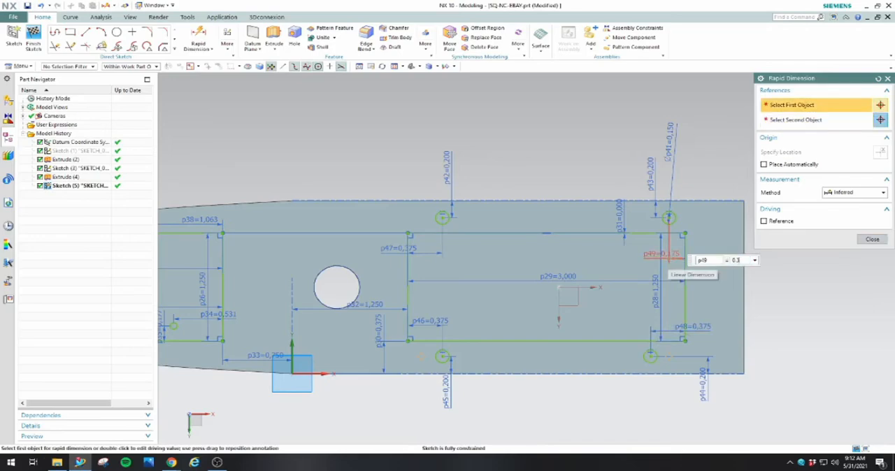
type("75")
key("Return")
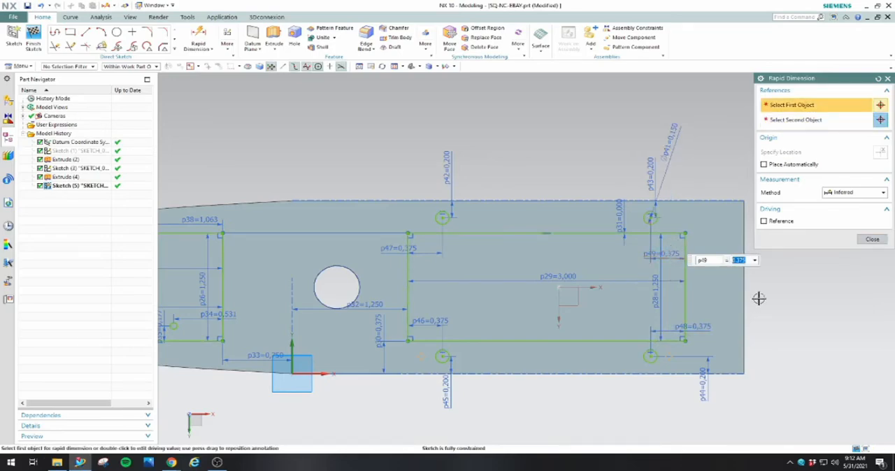
left_click(871, 239)
left_click(33, 39)
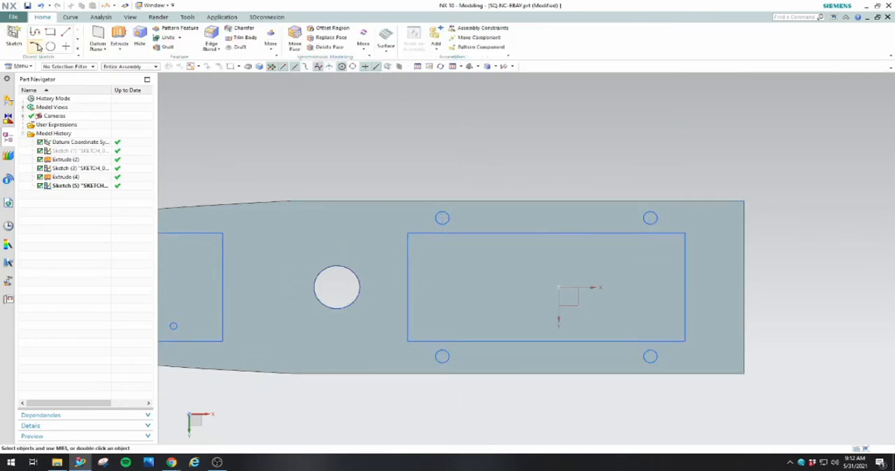
Start an Extrude with the four mounting-hole circles around the right rectangle as its section, using region boundary curves
left_click(118, 39)
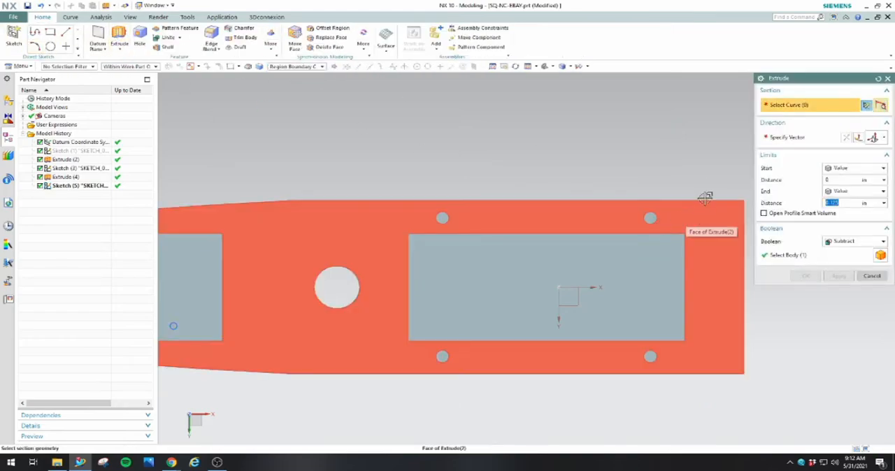
left_click(650, 218)
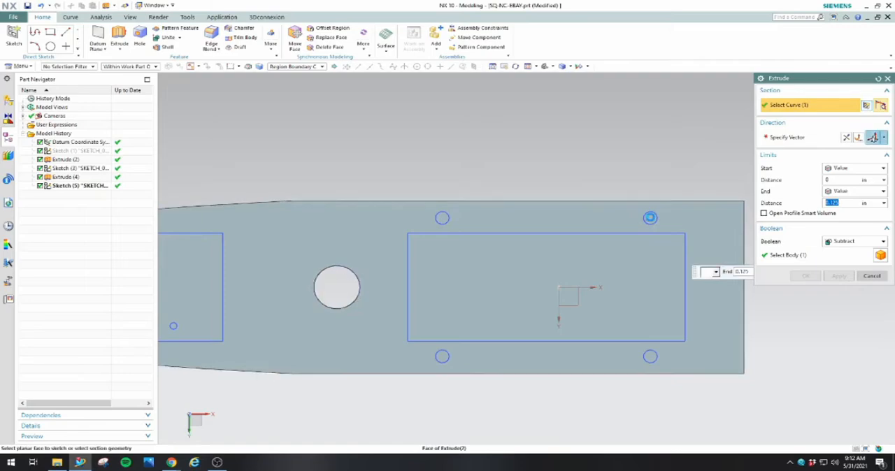
left_click(442, 218)
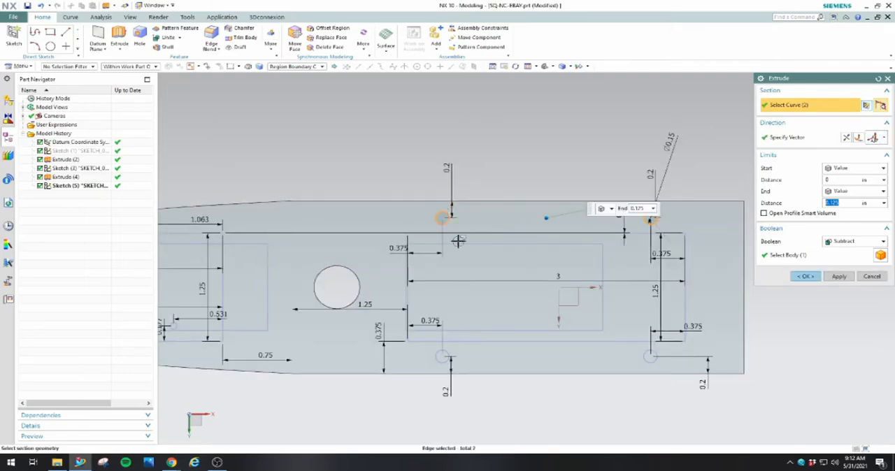
left_click(311, 67)
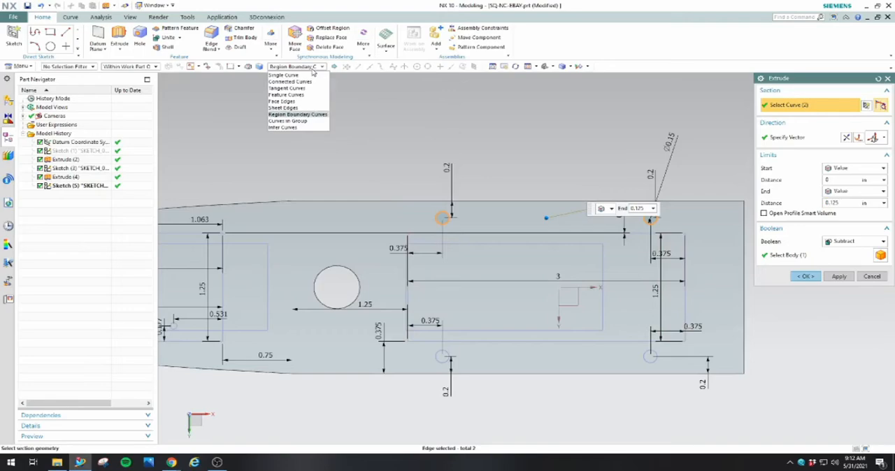
left_click(311, 115)
scroll(482, 362, "up", 4)
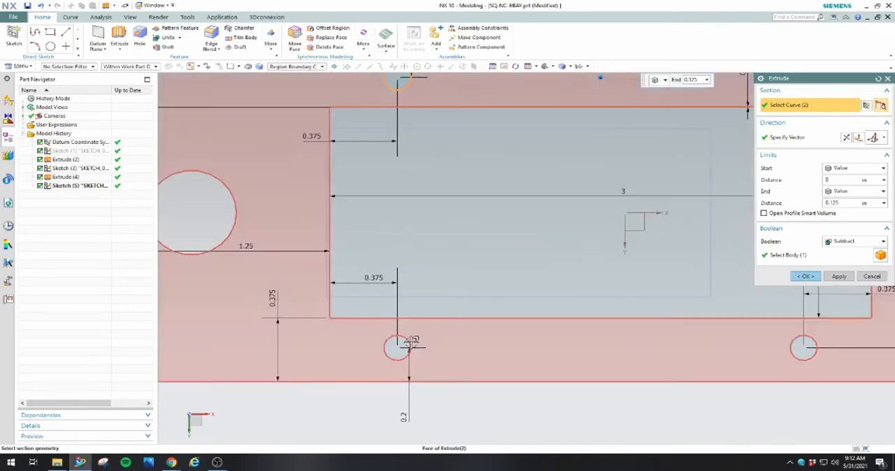
left_click(407, 346)
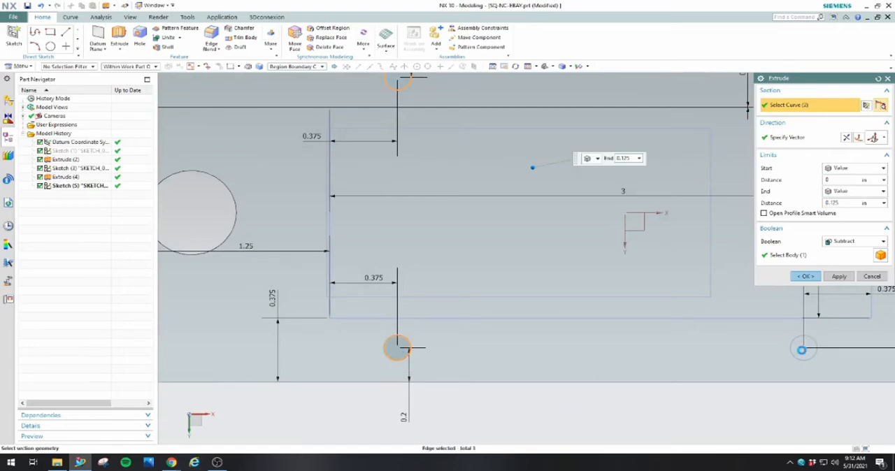
scroll(409, 348, "down", 4)
Add the three small 0.079 in circles inside the left rectangle to the extrude section
scroll(535, 315, "up", 6)
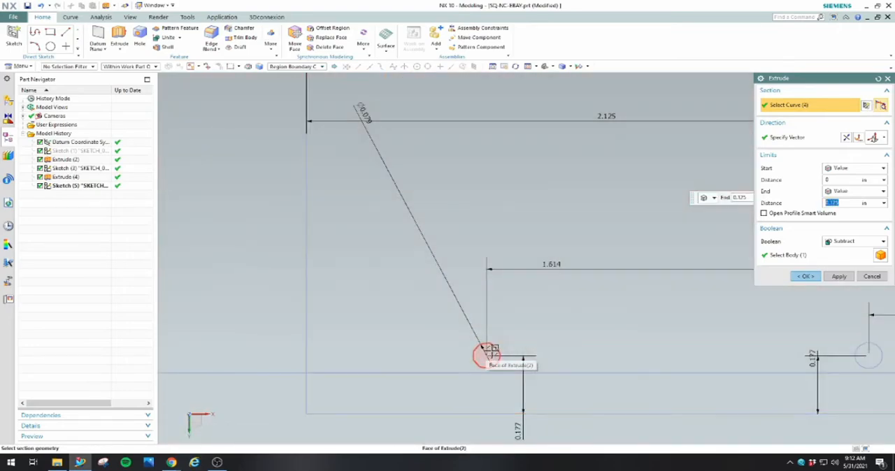
left_click(487, 349)
scroll(535, 349, "down", 3)
scroll(672, 351, "up", 4)
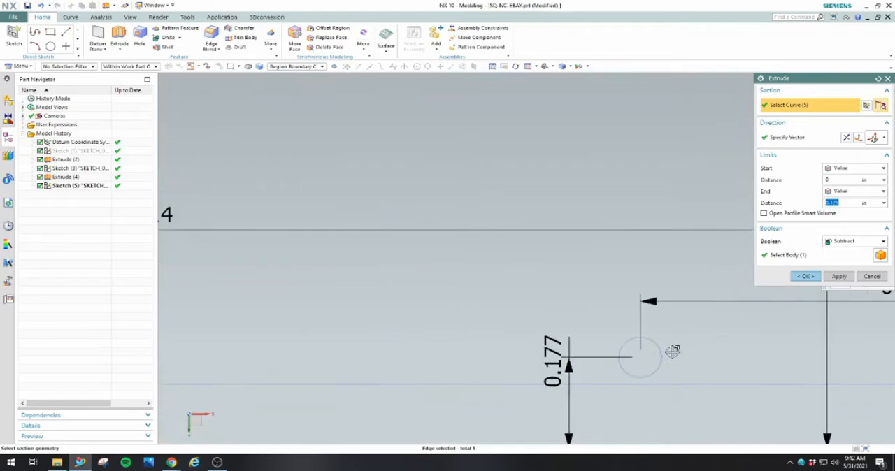
left_click(641, 356)
scroll(650, 358, "down", 3)
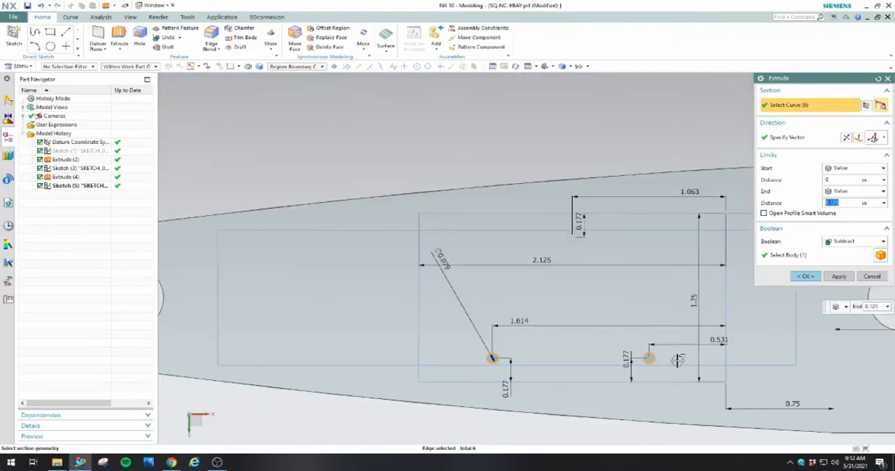
scroll(567, 236, "up", 4)
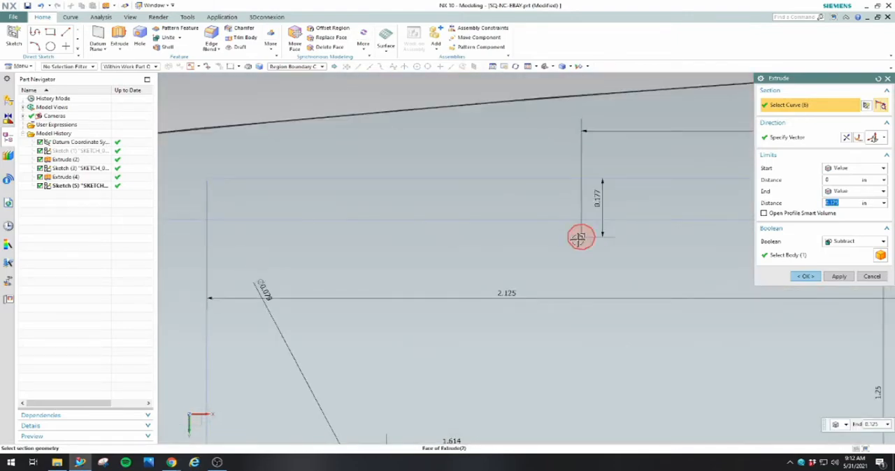
left_click(580, 238)
scroll(581, 237, "down", 4)
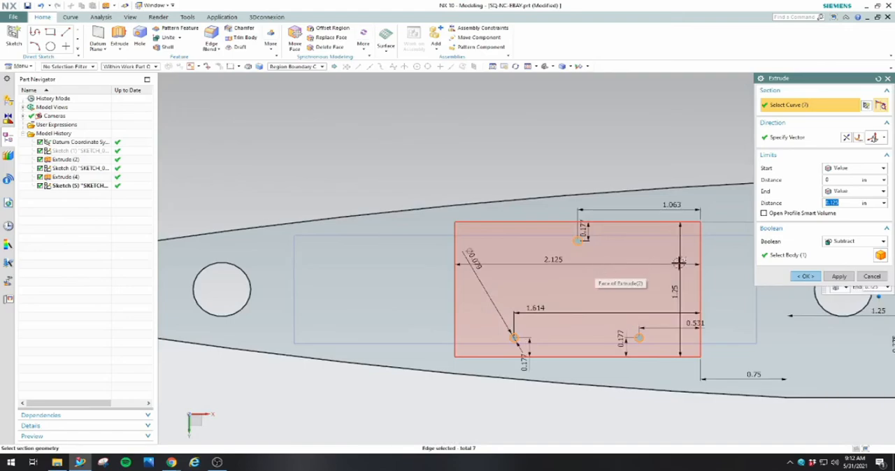
Reverse the extrude direction into the plate and subtract the seven circles to a depth of 0.125 in
left_click(804, 276)
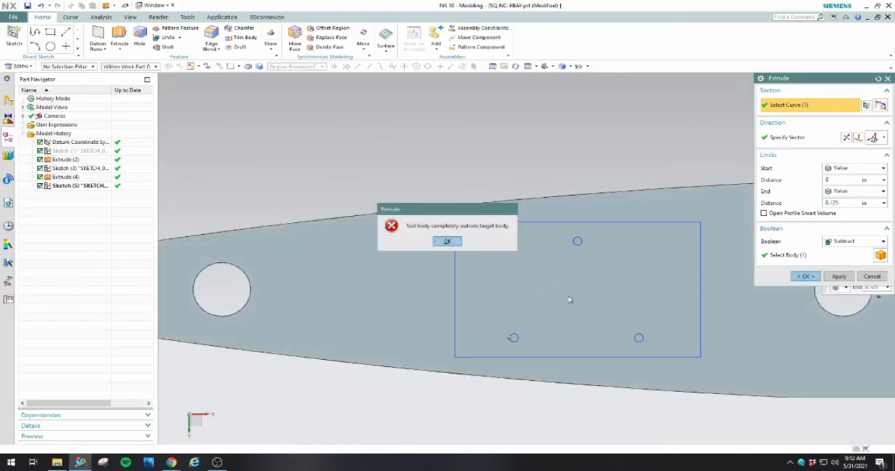
left_click(447, 241)
mouse_move(673, 300)
middle_mouse_down()
mouse_move(674, 329)
mouse_move(675, 311)
middle_mouse_up()
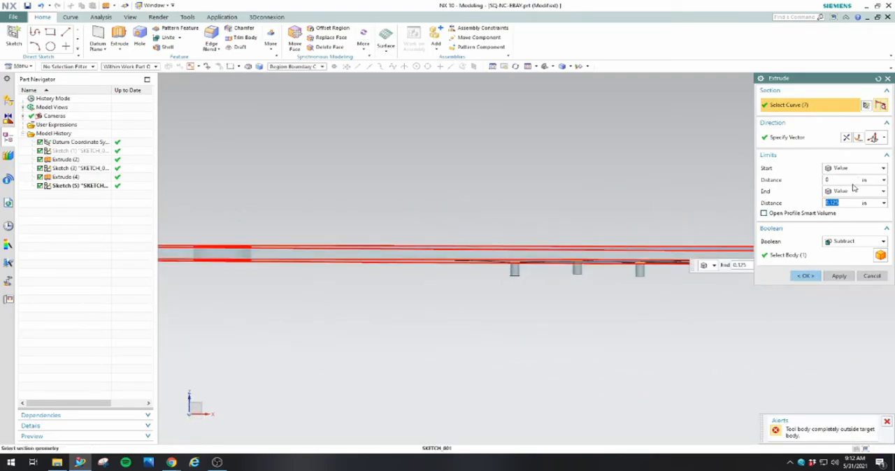
left_click(853, 139)
left_click(805, 276)
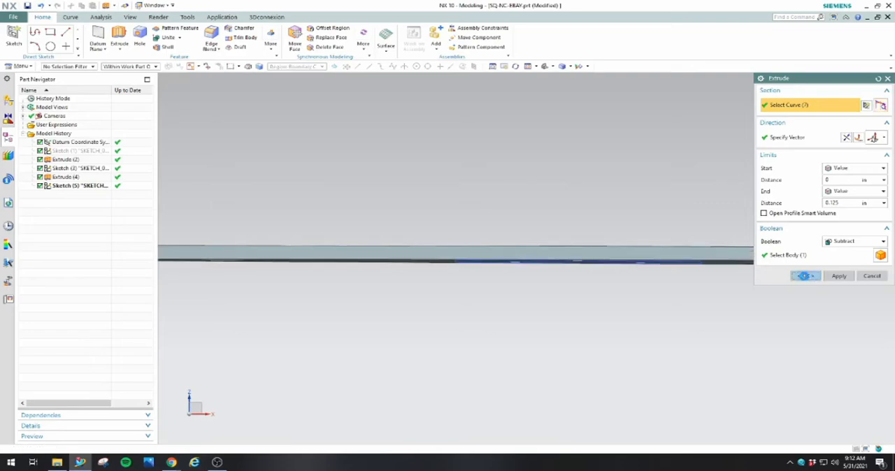
Open the earlier sketch containing the two large pass-through holes for editing
mouse_move(569, 307)
middle_mouse_down()
mouse_move(704, 251)
mouse_move(700, 309)
middle_mouse_up()
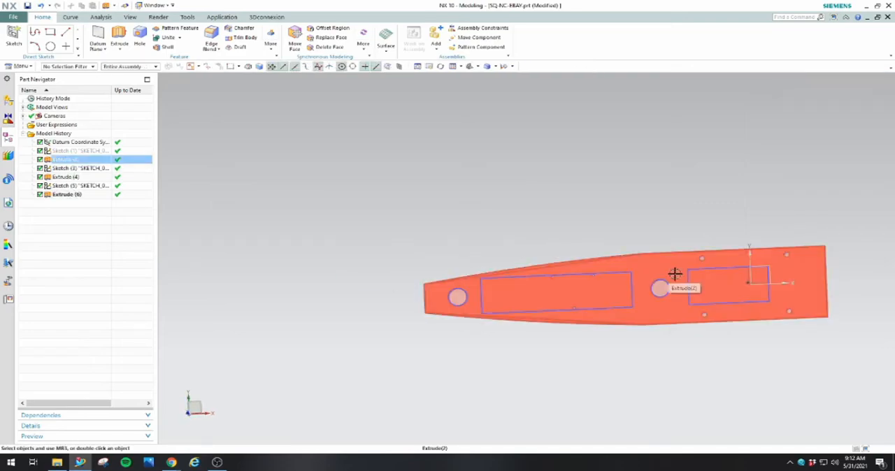
double_click(618, 273)
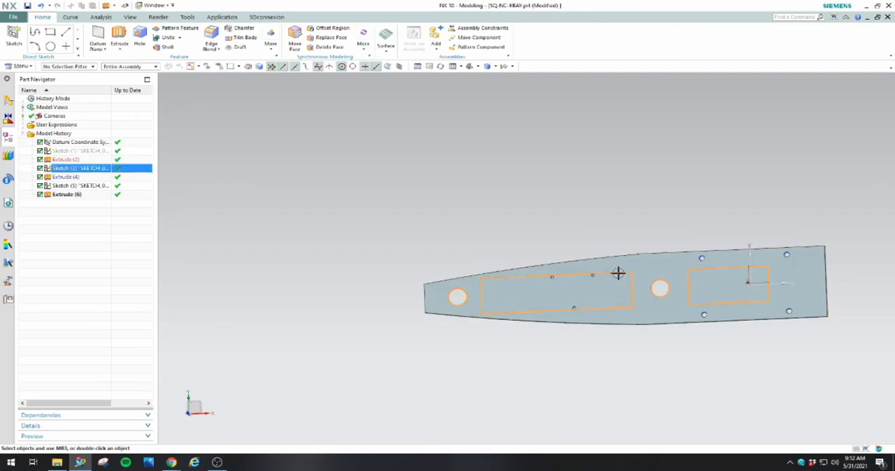
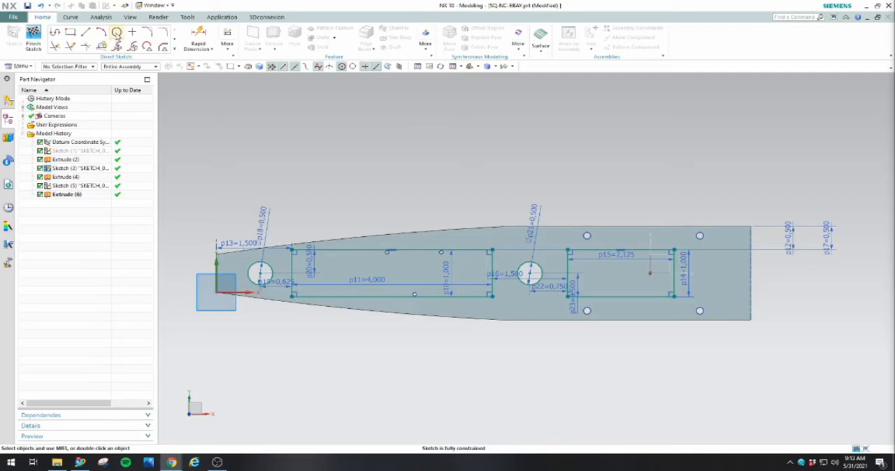
Sketch three small circles inside the right rectangle: one midway along its left edge and one near each right corner
left_click(117, 32)
scroll(644, 277, "up", 6)
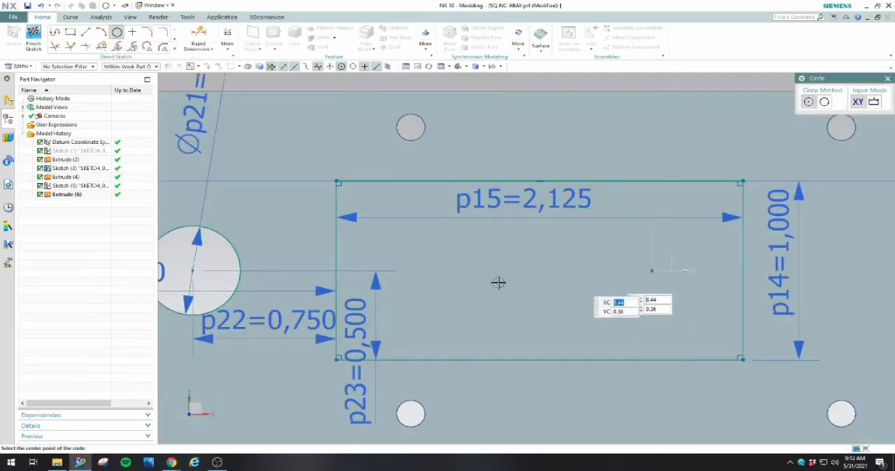
left_click(359, 269)
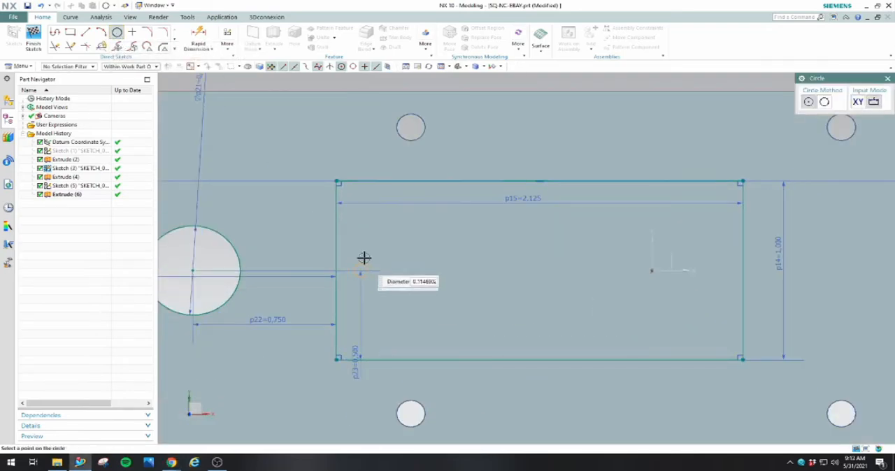
left_click(359, 254)
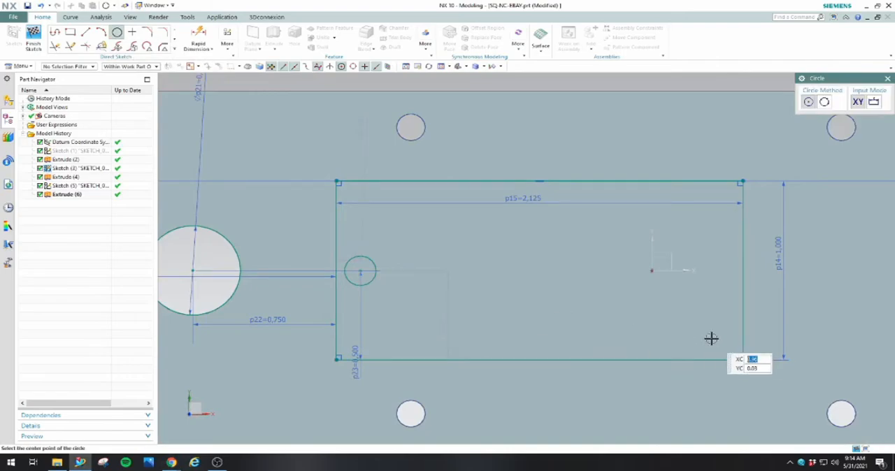
left_click(711, 338)
left_click(709, 326)
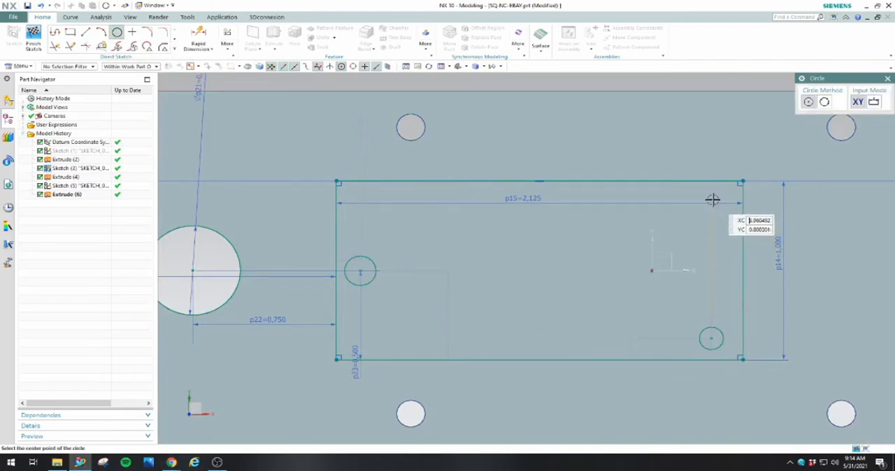
left_click(711, 200)
left_click(696, 205)
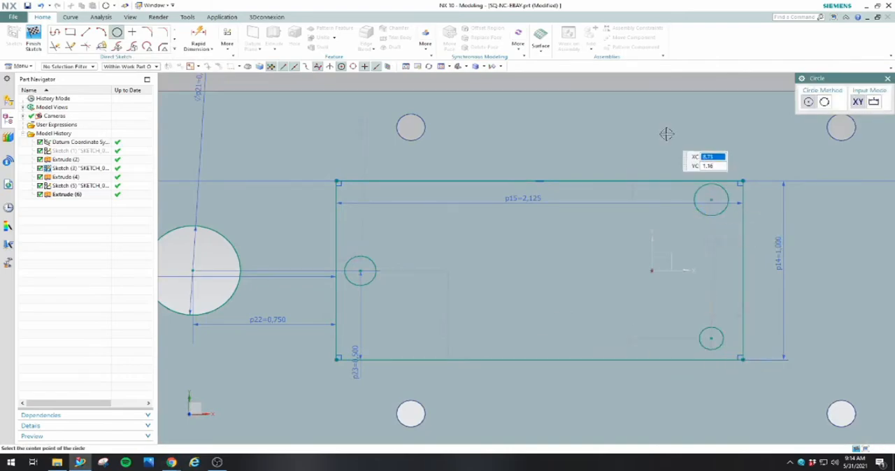
right_click(673, 83)
left_click(682, 88)
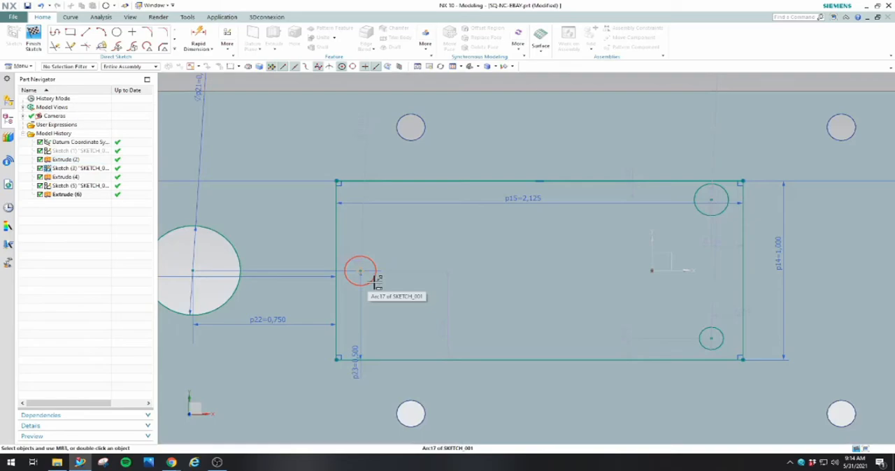
Constrain the three new circles in the right rectangle to equal radius
left_click(375, 281)
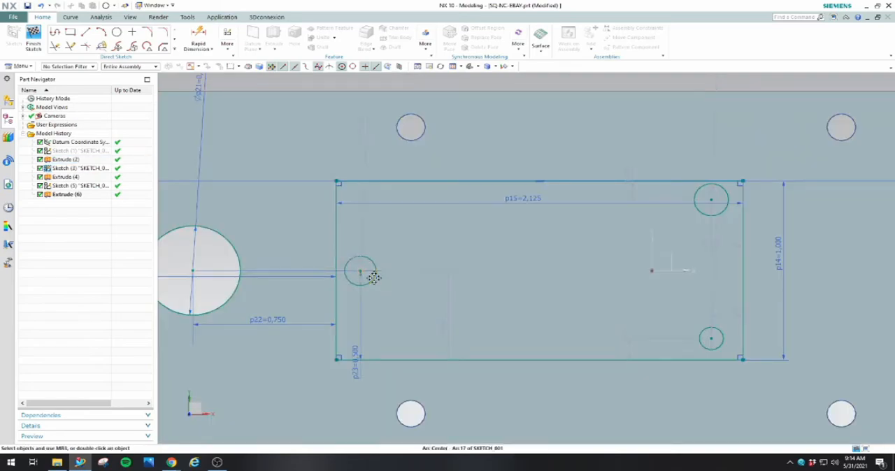
left_click(374, 278)
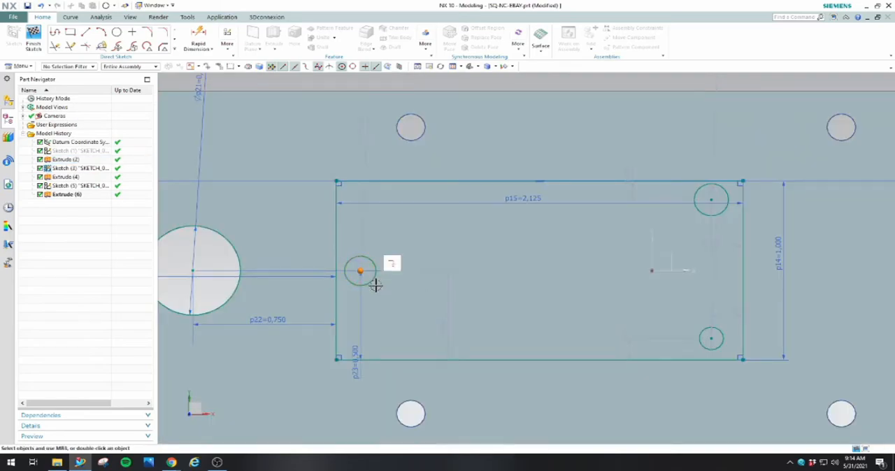
key("Escape")
left_click(371, 281)
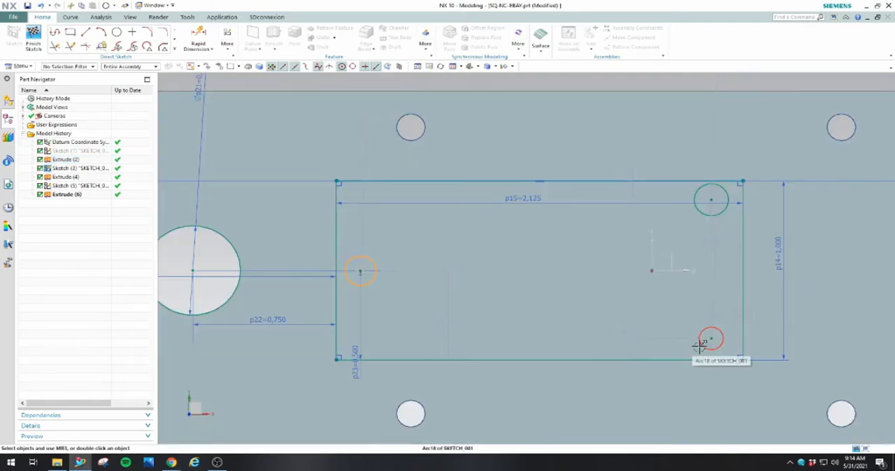
left_click(700, 348)
left_click(696, 212)
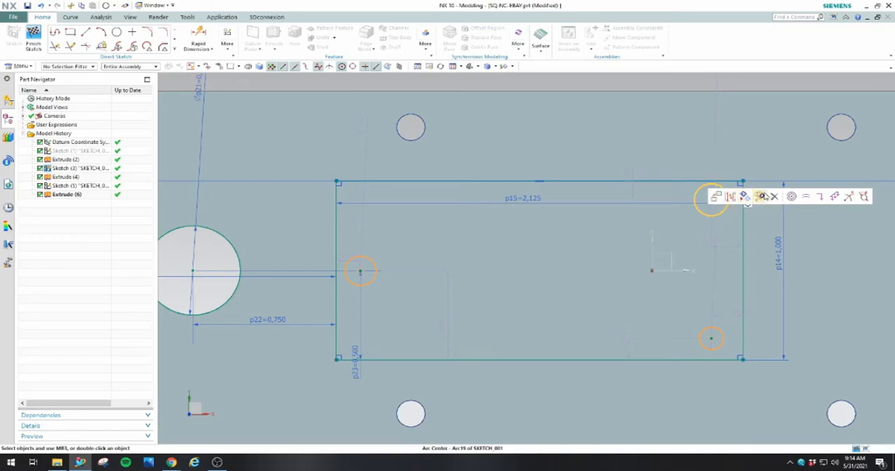
key("Escape")
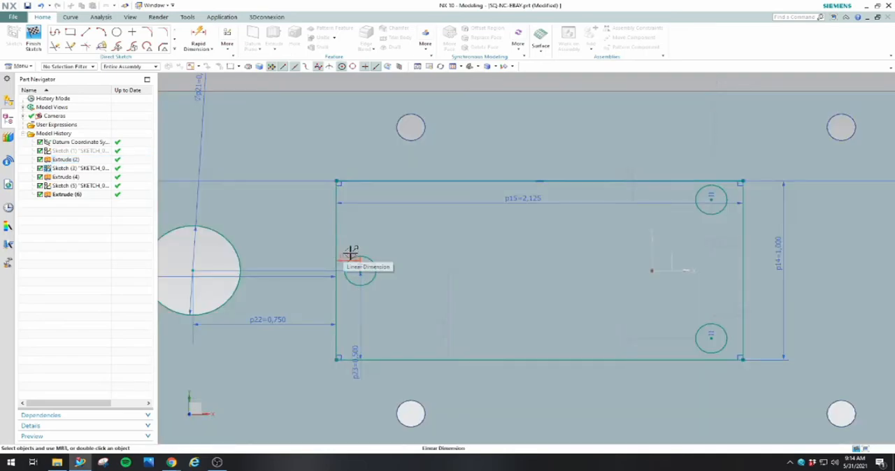
Set the left circle's centre 0.15 in from the rectangle's left edge and 0.5 in from its bottom edge
double_click(351, 252)
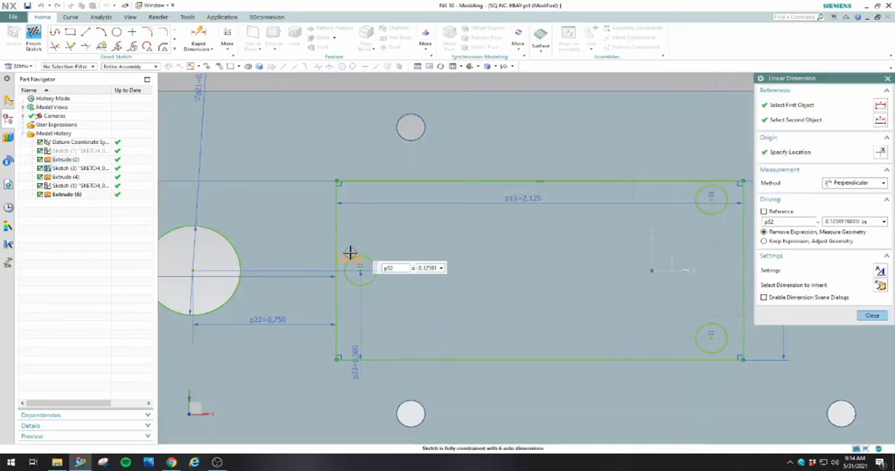
type("0.")
key("Return")
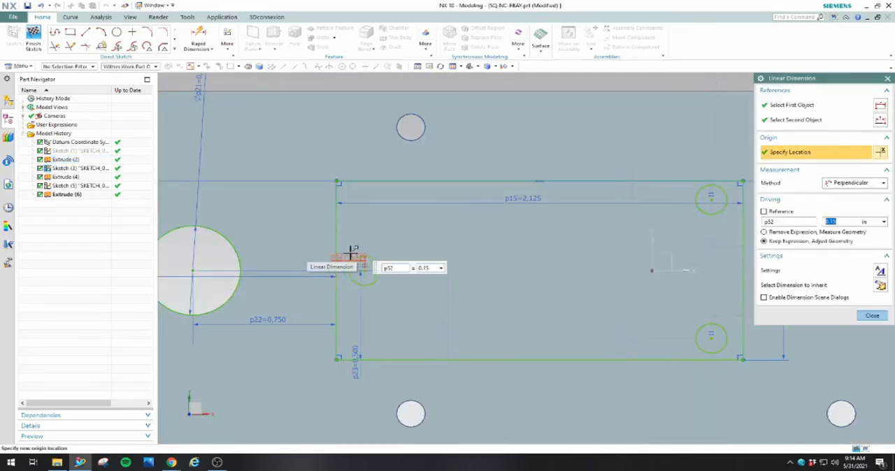
double_click(449, 332)
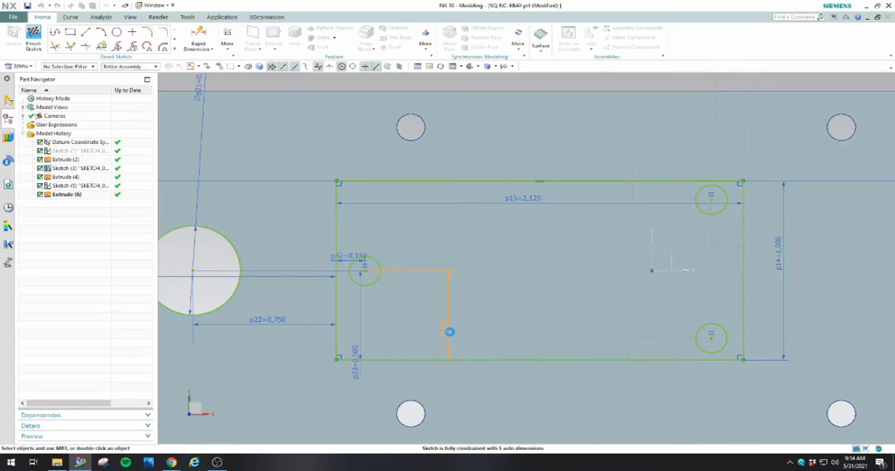
type("0.5")
key("Return")
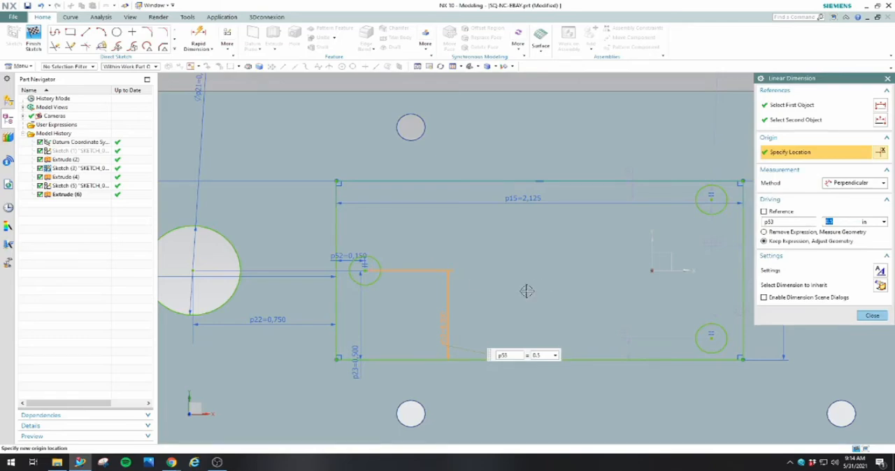
scroll(526, 291, "down", 3)
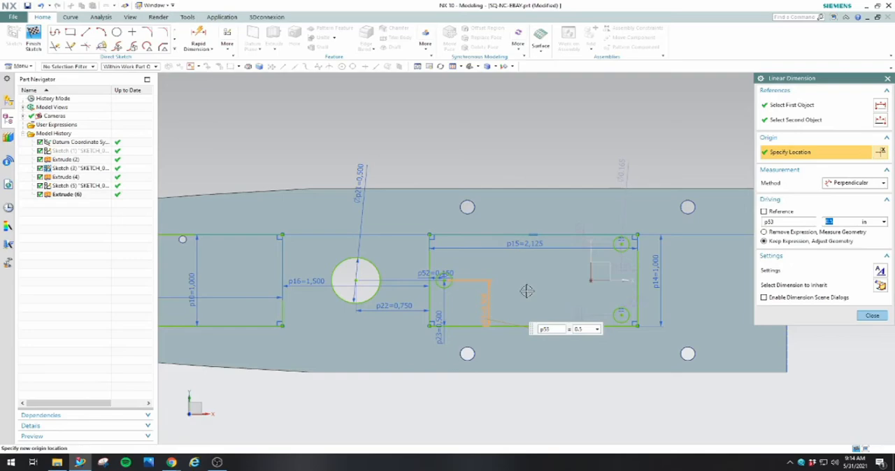
scroll(527, 291, "up", 2)
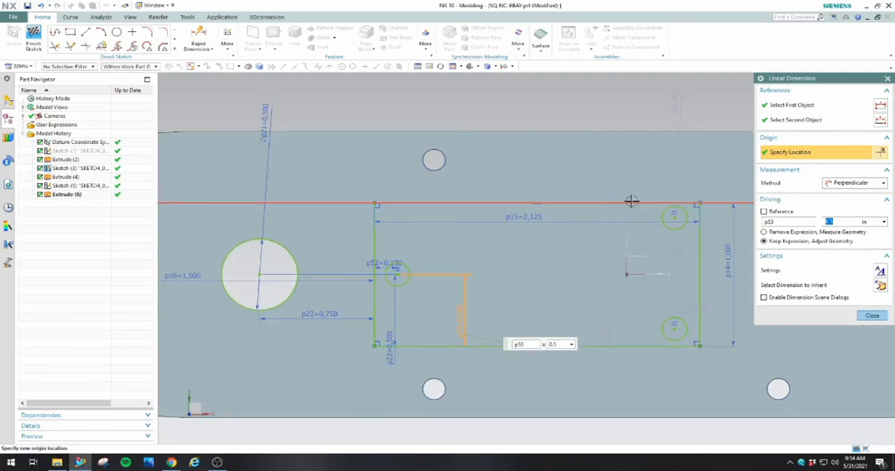
left_click(610, 211)
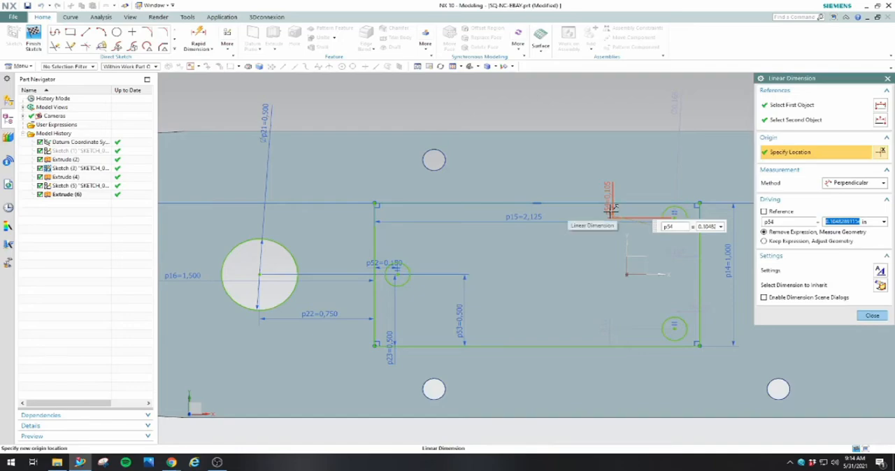
key("Escape")
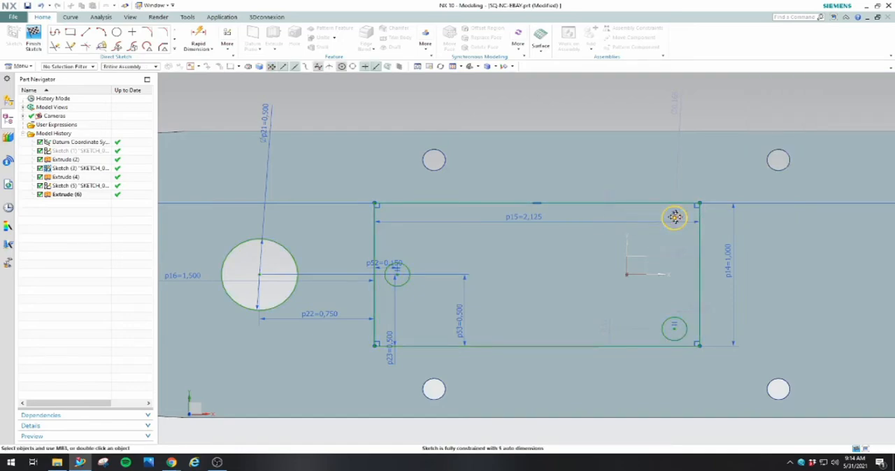
Dimension the vertical spacing between the two right-hand circles inside the rectangle at 0.8 in
left_click(198, 36)
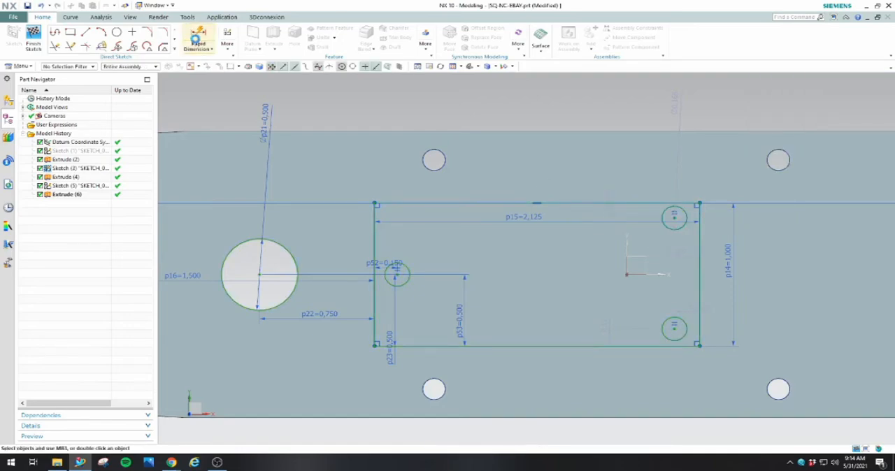
left_click(675, 220)
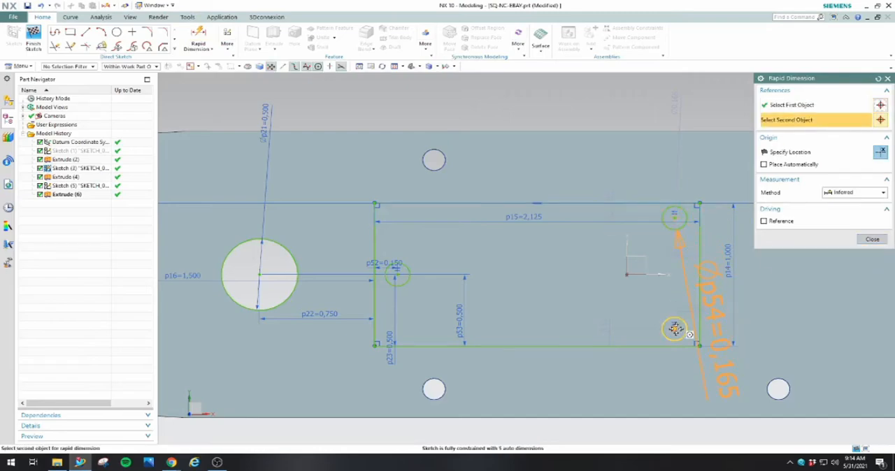
left_click(674, 328)
left_click(721, 275)
type("0.8")
key("Return")
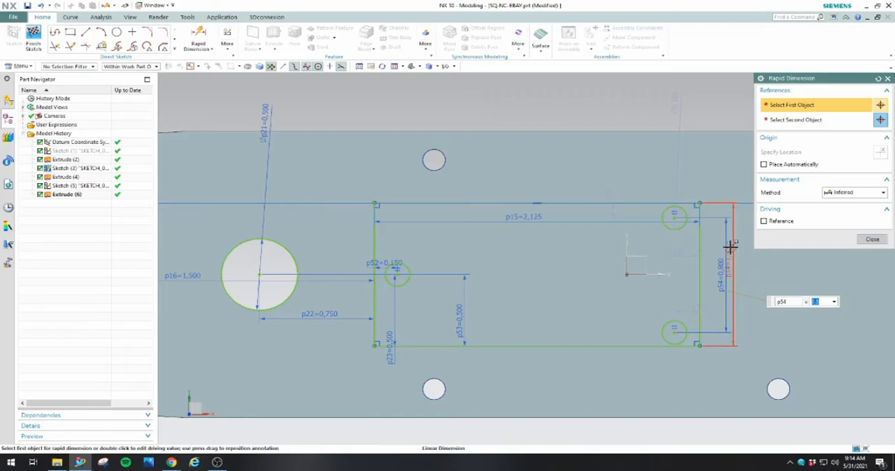
Dimension the left circle to the upper-right circle horizontally at 1.8 in, and move the rectangle's width dimension above it
left_click(673, 216)
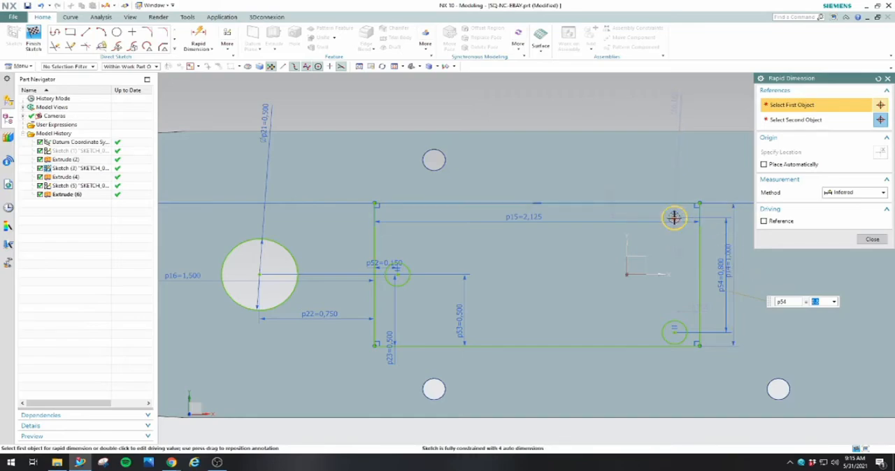
left_click(395, 274)
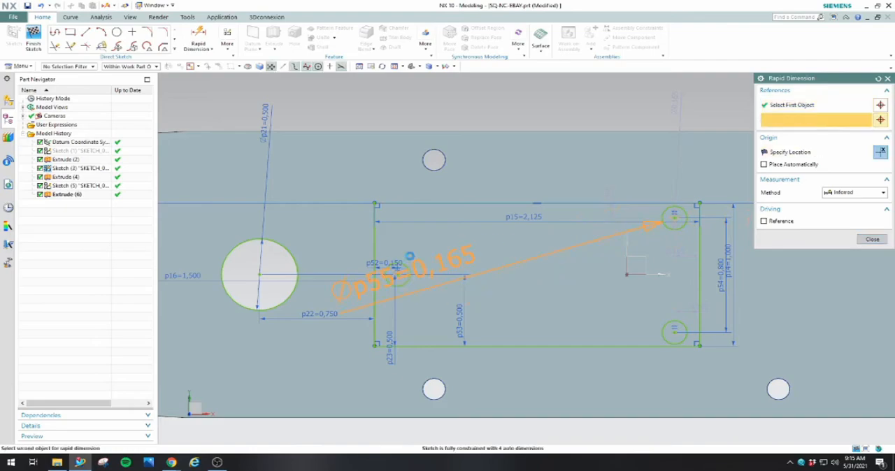
left_click(530, 176)
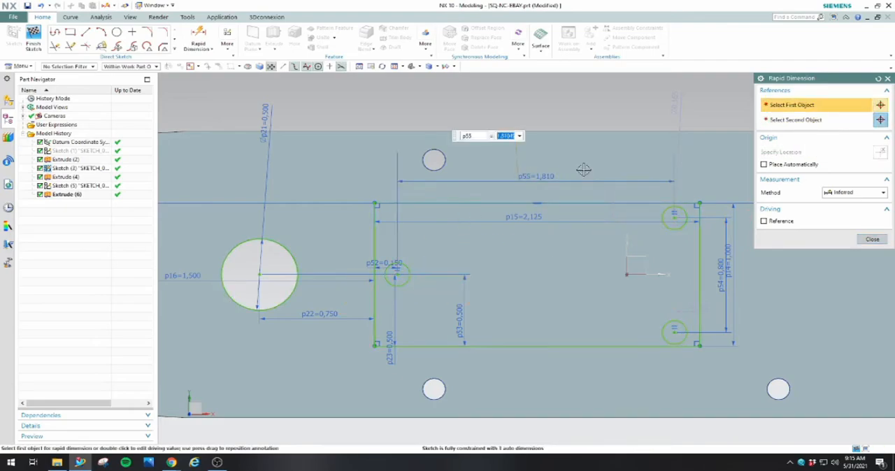
type("1")
key("Return")
left_click(871, 239)
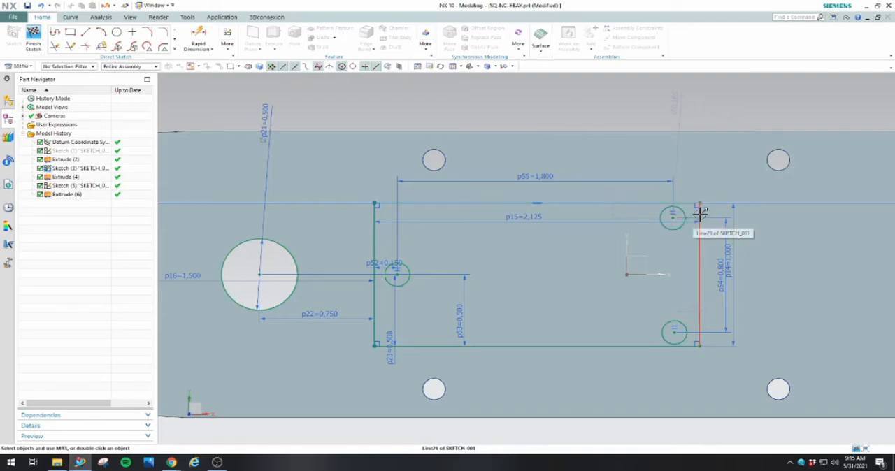
left_click_drag(539, 204, 540, 158)
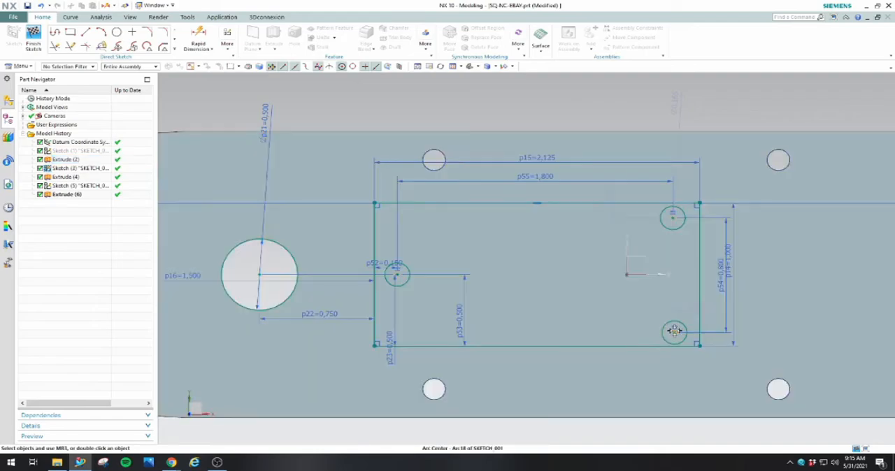
Dimension the horizontal distance from the left circle to the lower-right circle at 1.8 in
left_click(674, 331)
left_click(397, 275)
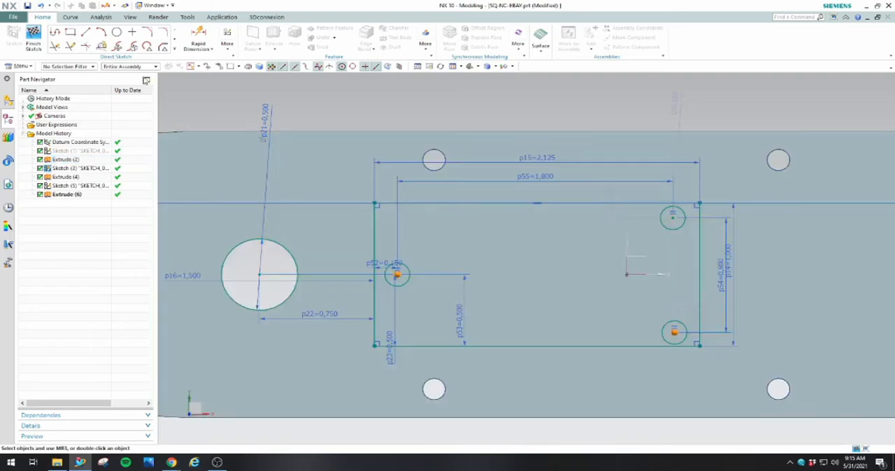
key("d")
left_click(409, 275)
left_click(673, 333)
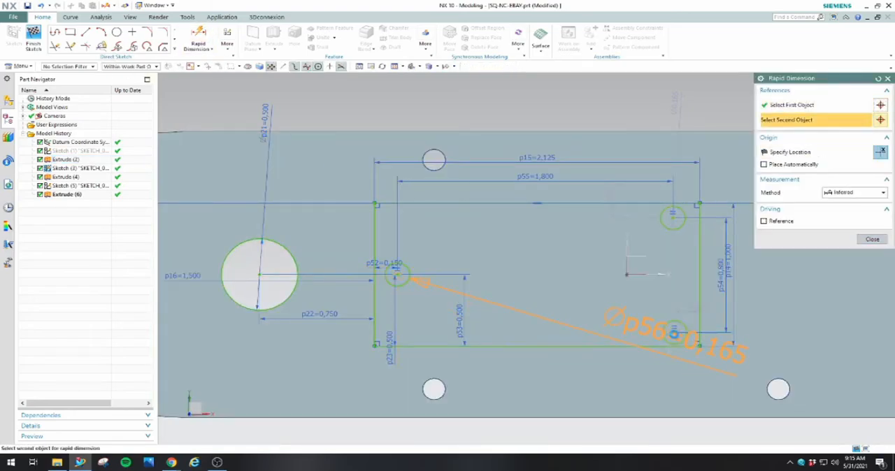
left_click(582, 375)
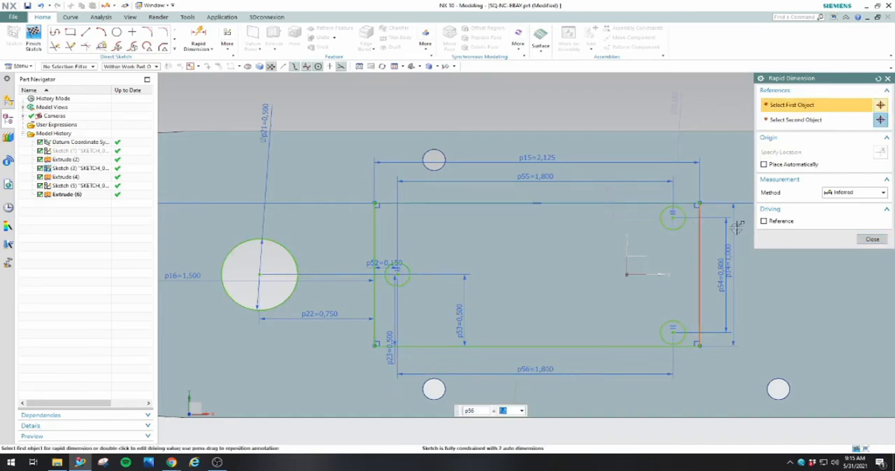
left_click(871, 239)
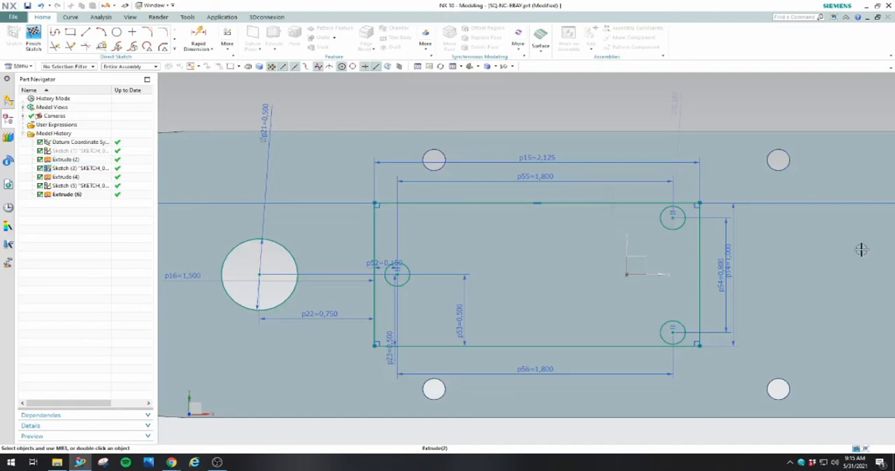
Try diameters of 0.125 in and 0.1 in for the three equal circles, and set them to 0.0625 in
double_click(677, 99)
type("0.125")
key("Return")
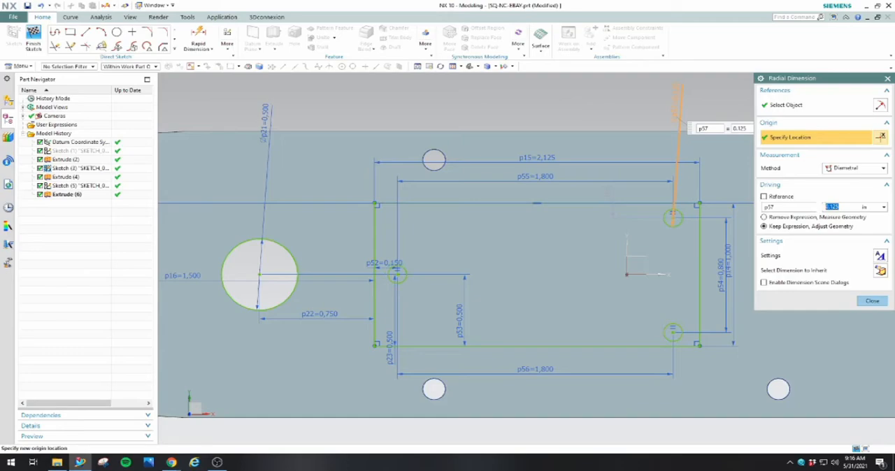
type("0.1")
key("Return")
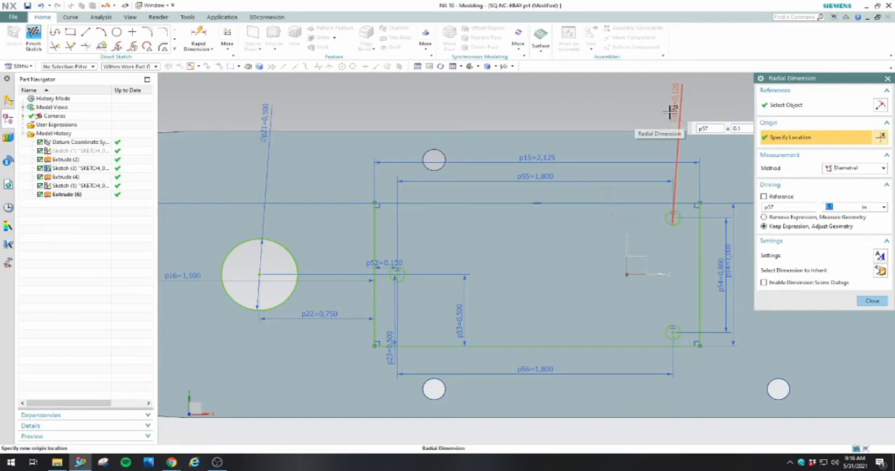
type(".0625")
key("Return")
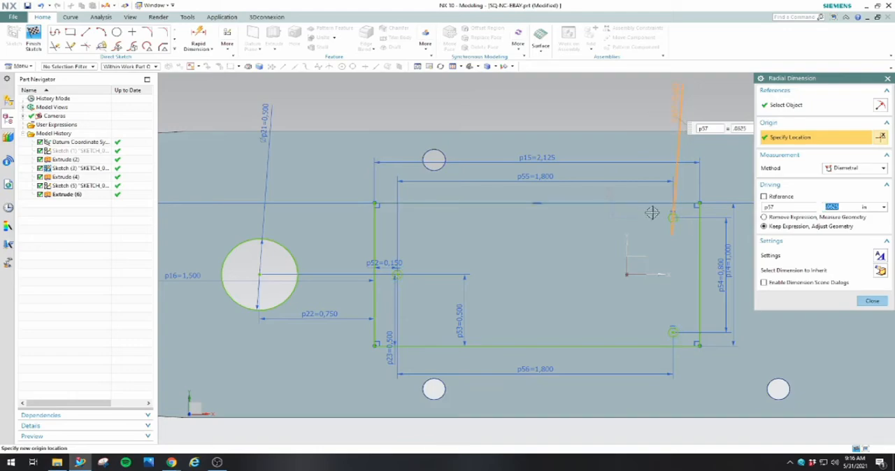
left_click(871, 301)
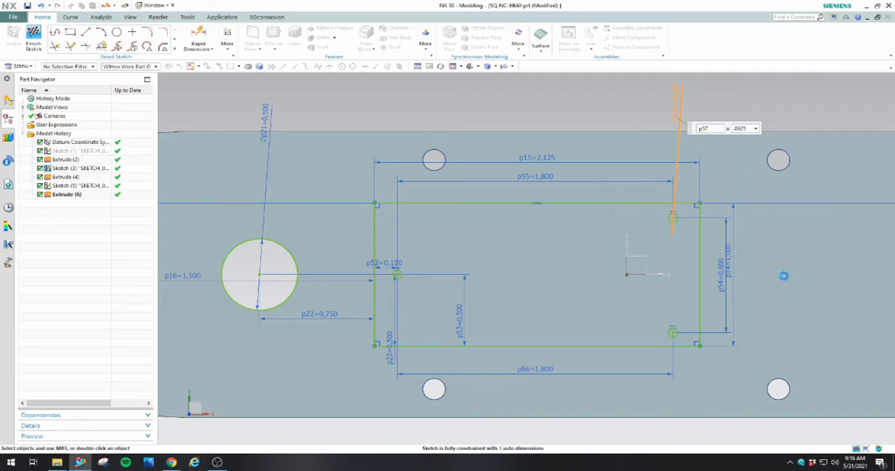
Dimension the upper-right small circle 0.1 in below the top edge of the 2.125 in wide rectangle
left_click(200, 38)
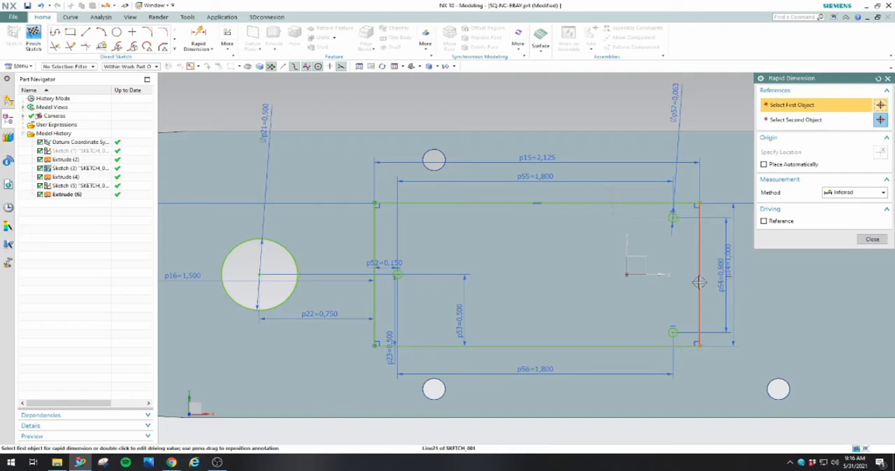
double_click(613, 218)
type(".1")
key("Return")
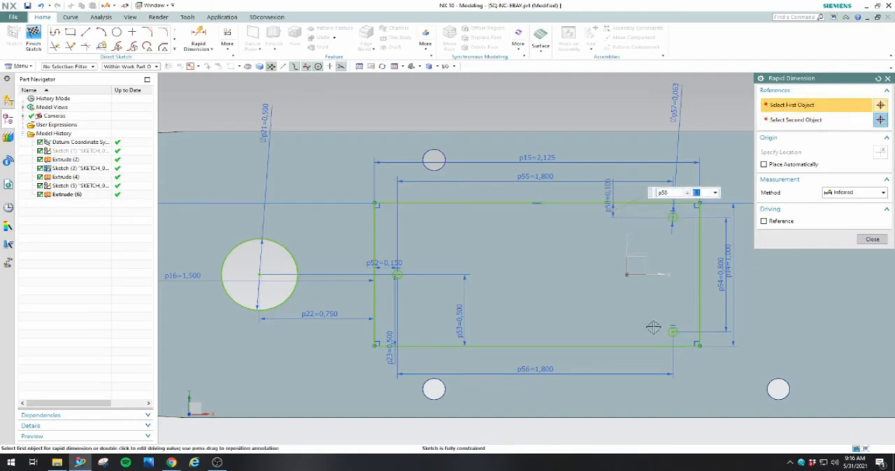
left_click(673, 335)
left_click(664, 347)
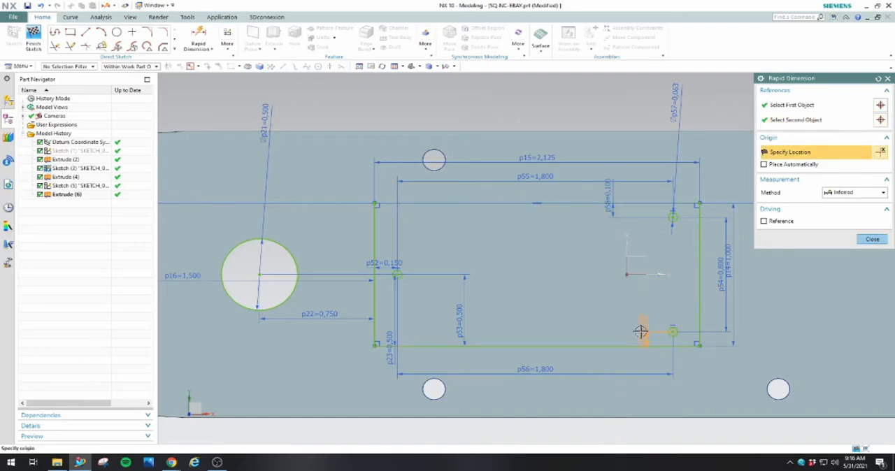
key("Escape")
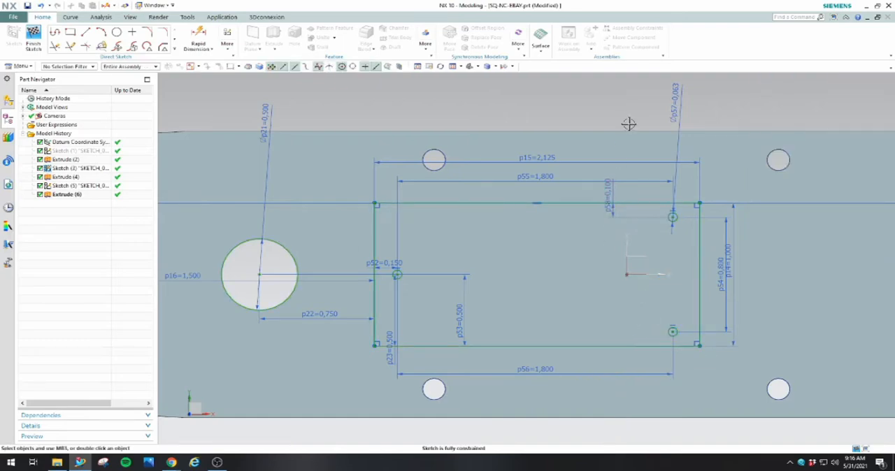
Sketch two circles about 0.13 in in diameter inside the two left corners of the 4 in long rectangle
scroll(630, 118, "down", 5)
scroll(213, 248, "up", 2)
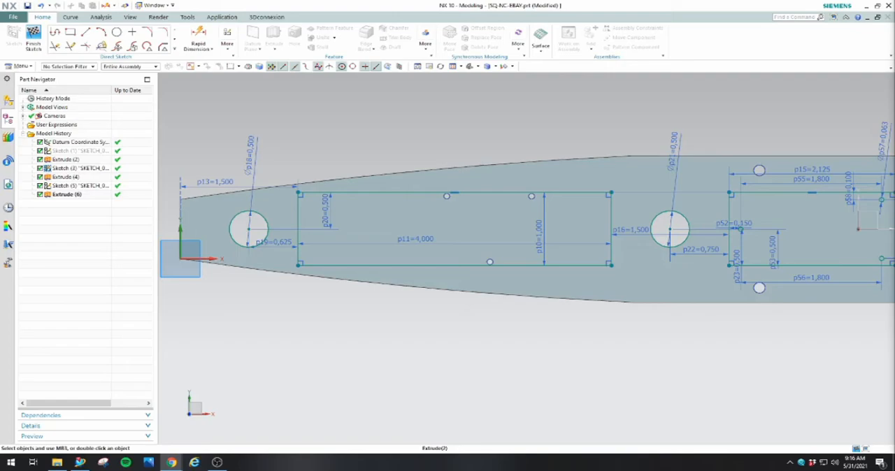
left_click(117, 32)
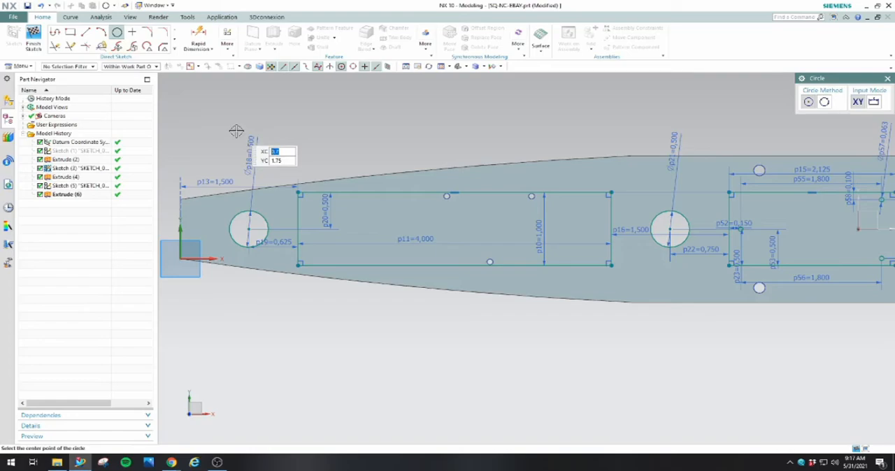
scroll(244, 199, "up", 4)
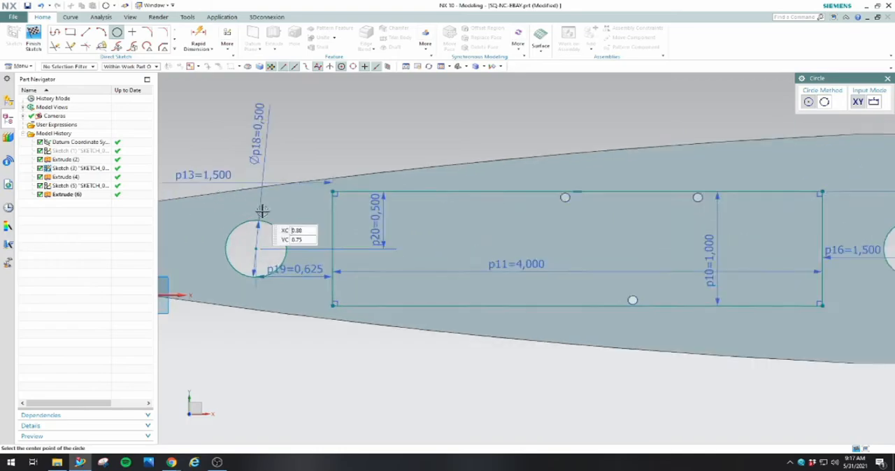
left_click(368, 203)
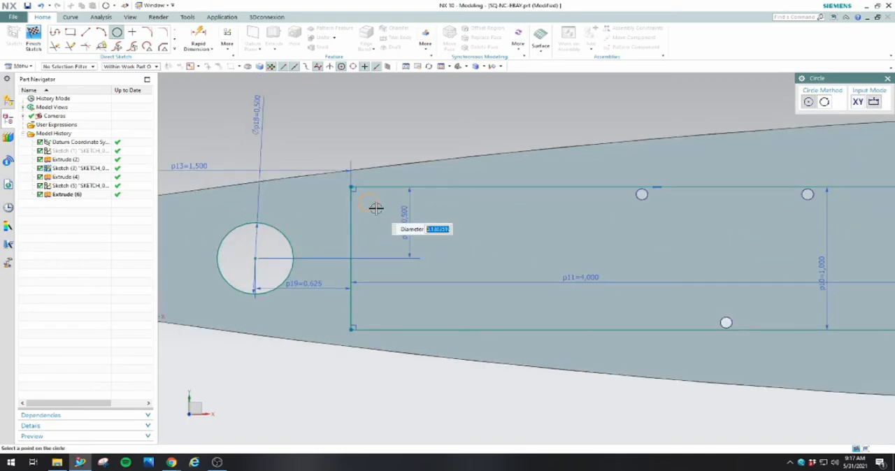
left_click(376, 203)
left_click(369, 316)
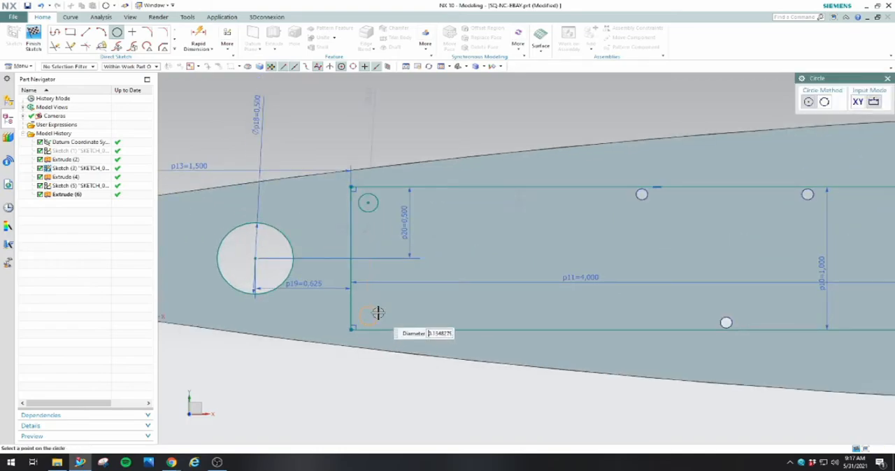
left_click(377, 311)
Sketch two circles about 0.12 in in diameter inside the two right corners of the 4 in long rectangle
scroll(699, 306, "down", 2)
scroll(816, 310, "up", 2)
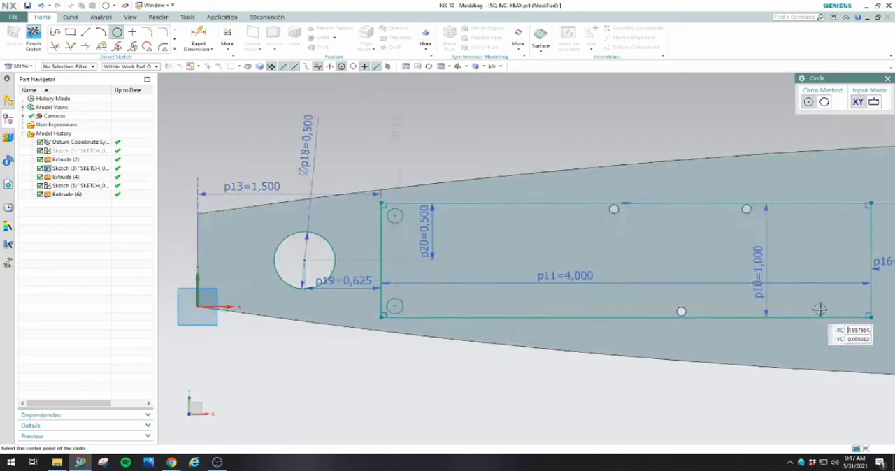
left_click(870, 306)
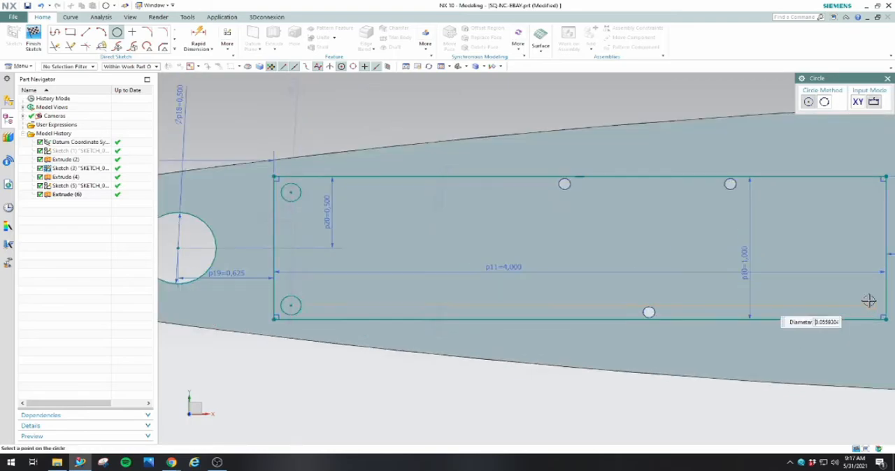
left_click(868, 298)
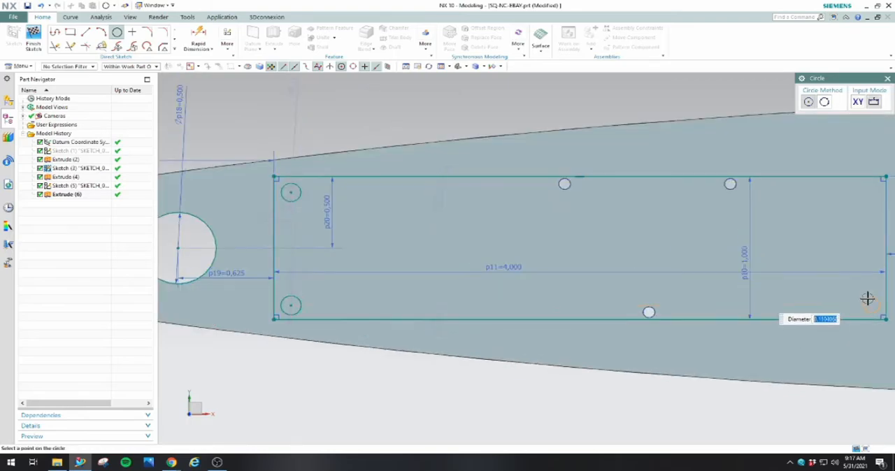
left_click(871, 193)
left_click(872, 183)
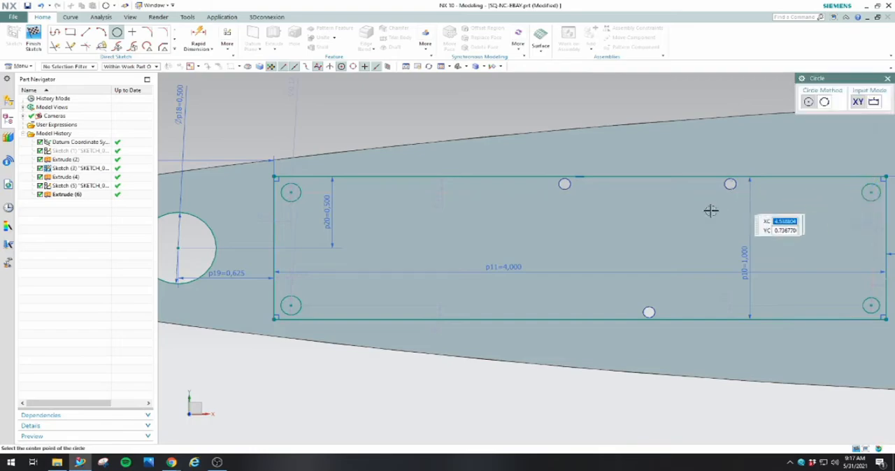
key("Escape")
scroll(626, 224, "down", 2)
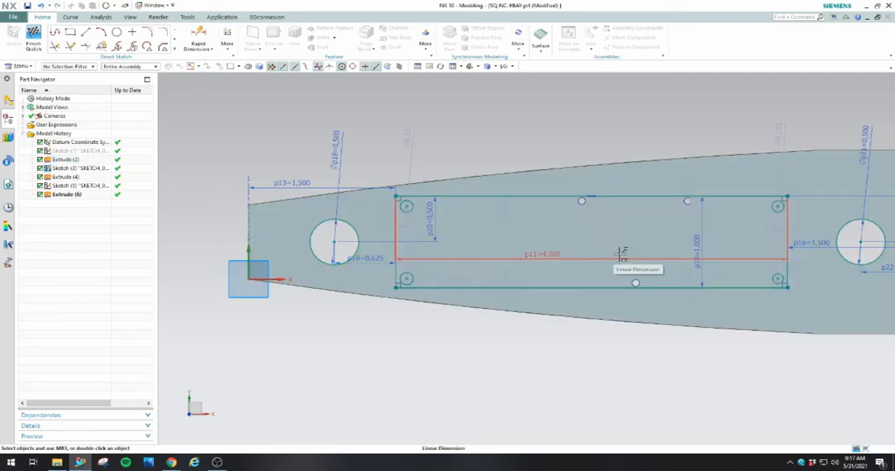
mouse_move(586, 343)
middle_mouse_down()
mouse_move(592, 354)
mouse_move(591, 261)
mouse_move(585, 313)
middle_mouse_up()
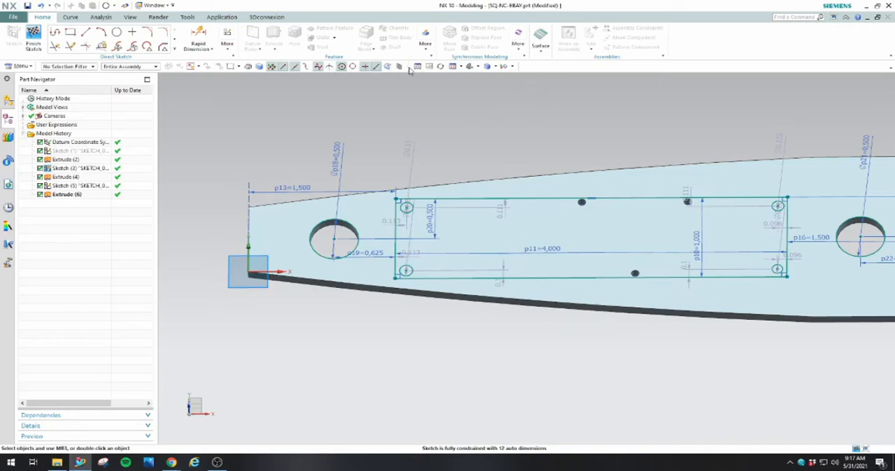
left_click(469, 67)
left_click(477, 67)
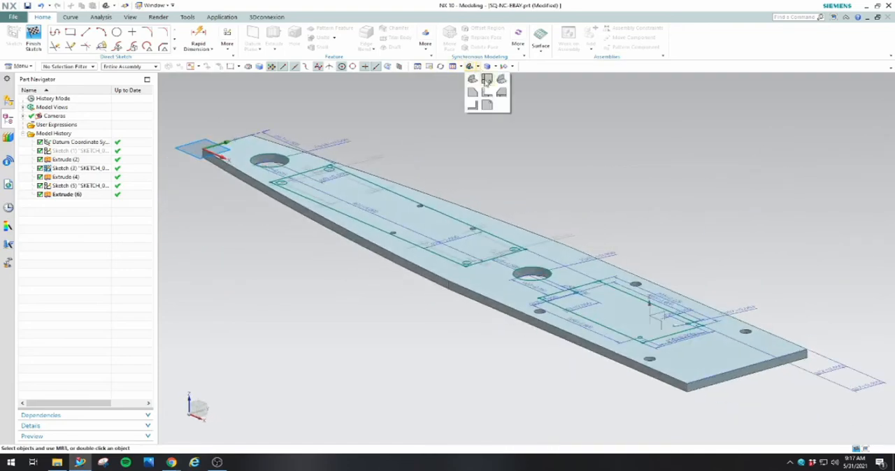
left_click(487, 82)
scroll(406, 310, "up", 3)
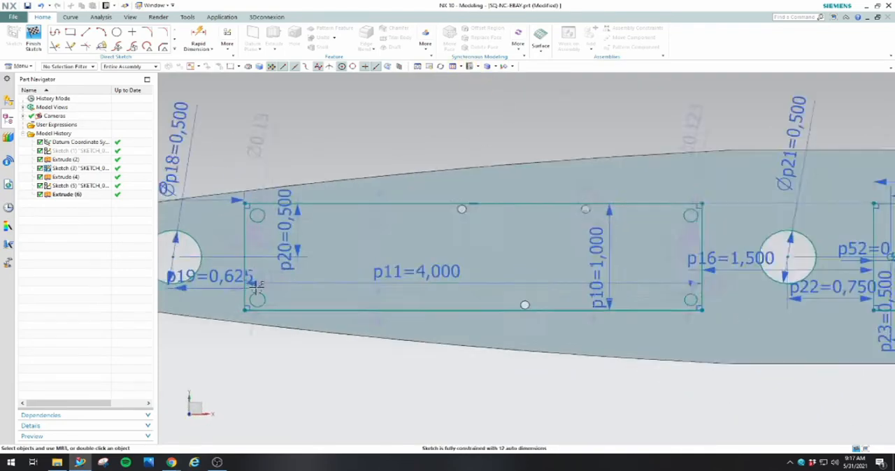
scroll(596, 316, "down", 1)
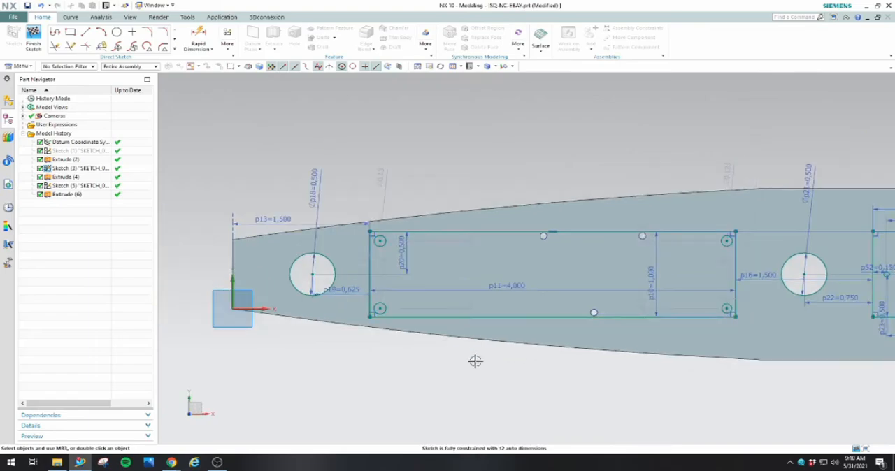
Dimension the vertical spacing between the two left corner circles of the 4 in rectangle at 11/16 in
left_click(199, 37)
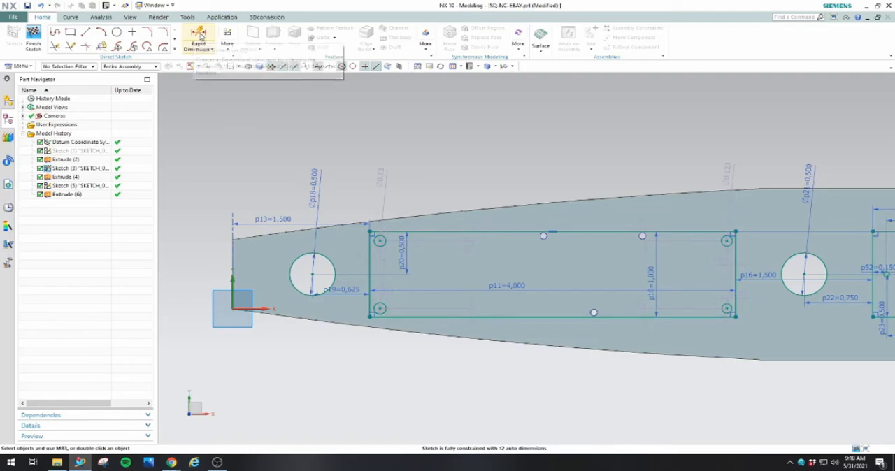
left_click(378, 240)
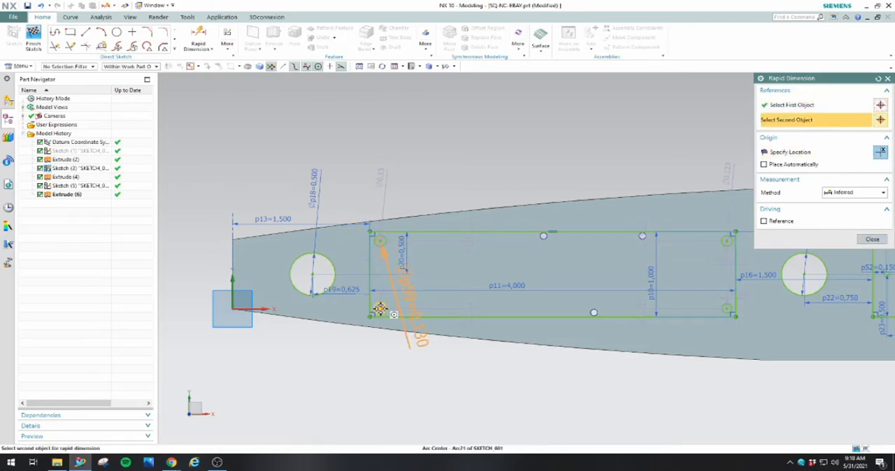
left_click(379, 309)
left_click(349, 288)
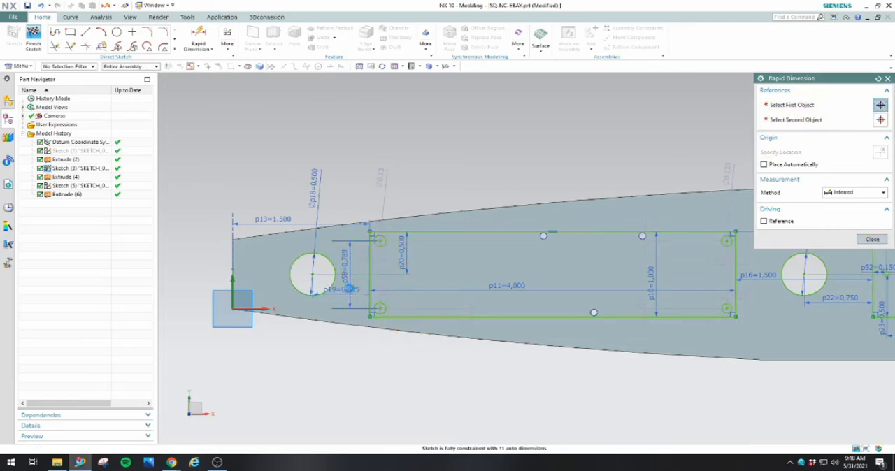
type("11/16")
key("Return")
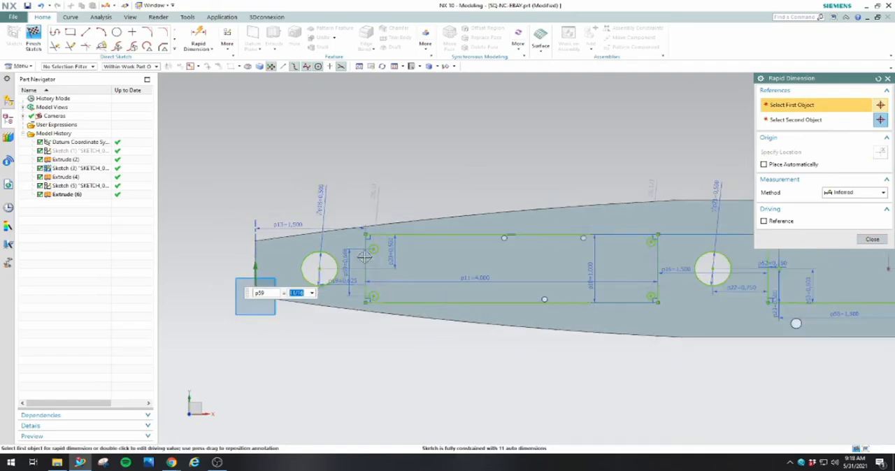
Dimension the vertical spacing between the two right corner circles of the 4 in rectangle at 11/16 in
scroll(674, 286, "up", 2)
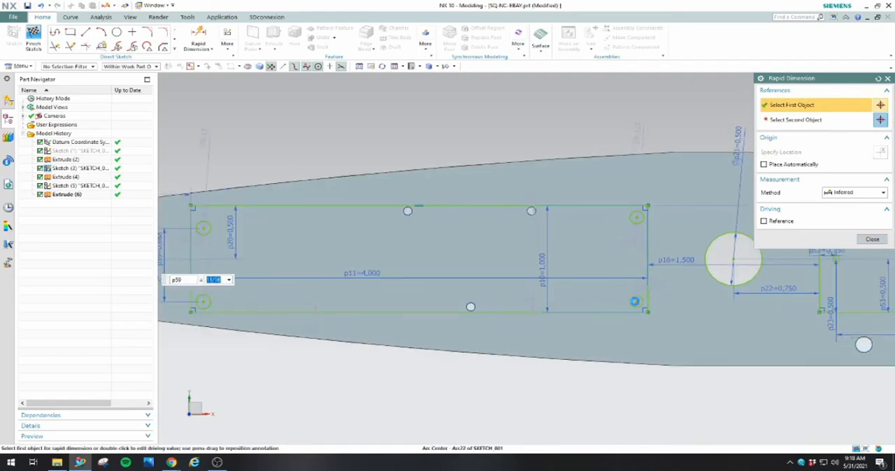
left_click(634, 301)
left_click(637, 217)
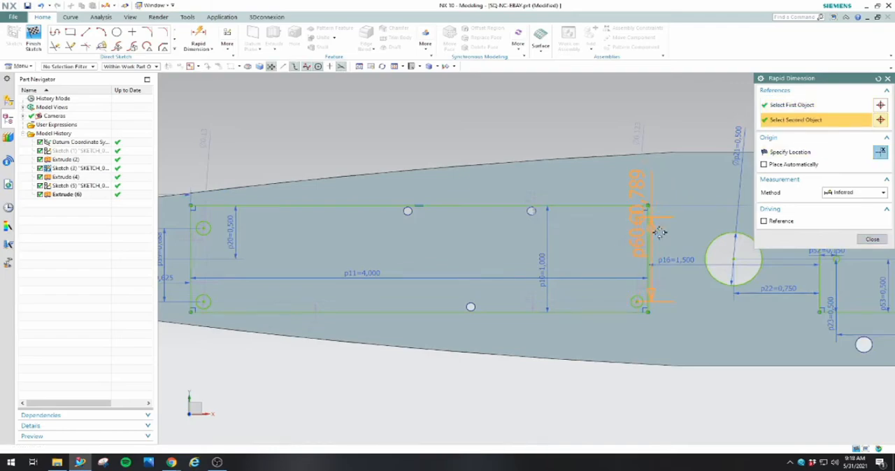
left_click(663, 236)
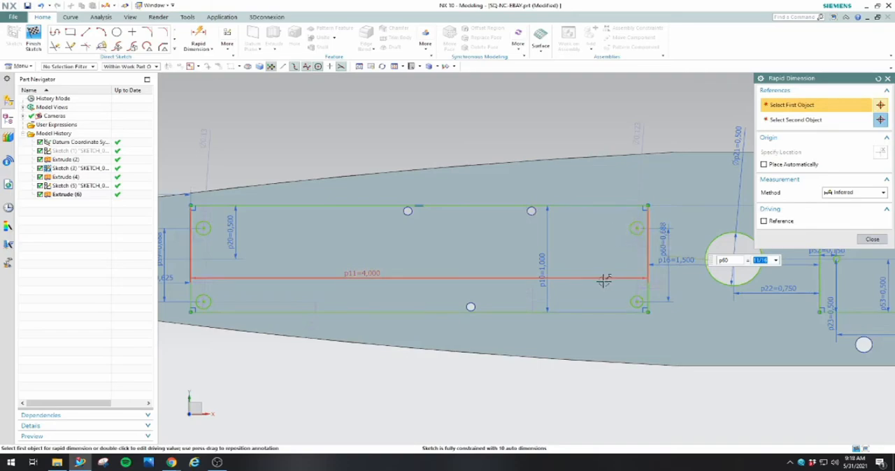
Dimension the upper-right corner circle 0.156 in below the top edge of the 4 in long rectangle
scroll(604, 280, "down", 2)
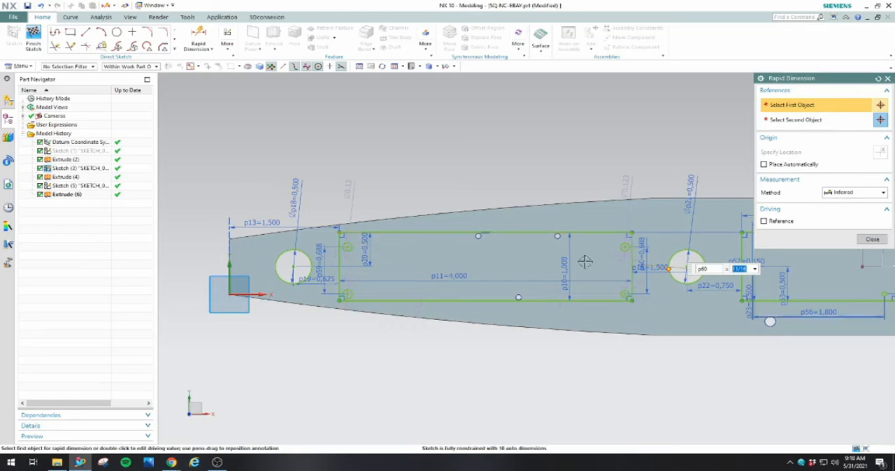
scroll(704, 307, "down", 1)
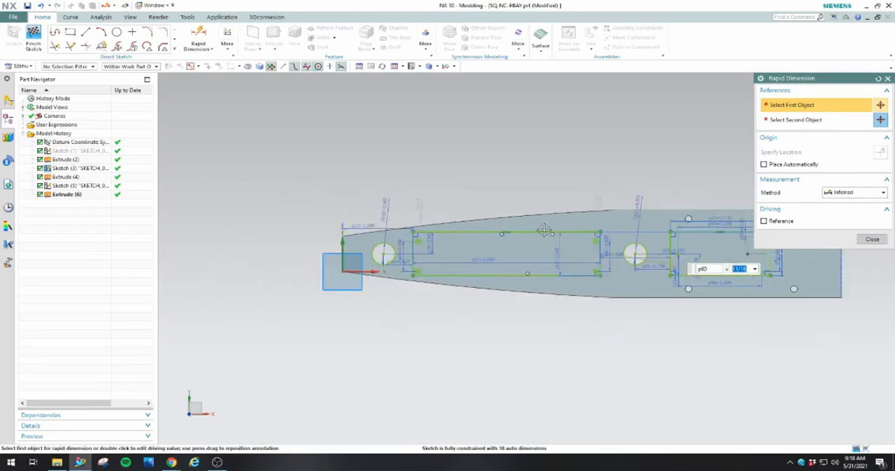
scroll(630, 293, "up", 4)
scroll(555, 286, "up", 2)
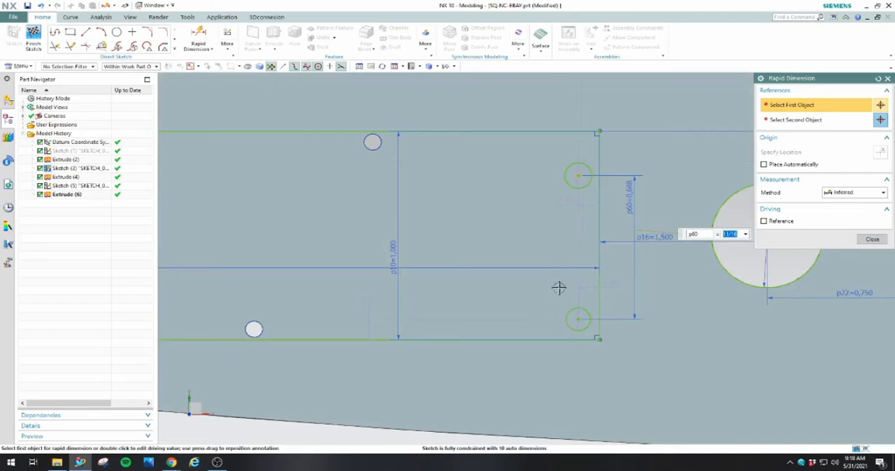
scroll(559, 288, "down", 4)
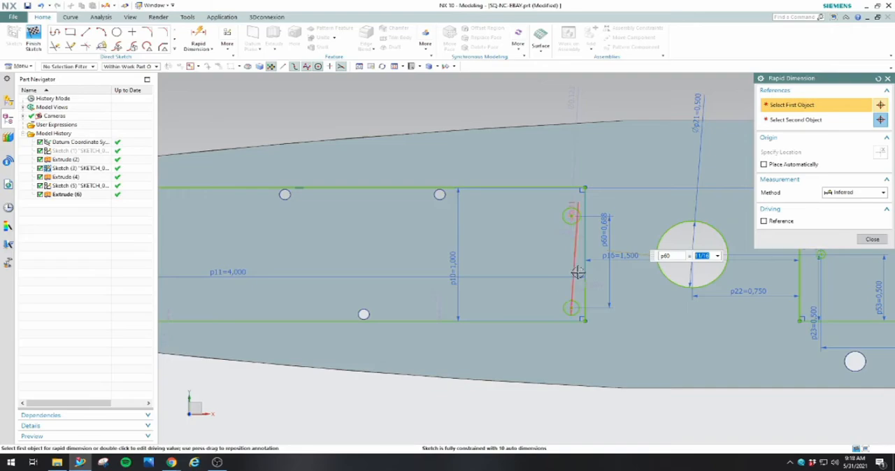
left_click(571, 216)
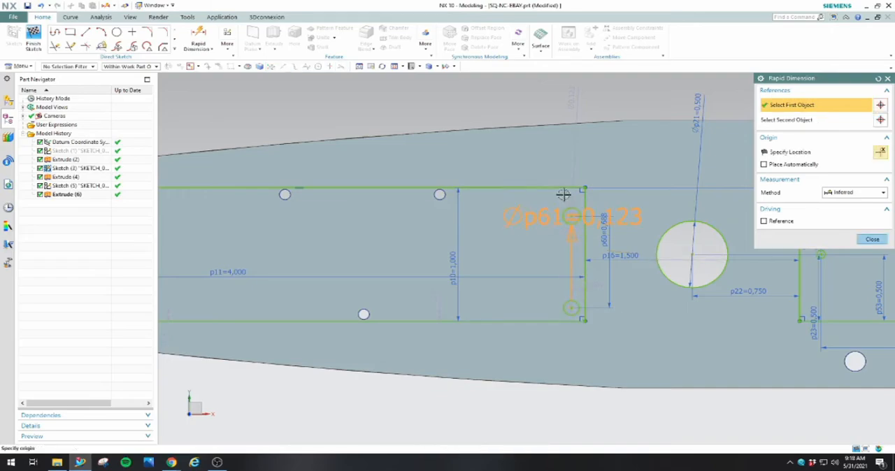
left_click(561, 188)
left_click(560, 164)
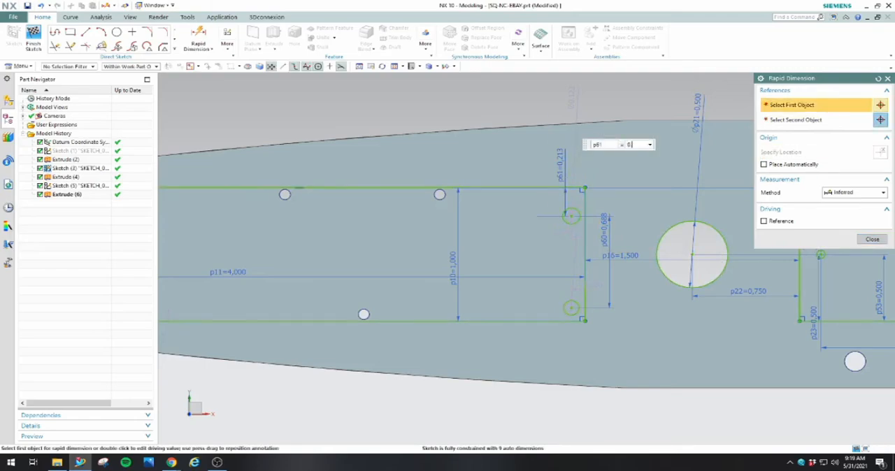
key("Return")
Dimension the upper-left corner circle 0.156 in below the top edge of the 4 in long rectangle
scroll(630, 196, "down", 5)
scroll(416, 218, "up", 5)
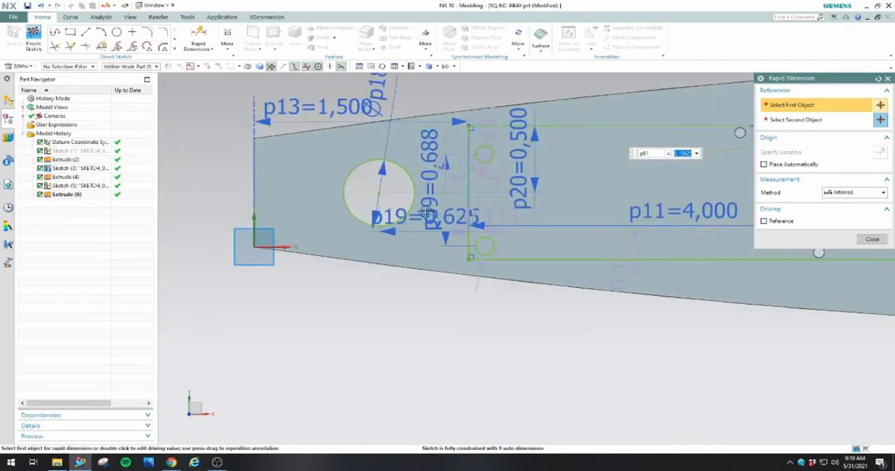
left_click(484, 155)
left_click(504, 126)
left_click(541, 111)
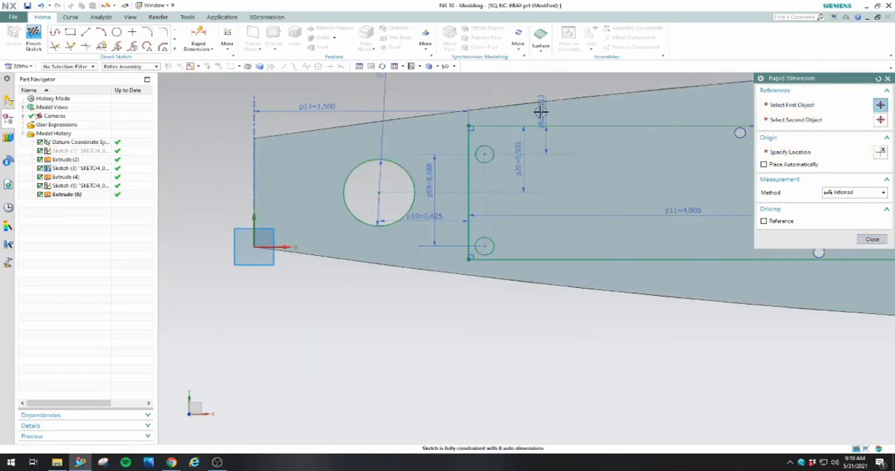
key("Return")
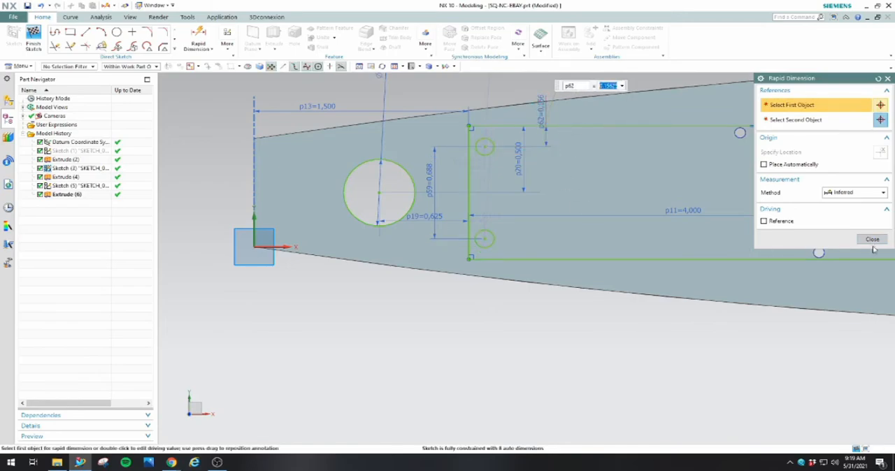
left_click(872, 241)
scroll(580, 284, "down", 3)
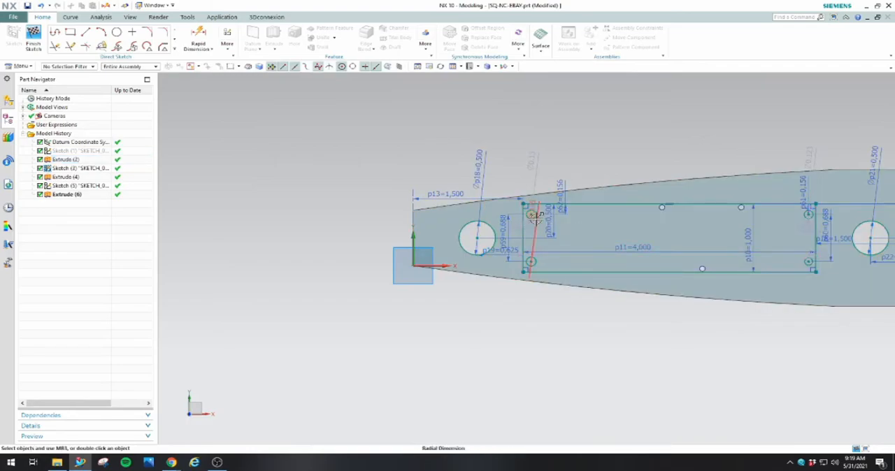
Constrain the four corner circles of the 4 in long rectangle to equal radius
scroll(534, 219, "down", 2)
scroll(535, 222, "up", 5)
scroll(536, 228, "down", 2)
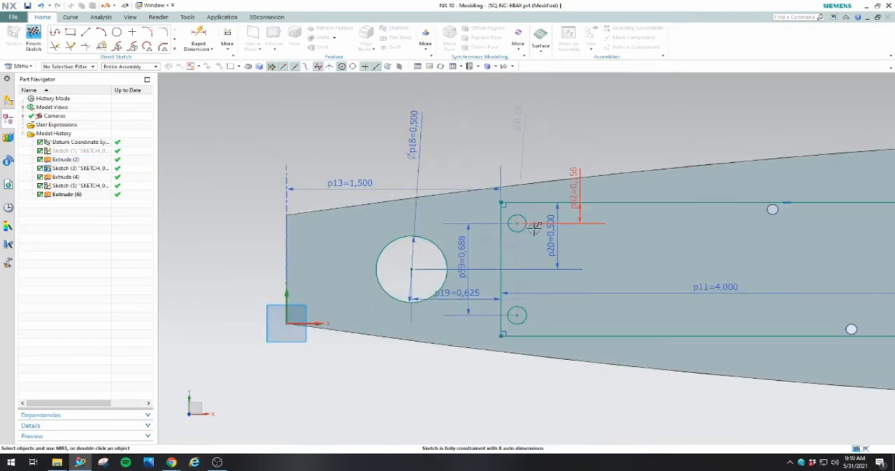
left_click(520, 226)
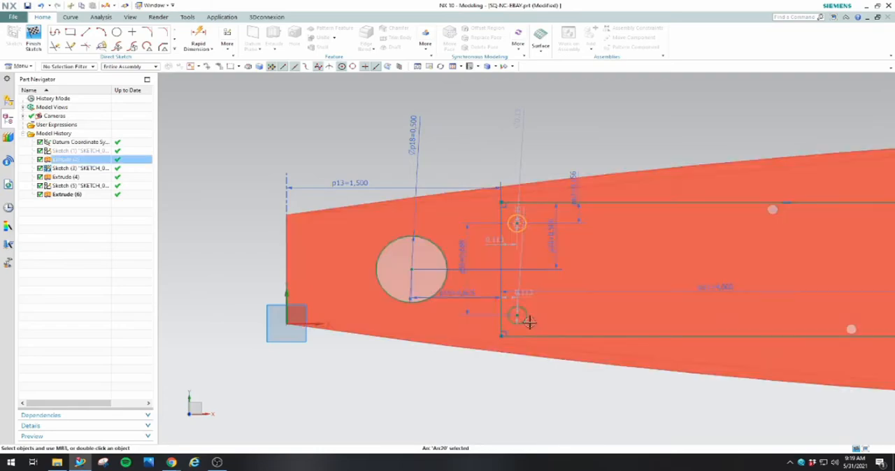
left_click(519, 315)
scroll(521, 307, "down", 2)
scroll(703, 305, "up", 4)
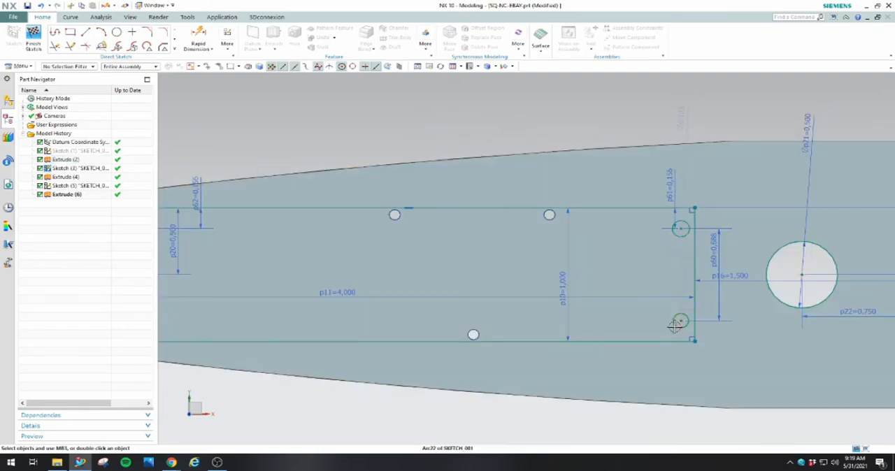
left_click(679, 318)
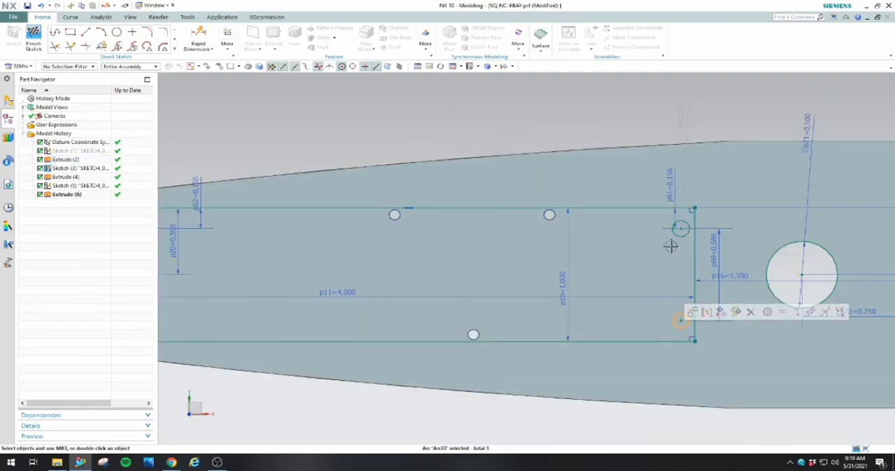
left_click(673, 232)
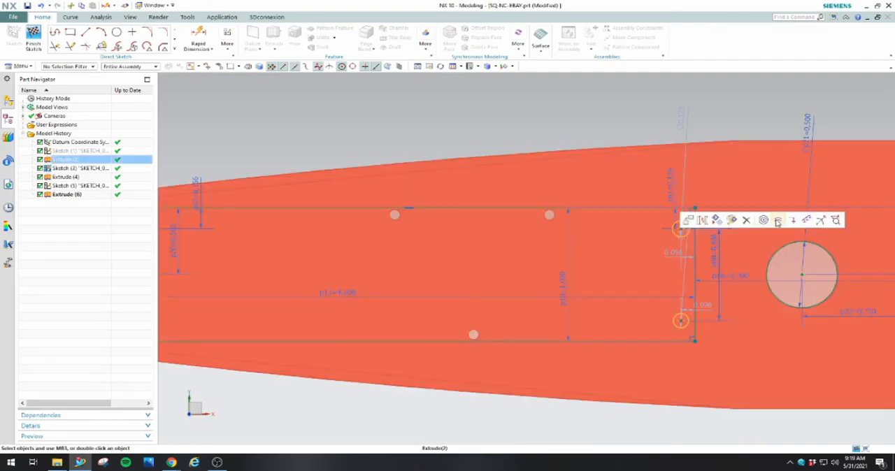
left_click(777, 222)
scroll(770, 221, "down", 2)
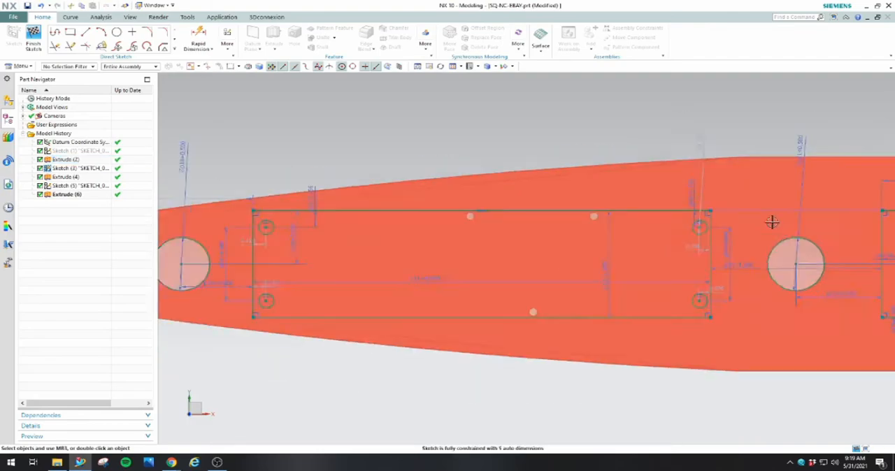
Set the diameter of the upper-right corner circle in the 4 in long rectangle to 0.0625 in
double_click(721, 160)
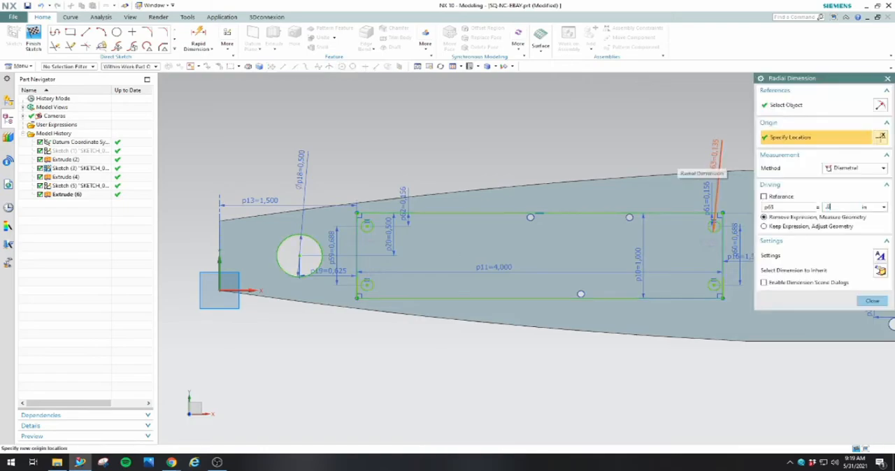
key("Return")
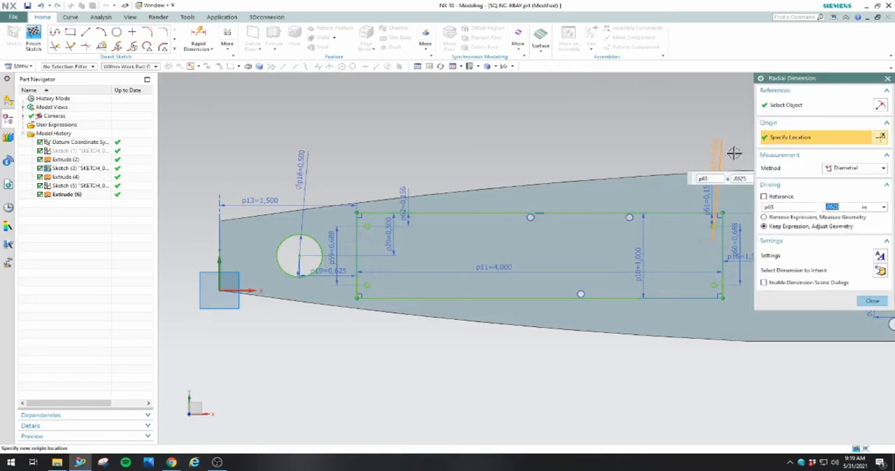
left_click(871, 301)
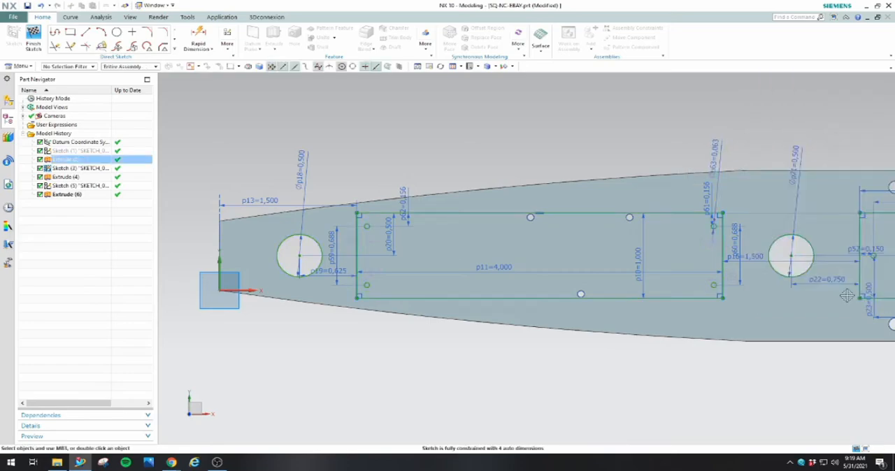
Dimension the horizontal spacing between the two upper corner circles of the 4 in rectangle at 92.84 mm (3.655 in)
scroll(619, 321, "down", 2)
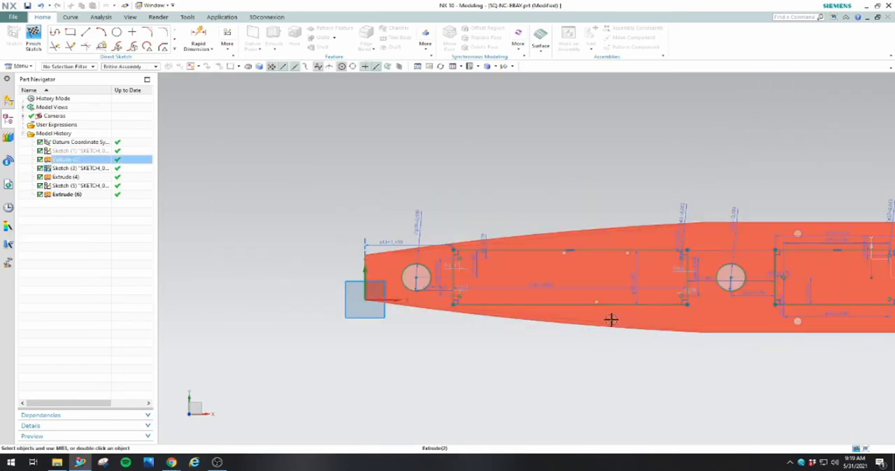
scroll(550, 263, "up", 2)
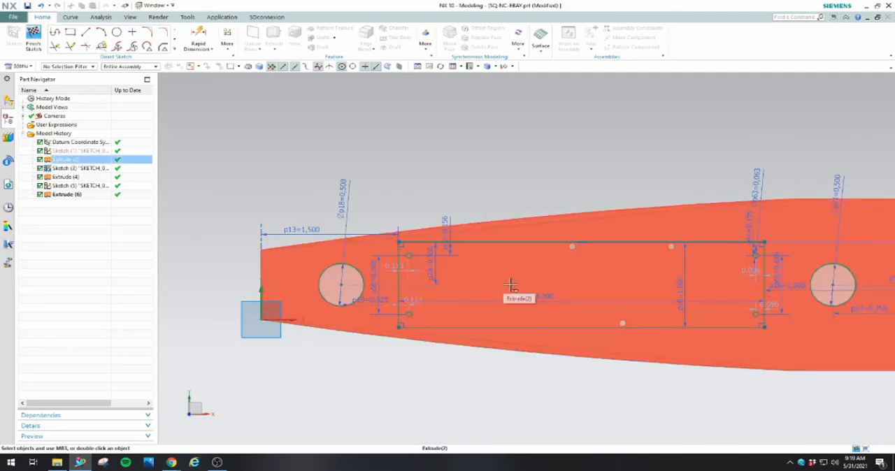
left_click(198, 36)
left_click(408, 256)
left_click(751, 260)
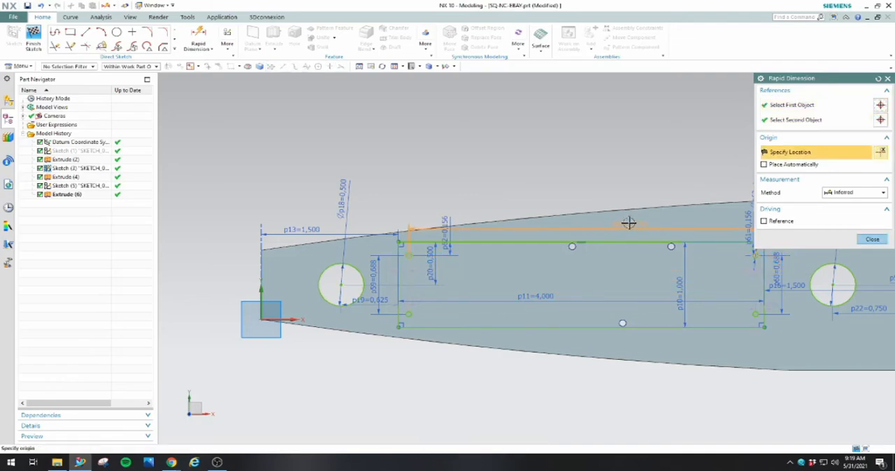
left_click(639, 188)
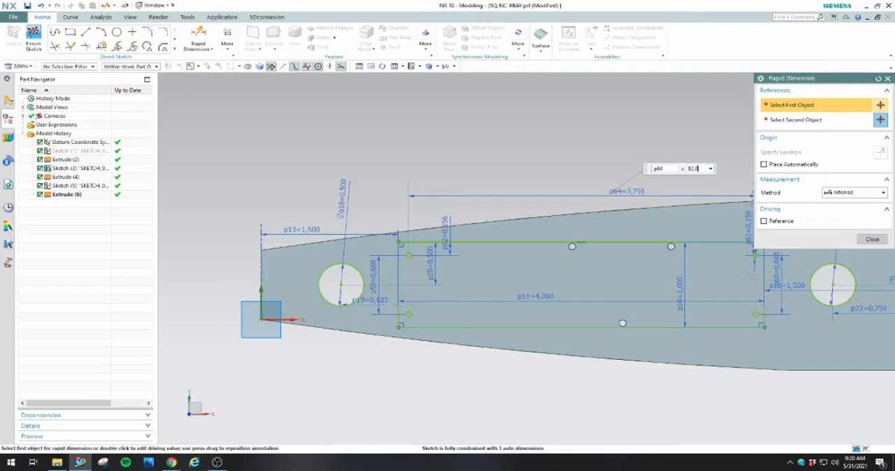
key("Return")
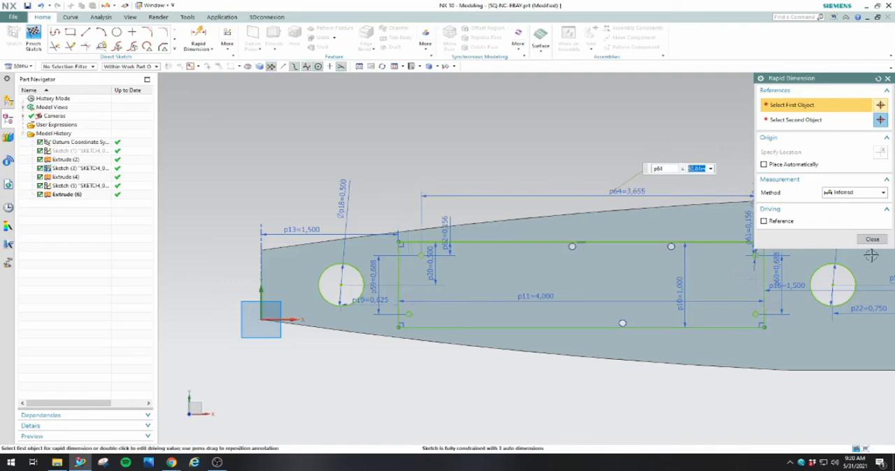
left_click(867, 239)
Dimension the horizontal spacing between the two lower corner circles of the 4 in rectangle at 92.84 mm (3.655 in)
left_click(198, 39)
left_click(409, 315)
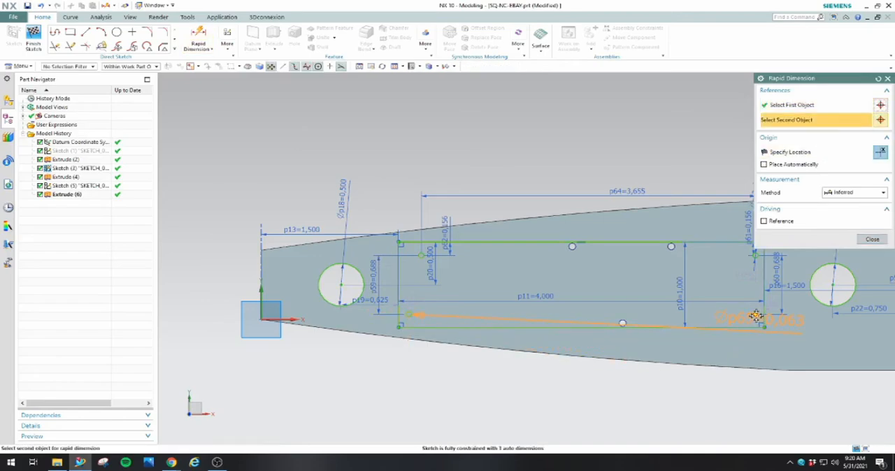
left_click(756, 315)
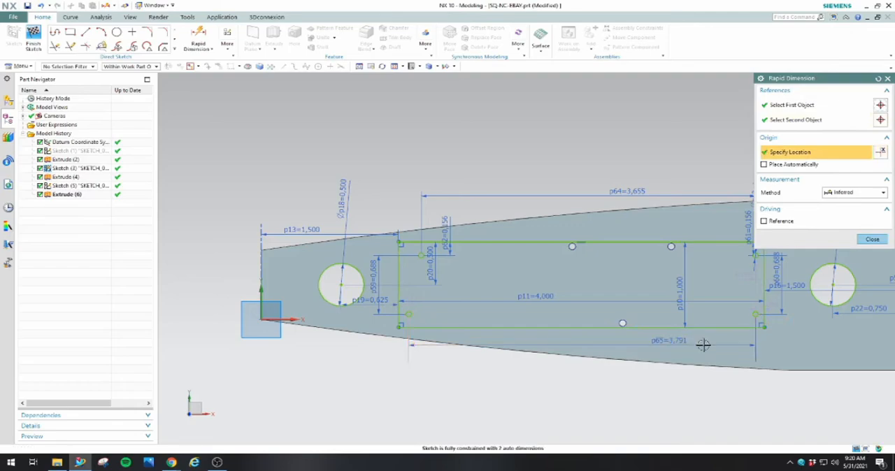
left_click(703, 343)
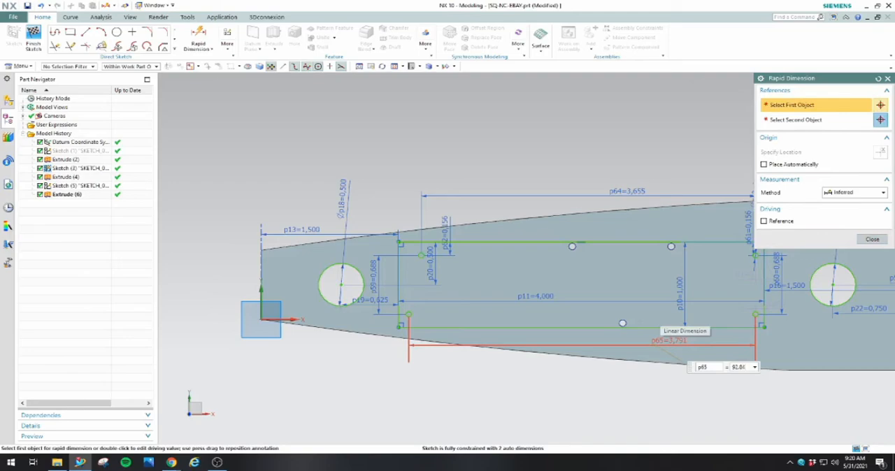
key("Return")
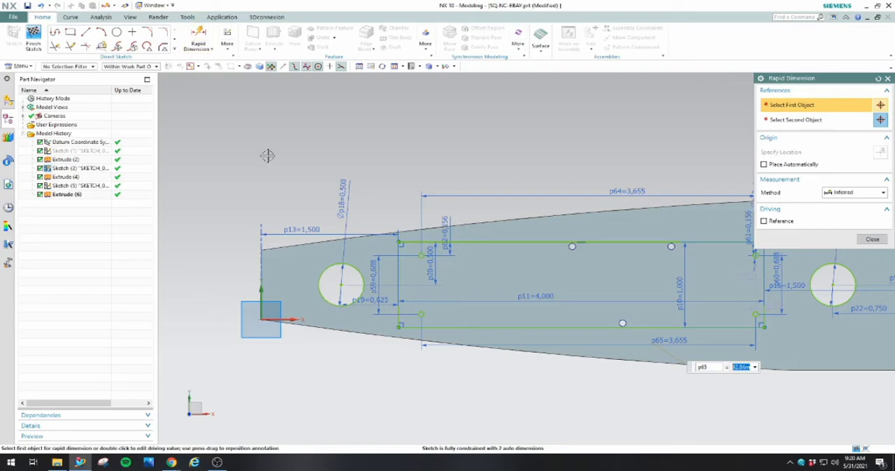
Dimension the upper-left corner circle 3.33 mm (0.131 in) from the left edge of the 4 in rectangle
scroll(375, 251, "up", 4)
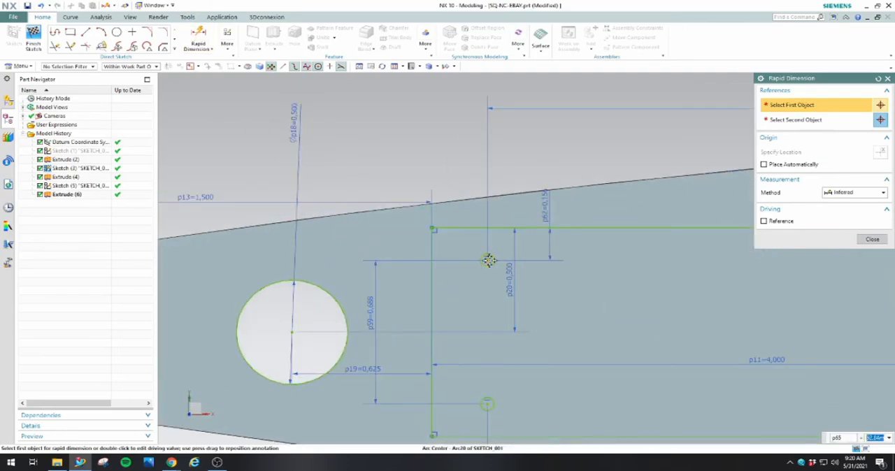
left_click(487, 260)
left_click(431, 244)
left_click(436, 163)
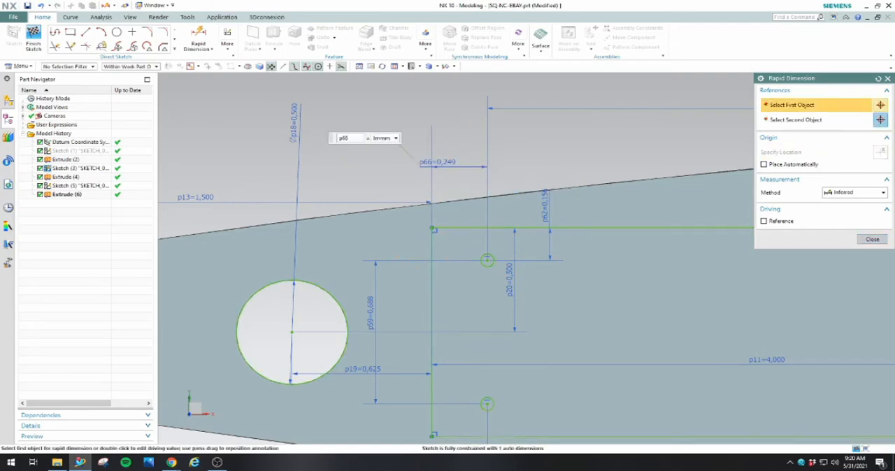
key("Return")
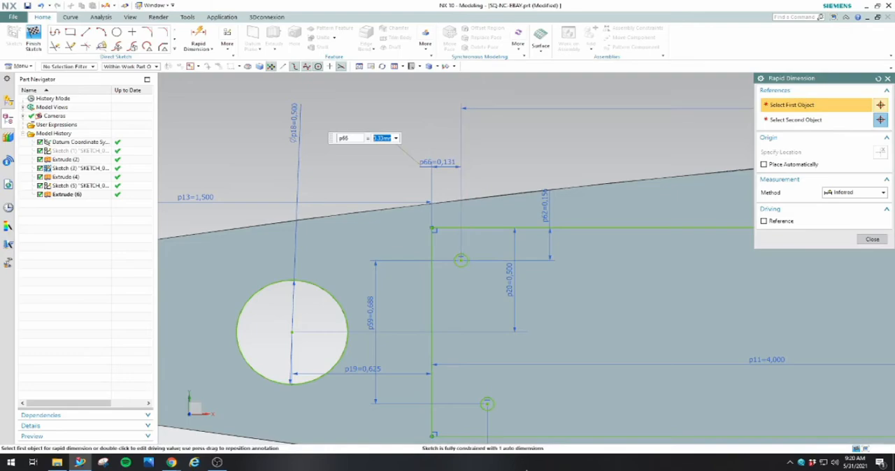
Align the lower-left corner circle under the upper-left one with a horizontal dimension of 0
left_click(485, 406)
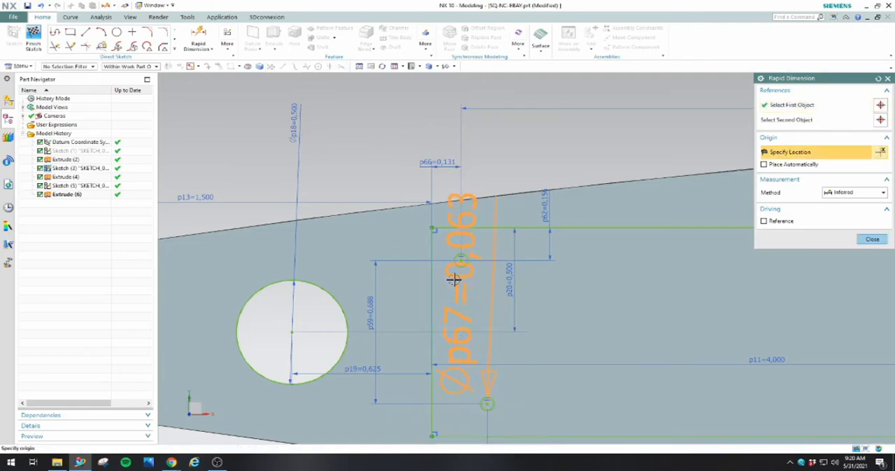
left_click(461, 259)
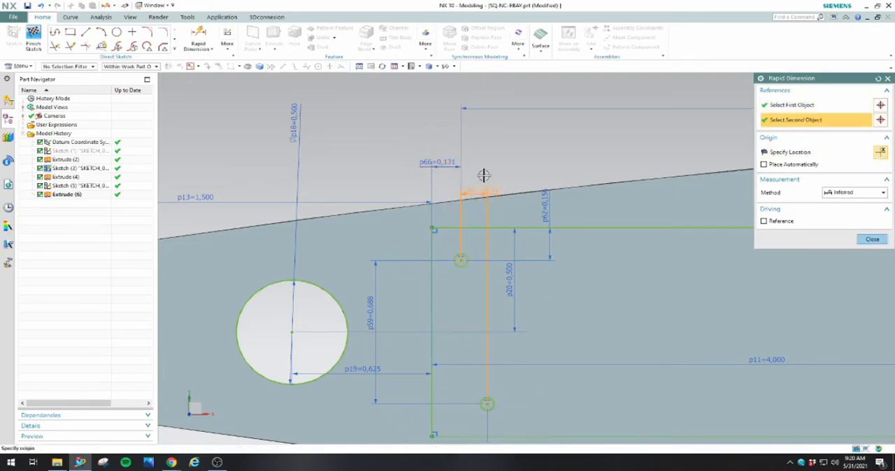
left_click(483, 170)
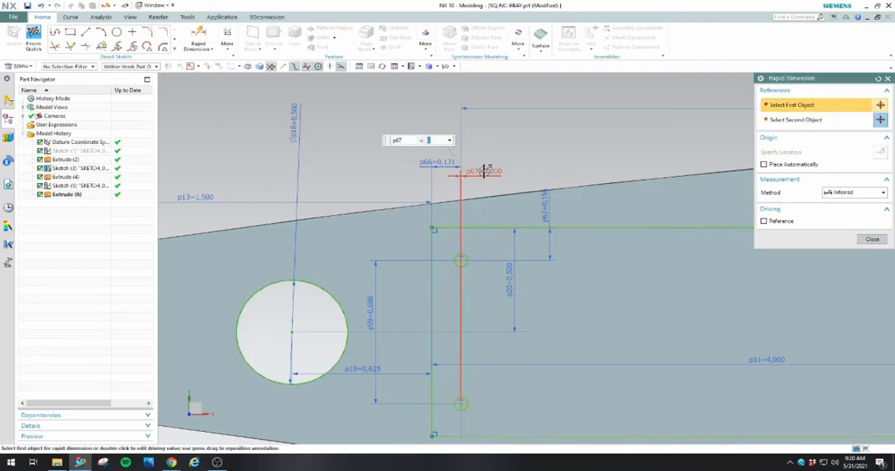
scroll(492, 172, "down", 2)
left_click(872, 239)
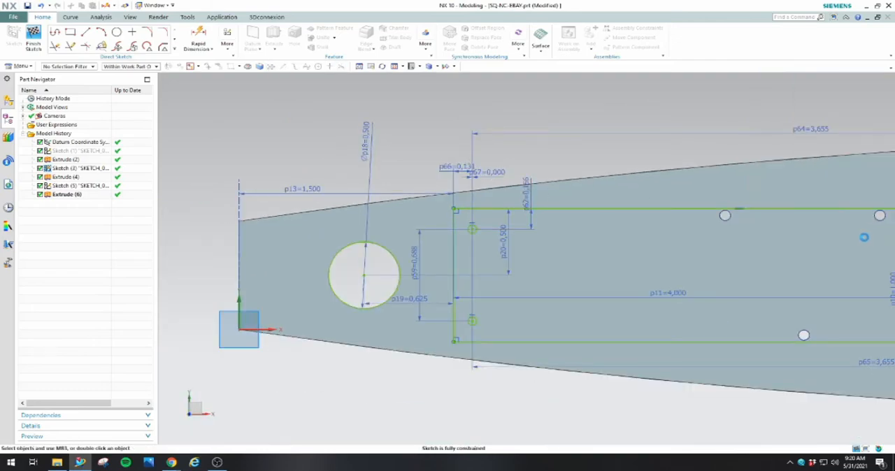
Finish the sketch containing the component rectangles and their mounting holes
scroll(432, 299, "down", 3)
scroll(534, 285, "up", 1)
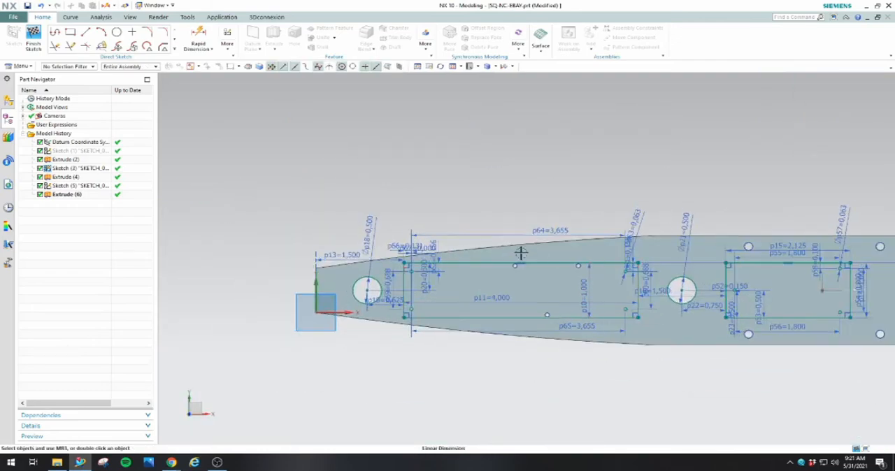
left_click(35, 39)
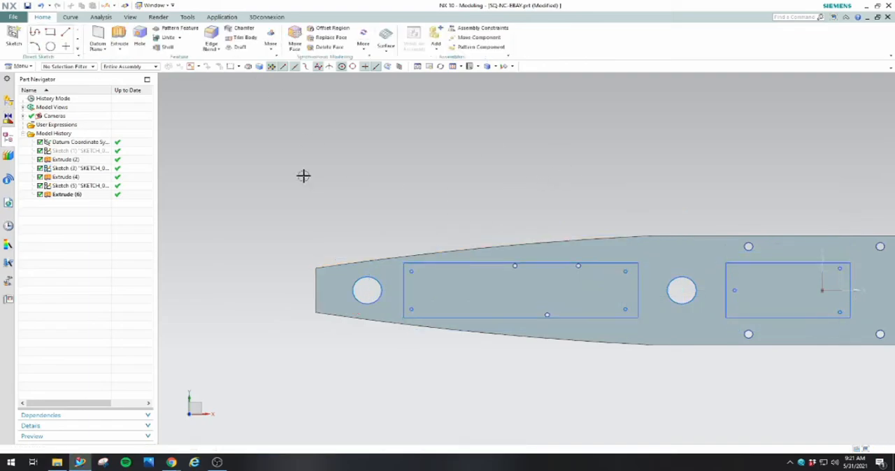
Start a 0.125 in subtracting Extrude with the two left corner circles of the 4 in rectangle as section
left_click(119, 39)
scroll(449, 266, "up", 2)
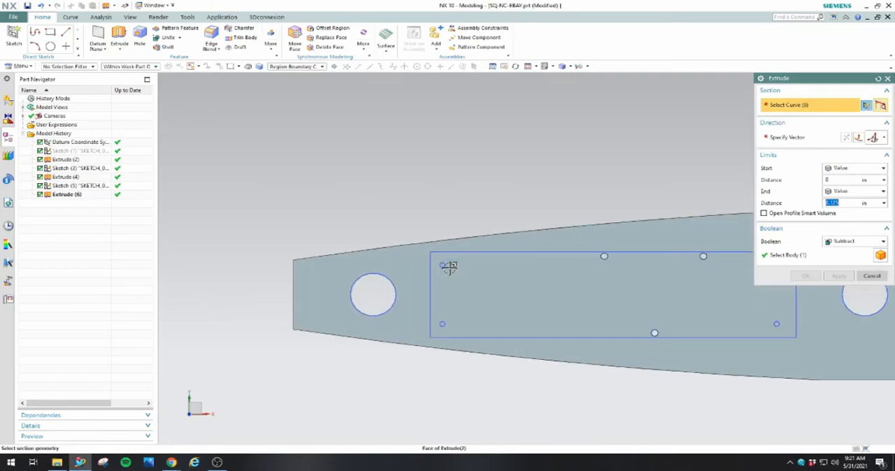
scroll(444, 263, "up", 5)
left_click(399, 254)
scroll(399, 253, "down", 5)
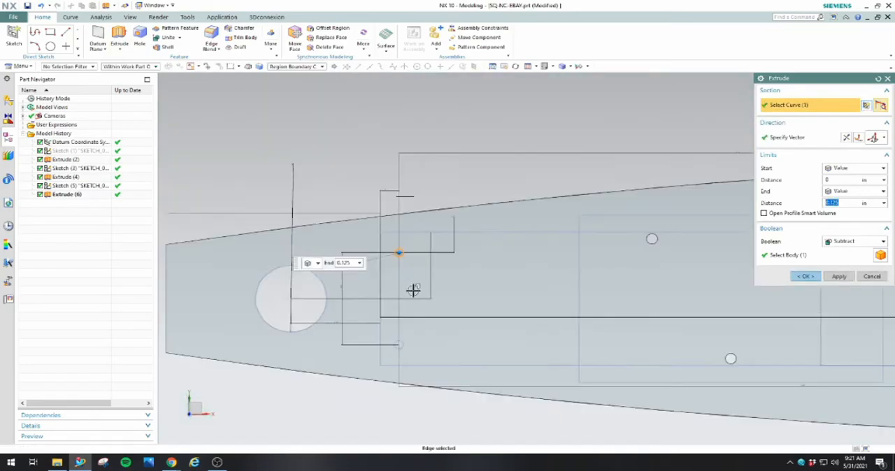
scroll(402, 346, "up", 5)
scroll(403, 336, "down", 3)
left_click(401, 346)
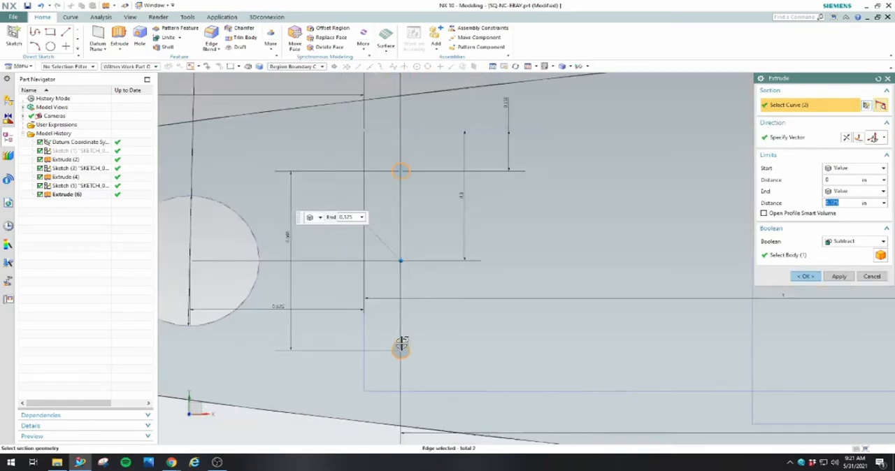
Add the two right corner circles of the 4 in rectangle to the Extrude section
scroll(402, 346, "down", 5)
scroll(591, 264, "up", 6)
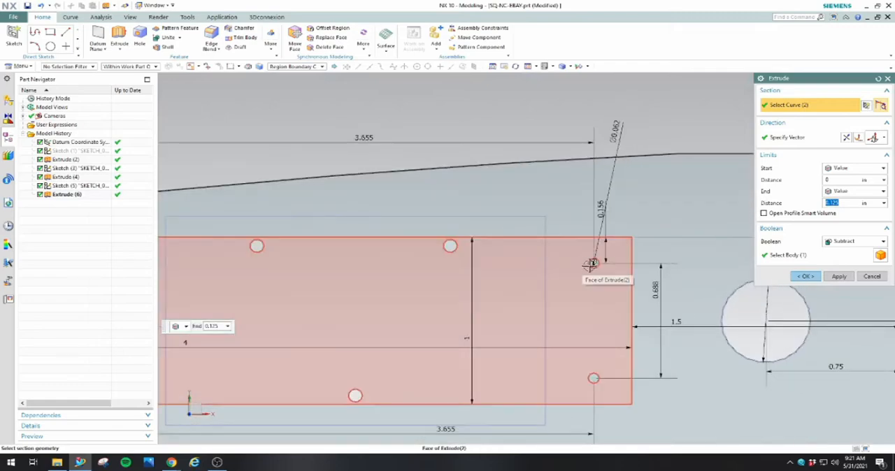
scroll(591, 264, "up", 5)
left_click(589, 255)
scroll(590, 256, "down", 5)
scroll(586, 365, "up", 5)
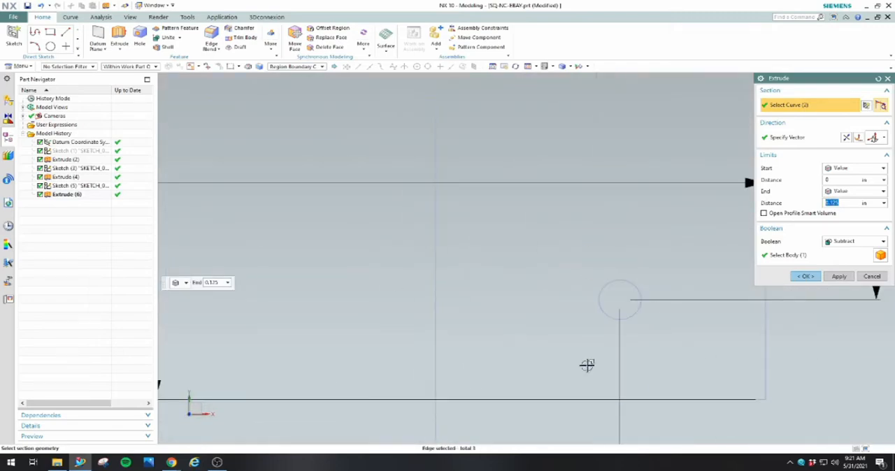
left_click(607, 285)
scroll(577, 298, "down", 5)
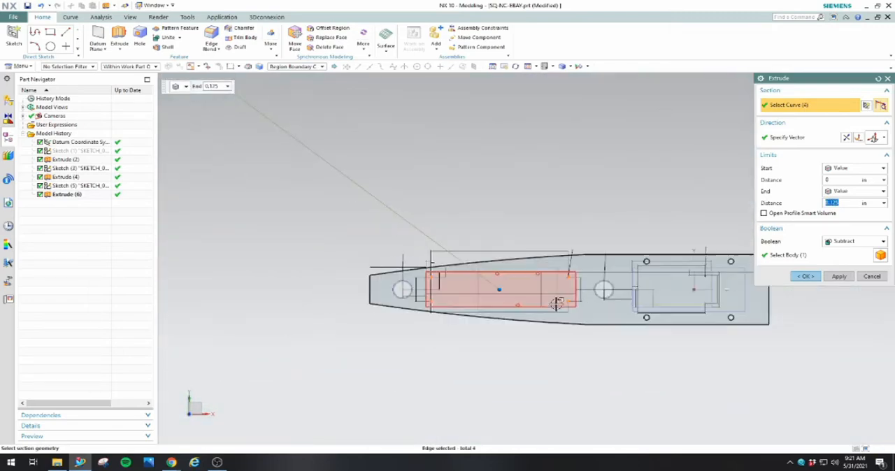
Add the three small mounting-hole circles inside the 2.125 in rectangle to the Extrude section
scroll(557, 303, "up", 10)
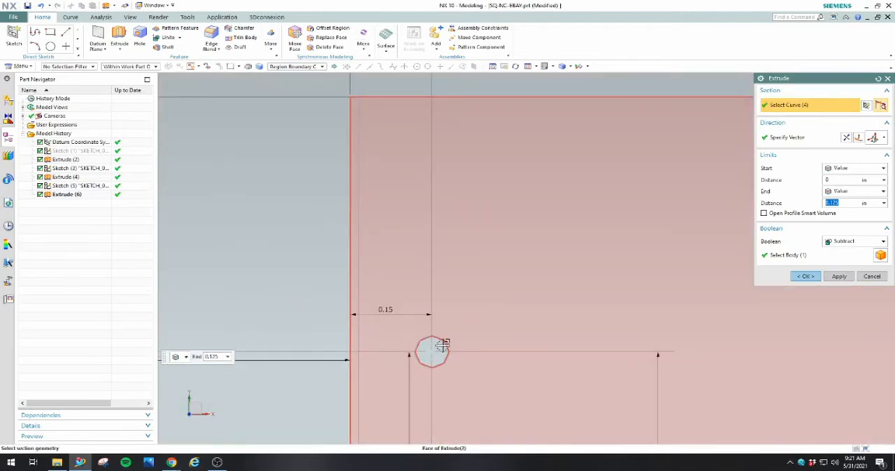
left_click(442, 345)
scroll(442, 350, "down", 5)
scroll(598, 351, "up", 5)
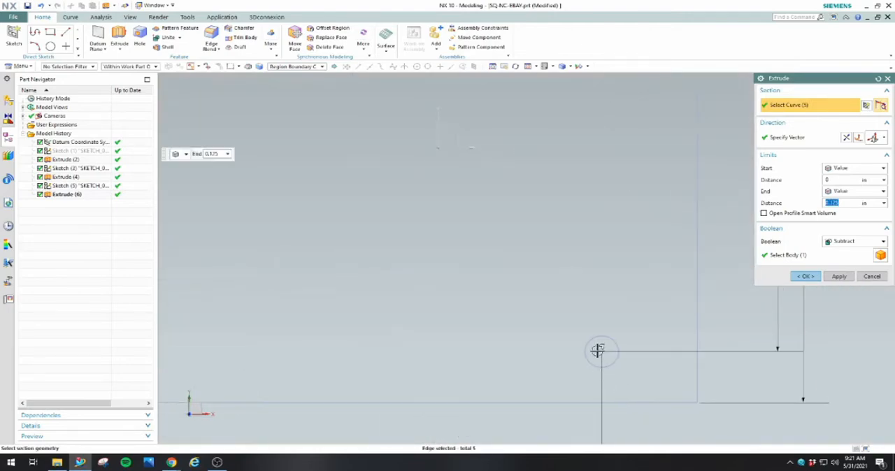
left_click(598, 350)
scroll(598, 346, "down", 5)
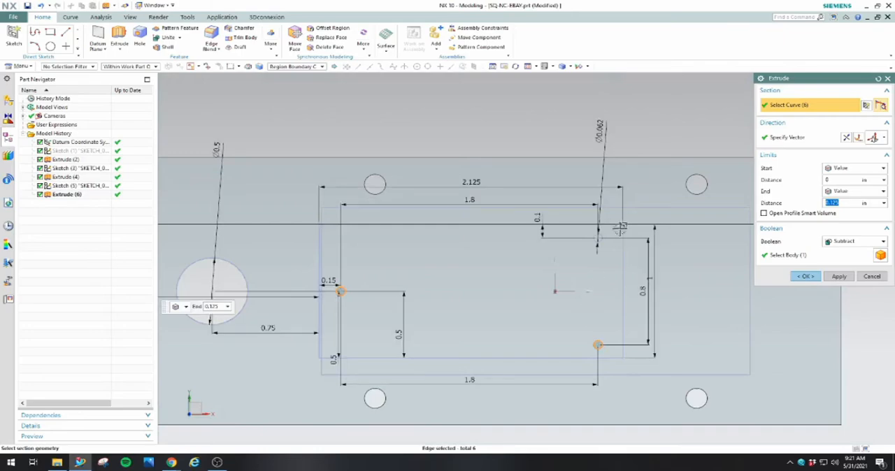
scroll(594, 241, "up", 5)
left_click(520, 274)
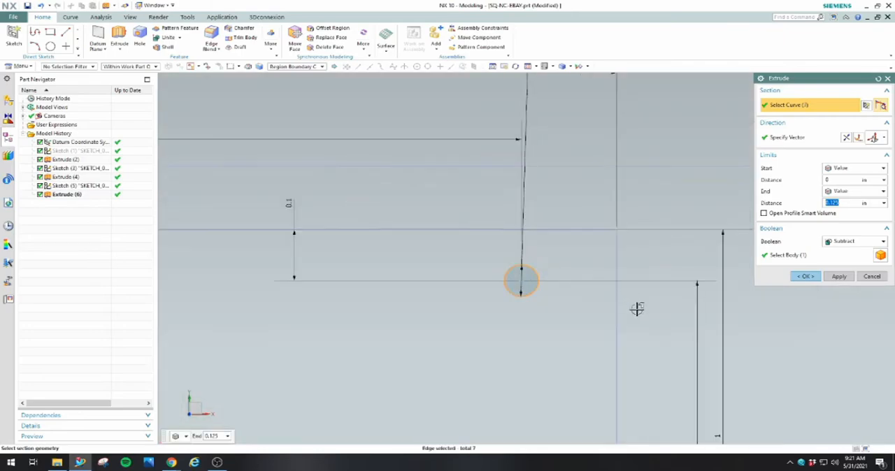
scroll(637, 309, "down", 5)
Reverse the direction of the subtracting Extrude and cut the selected mounting holes 0.125 in through the plate
left_click(802, 277)
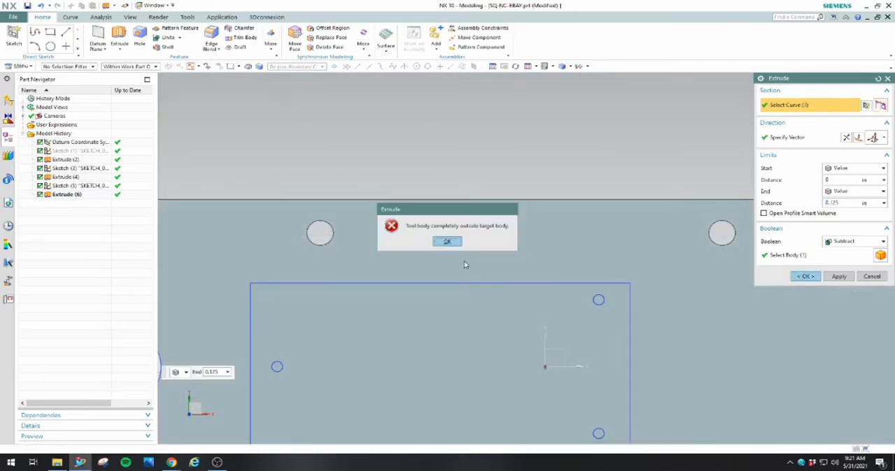
left_click(447, 241)
scroll(655, 263, "down", 5)
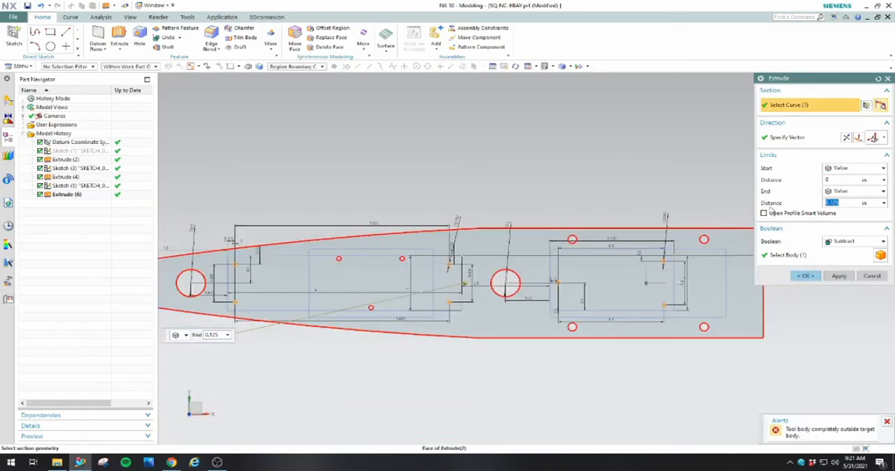
left_click(845, 137)
middle_click_drag(609, 191, 601, 281)
left_click(804, 276)
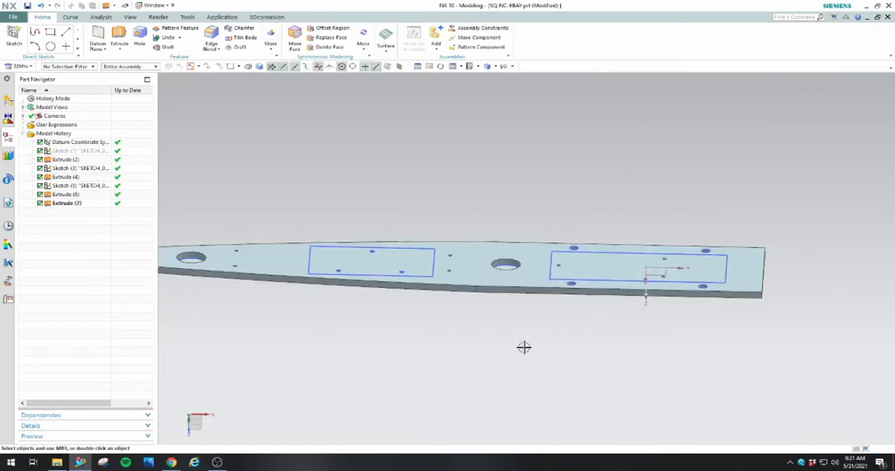
Hide Sketch (3) and Sketch (5), which hold the hole layouts and component rectangles
middle_click_drag(523, 345, 531, 250)
right_click(70, 186)
left_click(75, 179)
right_click(63, 170)
left_click(73, 162)
mouse_move(495, 383)
middle_mouse_down()
mouse_move(516, 346)
mouse_move(481, 350)
mouse_move(477, 361)
mouse_move(665, 365)
mouse_move(498, 359)
mouse_move(509, 344)
mouse_move(541, 373)
mouse_move(531, 385)
mouse_move(532, 358)
mouse_move(517, 380)
mouse_move(528, 388)
middle_mouse_up()
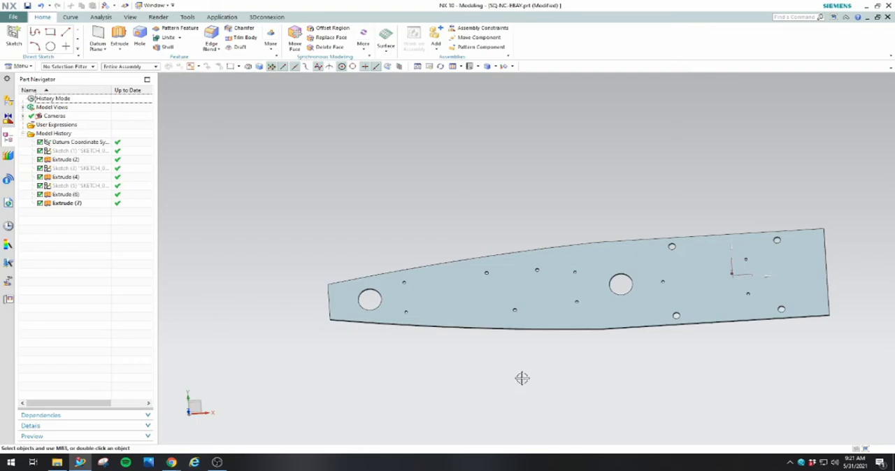
Show the nose cone profile, Sketch (1), again and leave its geometry as it is
left_click(85, 153)
right_click(91, 154)
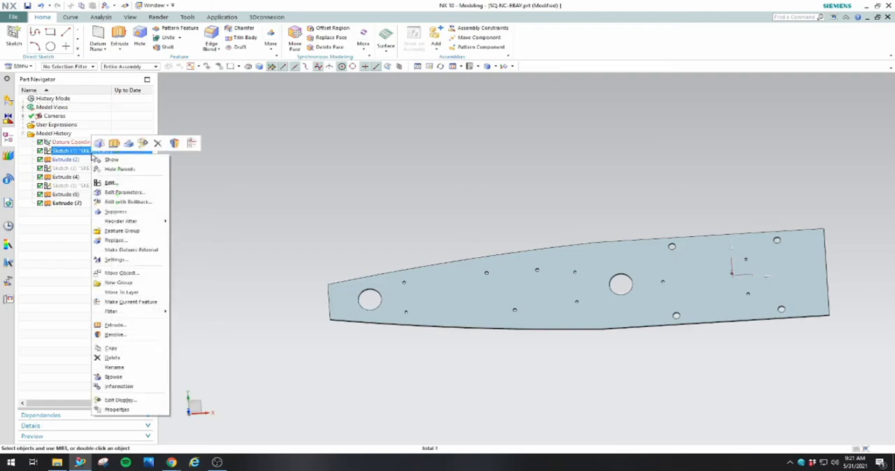
left_click(111, 161)
middle_click_drag(302, 366, 306, 341)
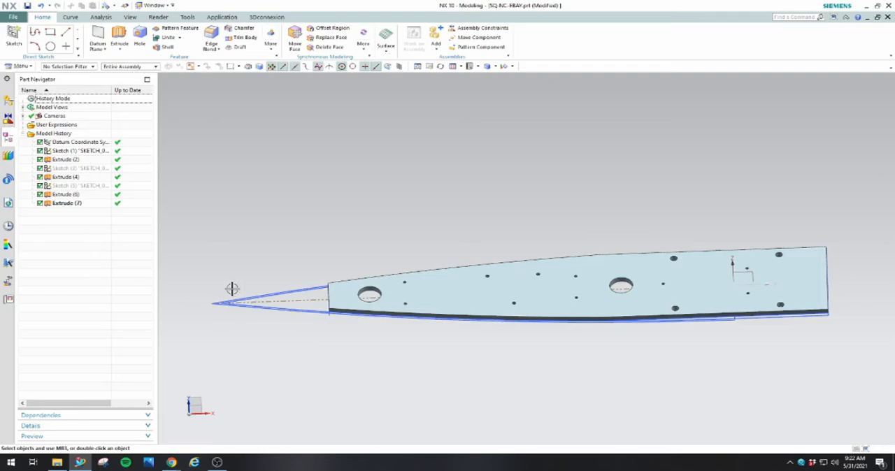
double_click(82, 151)
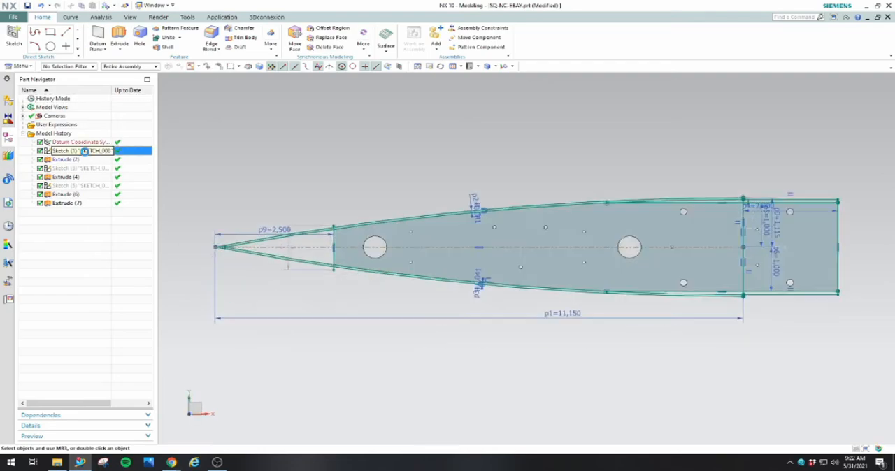
left_click(34, 46)
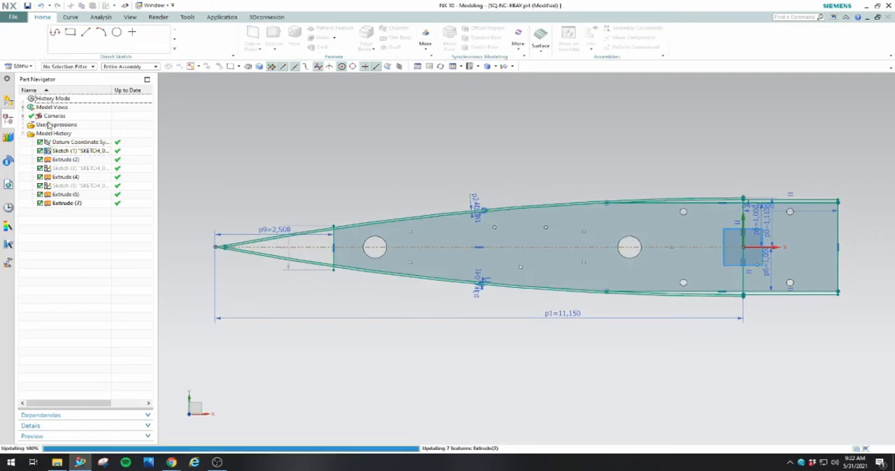
Change the plate's base Extrude to a symmetric value so it extends equally to both sides of the profile sketch
double_click(69, 159)
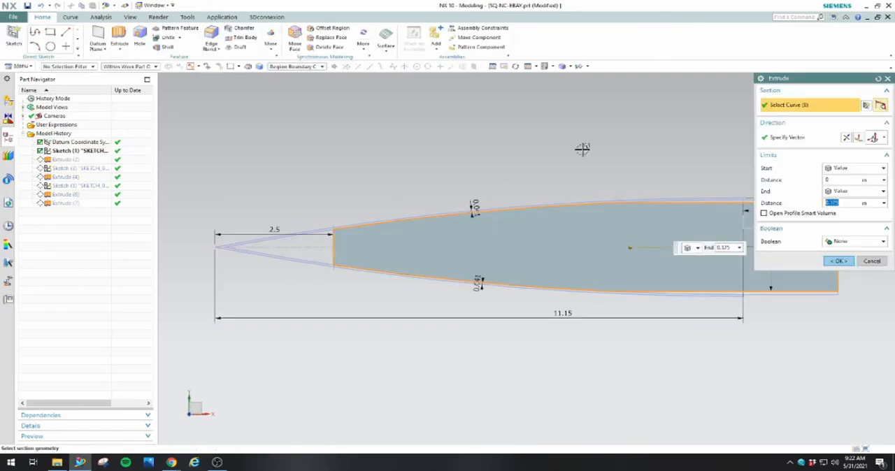
left_click(873, 169)
left_click(865, 191)
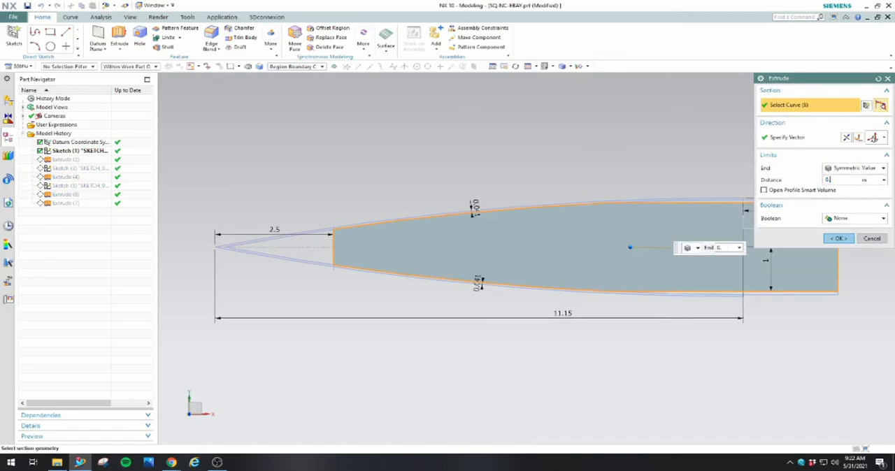
left_click(845, 239)
middle_click_drag(411, 189, 412, 153)
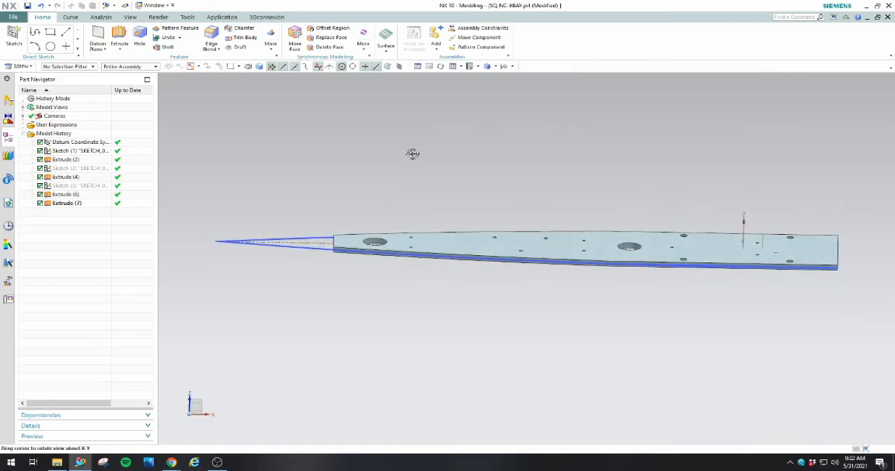
mouse_move(360, 184)
middle_mouse_down()
mouse_move(367, 168)
mouse_move(371, 202)
middle_mouse_up()
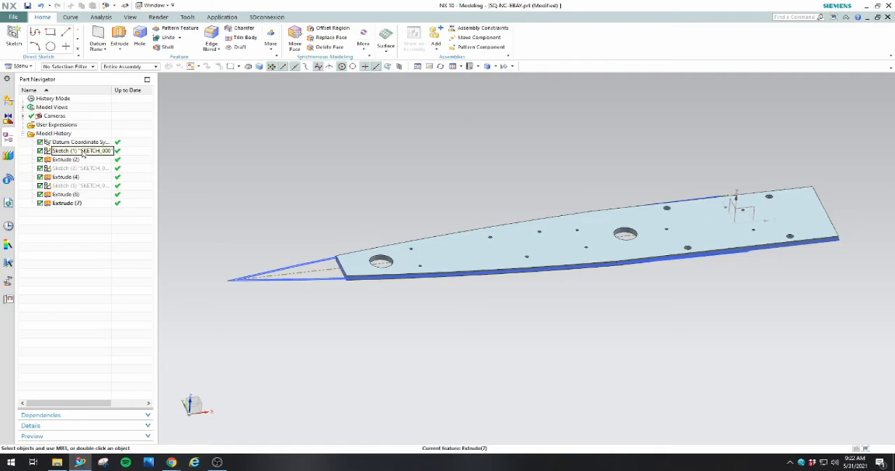
left_click(125, 69)
scroll(269, 266, "down", 1)
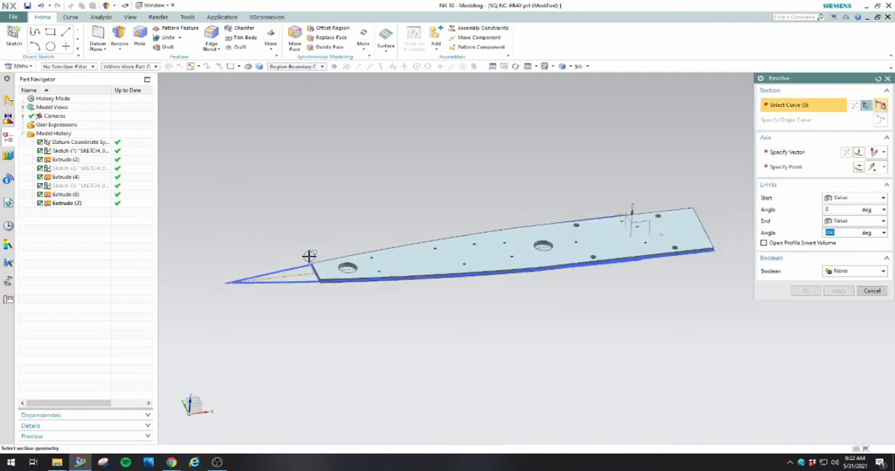
scroll(309, 256, "up", 4)
left_click(305, 299)
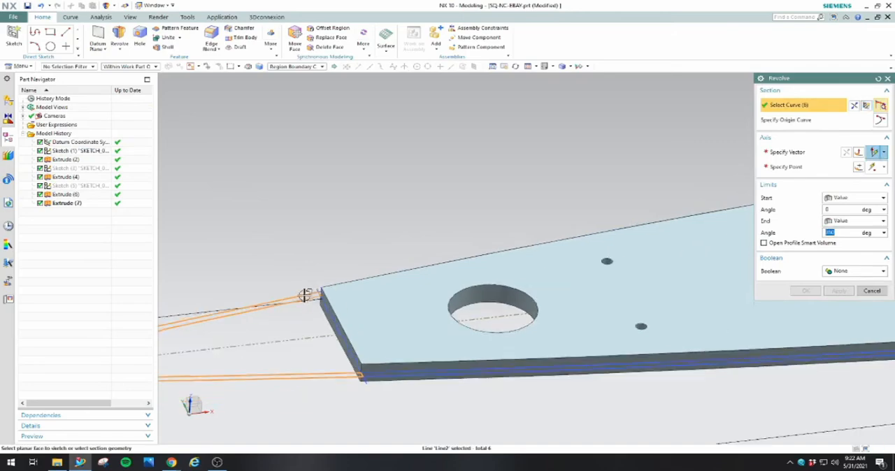
scroll(305, 299, "down", 3)
scroll(335, 314, "up", 5)
left_click(318, 310)
scroll(318, 311, "down", 5)
middle_click_drag(358, 280, 345, 315)
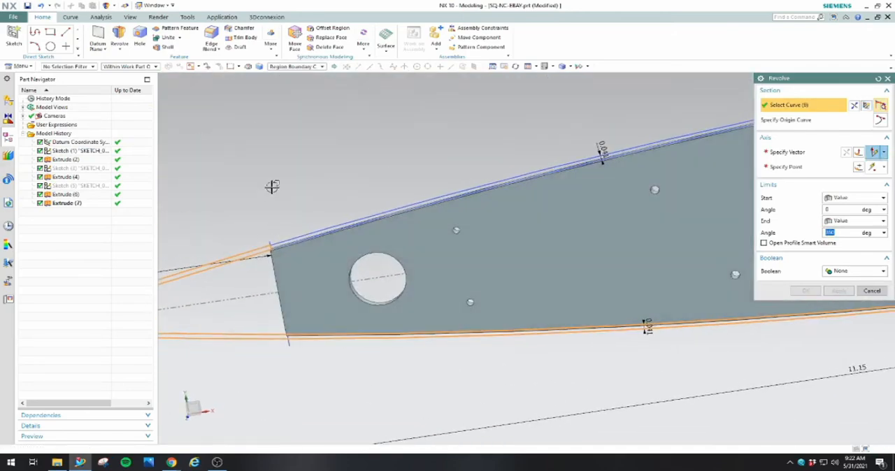
scroll(296, 200, "down", 2)
scroll(309, 236, "up", 5)
left_click(306, 261)
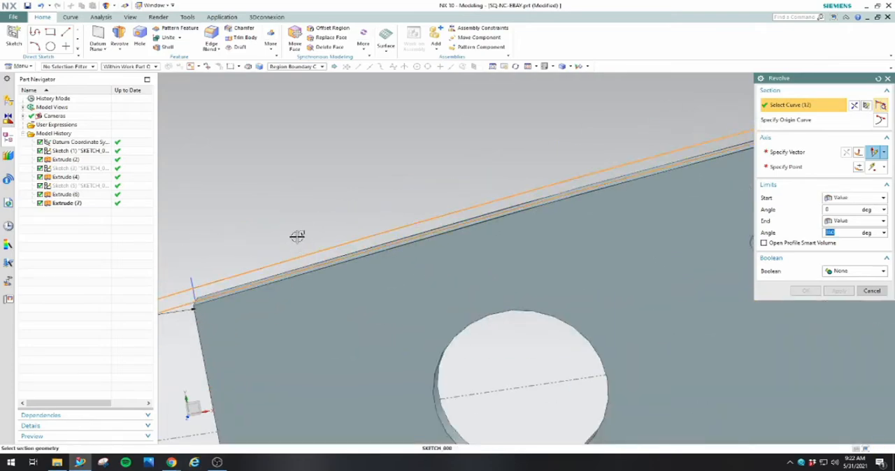
scroll(297, 239, "down", 3)
scroll(296, 232, "up", 3)
scroll(574, 124, "up", 2)
scroll(574, 124, "up", 2)
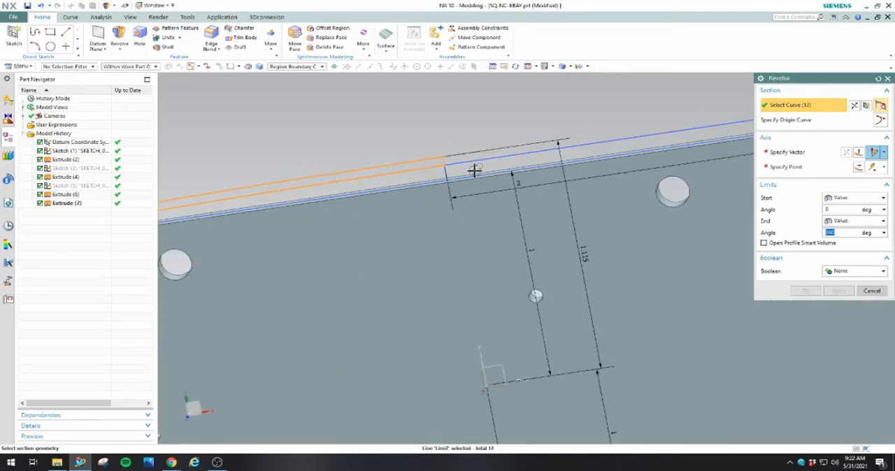
left_click(466, 170)
left_click(446, 241)
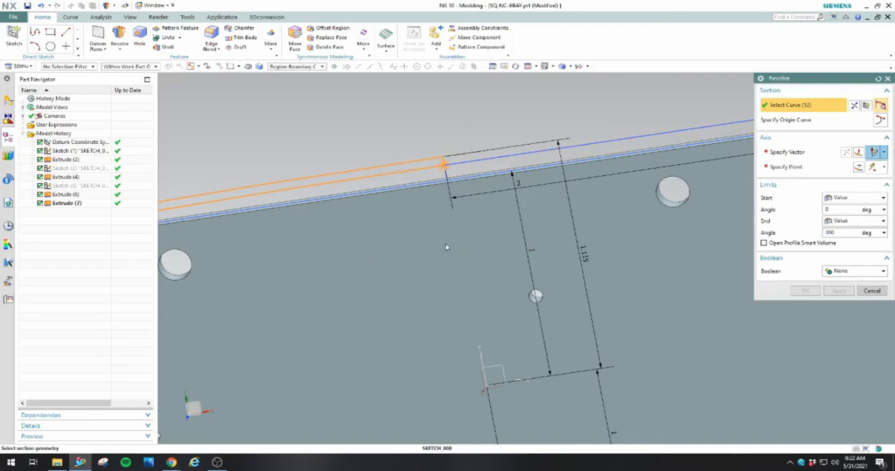
left_click(472, 170)
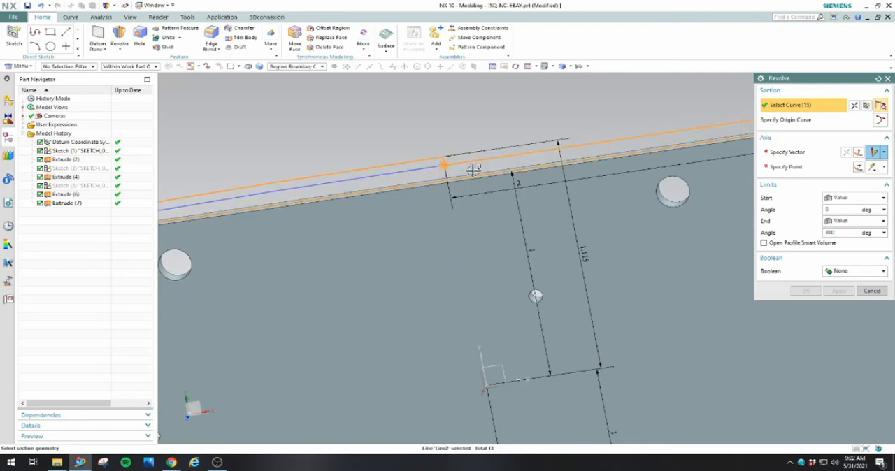
scroll(471, 170, "down", 2)
scroll(466, 369, "up", 2)
scroll(505, 217, "up", 1)
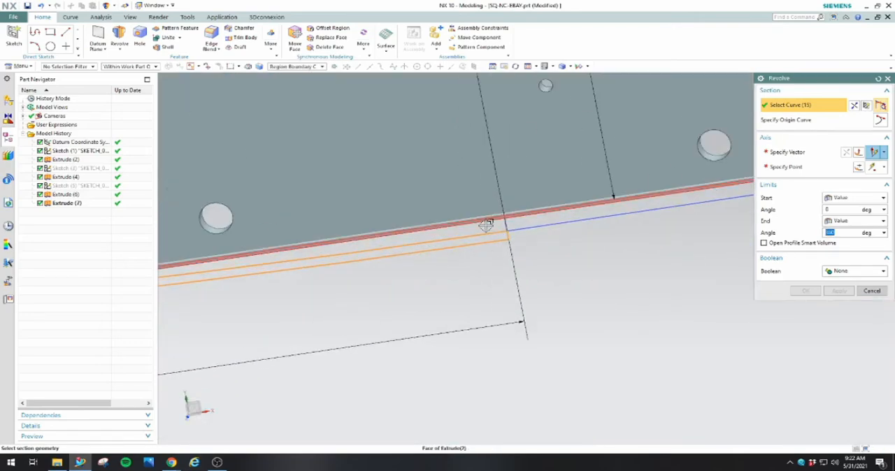
left_click(488, 224)
left_click(445, 242)
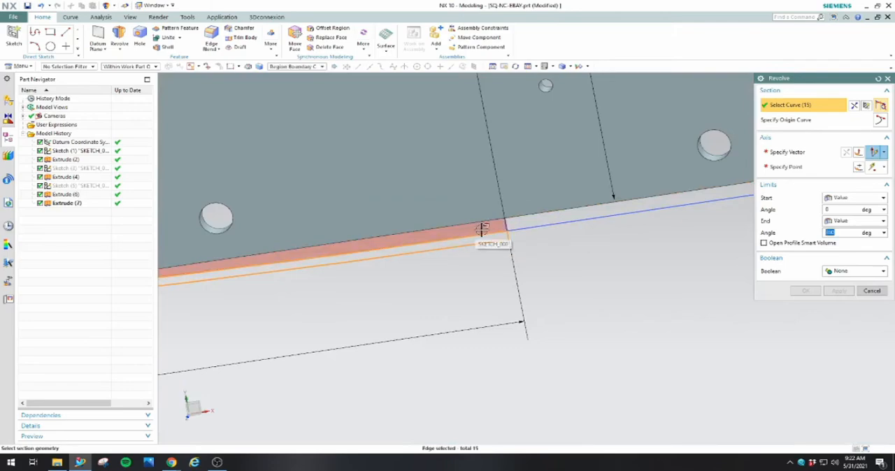
left_click(515, 224)
scroll(517, 224, "down", 3)
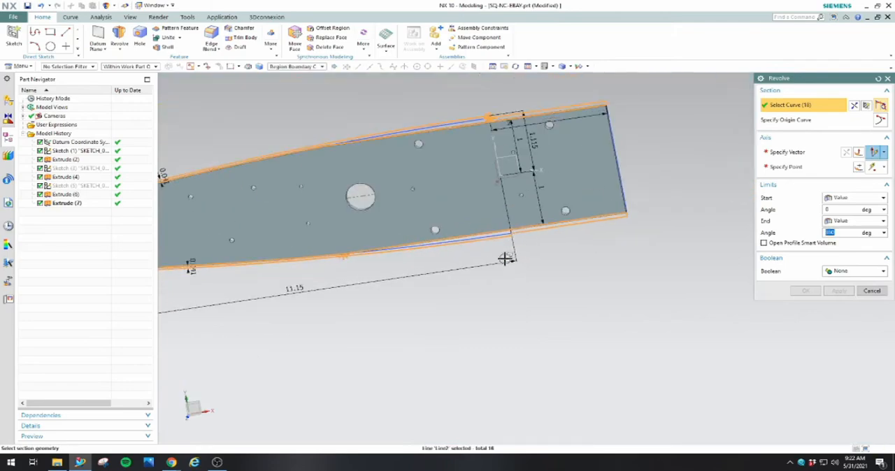
scroll(516, 239, "down", 3)
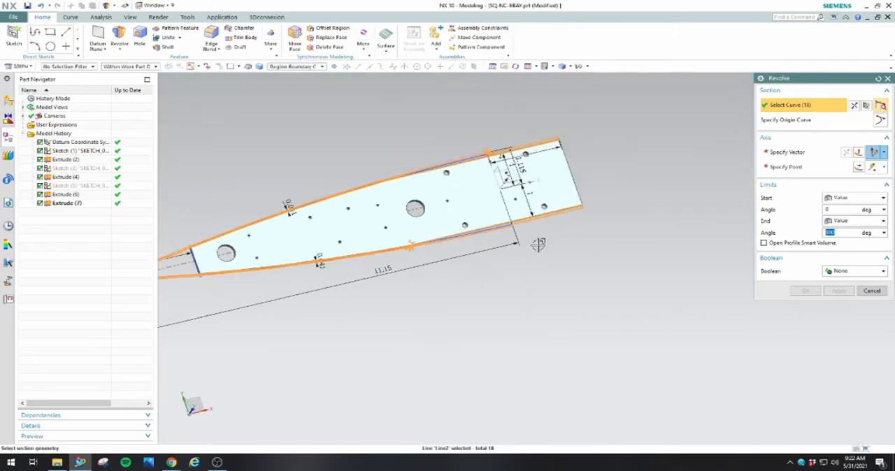
scroll(248, 269, "up", 5)
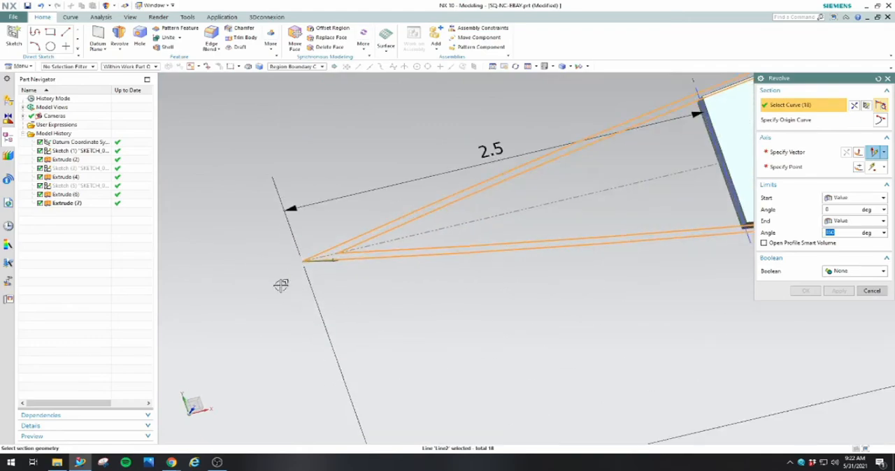
scroll(313, 283, "down", 2)
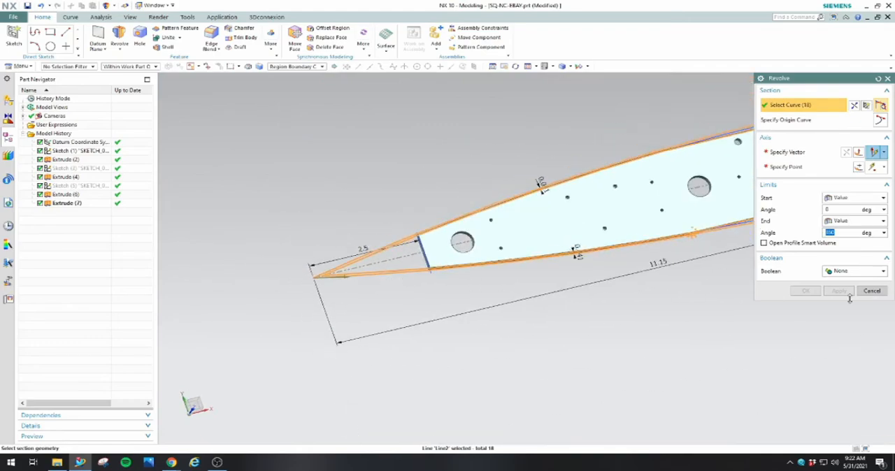
left_click(871, 291)
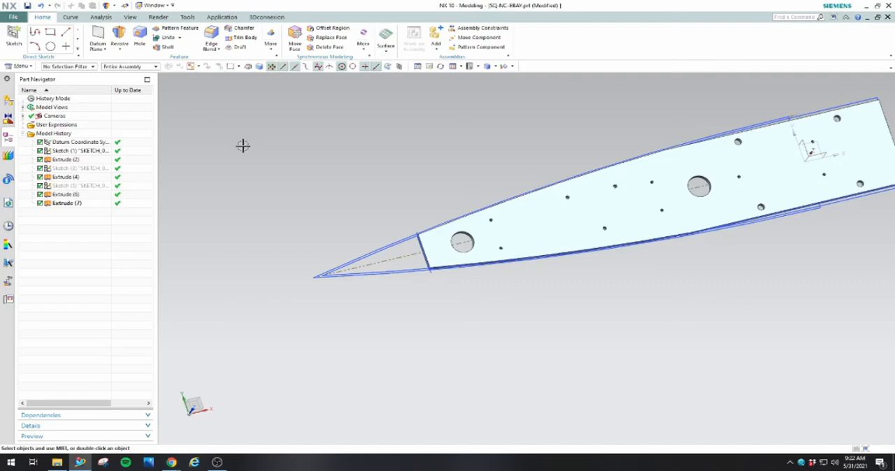
Draw a centerline segment in the nose cone profile sketch from the inner curves' apex to the outer tip, and finish the sketch
double_click(353, 267)
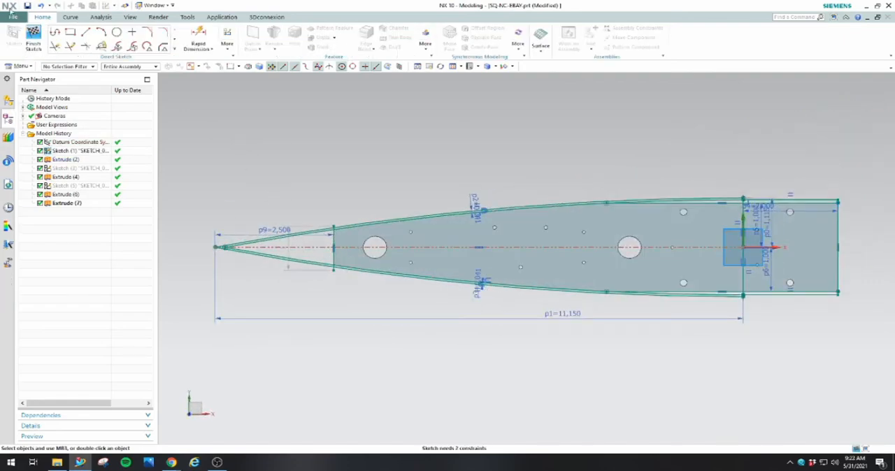
left_click(85, 35)
scroll(200, 239, "down", 3)
scroll(200, 235, "up", 8)
scroll(239, 260, "up", 4)
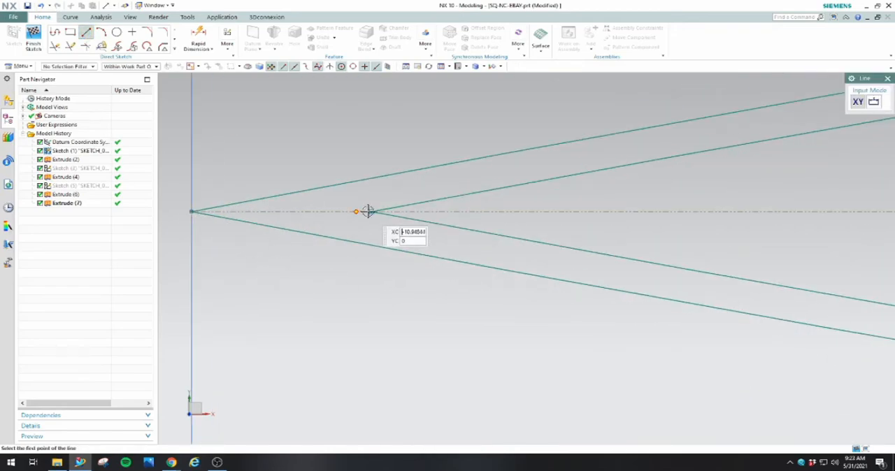
left_click(375, 211)
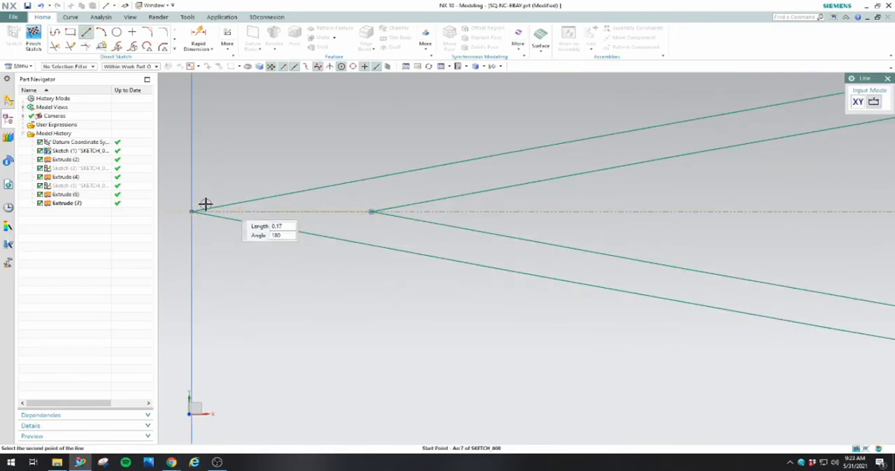
left_click(189, 212)
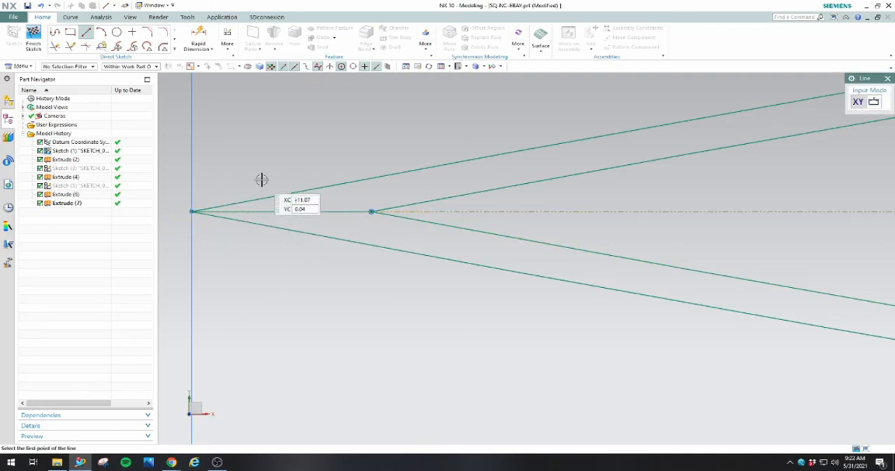
right_click(260, 180)
left_click(281, 201)
scroll(289, 205, "down", 6)
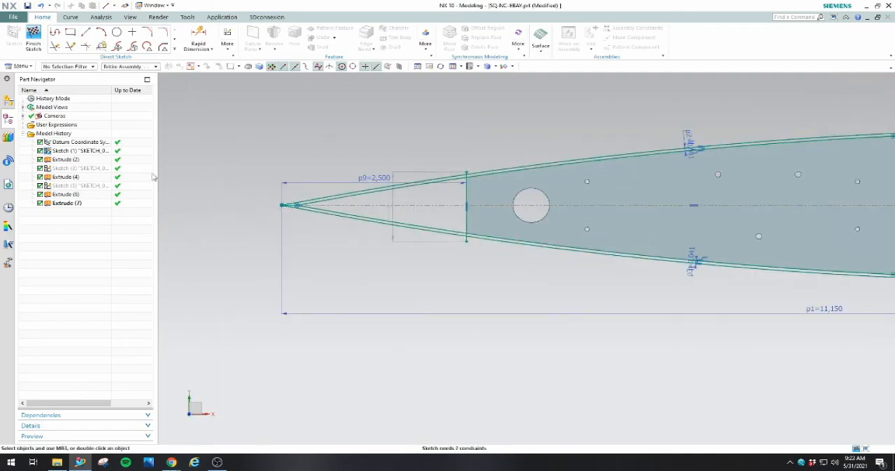
left_click(33, 36)
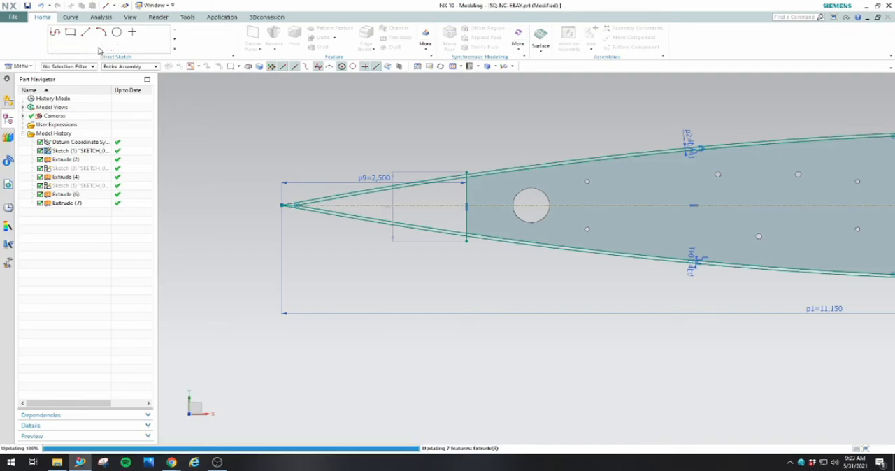
Start a Revolve and select the upper nose cone wall regions, from the tip to the open end, as the section
left_click(119, 35)
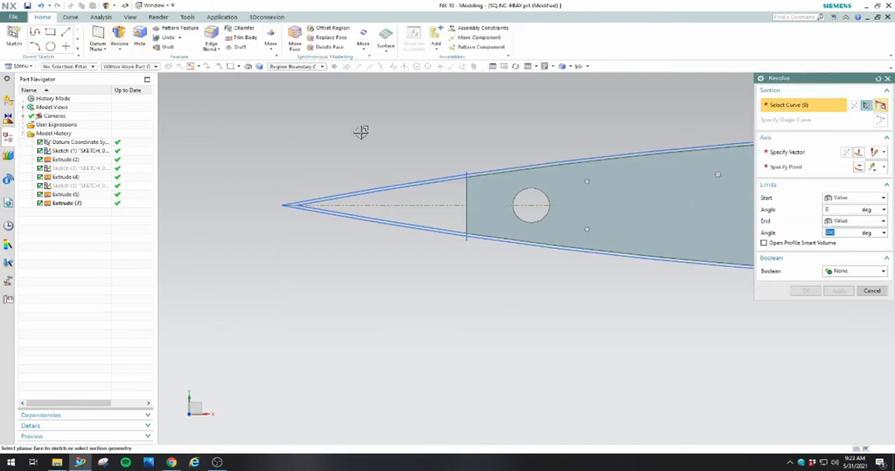
left_click(423, 181)
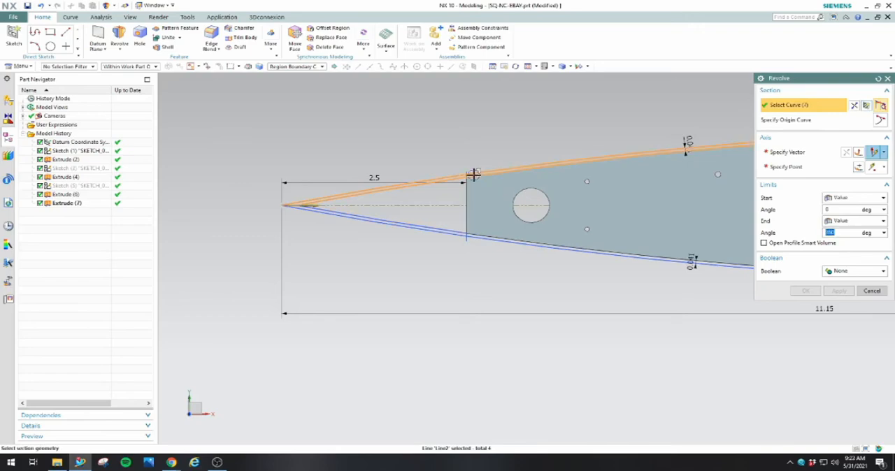
scroll(422, 179, "down", 3)
scroll(422, 179, "up", 6)
left_click(489, 211)
left_click(537, 208)
scroll(536, 207, "down", 5)
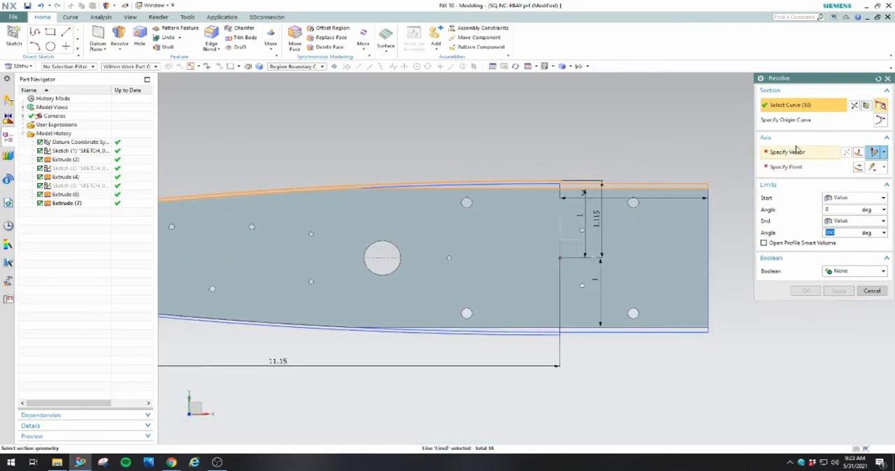
Define the revolve axis along the X direction through the midpoint of the sketch line at the plate's tip end
left_click(795, 151)
middle_click_drag(517, 307, 554, 277)
left_click(548, 272)
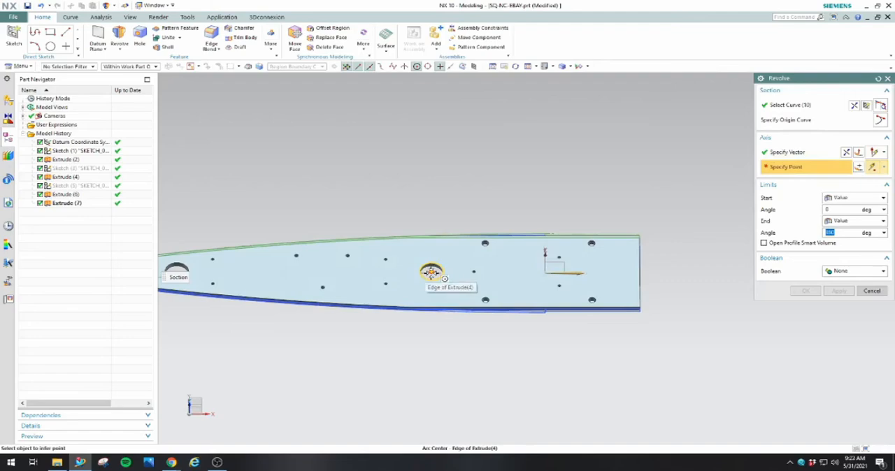
scroll(567, 281, "down", 4)
scroll(413, 281, "up", 9)
middle_click_drag(598, 260, 635, 259)
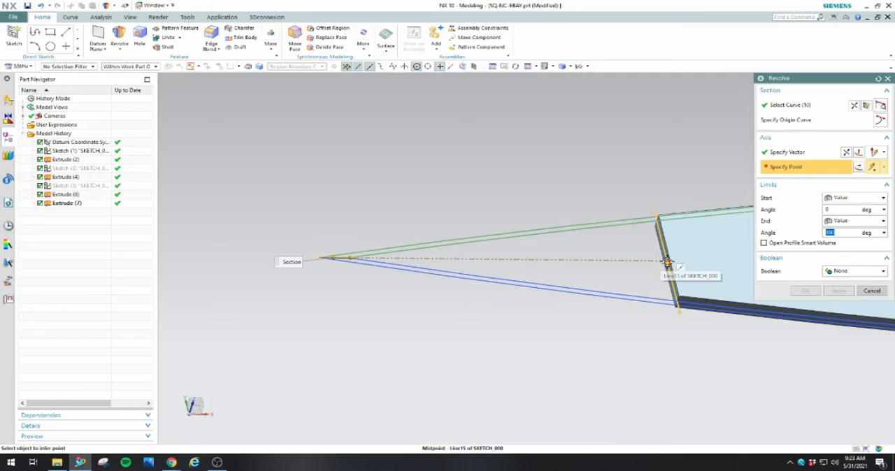
left_click(668, 263)
scroll(586, 284, "down", 5)
middle_click_drag(613, 320, 569, 284)
Complete the 360-degree revolve as a separate nose cone body with Boolean set to None
left_click(846, 271)
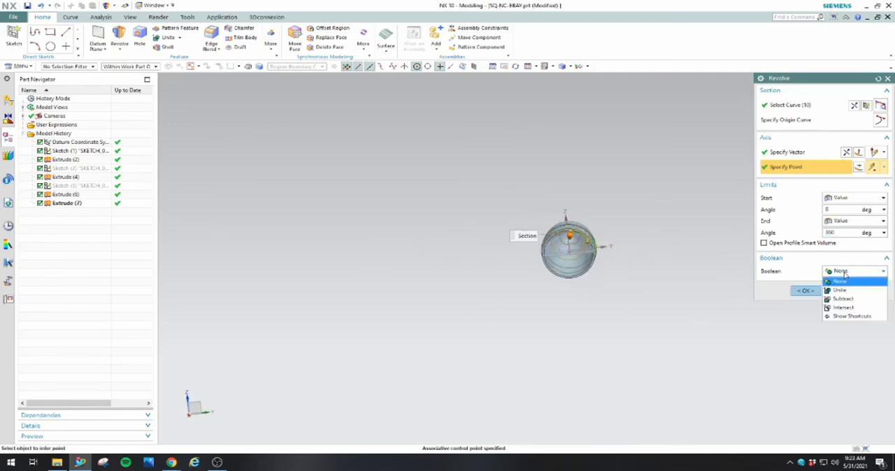
left_click(843, 295)
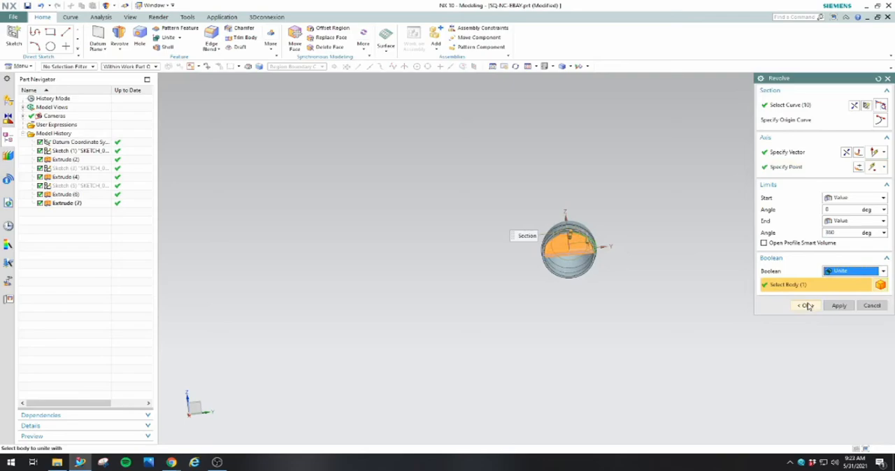
left_click(845, 271)
left_click(840, 283)
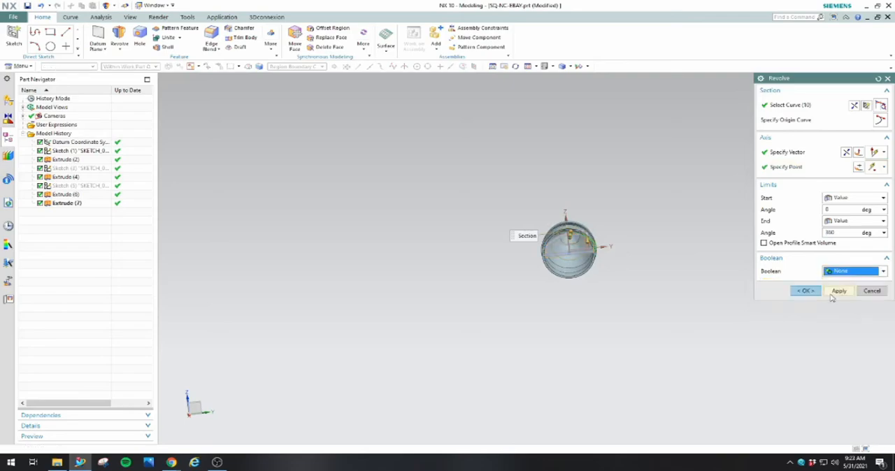
left_click(804, 291)
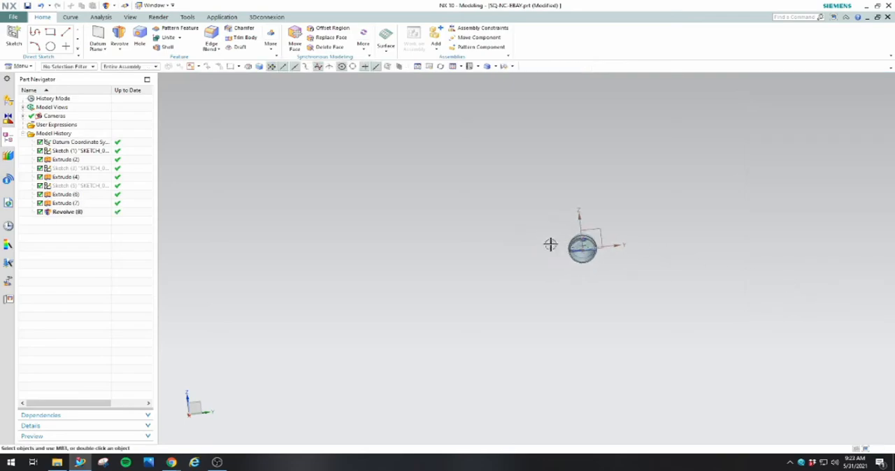
Examine how the plate sits inside the revolved nose cone shell from its open end
middle_click_drag(557, 247, 591, 251)
scroll(478, 230, "up", 5)
middle_click_drag(543, 269, 569, 278)
left_click(572, 288)
key("Escape")
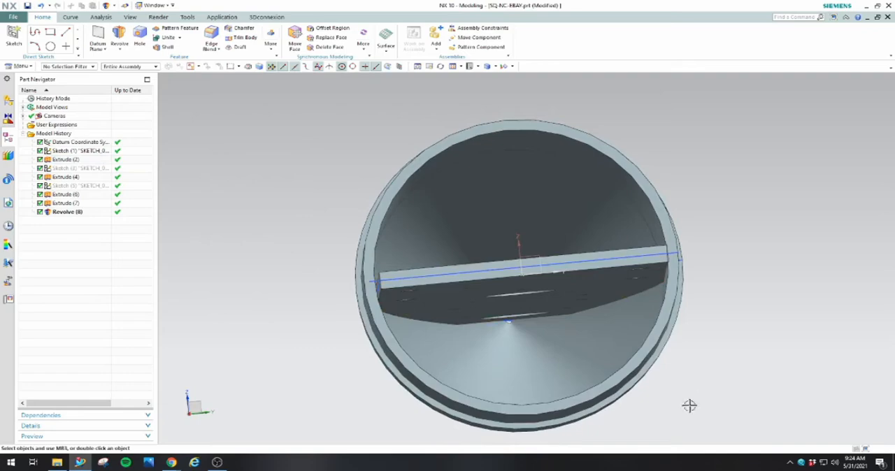
middle_click_drag(689, 406, 699, 383)
scroll(699, 381, "down", 2)
scroll(660, 283, "up", 4)
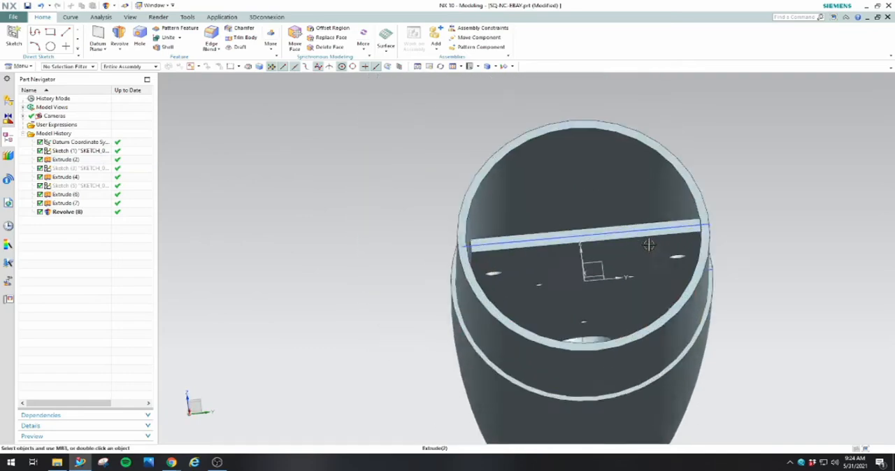
left_click(632, 271)
middle_click_drag(632, 279, 629, 295)
scroll(639, 278, "up", 2)
scroll(639, 277, "down", 5)
scroll(619, 319, "down", 2)
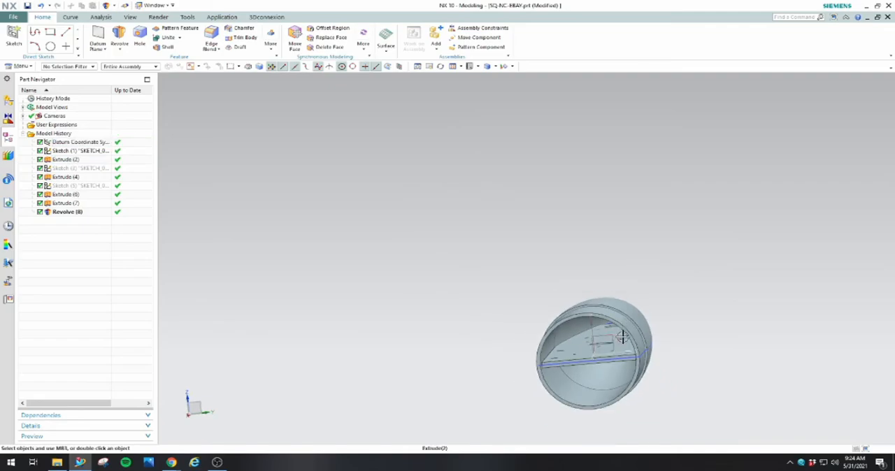
middle_click_drag(620, 336, 633, 334)
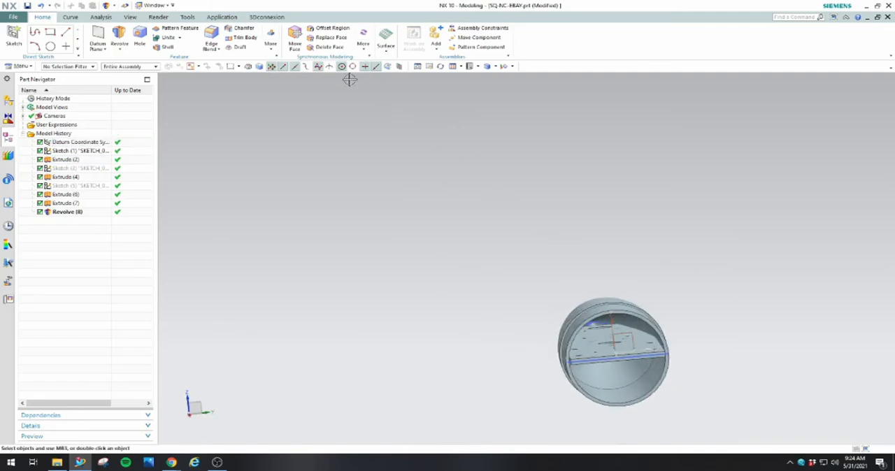
Create a One Plane section view cutting the nose cone and plate lengthwise, perpendicular to the plate
left_click(131, 17)
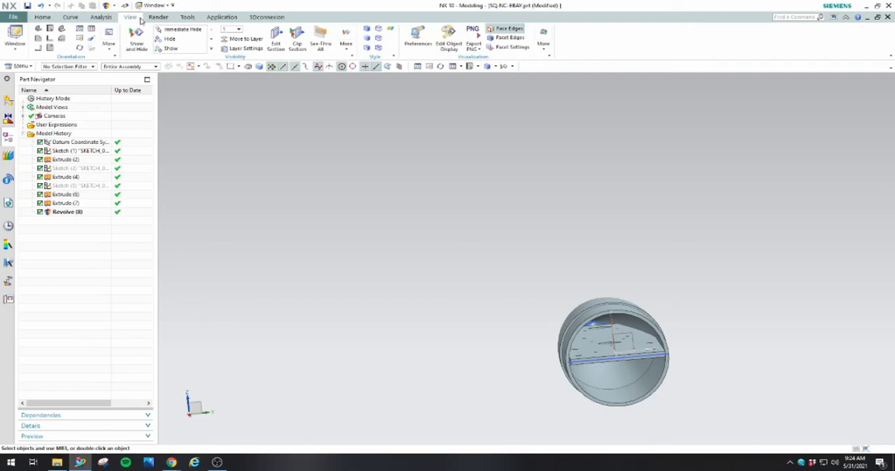
left_click(287, 36)
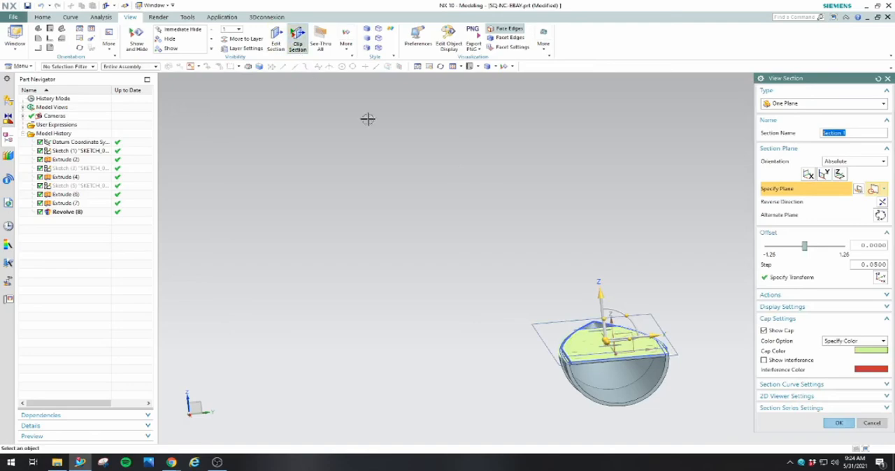
middle_click_drag(572, 227, 616, 282)
left_click_drag(626, 310, 594, 331)
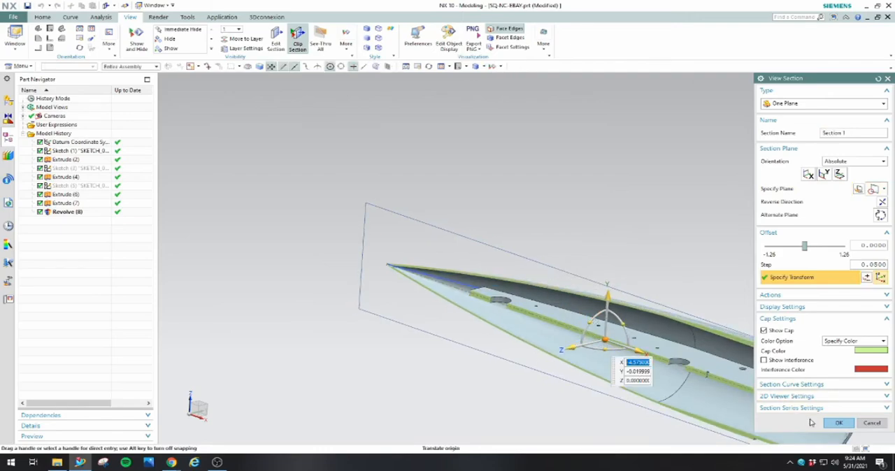
left_click(838, 423)
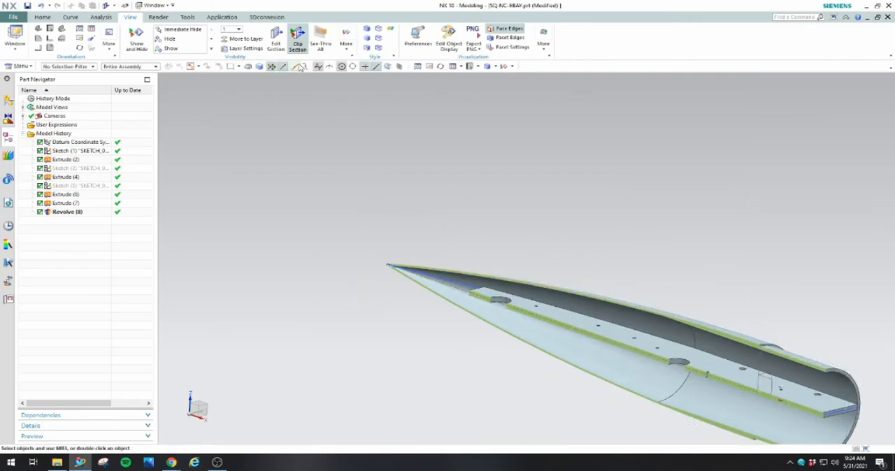
middle_click_drag(607, 274, 617, 226)
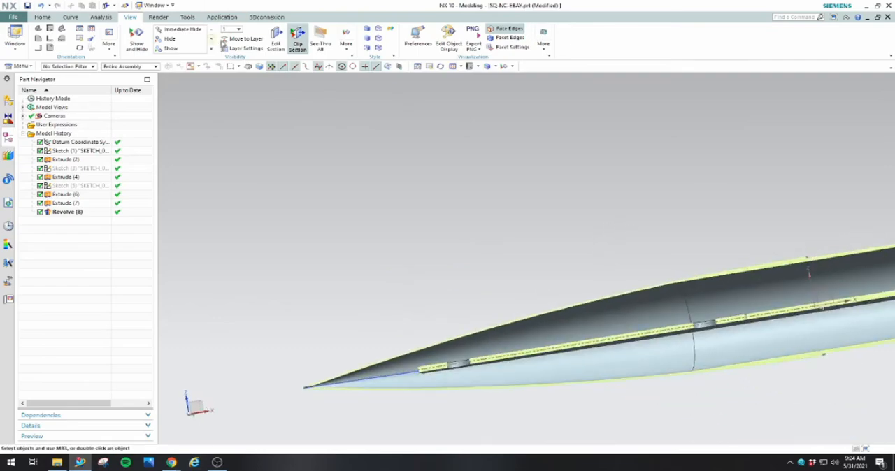
Edit the section view so its cap uses the Body Color option
left_click(277, 36)
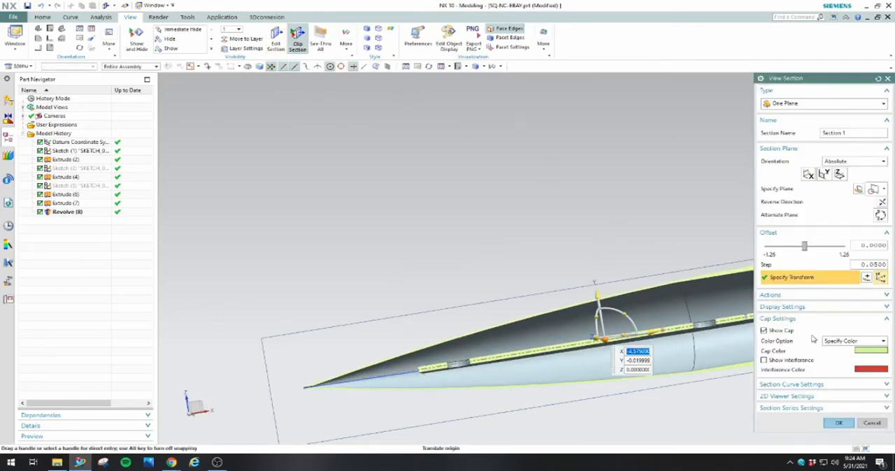
left_click(832, 341)
left_click(837, 349)
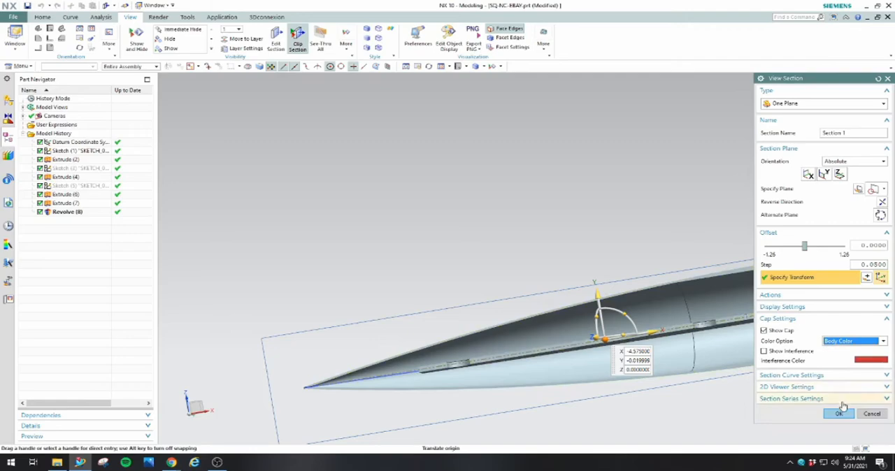
left_click(838, 423)
Inspect the plate's fit inside the sectioned nose cone from the tip to the open end
middle_click_drag(508, 193, 641, 310)
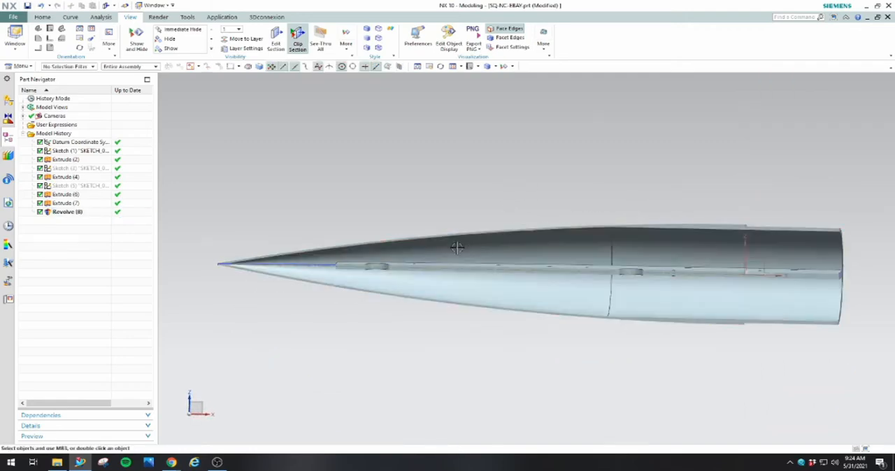
scroll(457, 248, "up", 5)
middle_click_drag(475, 260, 512, 269)
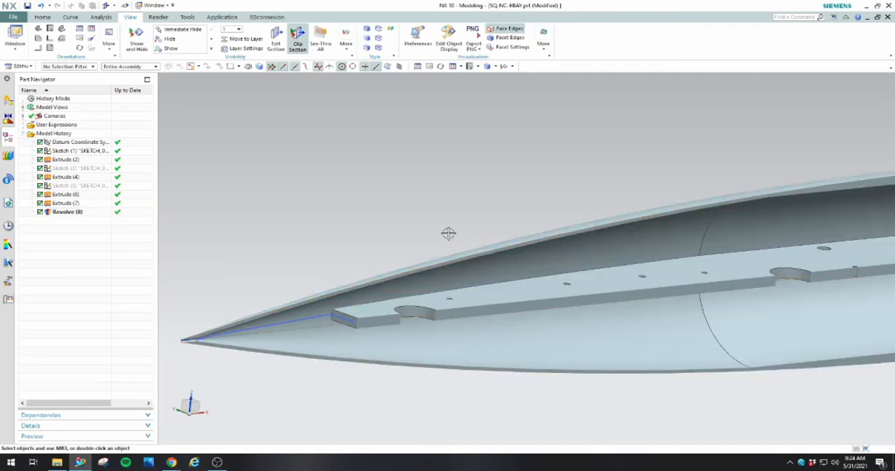
scroll(435, 259, "down", 5)
middle_click_drag(614, 259, 709, 282)
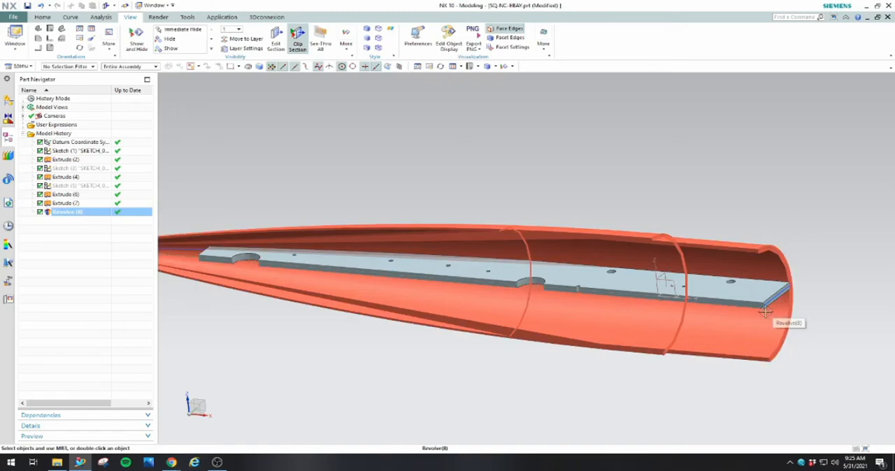
middle_click_drag(513, 359, 543, 350)
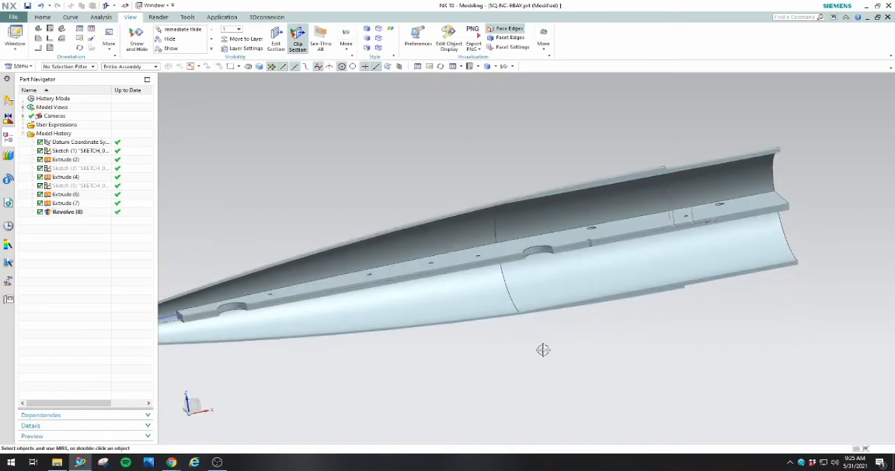
Measure the simple distance from the plate's tip-end edge to the inner wall of the nose cone
left_click(101, 17)
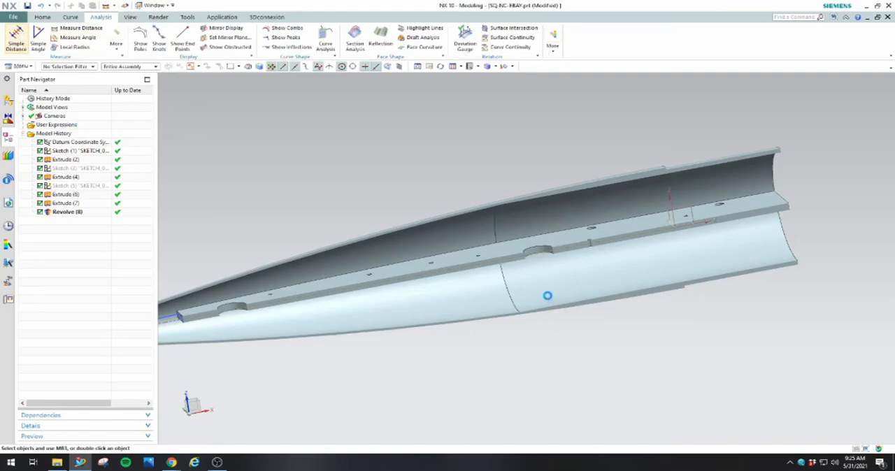
scroll(547, 295, "down", 6)
scroll(454, 277, "up", 5)
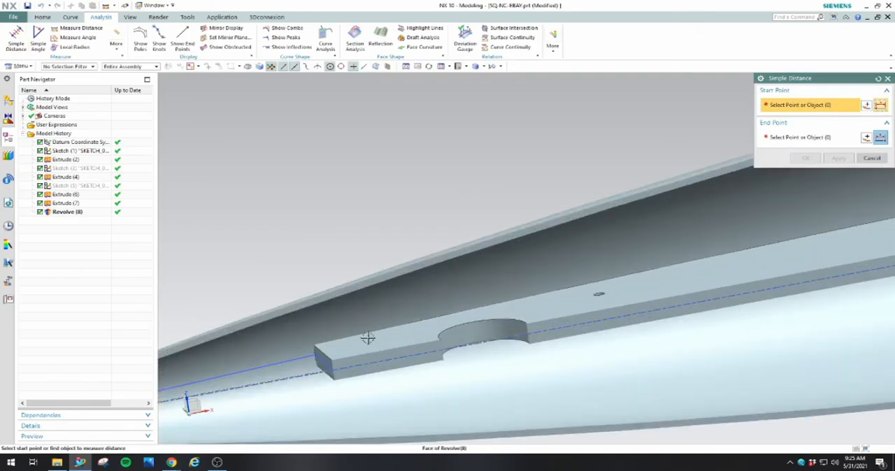
left_click(324, 354)
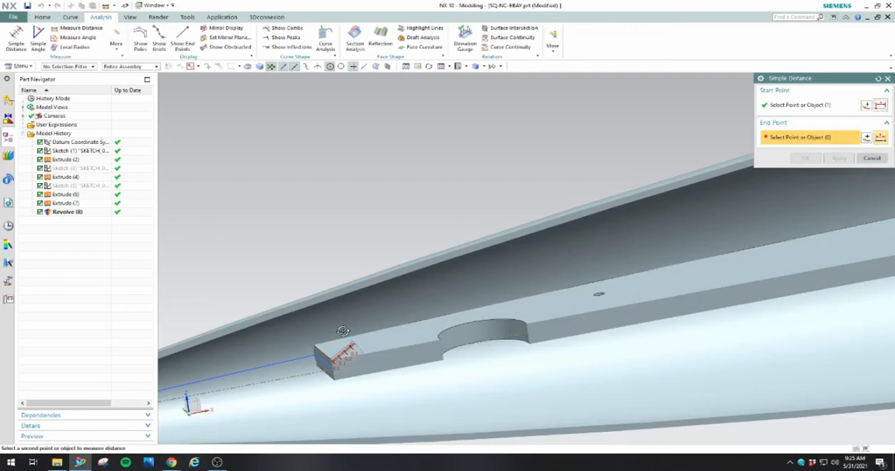
middle_click_drag(349, 329, 329, 310)
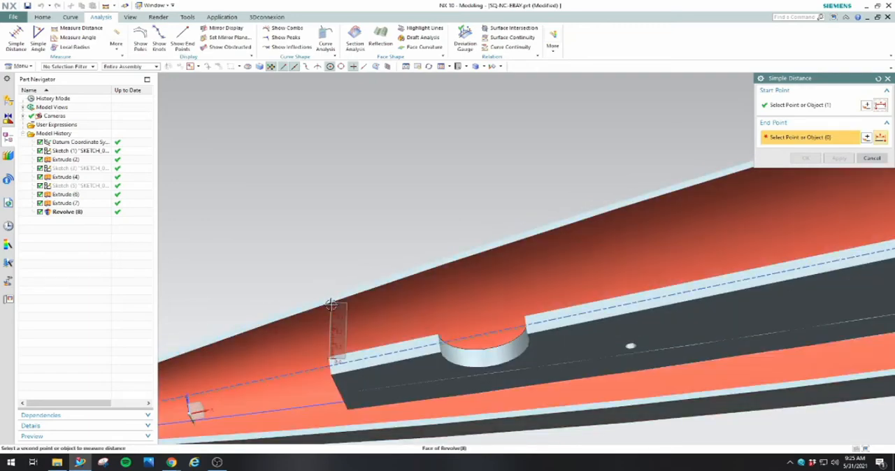
left_click(331, 306)
middle_click_drag(332, 305, 438, 345)
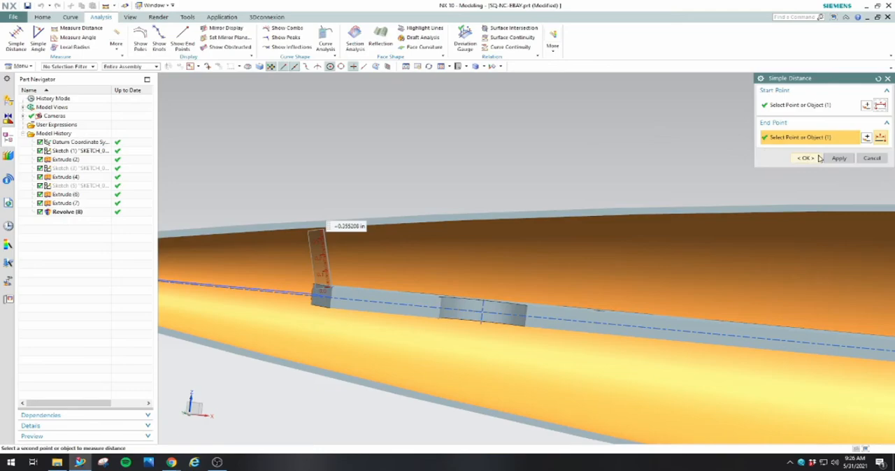
left_click(871, 158)
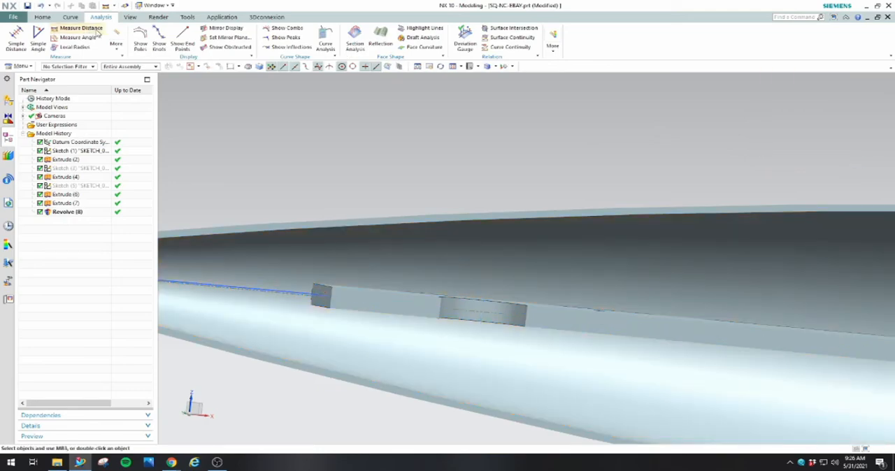
Measure the simple distance from the large hole nearest the tip to the inner wall of the nose cone
left_click(16, 39)
middle_click_drag(560, 273, 606, 266)
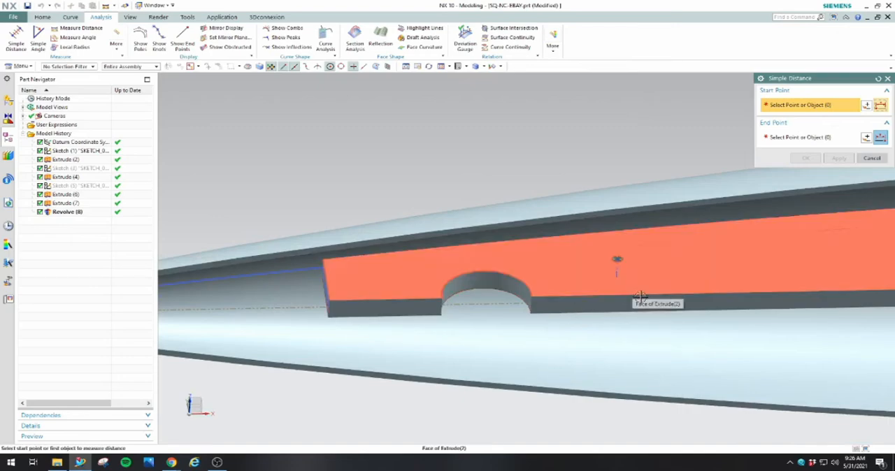
scroll(511, 276, "down", 3)
scroll(671, 296, "down", 3)
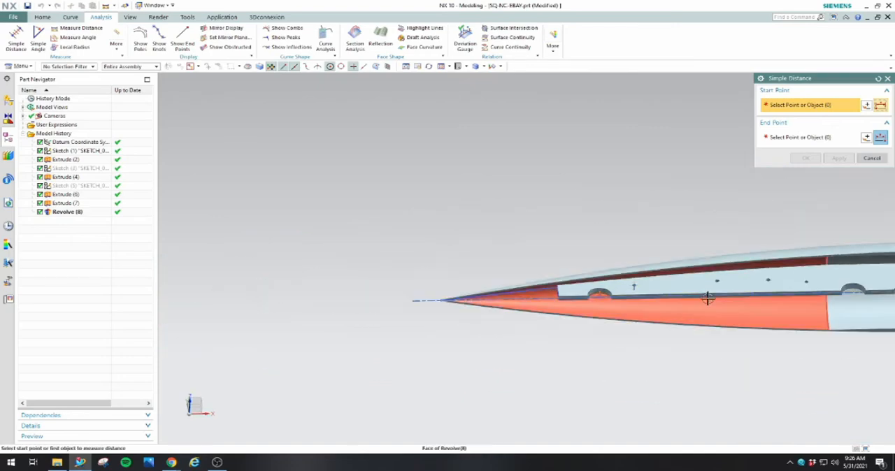
scroll(705, 298, "up", 3)
middle_click_drag(775, 282, 507, 333)
scroll(506, 333, "down", 2)
scroll(535, 315, "up", 5)
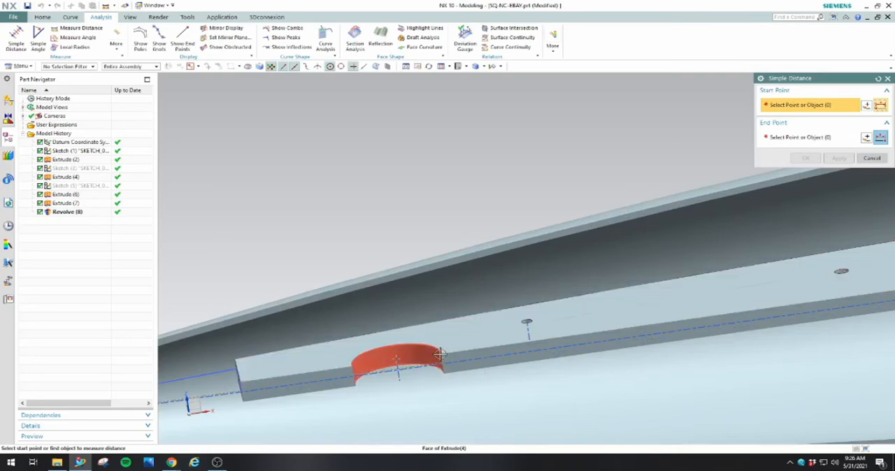
left_click(439, 355)
middle_click_drag(480, 320, 506, 325)
left_click(465, 276)
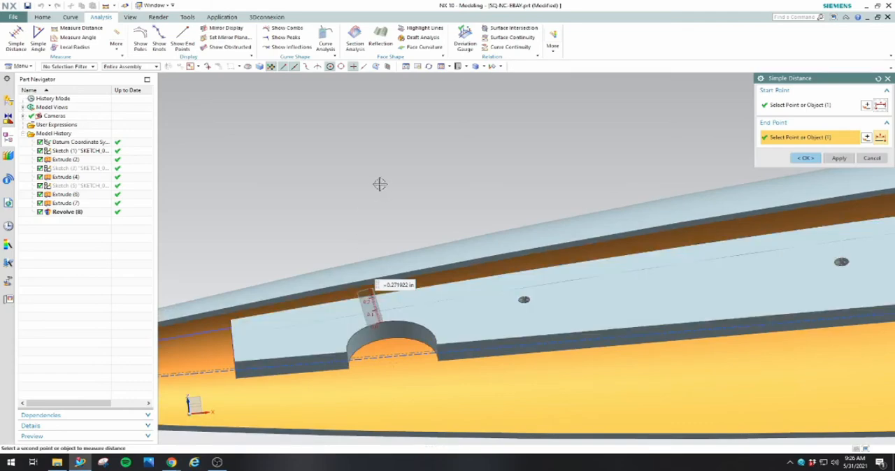
left_click(877, 161)
middle_click_drag(625, 202, 549, 275)
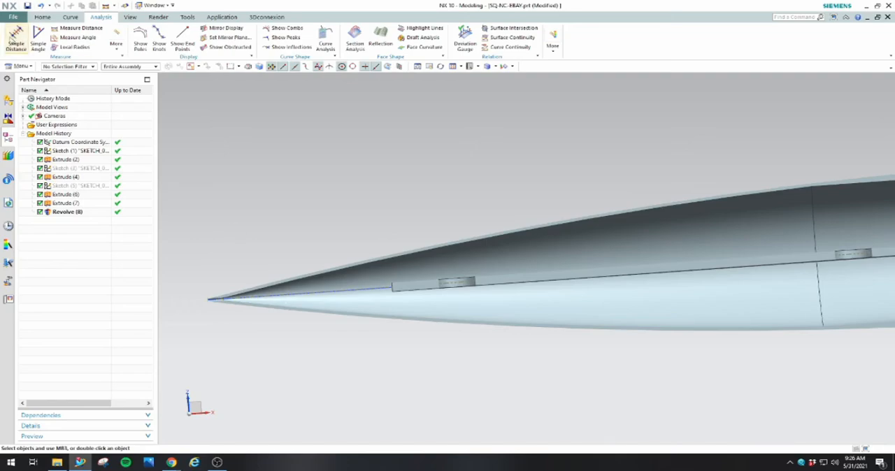
Turn off the section clipping and hide the revolved nose cone shell
scroll(631, 214, "down", 6)
middle_click_drag(615, 235, 578, 279)
right_click(67, 212)
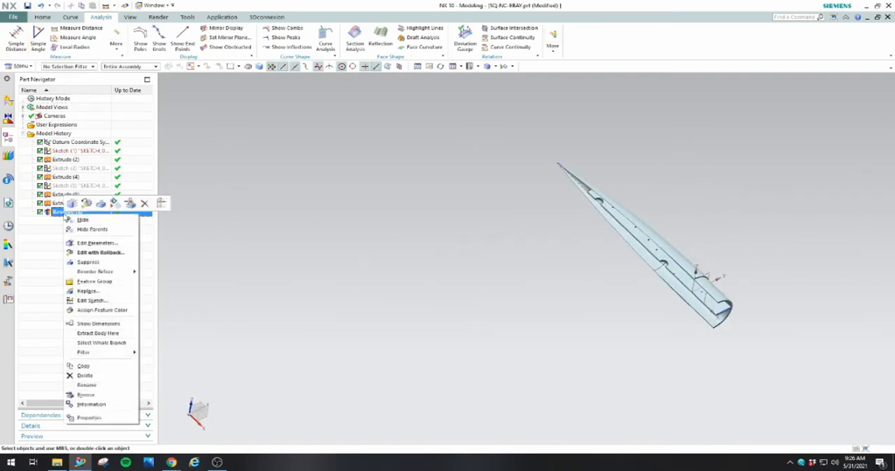
left_click(130, 17)
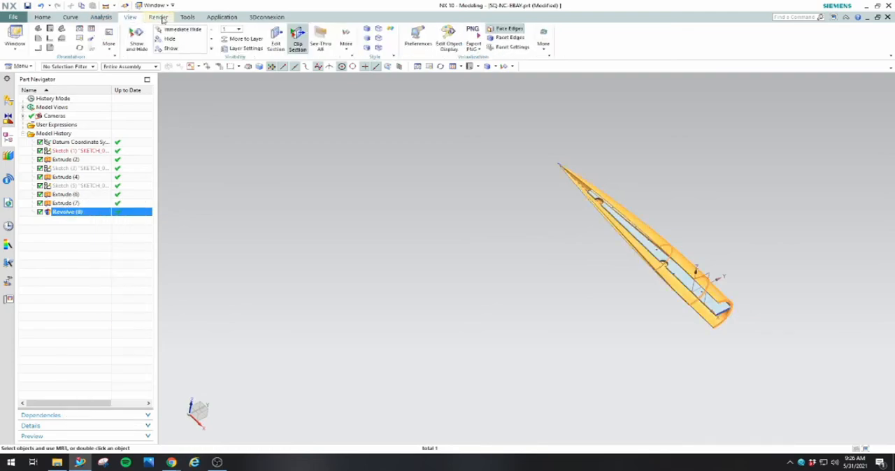
left_click(297, 38)
left_click(346, 225)
key("Escape")
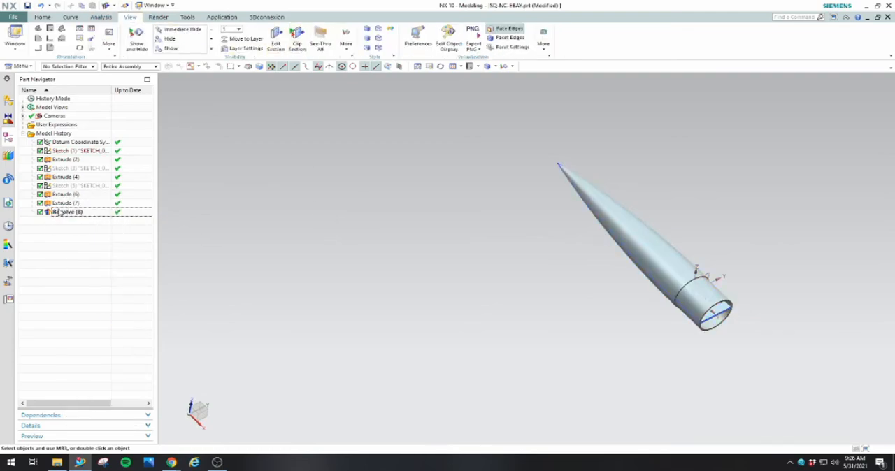
right_click(60, 213)
left_click(73, 223)
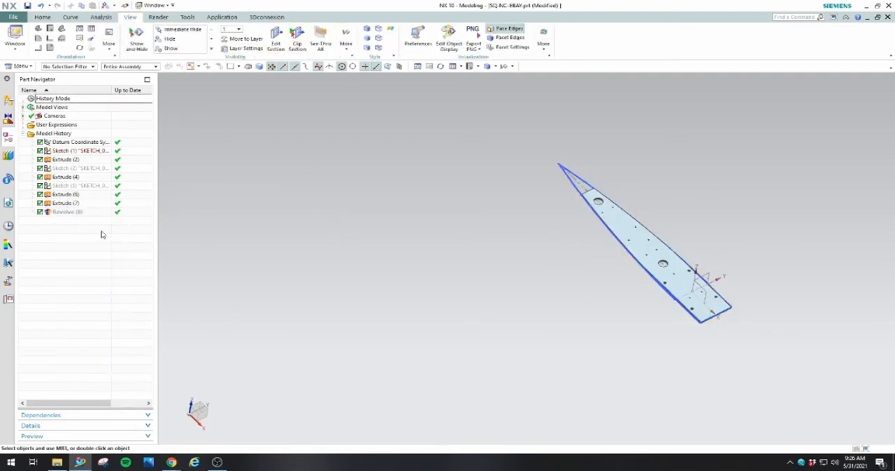
In the nose cone profile sketch, draw a vertical line across the plate at the small holes beside the large hole nearest the tip
middle_click_drag(572, 314, 738, 230)
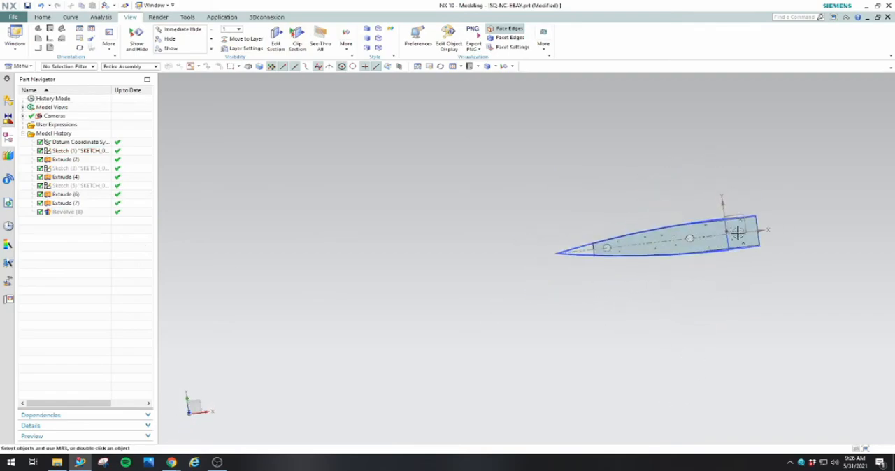
scroll(714, 240, "up", 2)
scroll(714, 239, "up", 2)
middle_click_drag(783, 170, 764, 212)
scroll(764, 212, "down", 3)
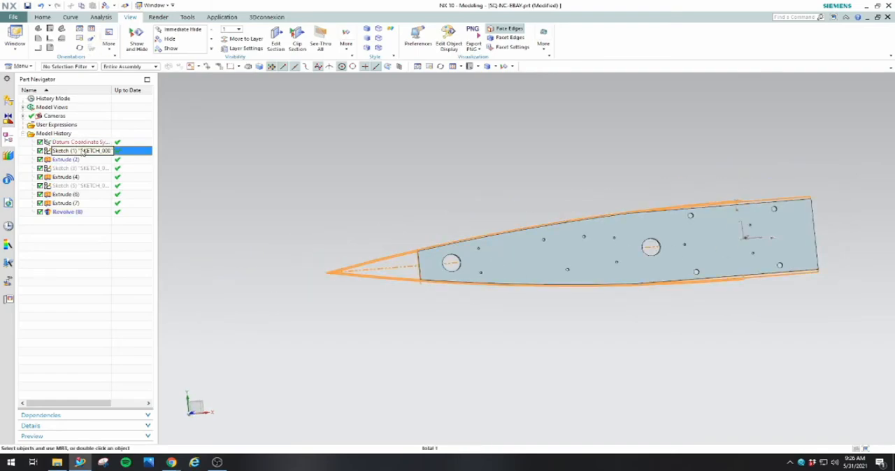
left_click(103, 151)
double_click(103, 151)
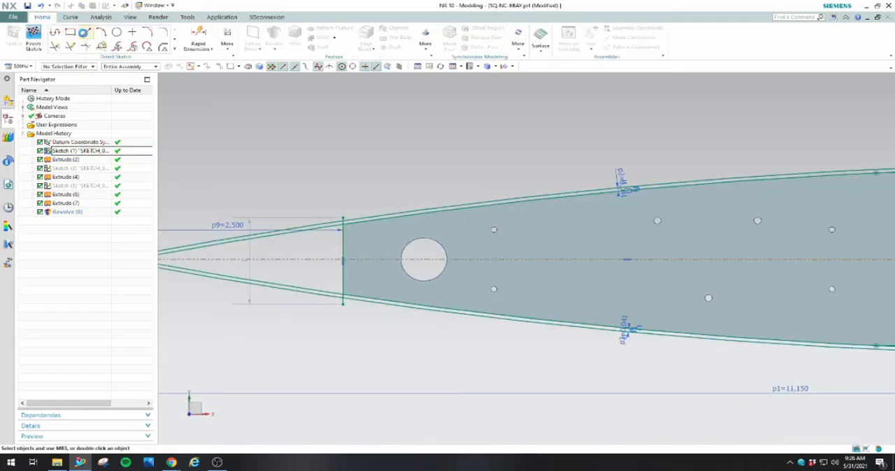
key("l")
left_click(490, 179)
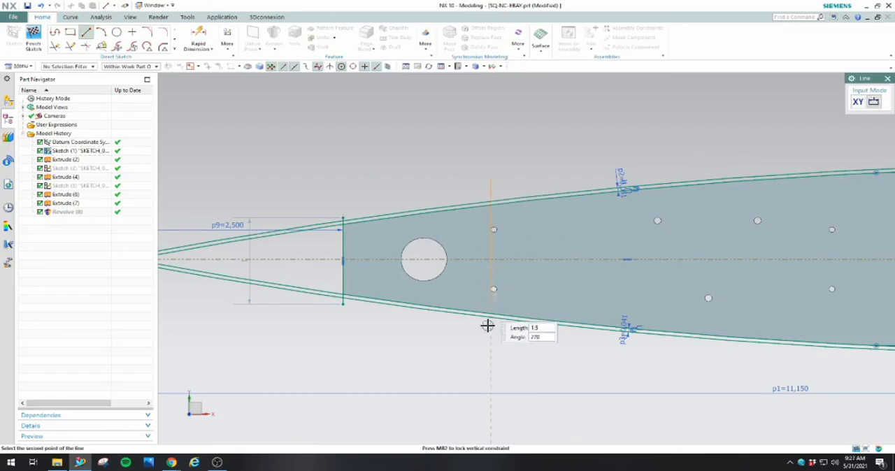
left_click(491, 352)
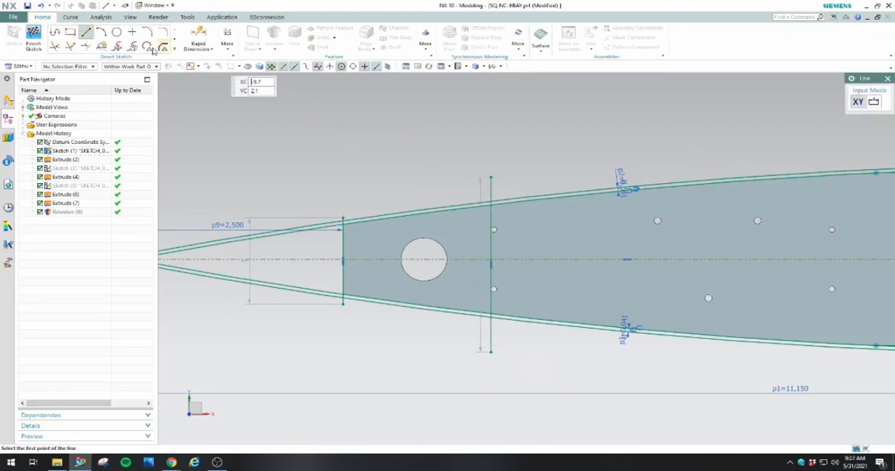
Trim the vertical line so it spans only from the upper inner profile curve to the centerline
left_click(54, 46)
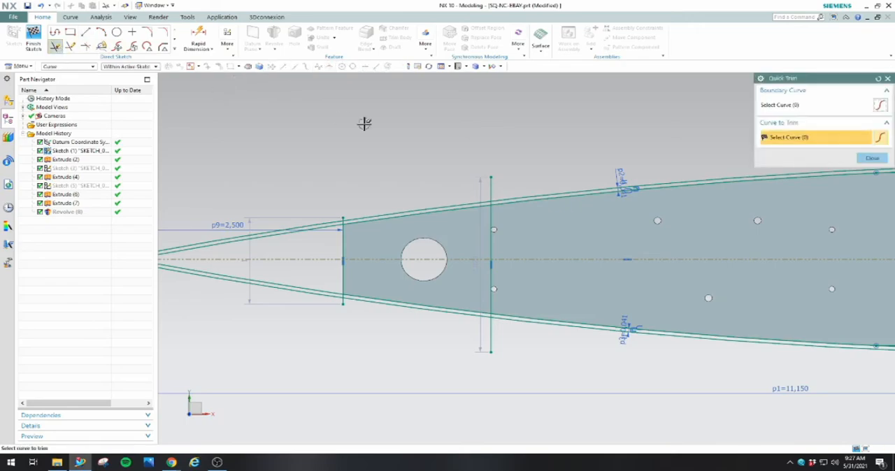
scroll(391, 134, "down", 3)
scroll(514, 172, "up", 5)
scroll(221, 116, "up", 4)
left_click_drag(340, 189, 425, 175)
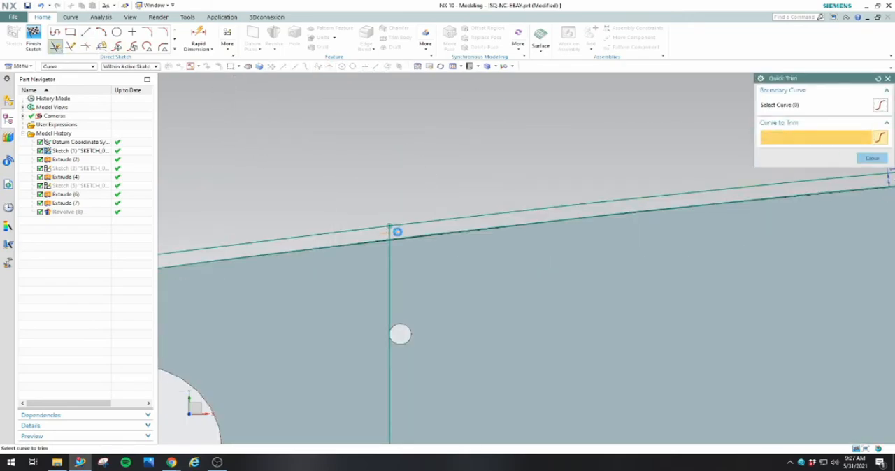
scroll(514, 154, "down", 3)
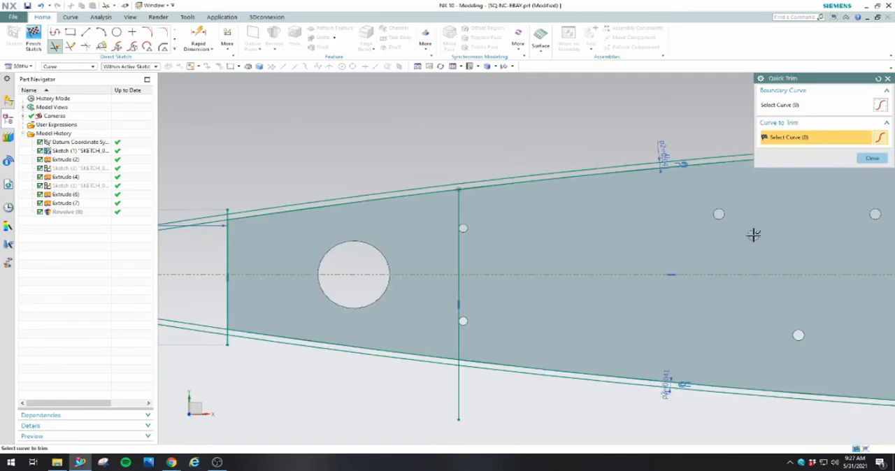
mouse_move(442, 405)
left_mouse_down()
mouse_move(493, 401)
mouse_move(464, 385)
mouse_move(489, 387)
left_mouse_up()
scroll(448, 352, "up", 5)
left_click_drag(463, 341, 517, 337)
left_click(869, 159)
Check the trimmed line's length with a rapid dimension without placing it, and delete the line
scroll(758, 250, "down", 5)
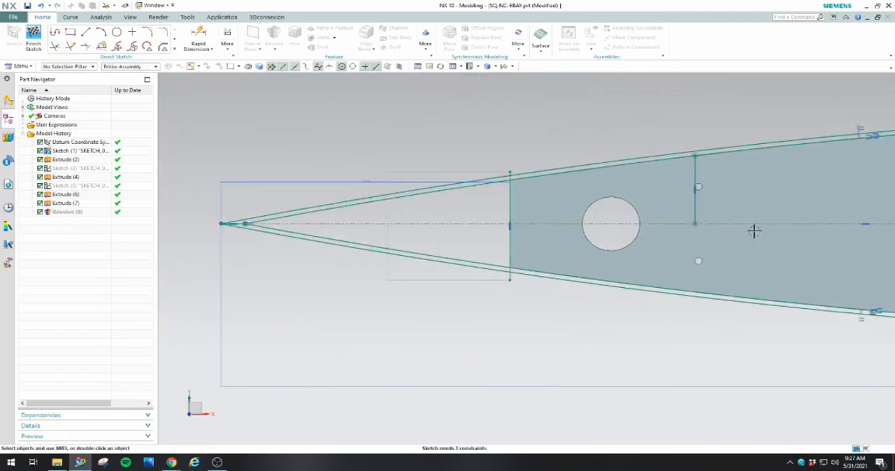
scroll(797, 105, "up", 3)
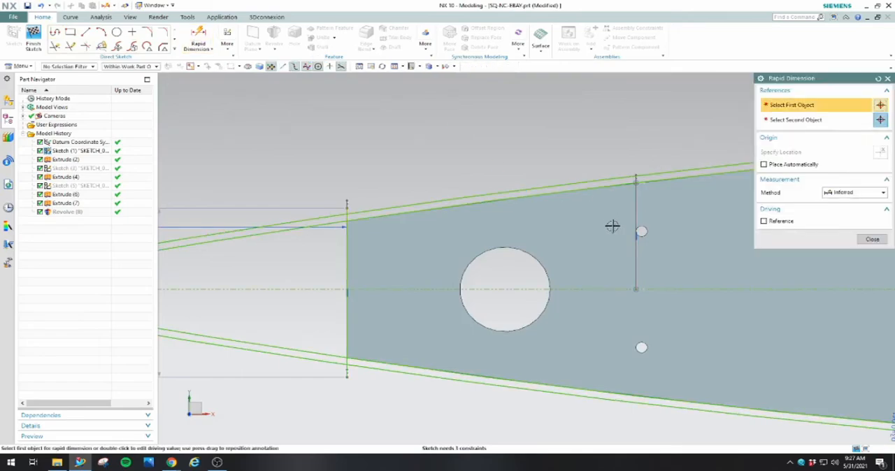
left_click(635, 259)
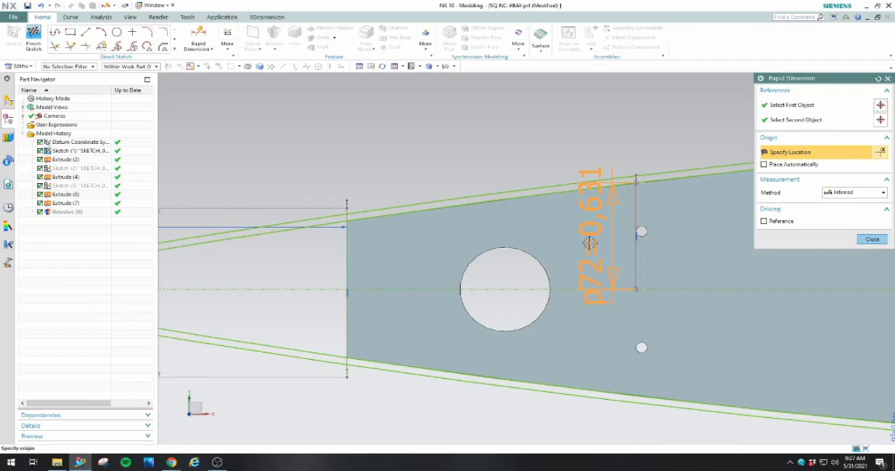
key("Escape")
left_click(634, 207)
scroll(634, 208, "down", 6)
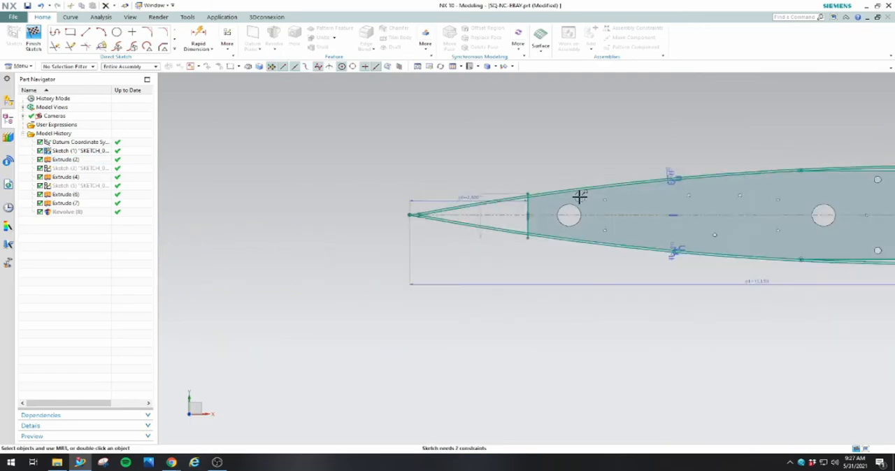
Finish the nose cone profile sketch and hide it
scroll(809, 175, "up", 3)
middle_click_drag(631, 144, 620, 118)
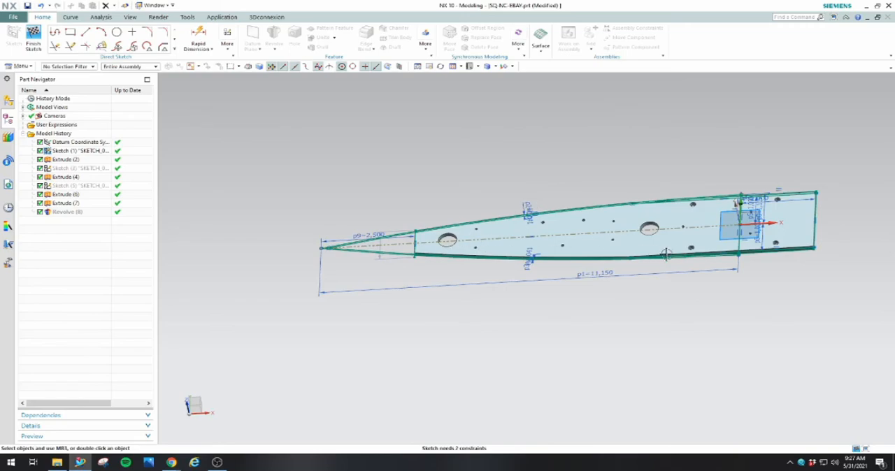
key("F8")
left_click(572, 253)
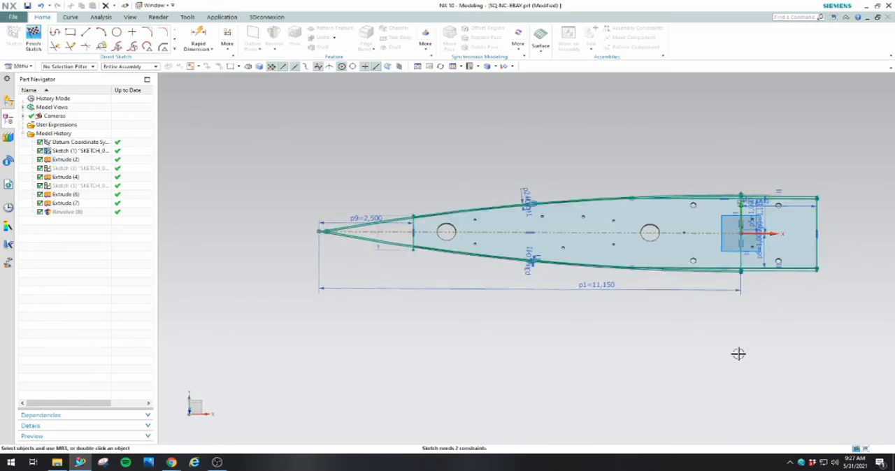
left_click(40, 43)
mouse_move(424, 362)
middle_mouse_down()
mouse_move(437, 316)
mouse_move(401, 318)
mouse_move(398, 336)
middle_mouse_up()
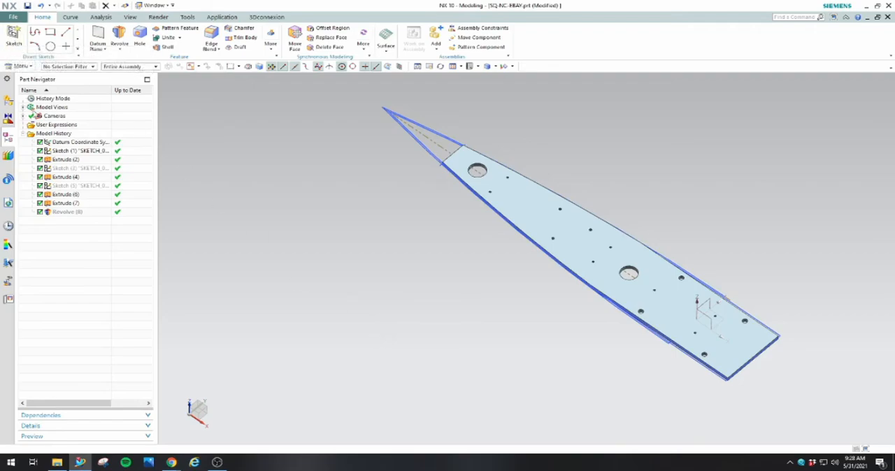
left_click(76, 152)
right_click(75, 153)
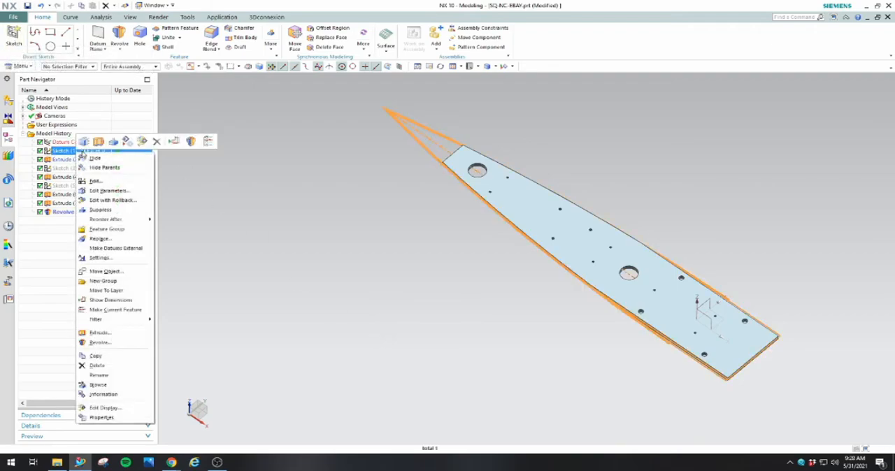
left_click(88, 158)
Create a sketch on the plate's wide end face and exit it without drawing anything
mouse_move(359, 311)
middle_mouse_down()
mouse_move(422, 311)
mouse_move(377, 286)
middle_mouse_up()
left_click(13, 36)
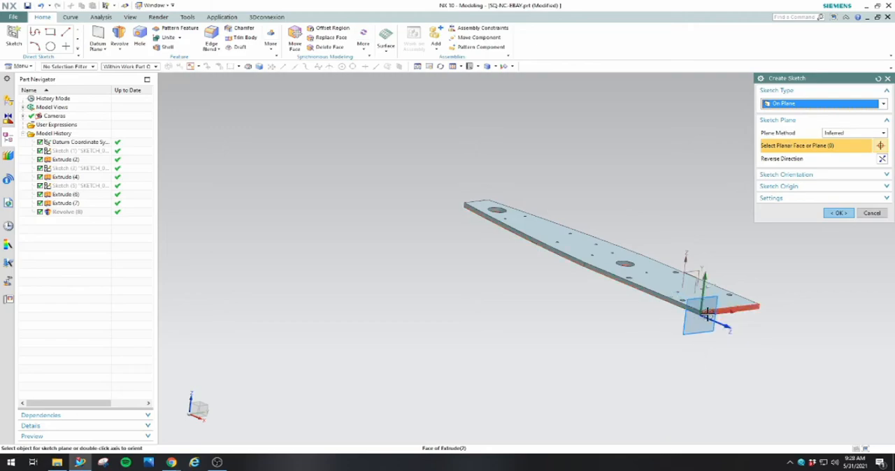
left_click(707, 316)
left_click(841, 213)
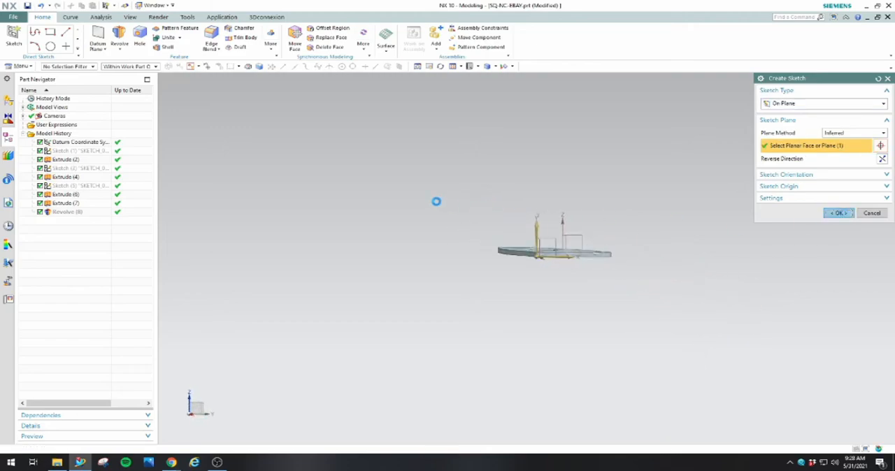
scroll(518, 270, "up", 5)
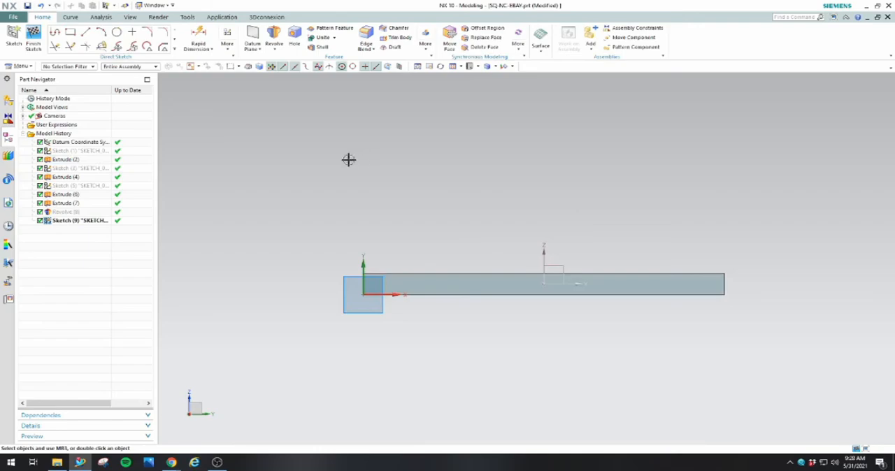
left_click(33, 37)
Delete the empty sketch on the plate's wide end face
scroll(430, 244, "down", 5)
middle_click_drag(429, 244, 482, 270)
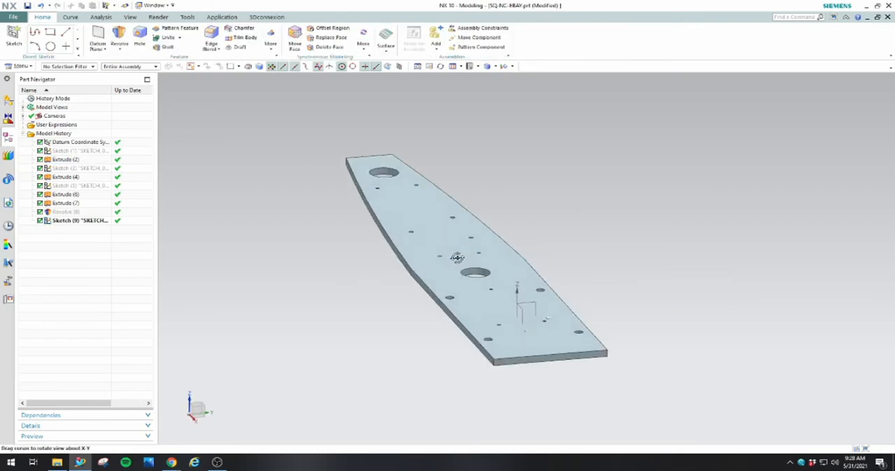
left_click(79, 221)
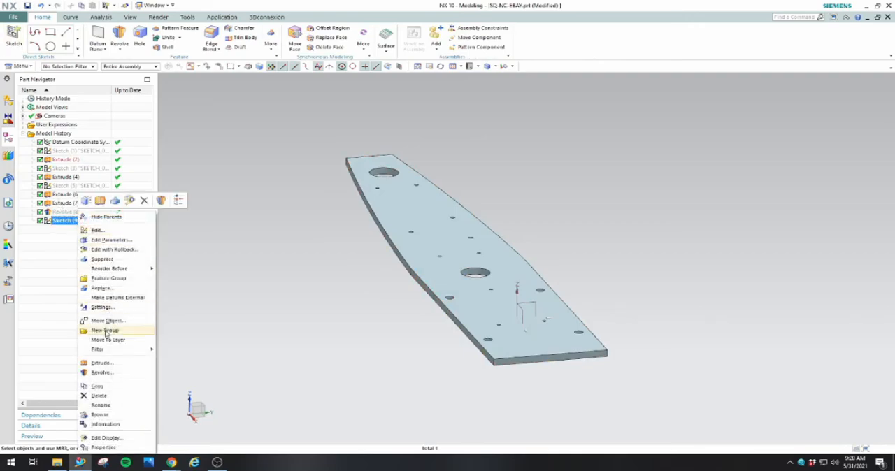
left_click(99, 395)
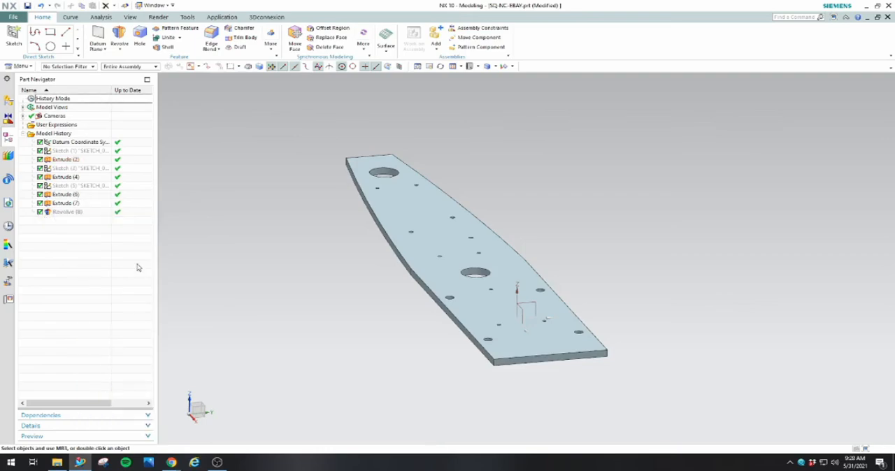
Show the nose cone profile sketch in the model again
left_click(70, 142)
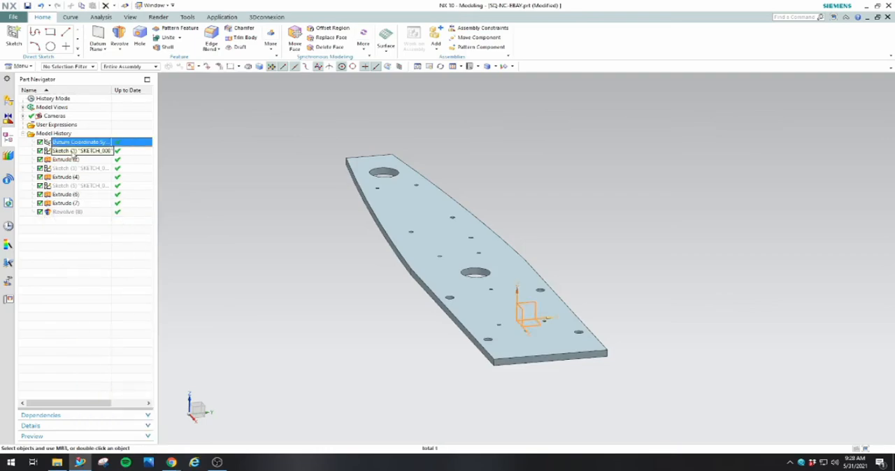
left_click(73, 151)
right_click(74, 151)
left_click(85, 161)
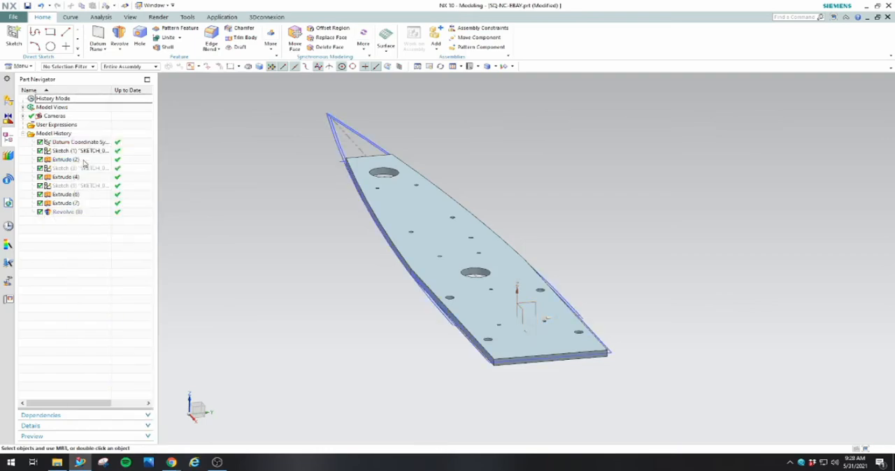
Edit the nose cone's Revolve feature and try Subtract as its Boolean against the plate
double_click(56, 212)
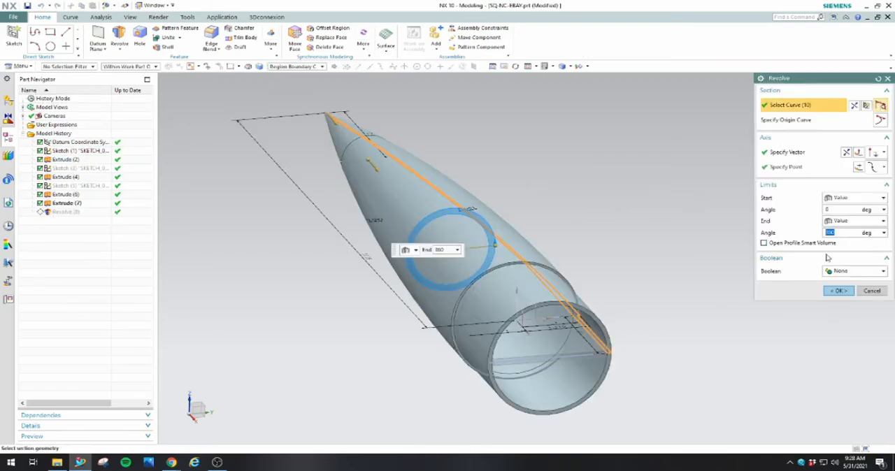
left_click(855, 271)
left_click(843, 306)
Inspect the plate's overlap with the previewed nose cone from the open end to the tip, and discard the Revolve edit
middle_click_drag(649, 310, 633, 293)
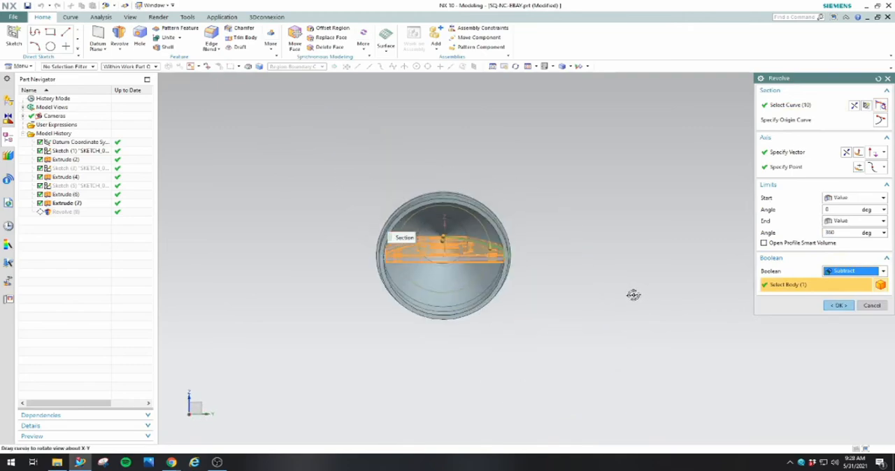
scroll(458, 259, "down", 2)
scroll(447, 294, "up", 7)
middle_click_drag(448, 264, 447, 270)
scroll(447, 264, "down", 4)
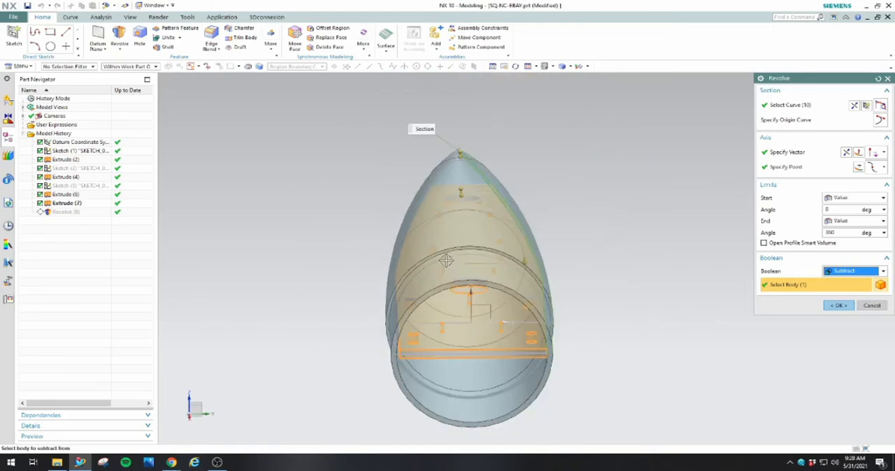
middle_click_drag(607, 284, 598, 311)
scroll(488, 209, "up", 5)
middle_click_drag(509, 234, 510, 214)
scroll(511, 195, "down", 8)
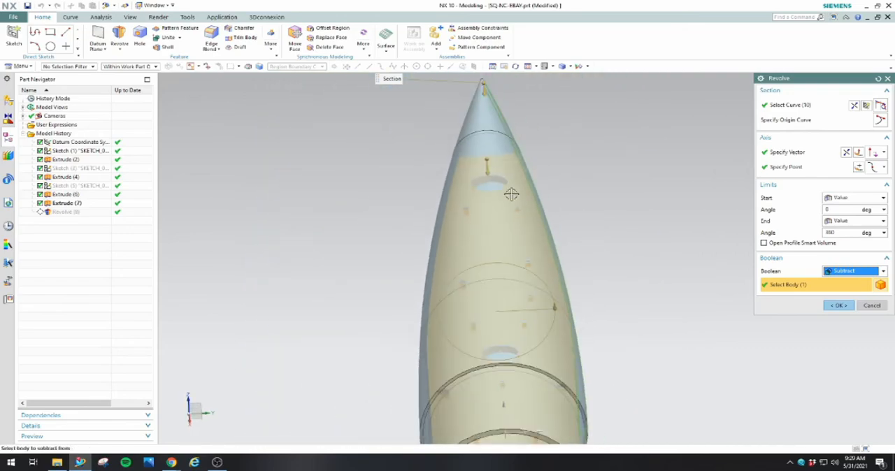
scroll(521, 265, "up", 6)
middle_click_drag(527, 322, 530, 301)
left_click(871, 306)
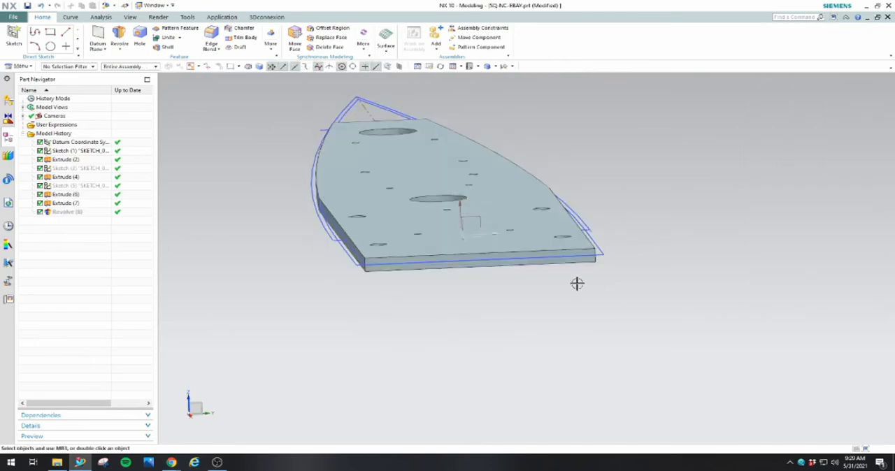
Open the nose cone profile sketch, examine its curves around the plate's wide end, and finish the sketch
double_click(444, 256)
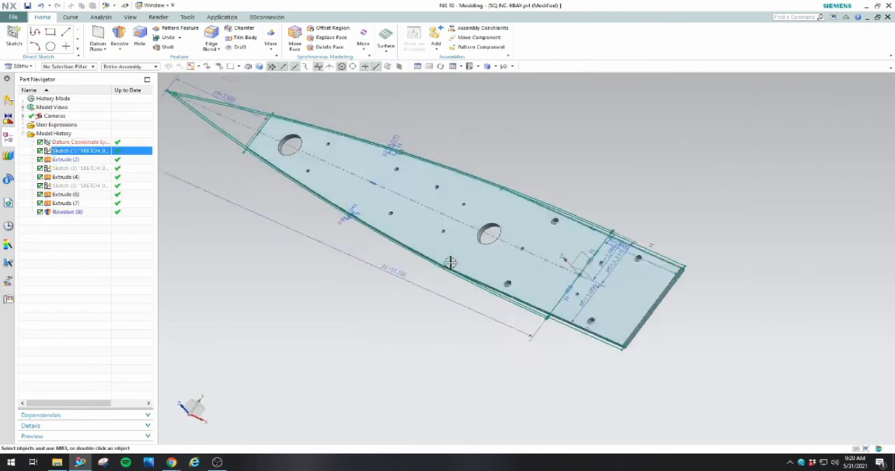
scroll(769, 273, "up", 5)
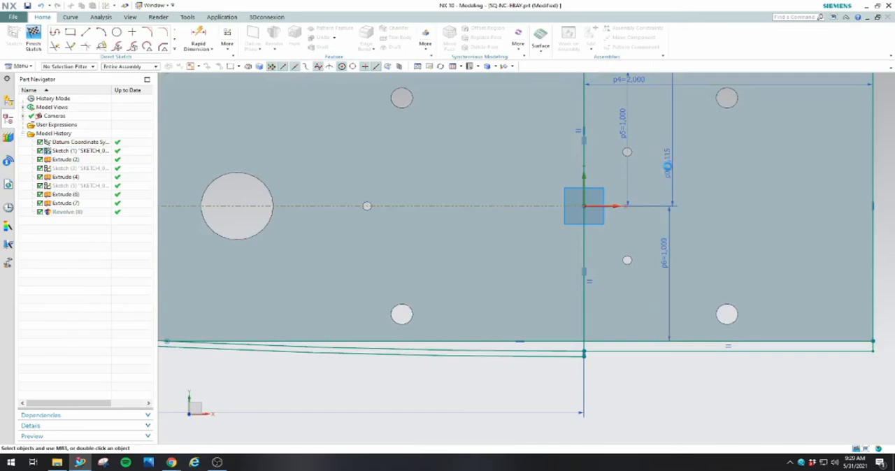
scroll(657, 160, "down", 3)
scroll(688, 160, "up", 1)
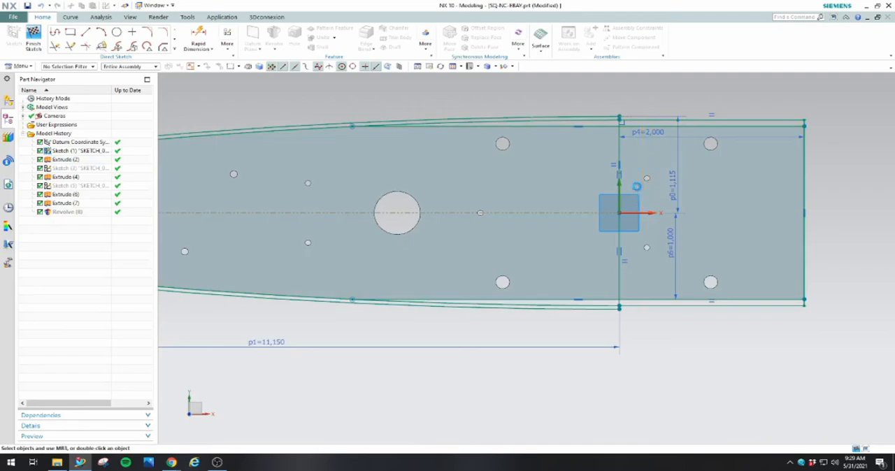
left_click(629, 260)
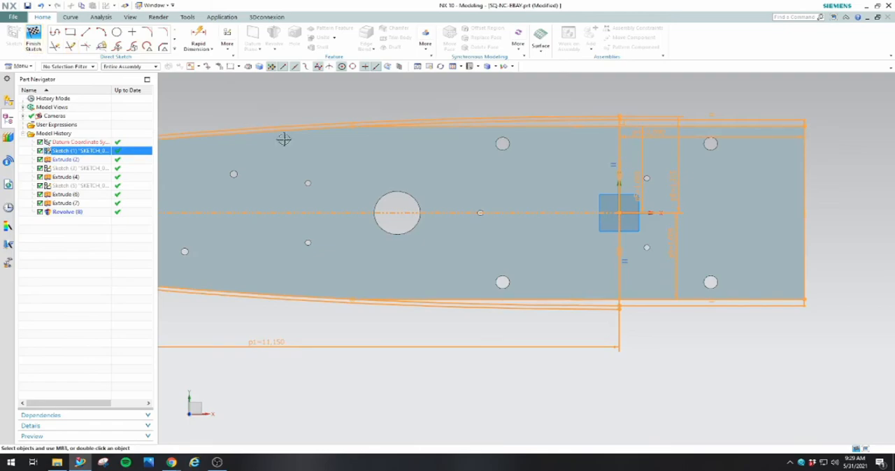
key("Escape")
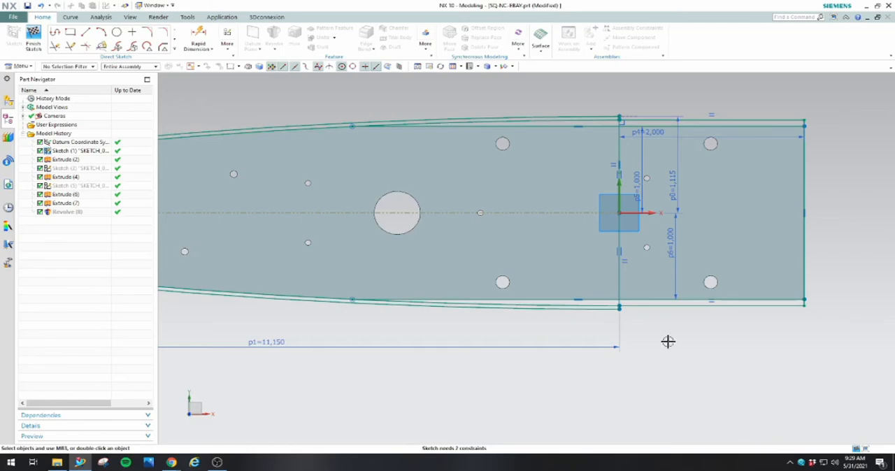
left_click(34, 41)
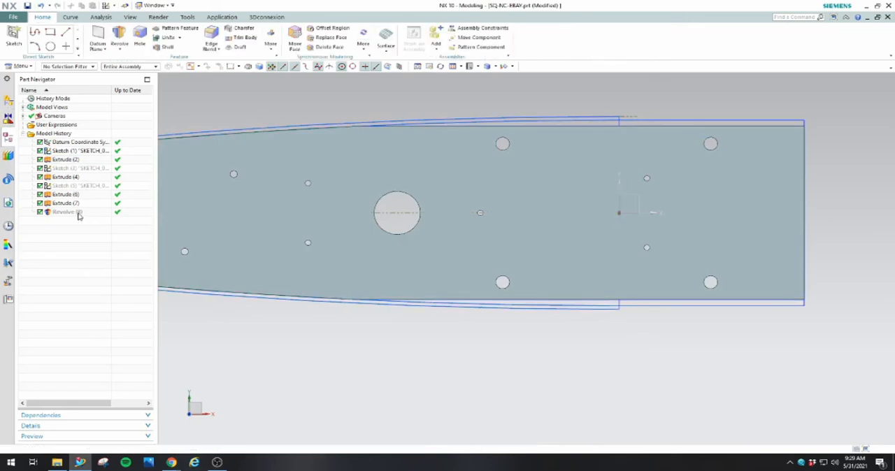
Reopen the nose cone's Revolve feature, check its axis point and section near the tip, and discard the edit
left_click(77, 213)
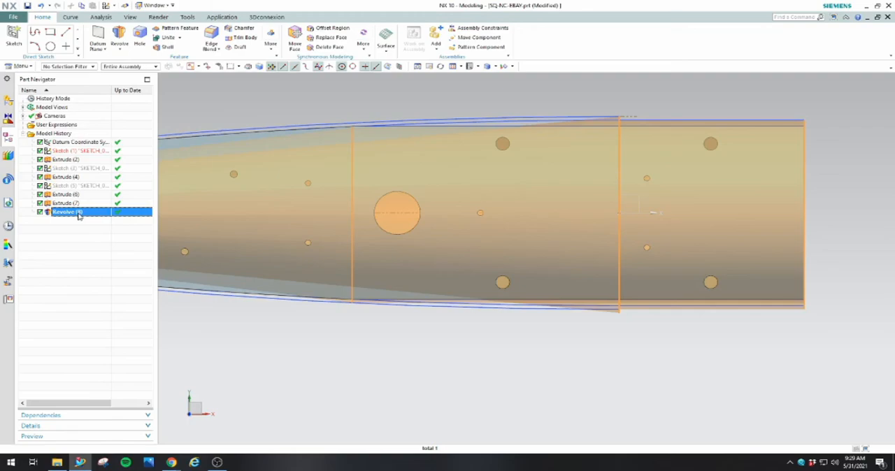
double_click(78, 213)
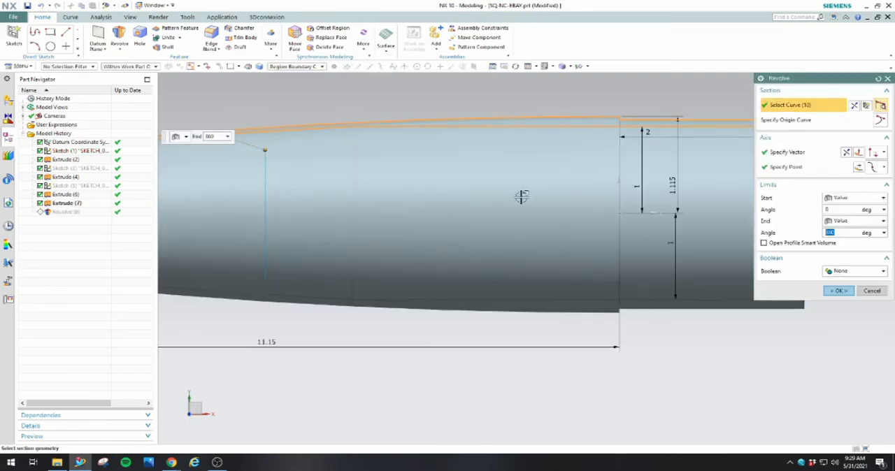
left_click(783, 170)
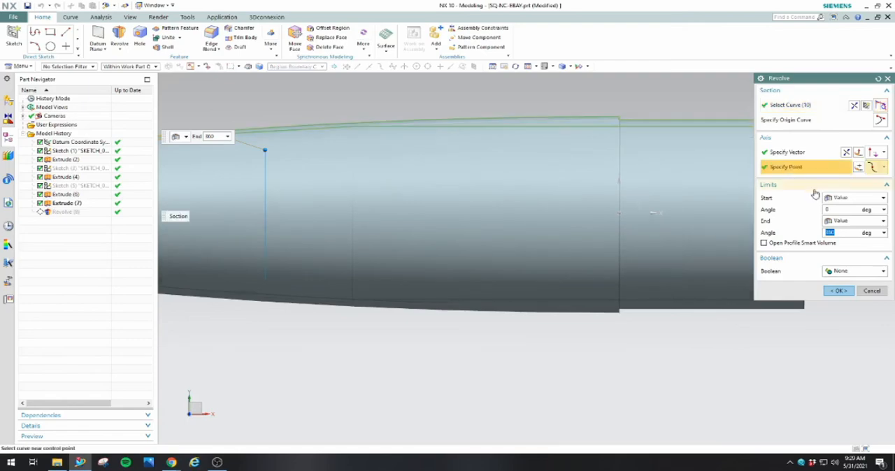
scroll(451, 239, "down", 5)
middle_click_drag(303, 265, 292, 242)
scroll(261, 259, "up", 3)
scroll(336, 300, "up", 5)
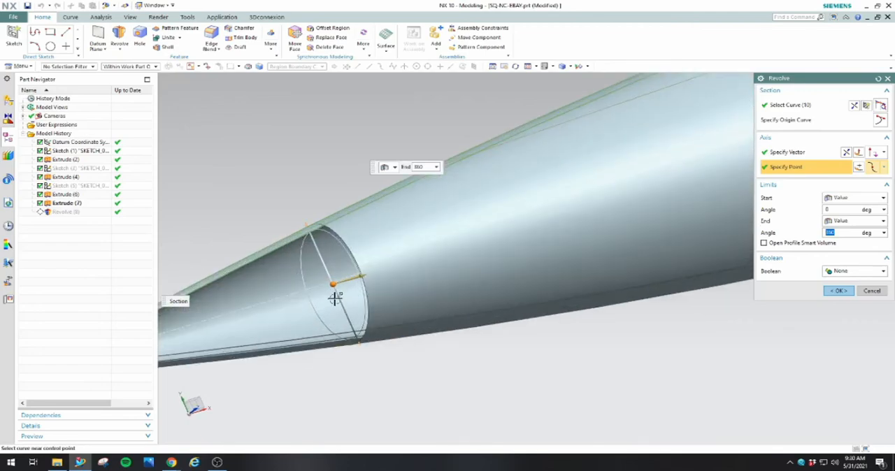
middle_click_drag(335, 300, 368, 285)
scroll(369, 281, "down", 6)
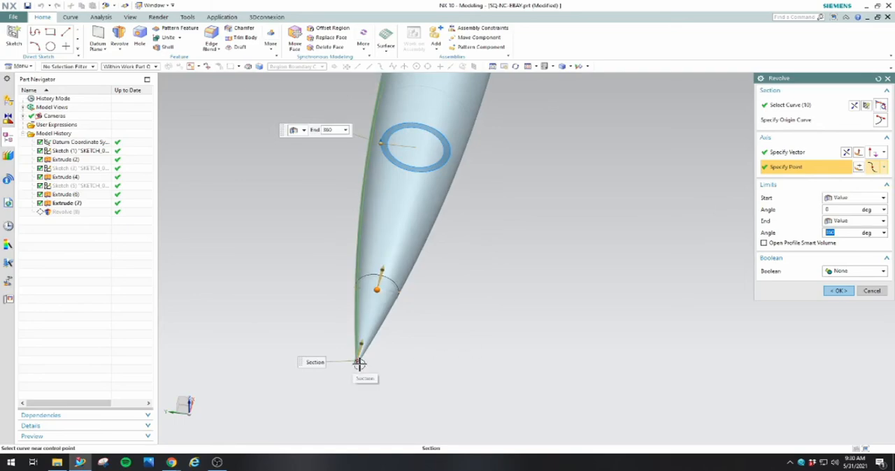
left_click(877, 295)
Delete the nose cone's Revolve feature and start a new Revolve with its axis point on the centerline at the tip
right_click(65, 212)
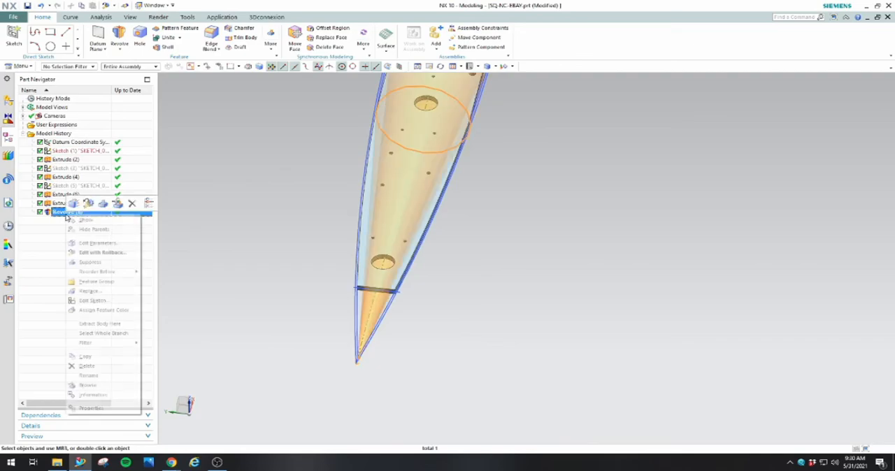
left_click(85, 365)
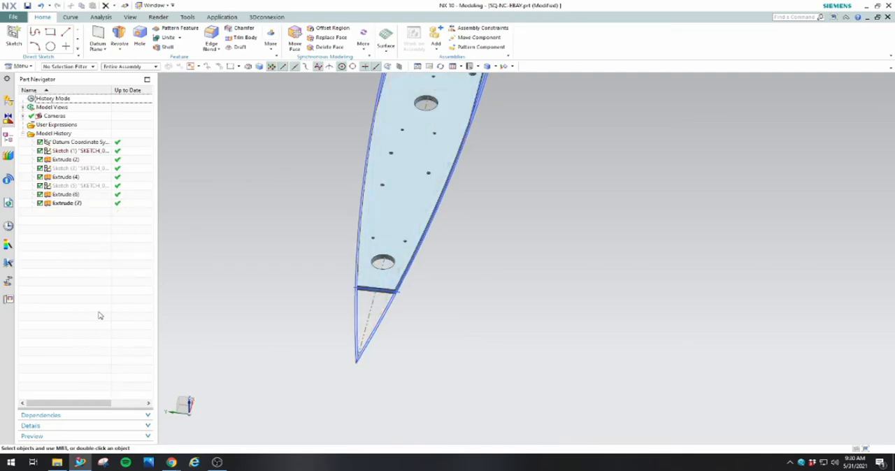
left_click(120, 38)
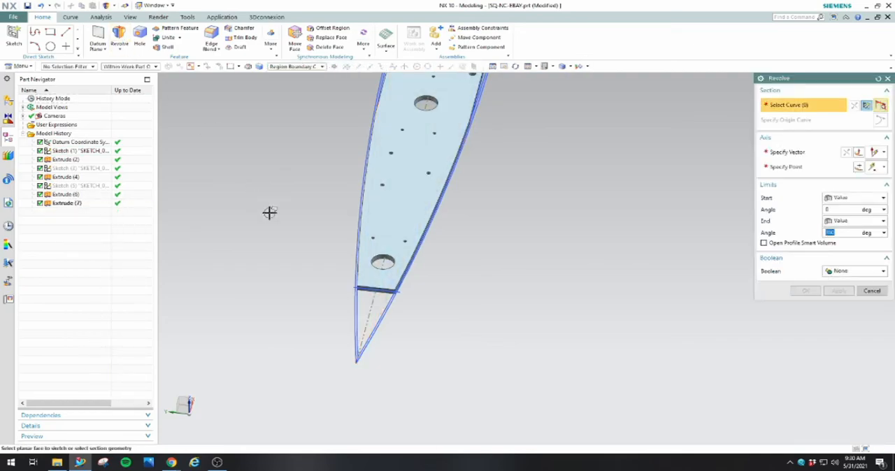
left_click(784, 166)
scroll(388, 291, "up", 5)
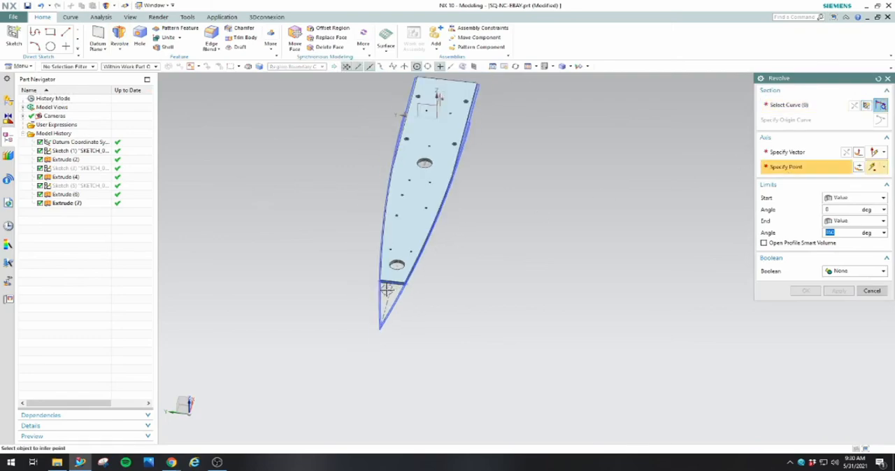
scroll(398, 327, "down", 3)
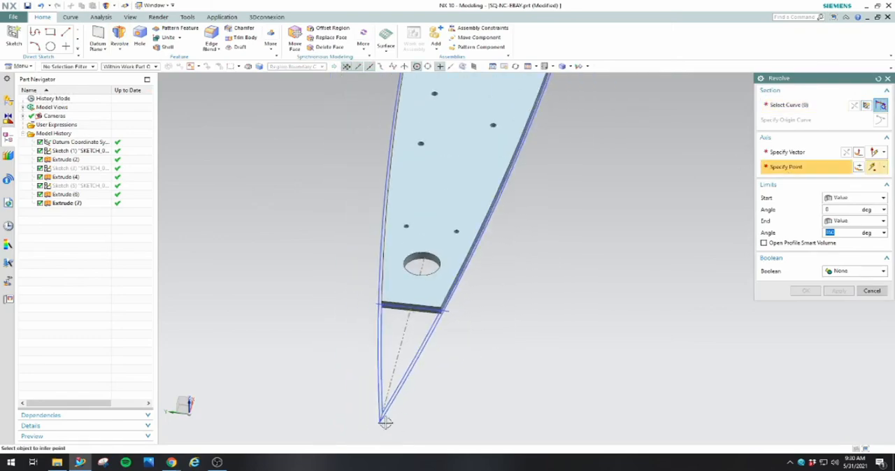
scroll(379, 414, "down", 2)
scroll(380, 415, "up", 4)
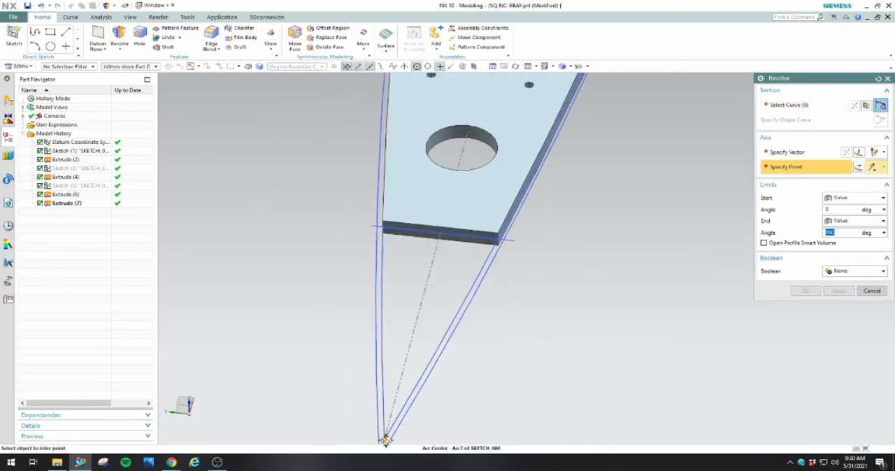
scroll(383, 436, "up", 2)
left_click(384, 441)
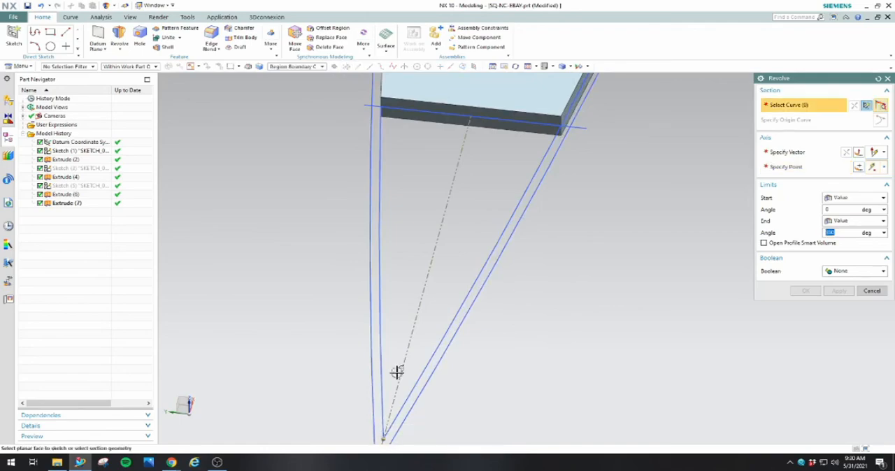
Select the regions along one side of the profile sketch as the revolve section, leaving out the part at the tip
scroll(413, 345, "down", 2)
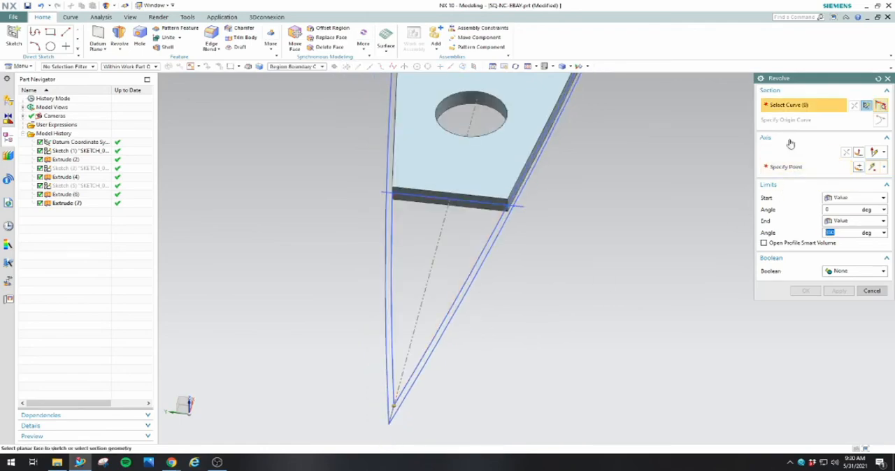
left_click(388, 326)
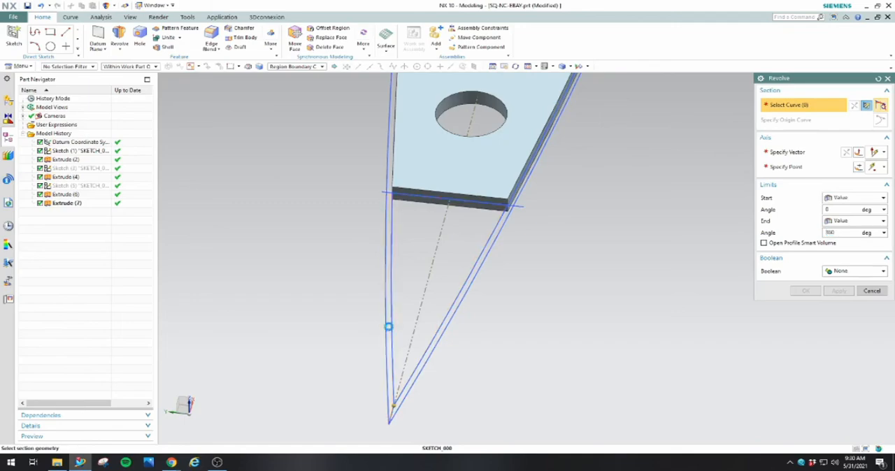
scroll(388, 320, "down", 3)
scroll(388, 241, "up", 4)
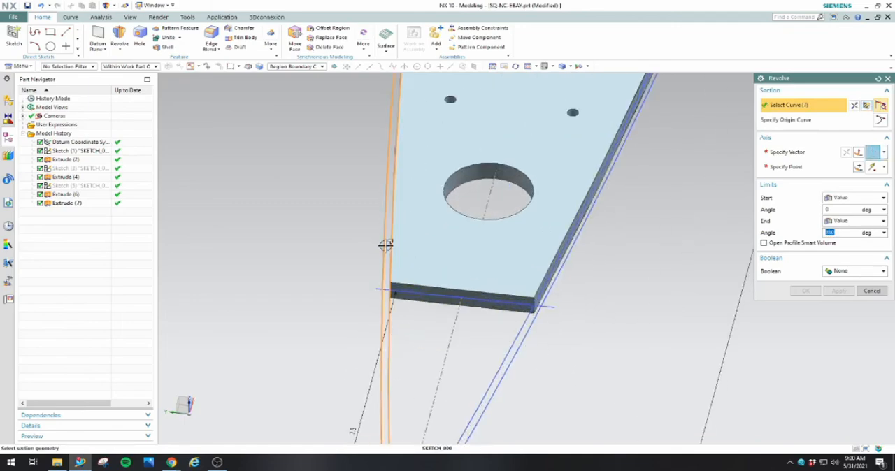
left_click(395, 274)
scroll(513, 238, "down", 2)
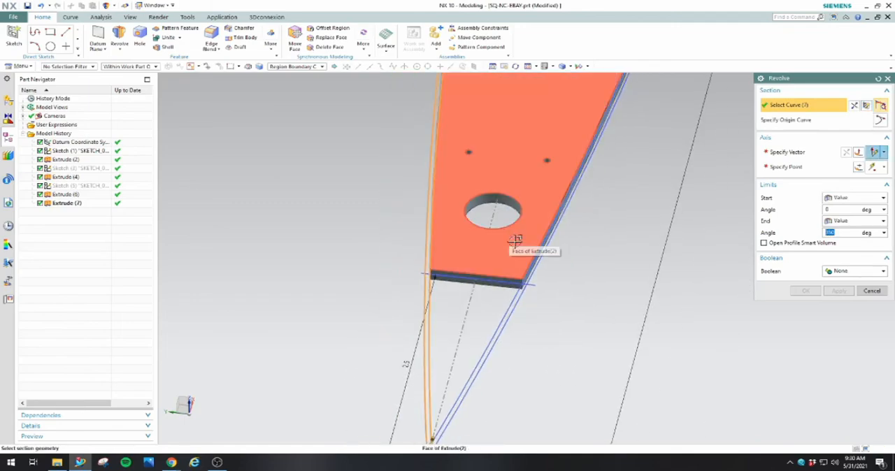
left_click(434, 340, "shift")
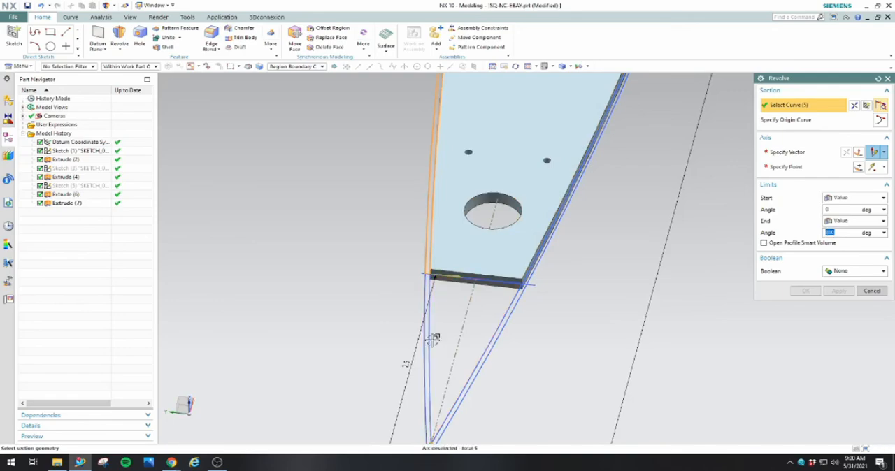
Add the regions beside the plate's straight side and along the shoulder to the revolve section
scroll(407, 260, "down", 3)
scroll(449, 164, "down", 1)
scroll(319, 254, "up", 6)
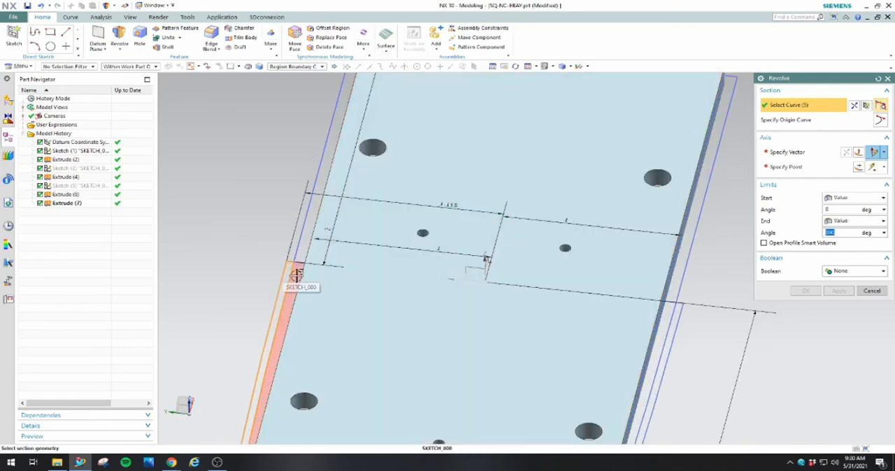
left_click(300, 255)
left_click(455, 241)
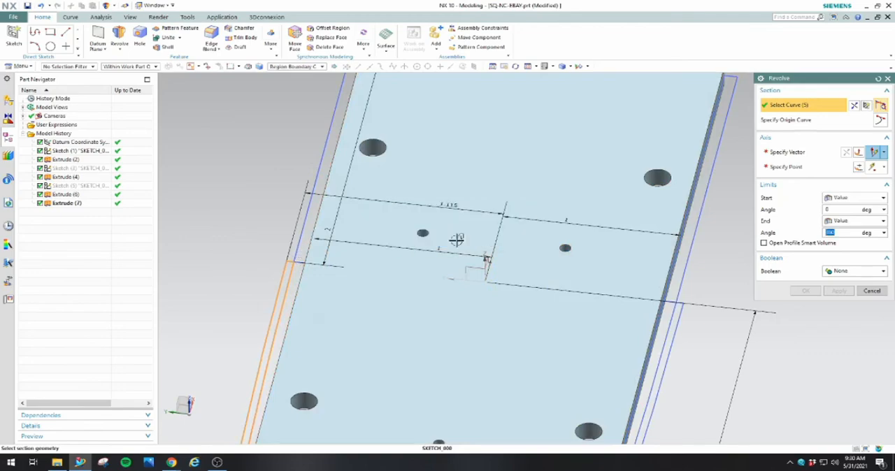
scroll(419, 252, "down", 5)
scroll(388, 248, "up", 6)
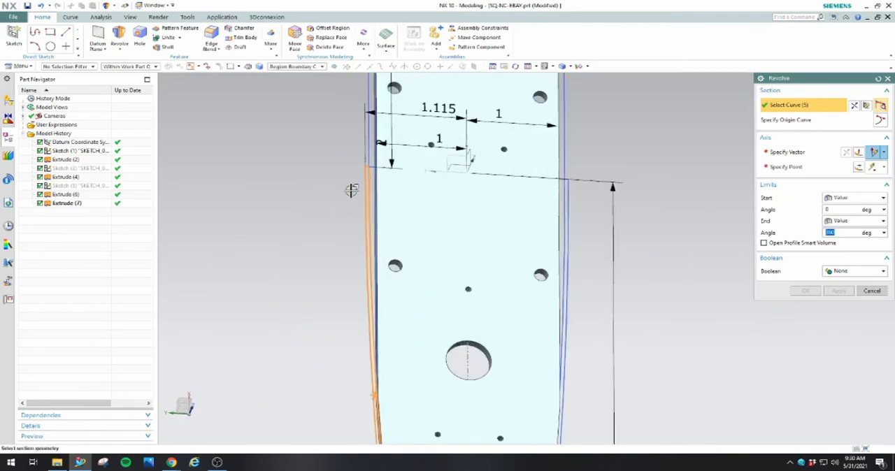
left_click(428, 143)
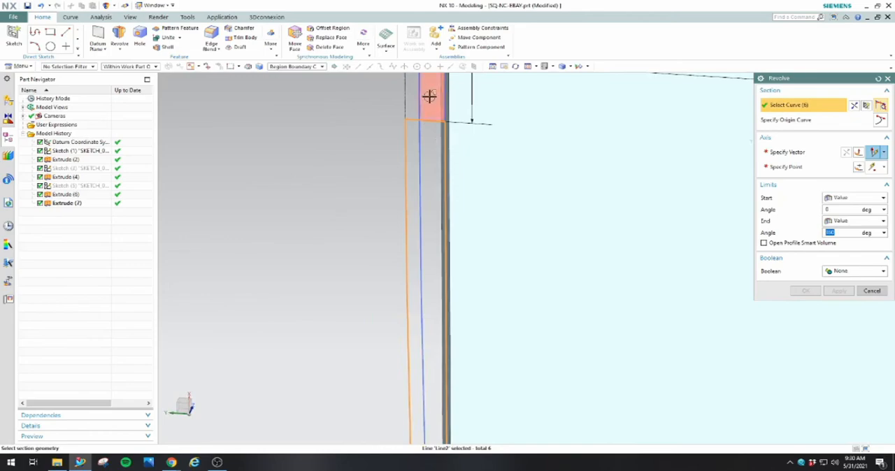
Set the revolve axis direction to the X axis along the nose cone's centerline
scroll(425, 193, "down", 8)
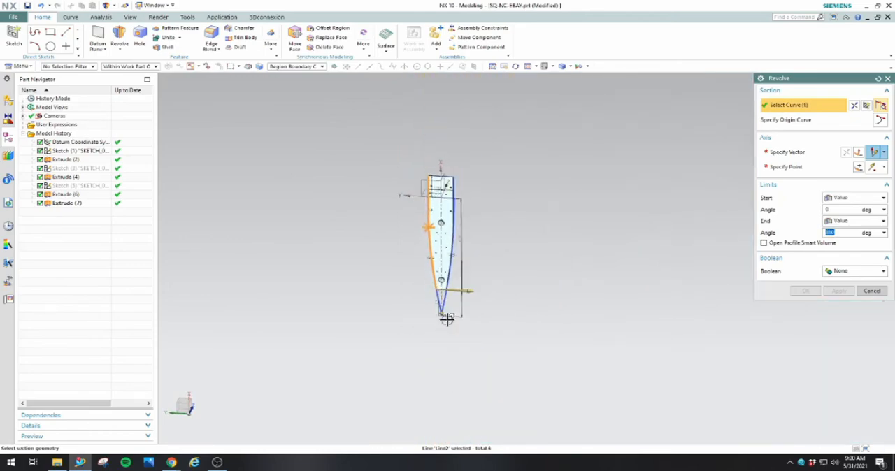
middle_click_drag(445, 287, 413, 305)
left_click(787, 152)
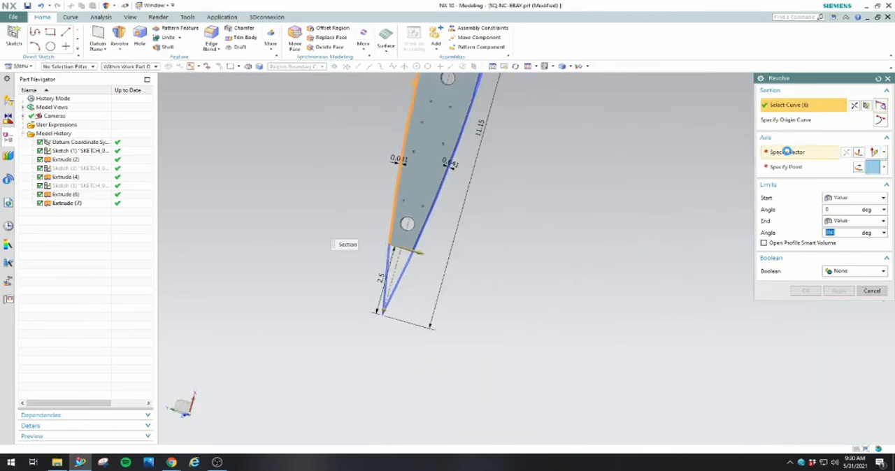
left_click(536, 238)
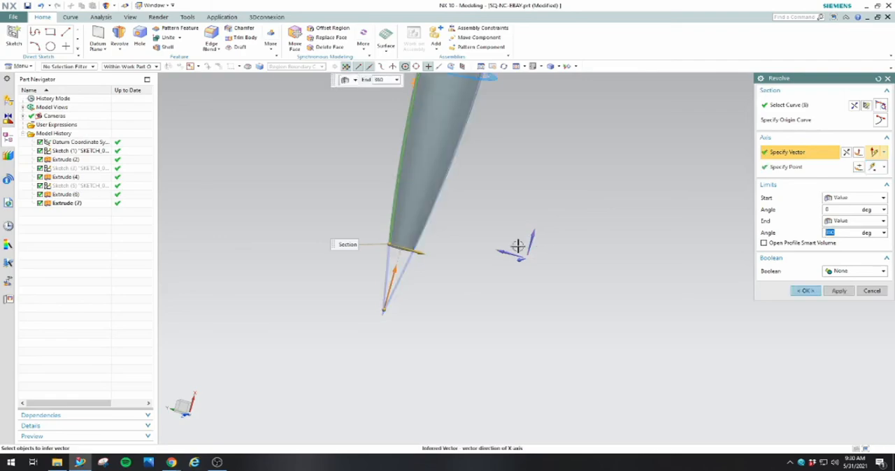
scroll(383, 312, "up", 6)
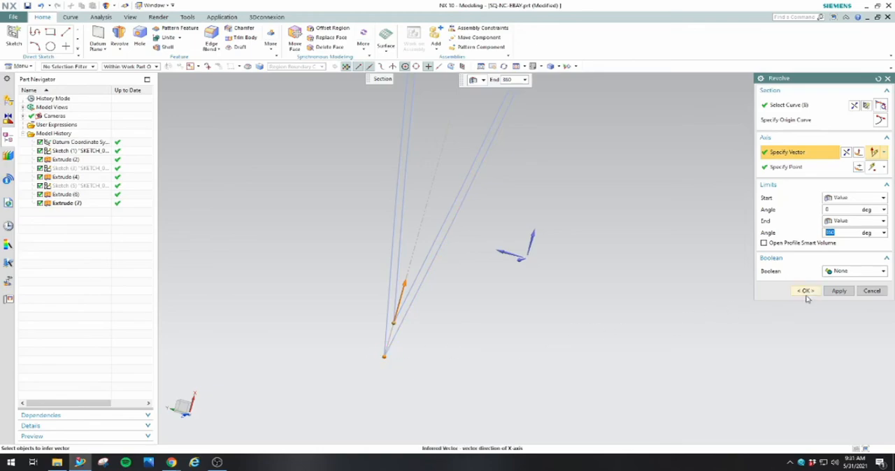
Set the Revolve's Boolean to Subtract against the plate, check the overlap at the open end, and create the 360-degree cut
left_click(854, 271)
left_click(837, 295)
scroll(599, 328, "down", 10)
scroll(610, 192, "up", 5)
middle_click_drag(622, 173, 596, 200)
scroll(649, 315, "up", 4)
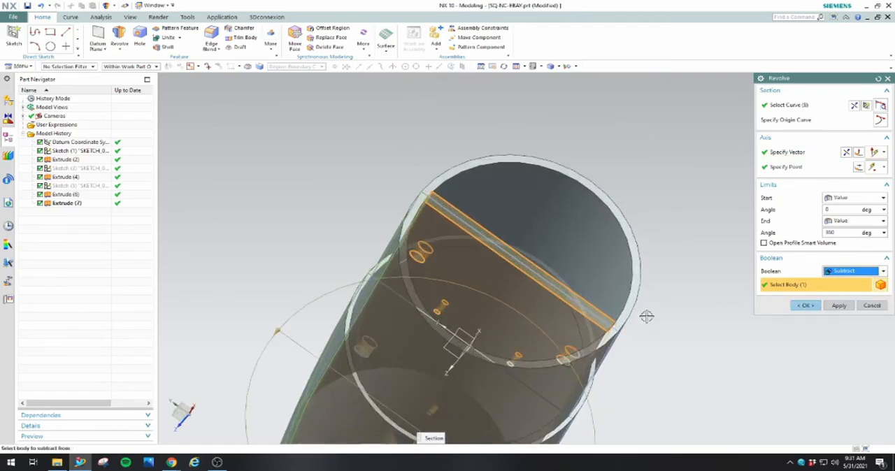
scroll(597, 323, "up", 2)
scroll(598, 323, "up", 5)
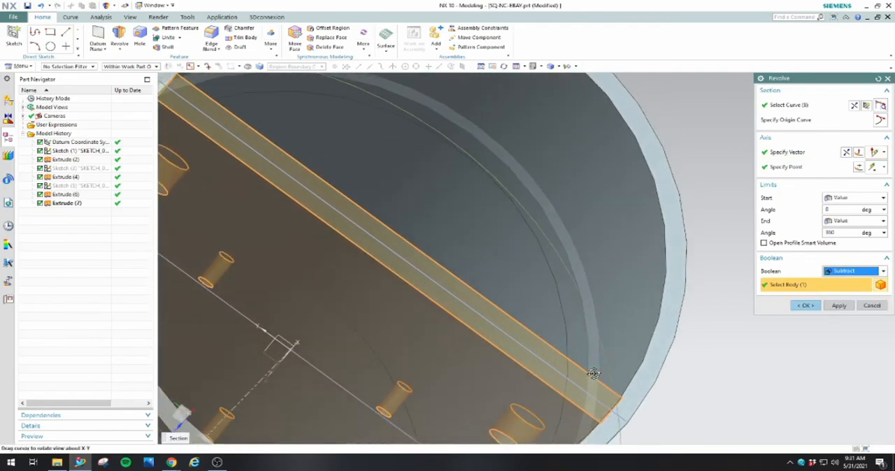
left_click(804, 310)
Examine the plate's side edges after the revolved cut, from the wide end toward the tip
scroll(689, 314, "down", 10)
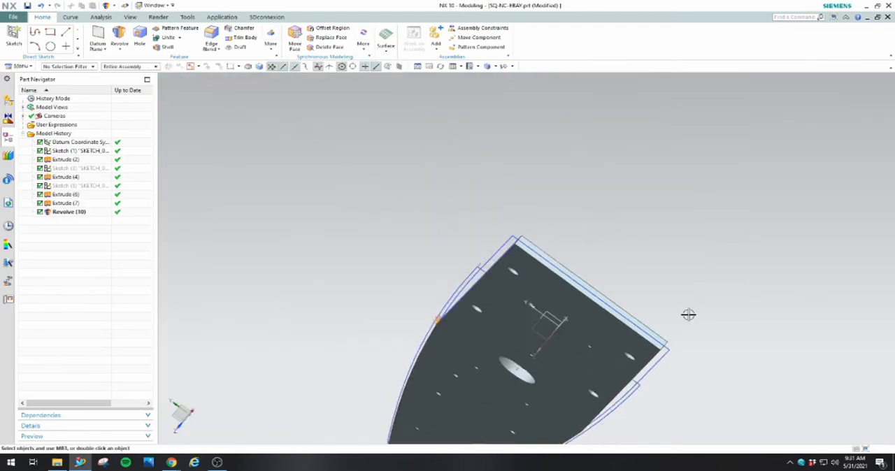
middle_click_drag(620, 297, 639, 295)
scroll(796, 291, "up", 5)
middle_click_drag(798, 291, 815, 337)
middle_click_drag(596, 332, 583, 331)
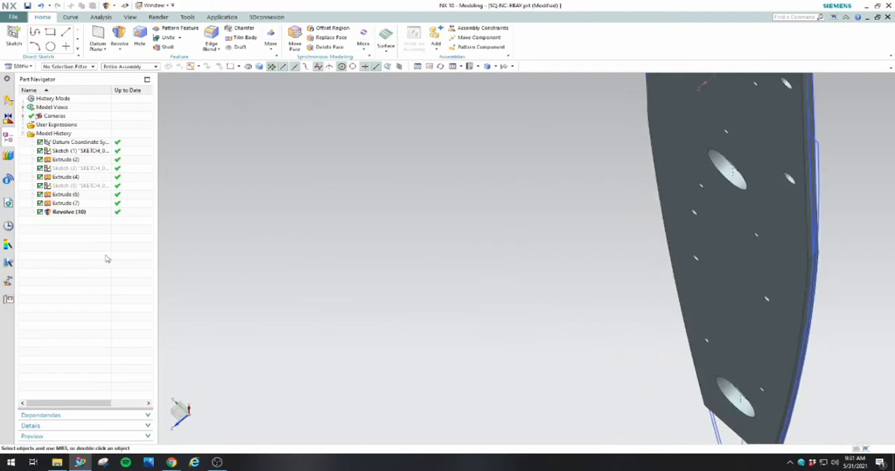
Hide the first sketch in the model history so only the plate body is displayed
left_click(69, 153)
right_click(67, 152)
left_click(220, 198)
Examine the trimmed plate from below, from the top and end-on, and return to the trimetric view
scroll(490, 278, "up", 5)
middle_click_drag(490, 278, 542, 234)
scroll(545, 224, "down", 5)
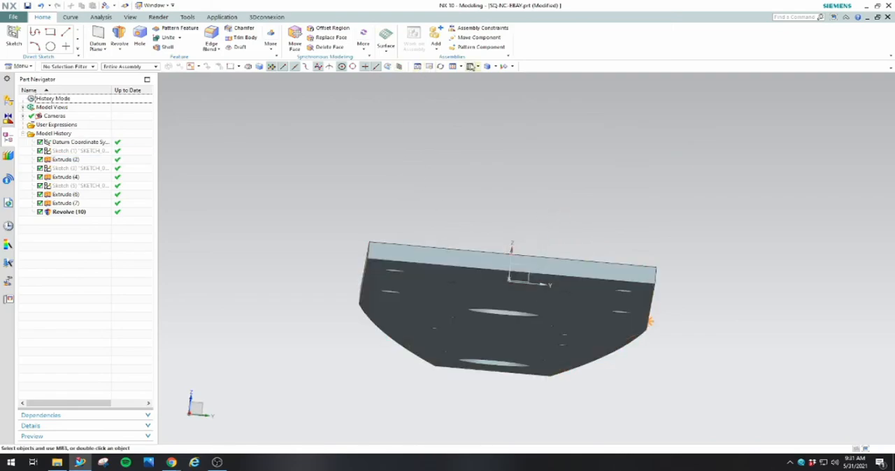
left_click(471, 65)
left_click(477, 66)
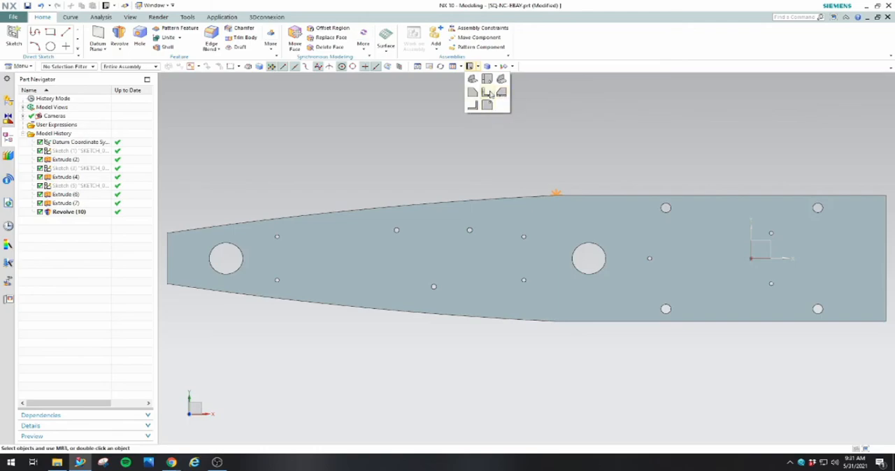
left_click(501, 93)
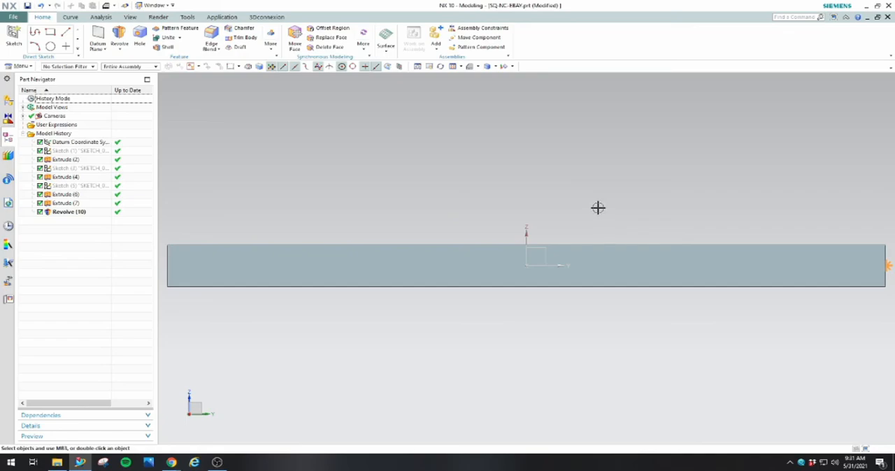
key("Home")
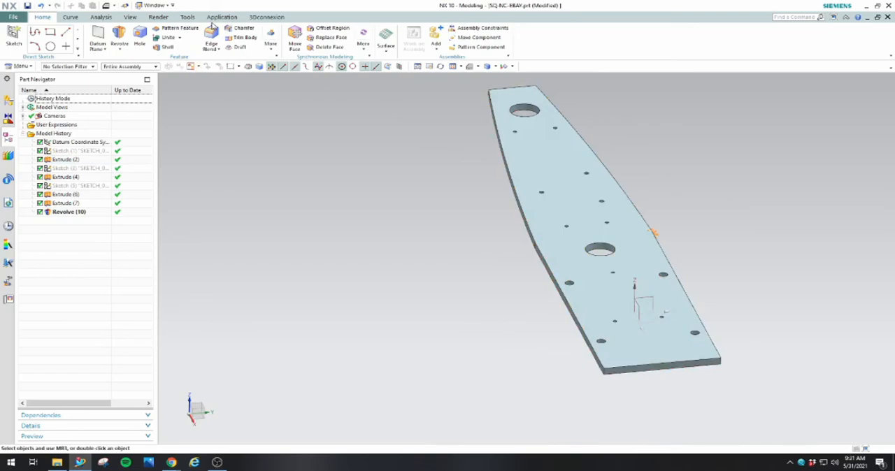
Start an Edge Blend on the upper straight edges of both plate sides with a radius of 0.01 in
key("b")
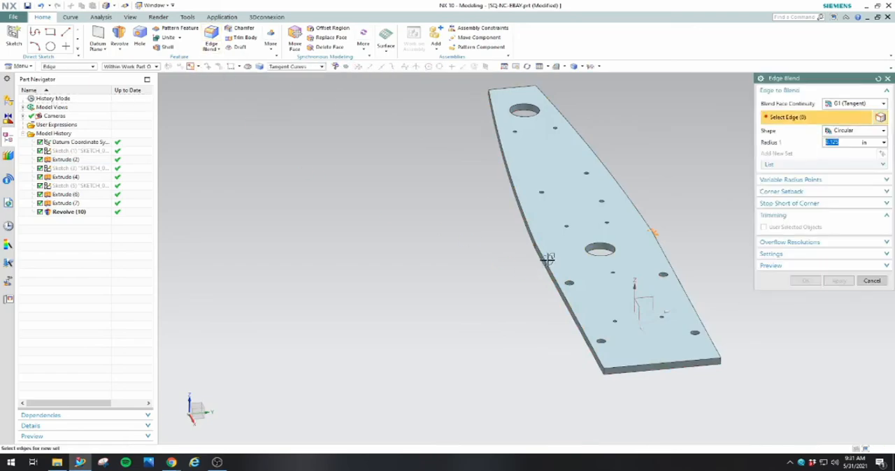
left_click(547, 261)
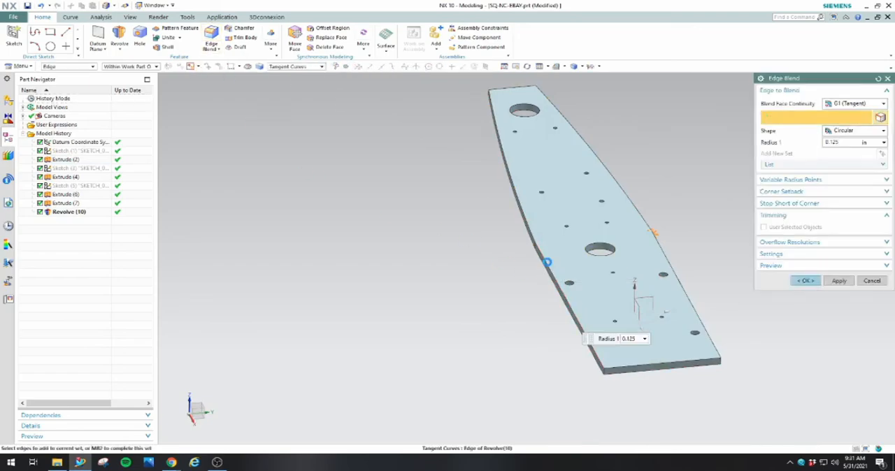
left_click(675, 268)
middle_click_drag(591, 341, 789, 188)
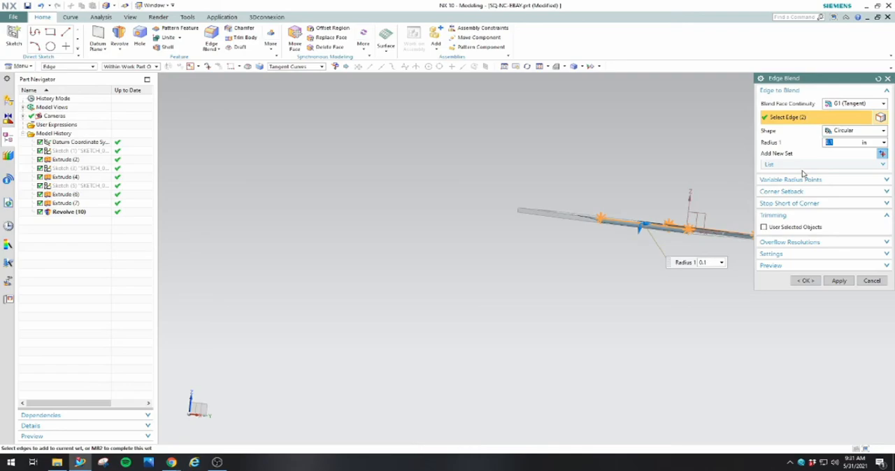
key("Return")
scroll(671, 154, "down", 1)
scroll(749, 224, "up", 3)
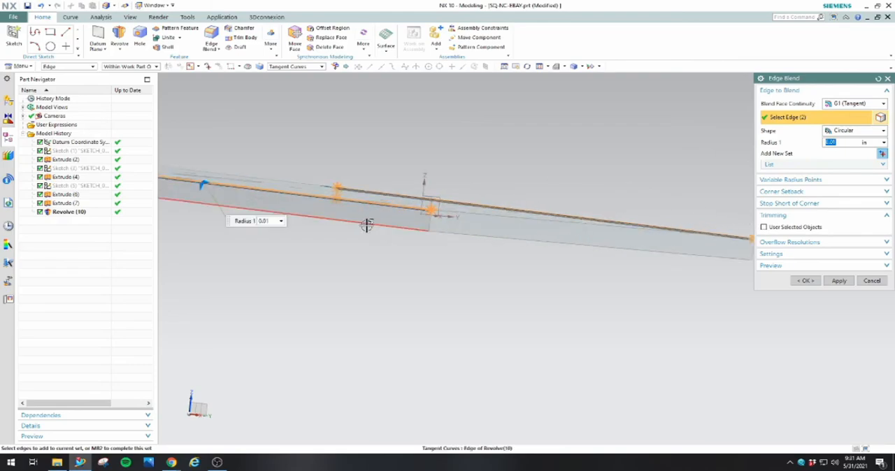
Add the lower straight edges of both plate sides to the blend and set its radius to 0.025 in
middle_click_drag(594, 270, 574, 257)
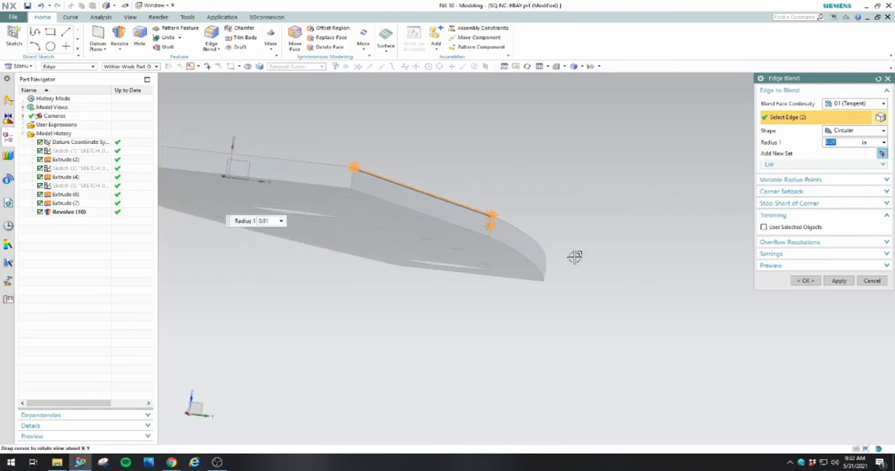
left_click(406, 208)
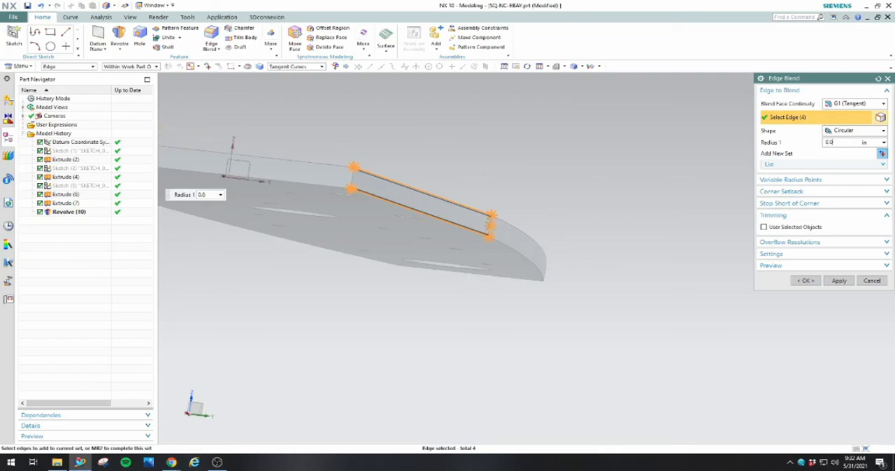
type("5")
key("Return")
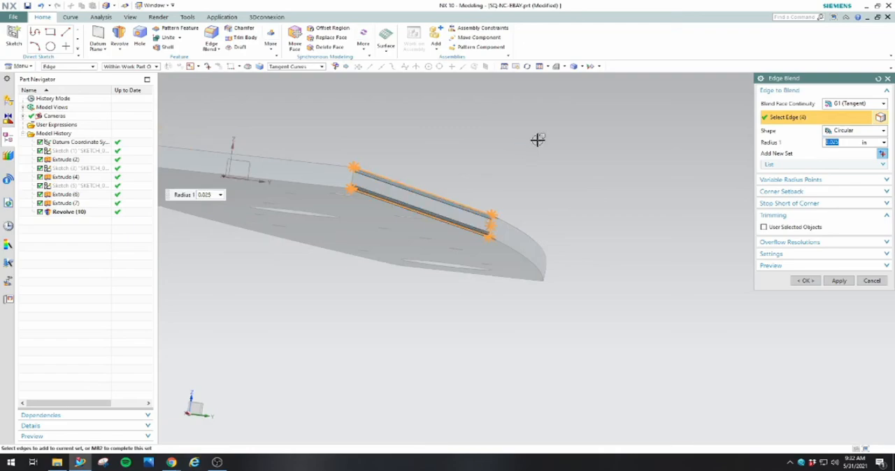
Add the upper and lower curved edges on both sides of the plate to the Edge Blend selection
left_click(524, 228)
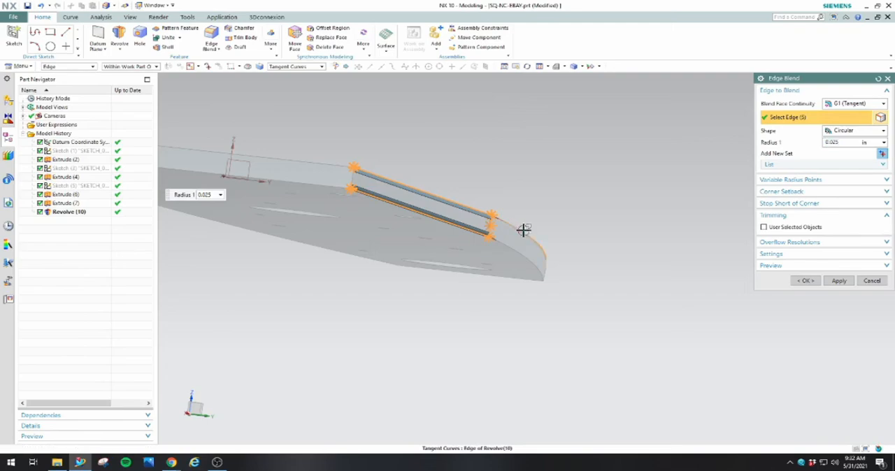
middle_click_drag(509, 272, 545, 301)
scroll(546, 302, "down", 4)
scroll(371, 218, "up", 2)
left_click(315, 242)
left_click(308, 249)
scroll(330, 269, "down", 4)
scroll(246, 183, "up", 4)
scroll(247, 183, "down", 4)
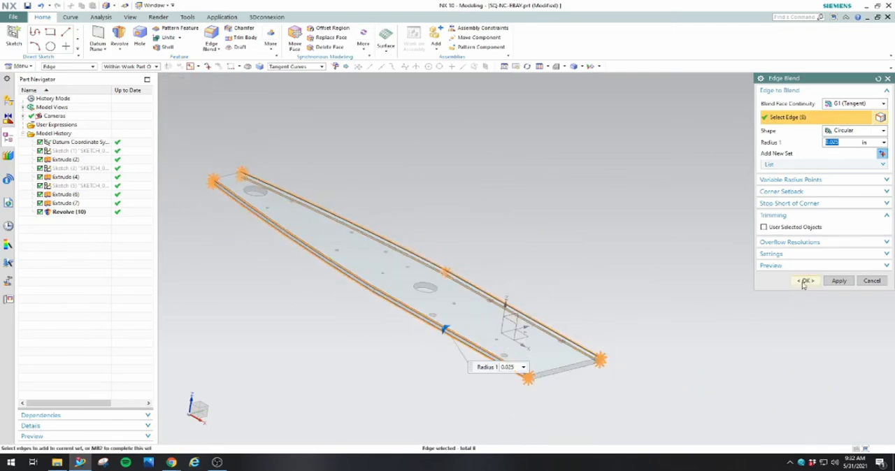
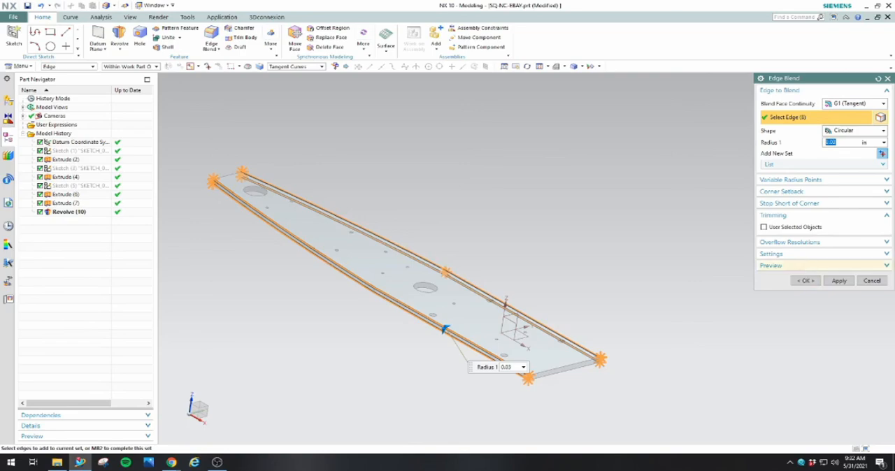
Apply the edge blend to the plate's long side edges and examine the rounded sides from several distances
left_click(805, 280)
scroll(491, 354, "down", 2)
scroll(491, 354, "up", 4)
scroll(473, 366, "down", 2)
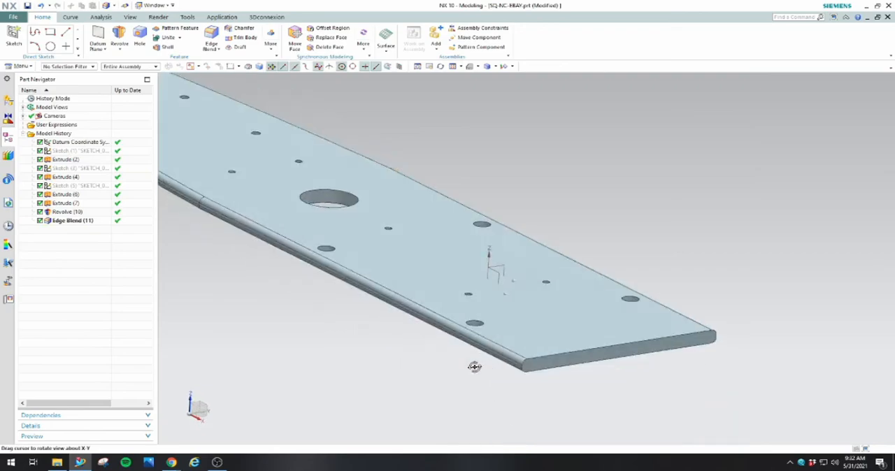
scroll(533, 368, "down", 2)
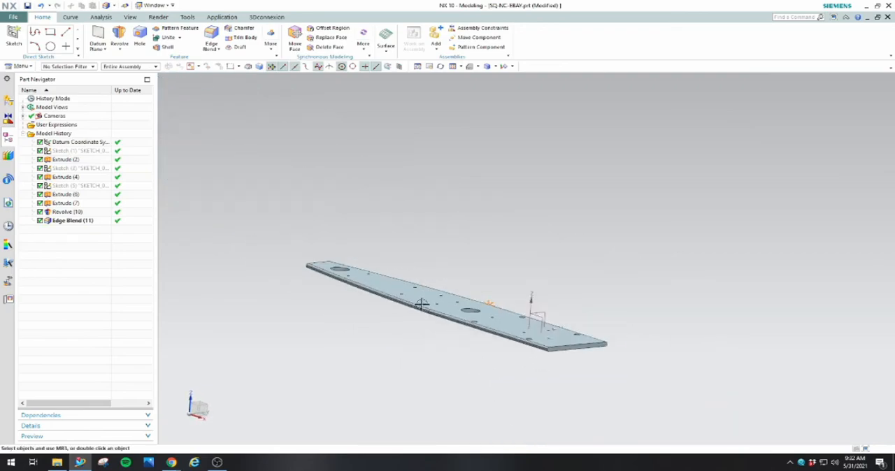
scroll(421, 304, "up", 2)
scroll(407, 339, "up", 2)
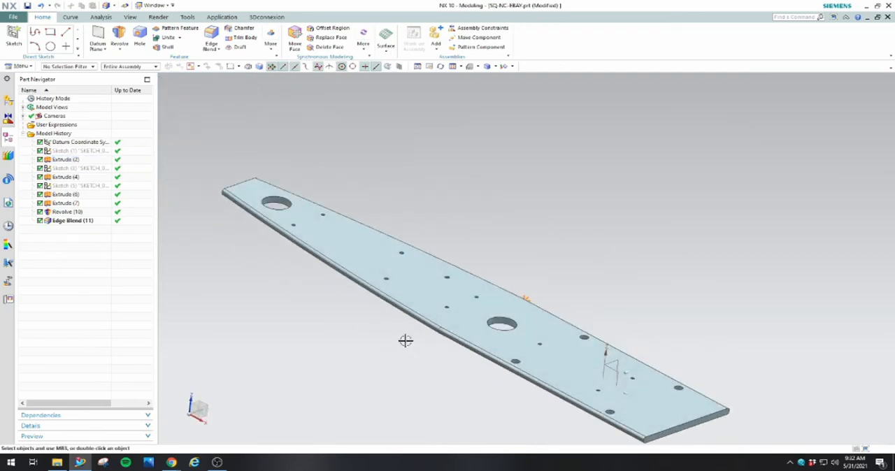
scroll(407, 332, "down", 2)
Create a sketch on the flat end face at the plate's wide end
middle_click_drag(414, 343, 308, 246)
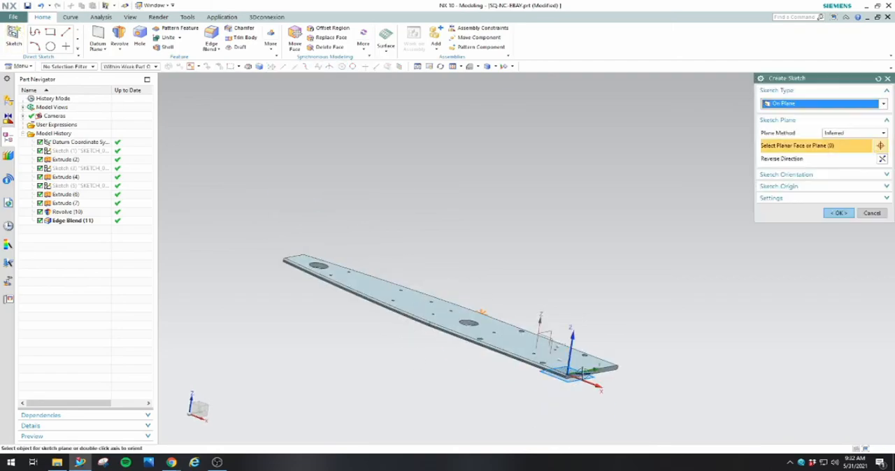
left_click(582, 375)
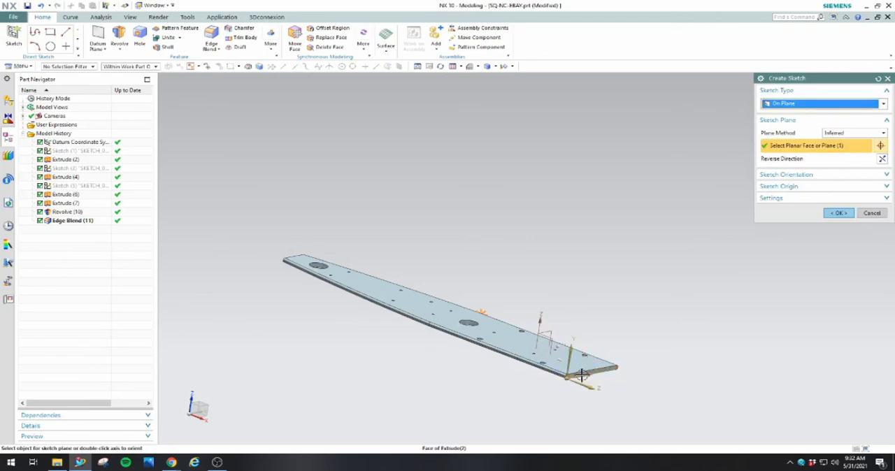
left_click(841, 214)
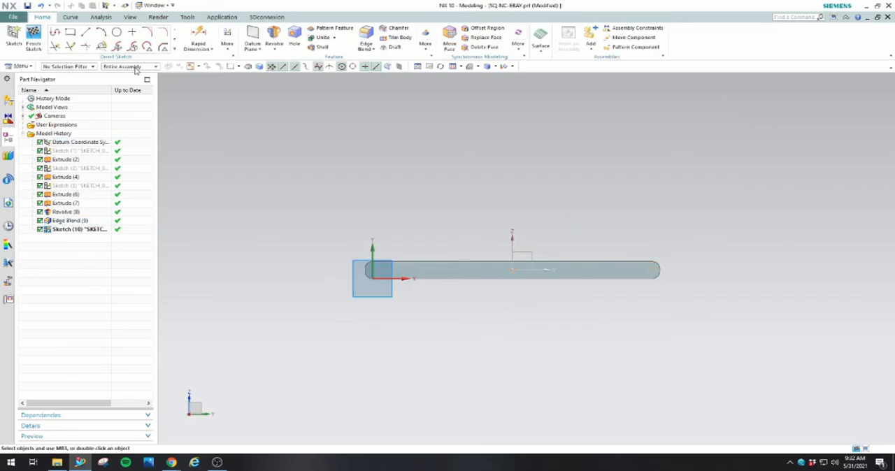
Sketch a circle centred on the middle of the plate's end face and set its diameter to 1.95 in
left_click(116, 32)
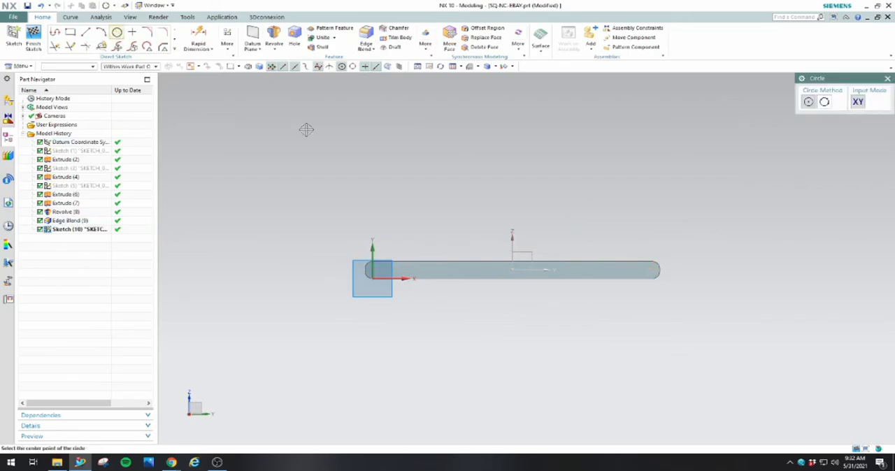
left_click(513, 270)
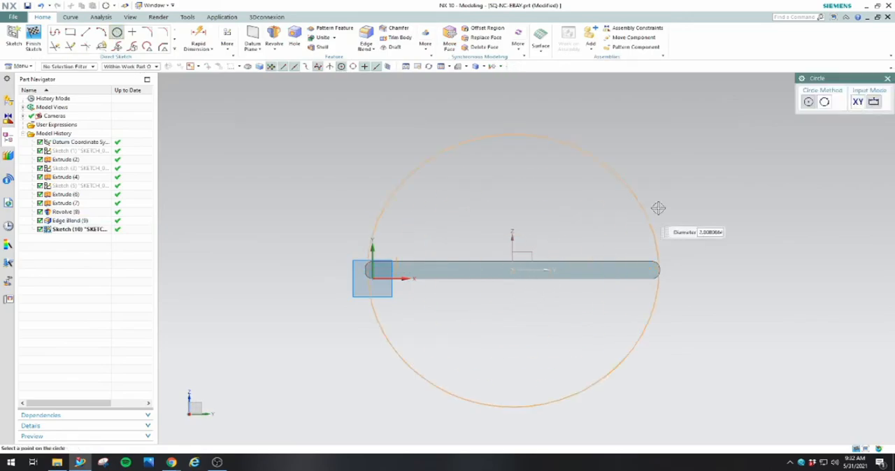
left_click(652, 211)
right_click(719, 186)
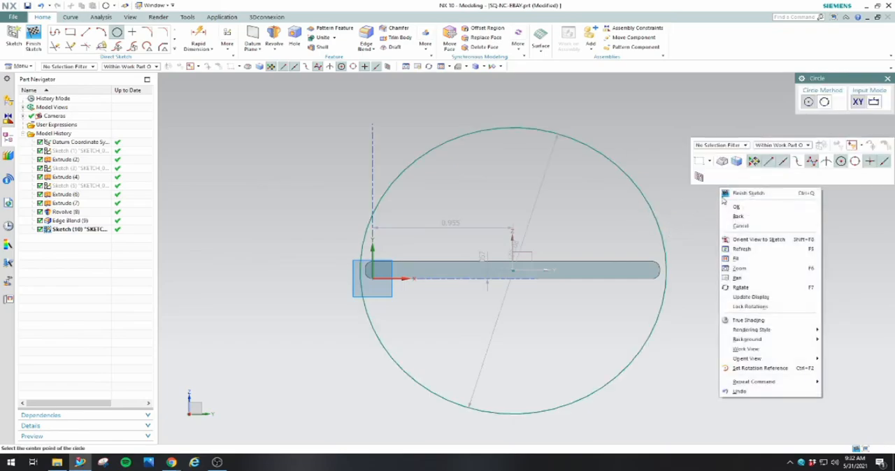
left_click(734, 210)
double_click(521, 237)
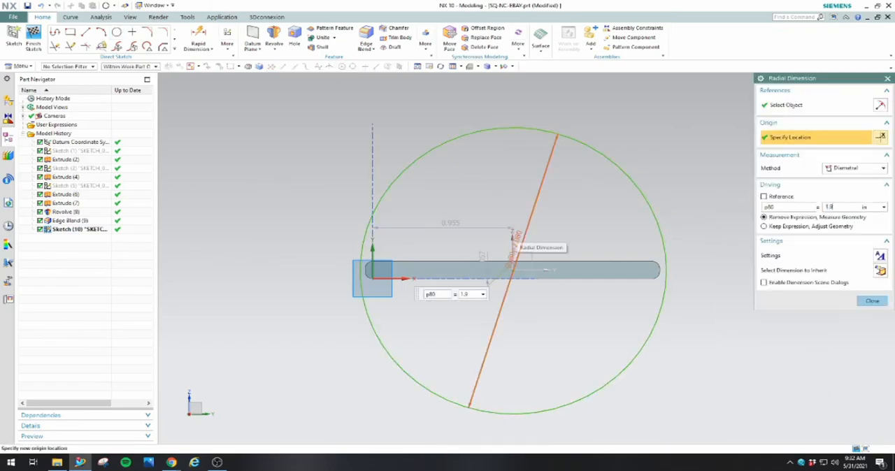
key("Return")
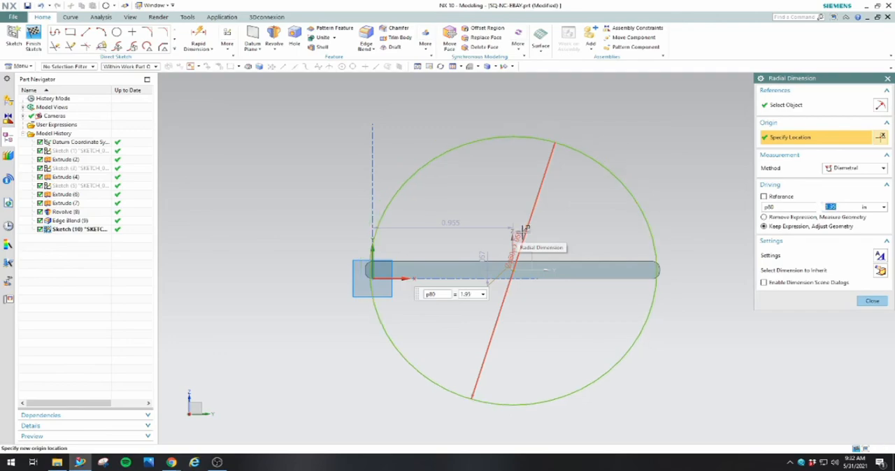
Set the vertical distance from the plate's bottom edge to the circle's centre to 0.0625 in
double_click(454, 225)
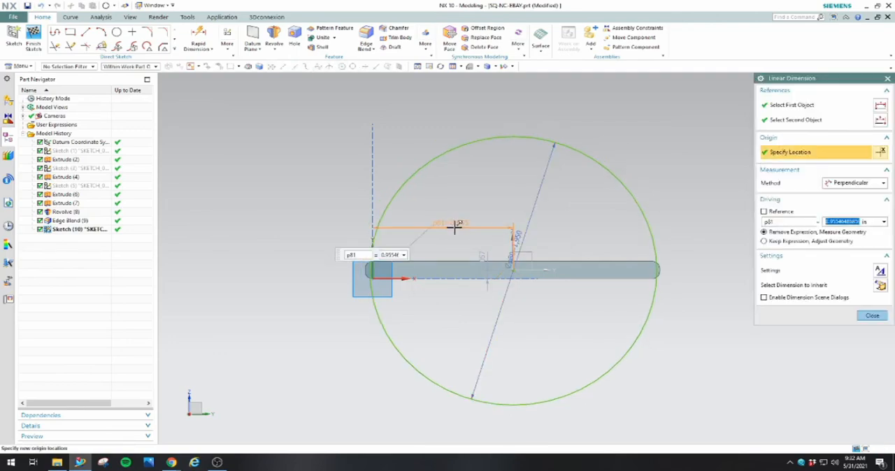
key("Escape")
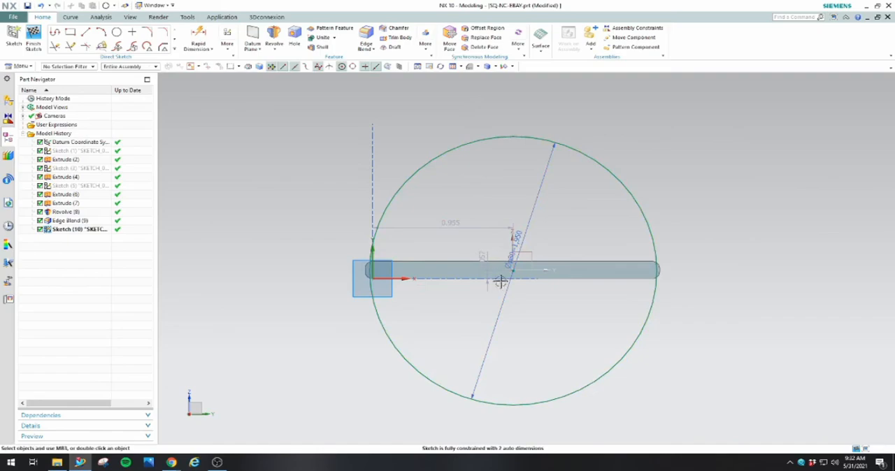
scroll(515, 267, "up", 4)
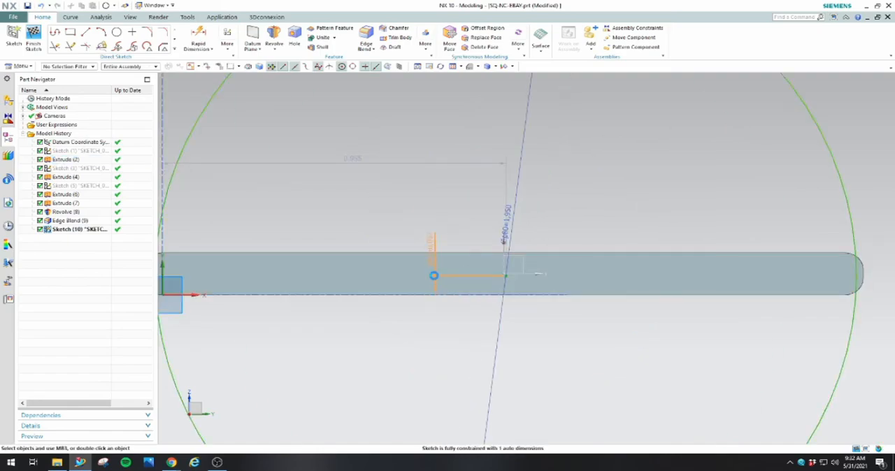
double_click(434, 275)
type("0.0625")
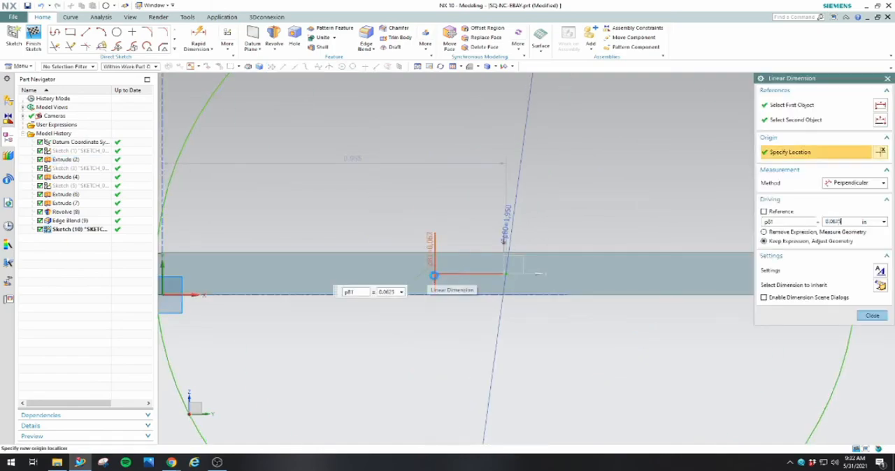
scroll(543, 265, "down", 1)
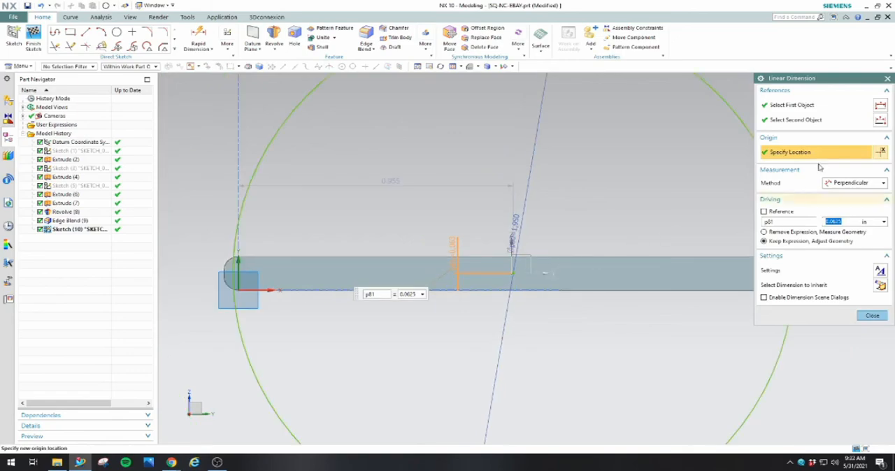
Dimension the circle's centre horizontally from the plate's rounded side edge and set the distance to 1 in
left_click(208, 52)
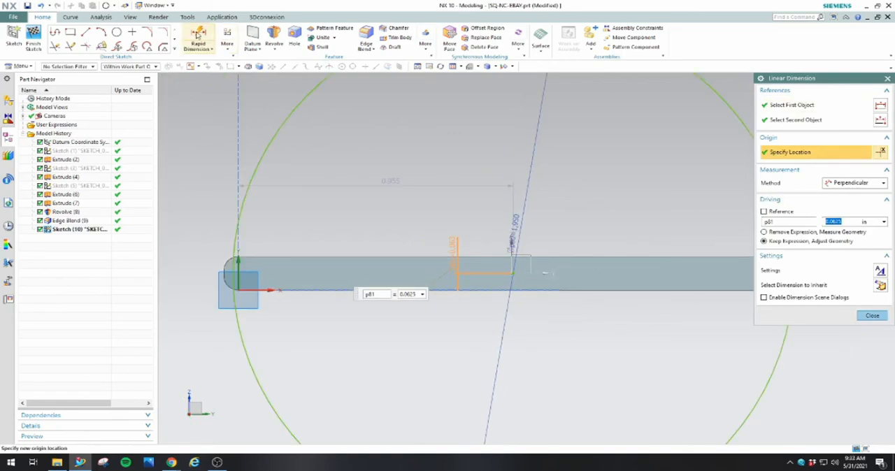
left_click(514, 275)
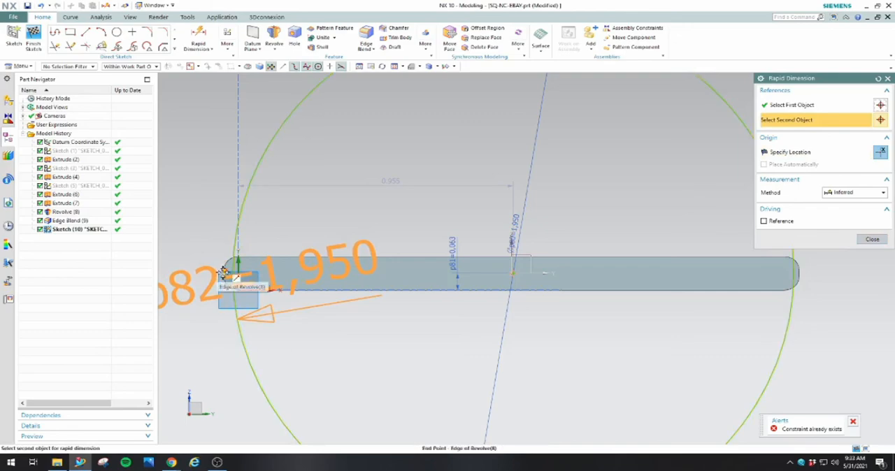
left_click(224, 271)
left_click(351, 221)
type("1")
scroll(757, 258, "down", 5)
key("Return")
left_click(872, 239)
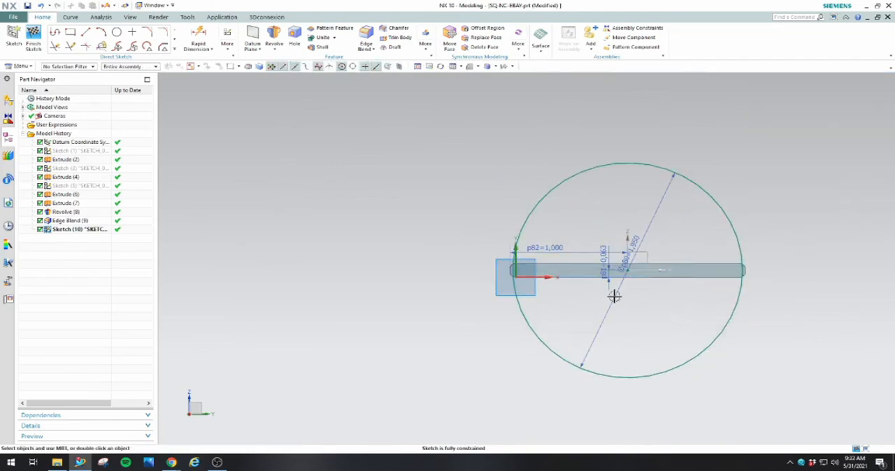
Sketch two horizontal lines about 2.2 in long across the circle, one above and one below the plate
left_click(86, 32)
left_click(510, 228)
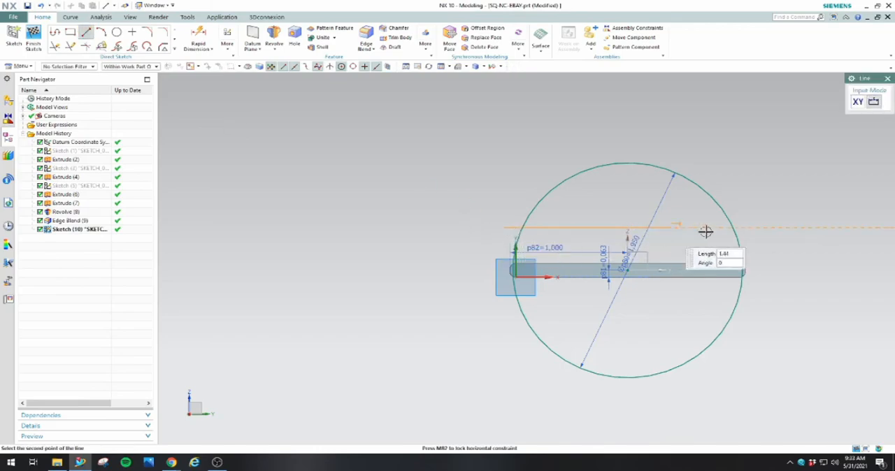
left_click(760, 227)
left_click(502, 323)
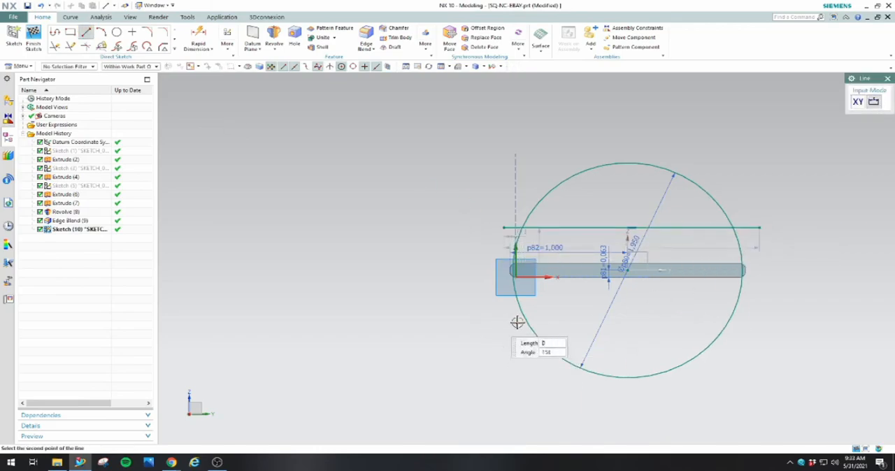
left_click(757, 327)
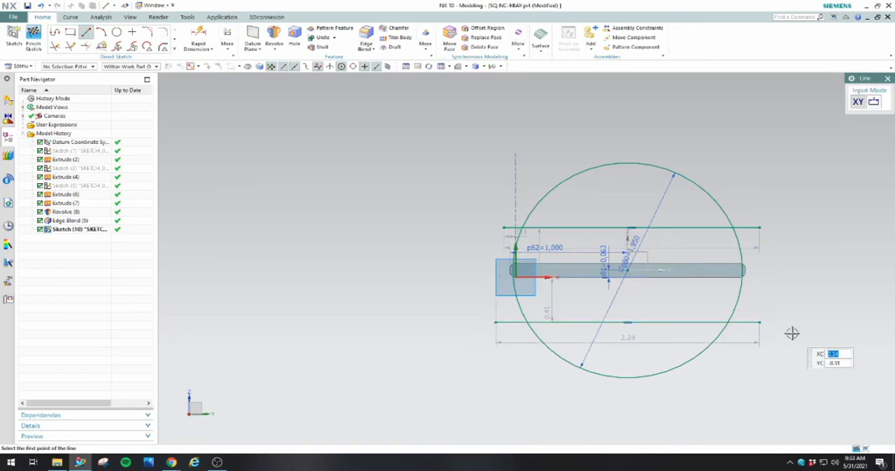
right_click(804, 304)
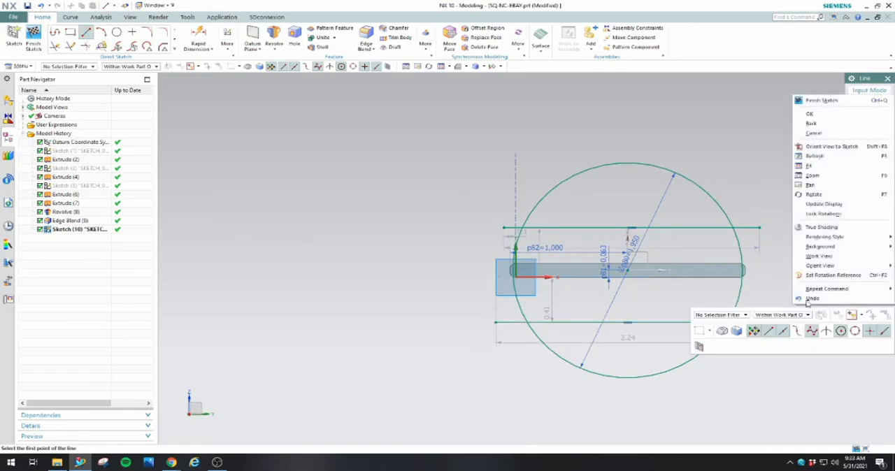
left_click(817, 114)
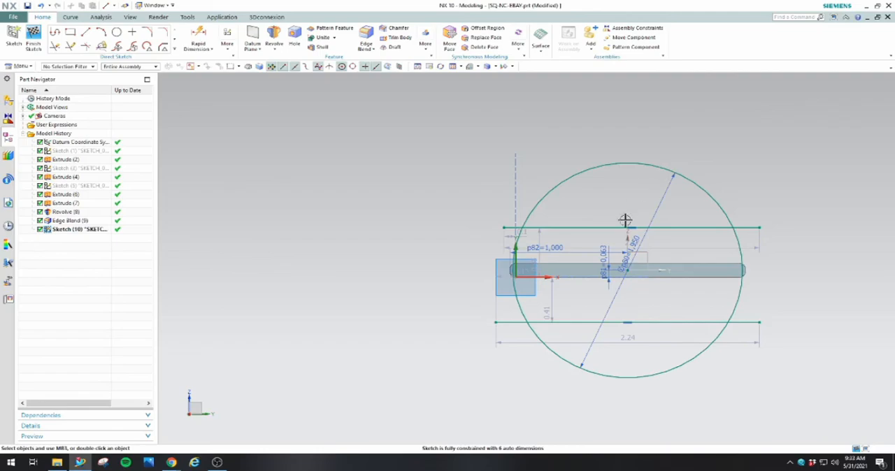
Dimension the upper horizontal line from the plate's top edge and set the distance to 0.375 in
scroll(559, 248, "down", 2)
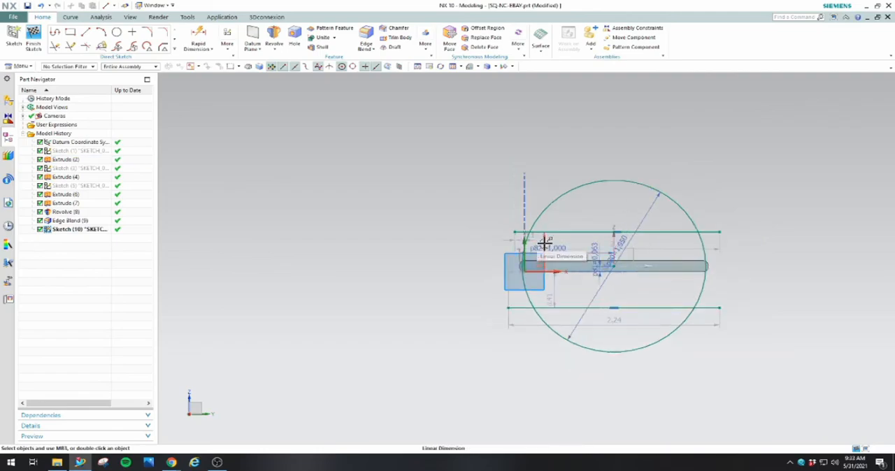
scroll(545, 242, "up", 3)
left_click(198, 39)
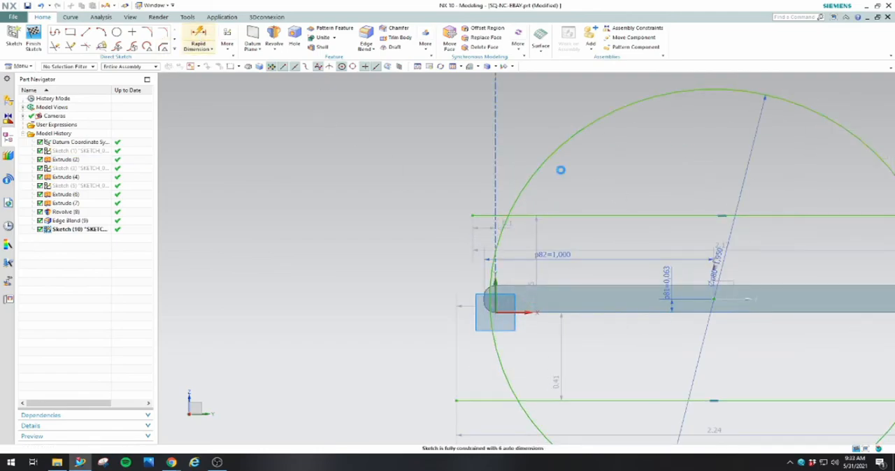
left_click(633, 285)
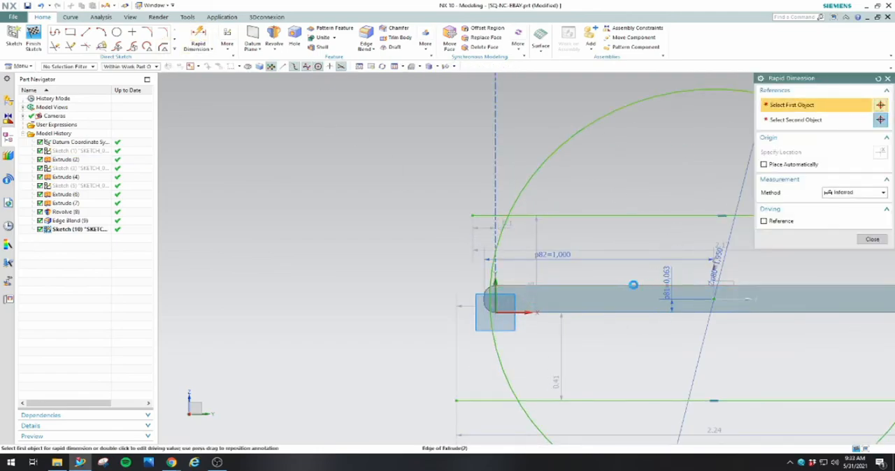
left_click(638, 215)
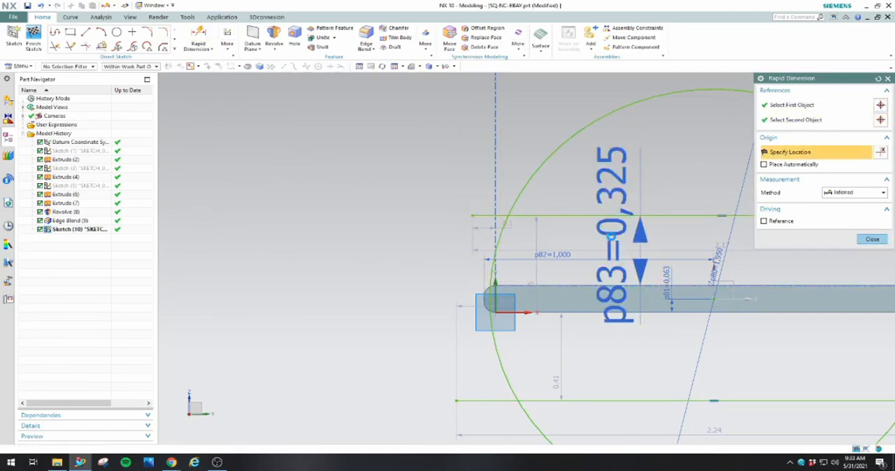
left_click(612, 237)
type("0.375")
key("Return")
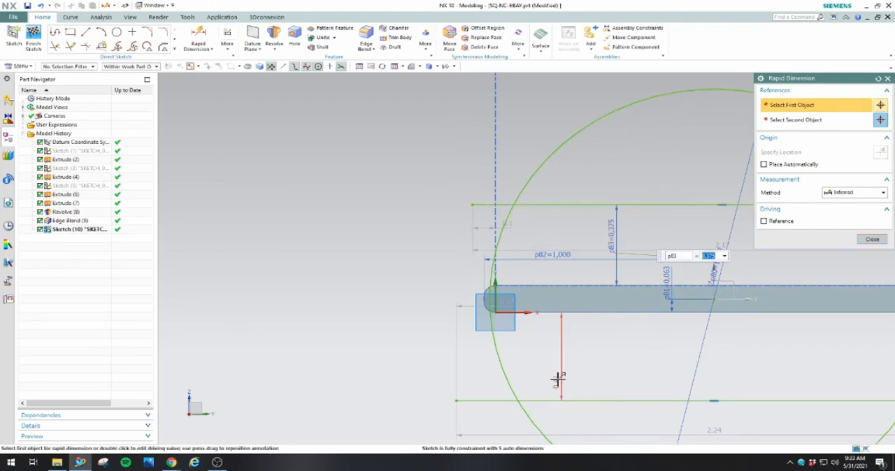
Set the distance between the plate's bottom edge and the lower horizontal line to 0.375 in
left_click(558, 379)
left_click(558, 380)
type("0.375")
key("Return")
Trim the circle's upper and lower arcs and the overhanging line ends to leave a closed profile, and finish the sketch
left_click(56, 46)
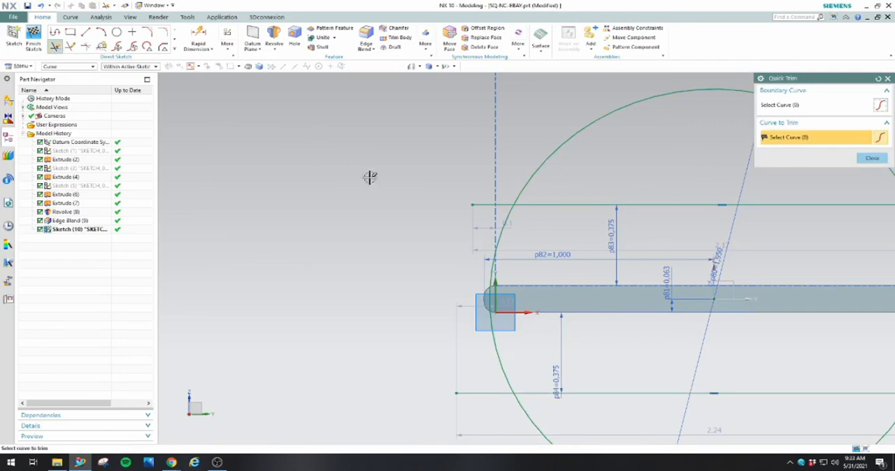
left_click_drag(551, 180, 605, 169)
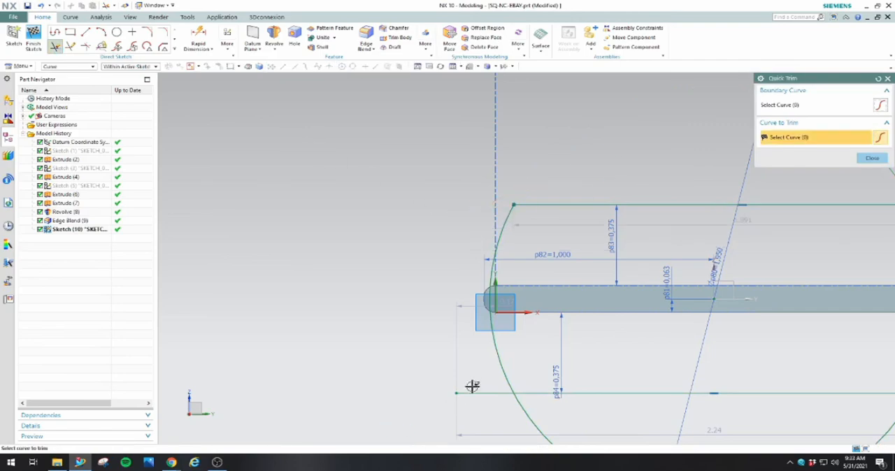
left_click_drag(550, 417, 570, 419)
scroll(453, 325, "down", 4)
scroll(651, 358, "up", 2)
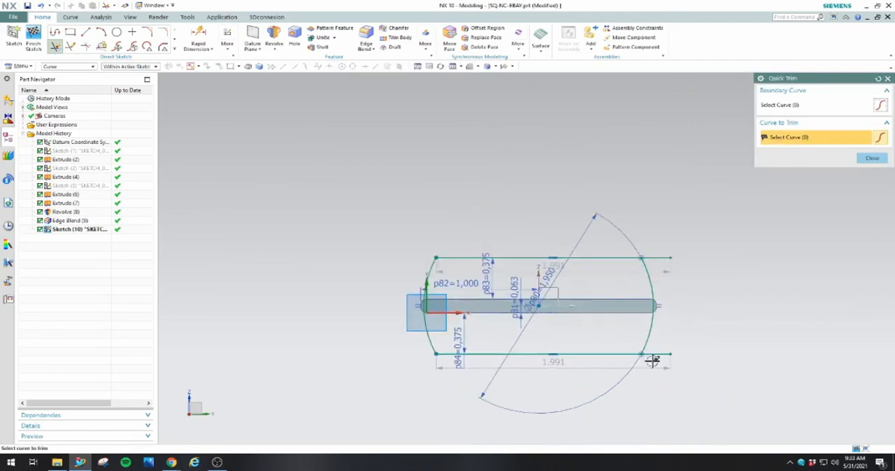
left_click_drag(671, 335, 673, 364)
left_click_drag(668, 243, 660, 216)
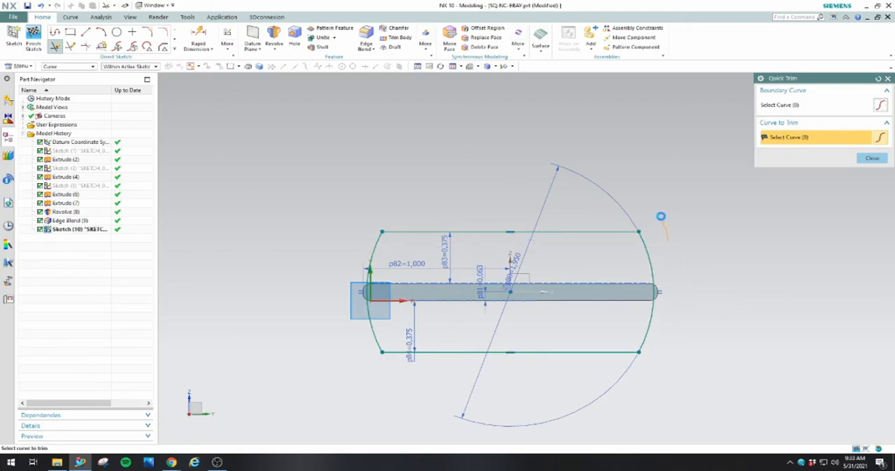
left_click(873, 159)
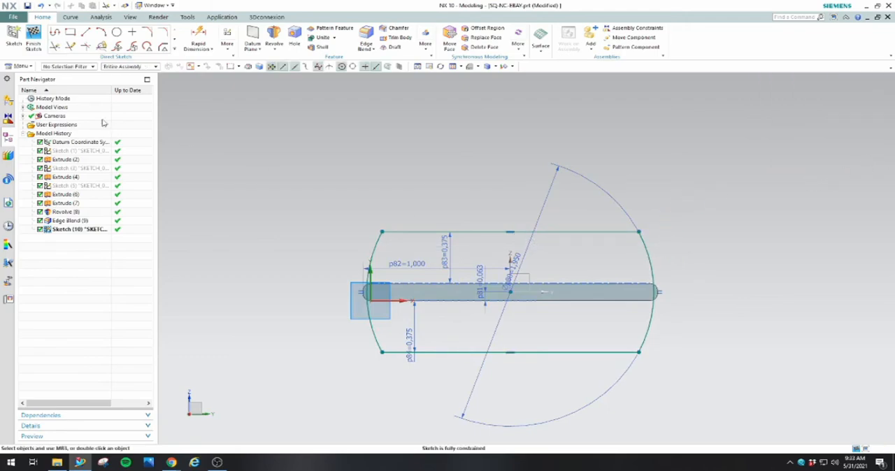
left_click(34, 44)
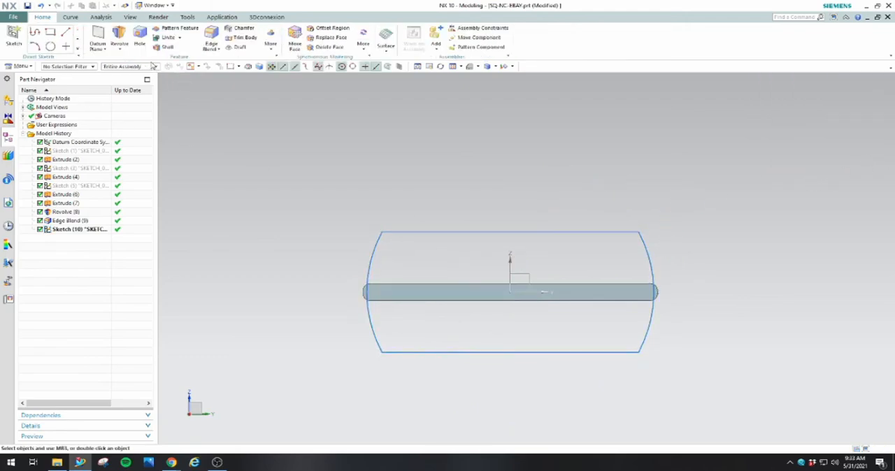
Extrude the flat-sided profile 0.125 in inward along the plate with reversed direction, subtracting it from the plate body
left_click(121, 49)
left_click(131, 61)
left_click(425, 256)
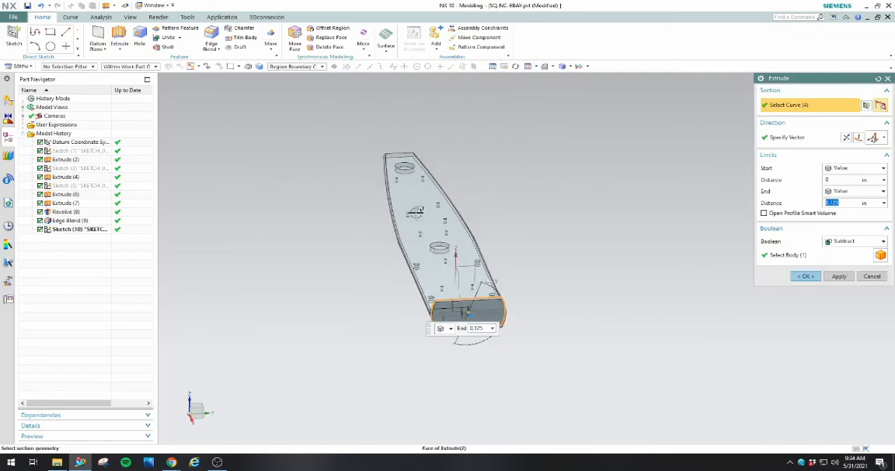
scroll(451, 319, "up", 6)
middle_click_drag(454, 316, 587, 262)
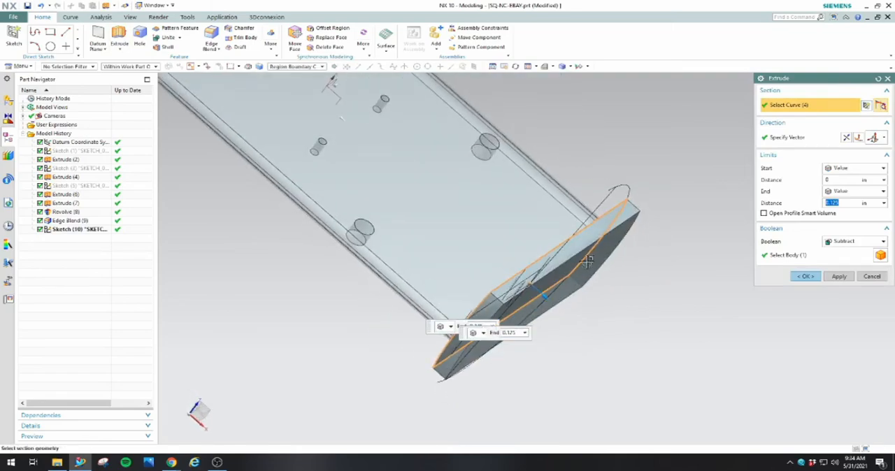
left_click(847, 137)
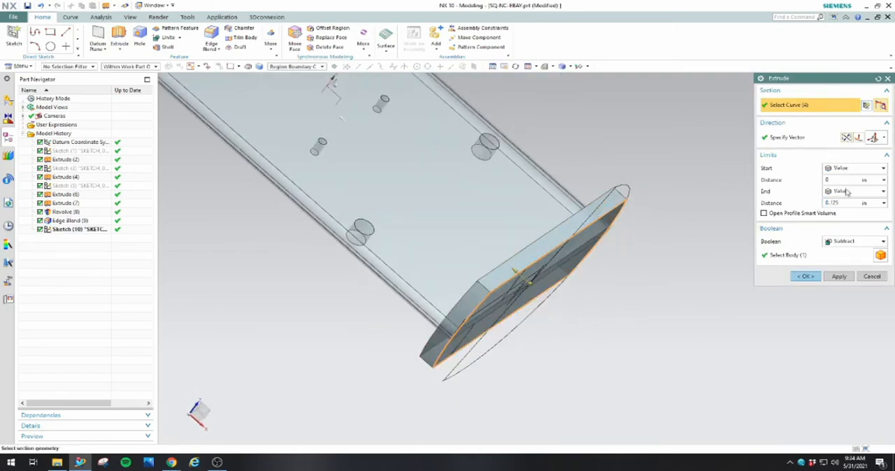
left_click(817, 278)
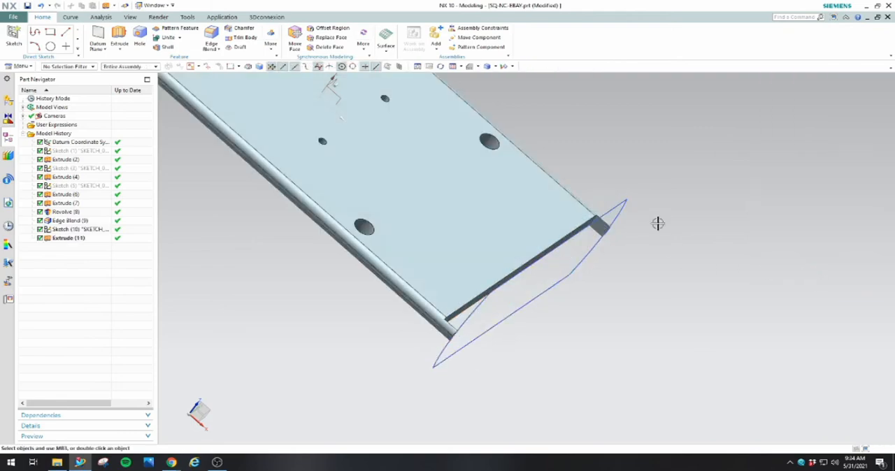
Change the end profile extrusion's Boolean operation to Unite with the plate body
double_click(77, 239)
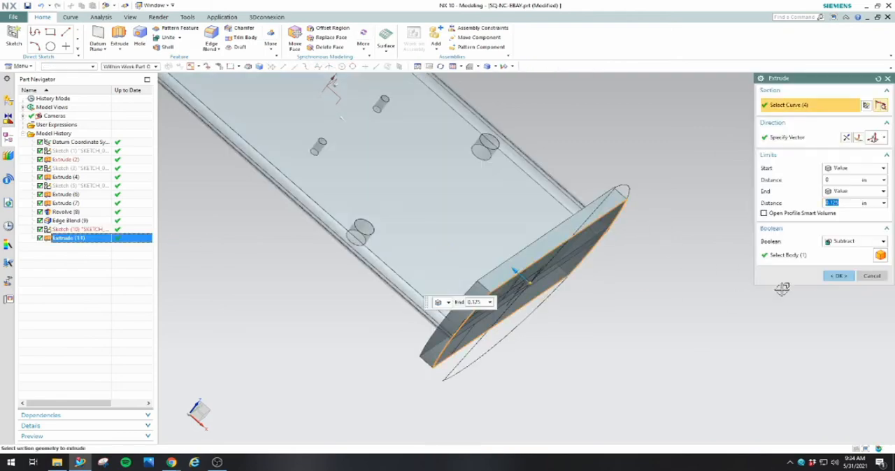
left_click(865, 241)
left_click(848, 263)
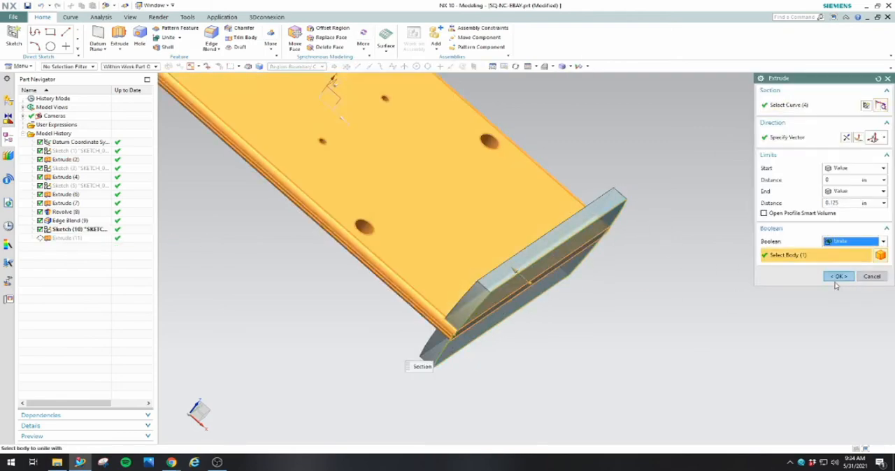
left_click(821, 277)
Blend the inner corner edges where the plate meets both sides of the end flange with a 0.125 in radius
middle_click_drag(644, 245, 604, 312)
scroll(604, 311, "down", 2)
scroll(488, 303, "up", 3)
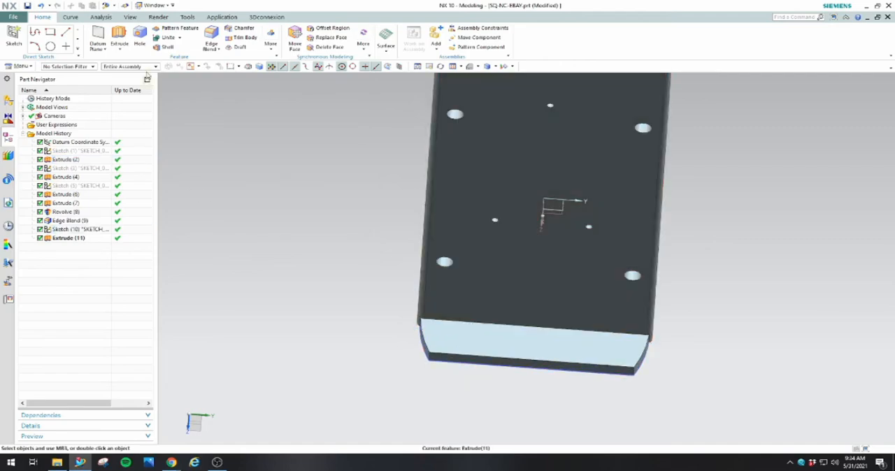
left_click(204, 34)
left_click(544, 324)
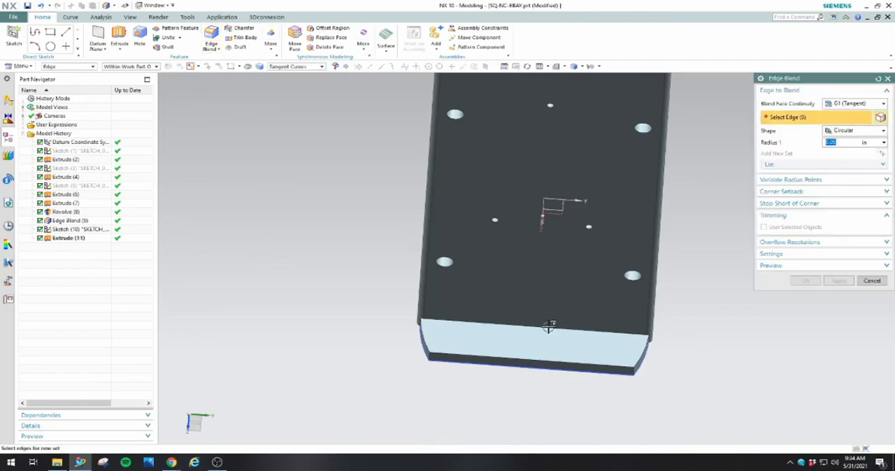
middle_click_drag(589, 363, 533, 390)
left_click(704, 238)
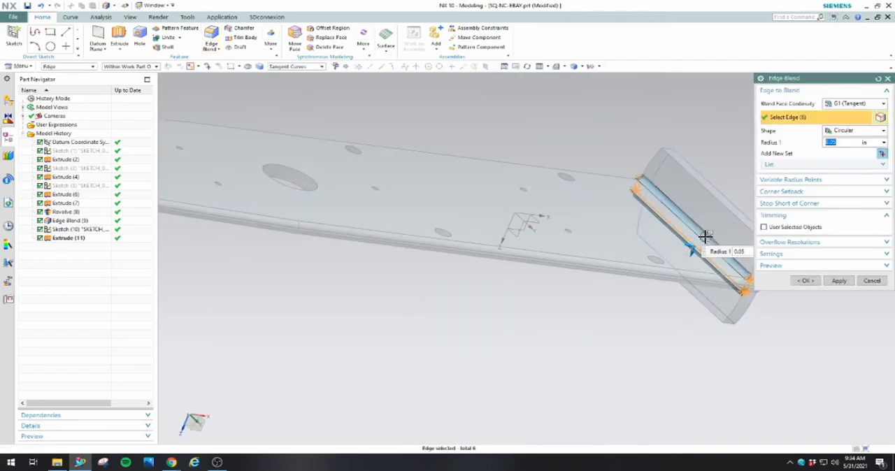
key("Return")
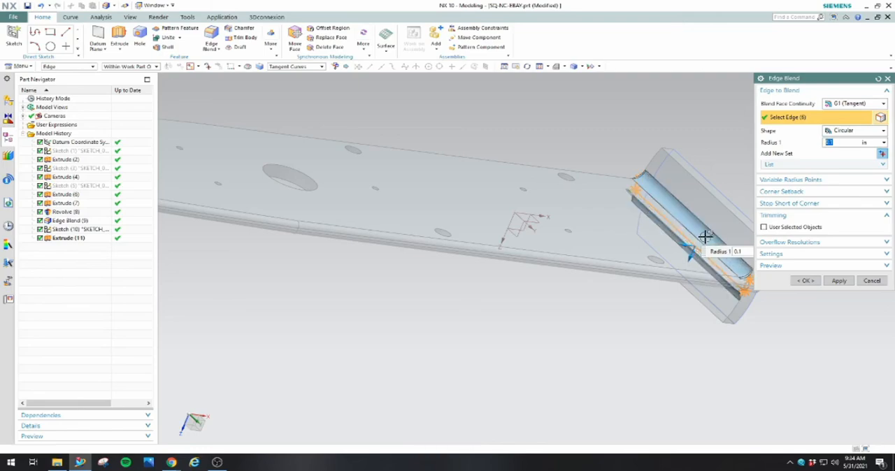
type("0.125")
key("Return")
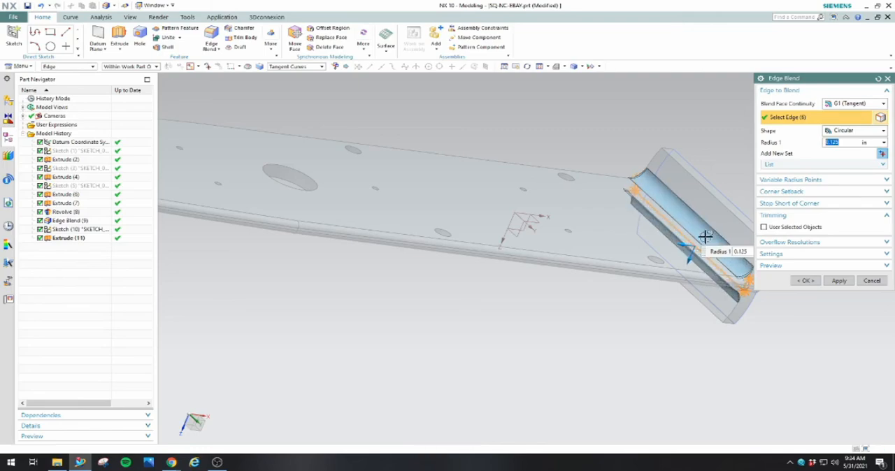
left_click(838, 280)
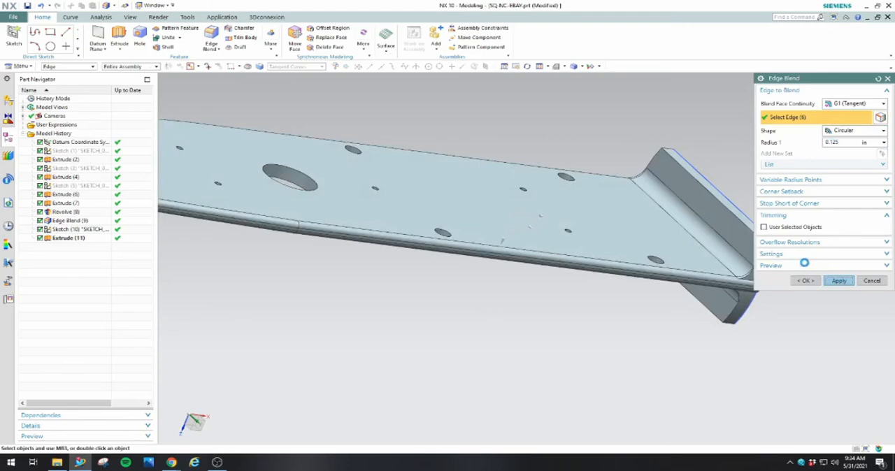
Select the inner rim edges of the flange's upper half for an edge blend and set its radius to 0.05 in
scroll(660, 258, "down", 5)
scroll(692, 241, "up", 5)
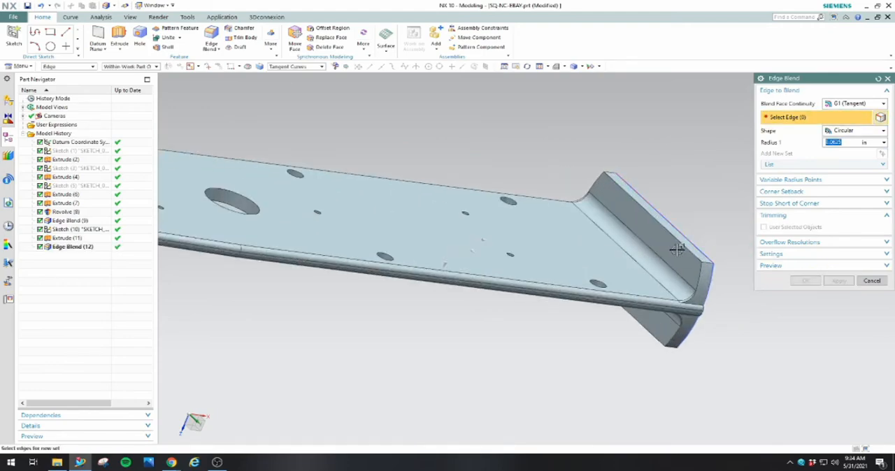
left_click(682, 242)
left_click(697, 284)
left_click(592, 184)
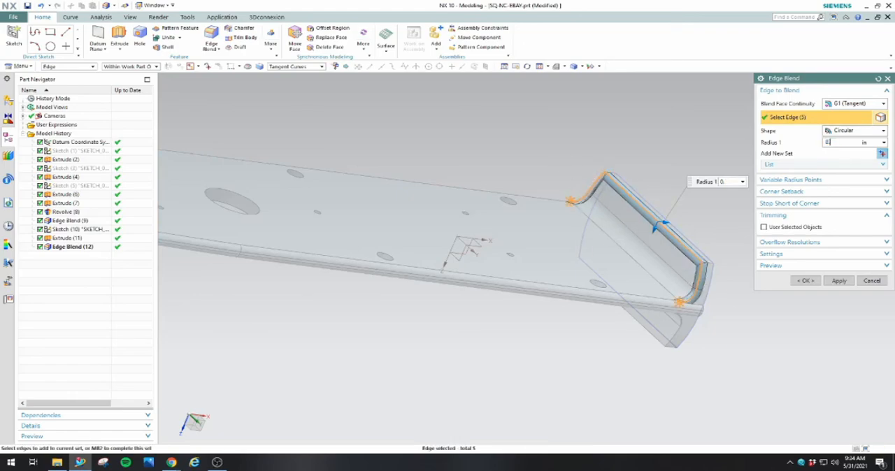
key("Return")
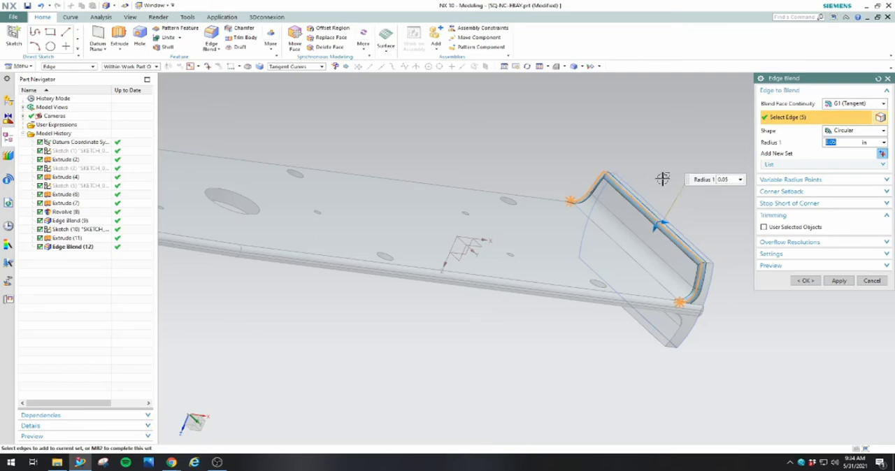
Add the flange's lower inner rim edges, one side's outer arc edges and the long outer edges to the 0.05 in blend
left_click(679, 337)
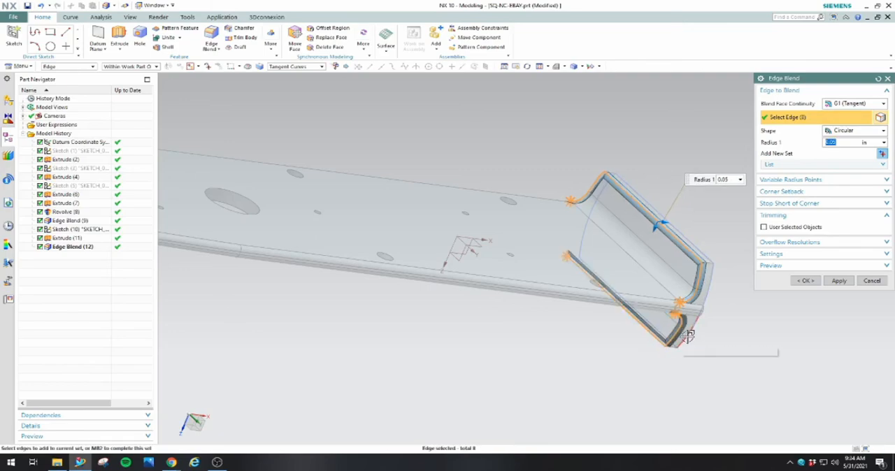
left_click(687, 335)
left_click(712, 284)
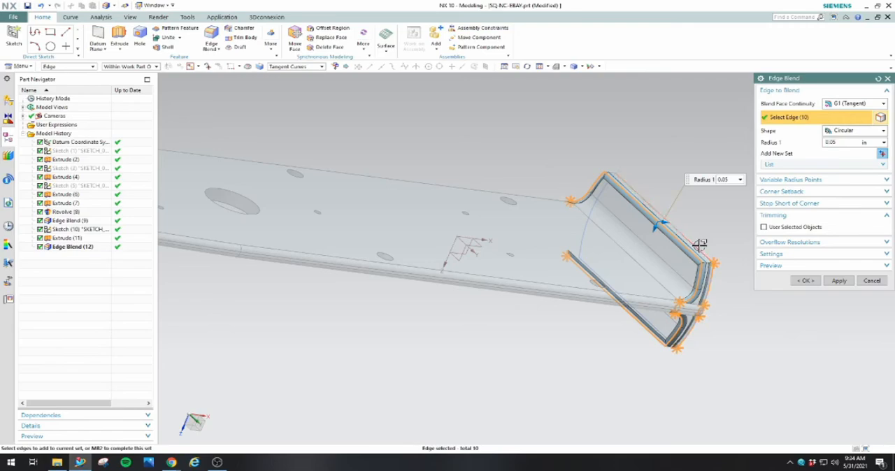
left_click(699, 244)
scroll(696, 248, "up", 5)
left_click(652, 316)
Add the remaining rim and arc edges on the flange's opposite side and complete the 0.05 in edge blend
scroll(644, 292, "down", 5)
middle_click_drag(643, 292, 523, 154)
scroll(531, 147, "up", 6)
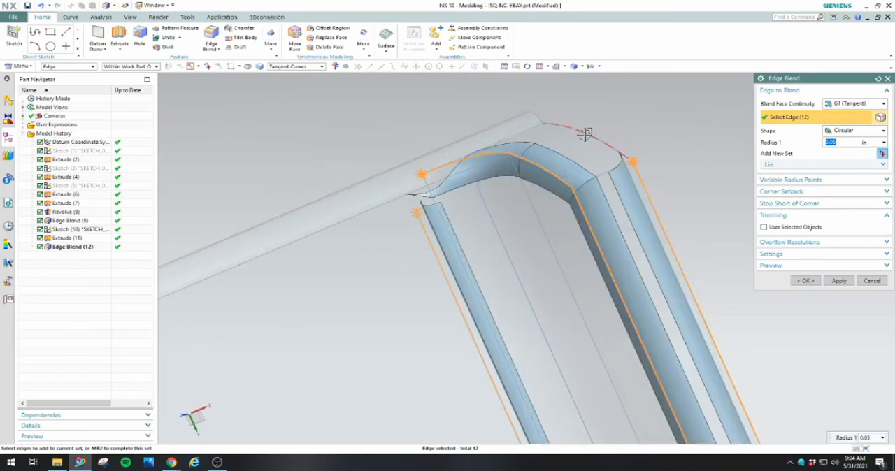
left_click(585, 133)
middle_click_drag(599, 174, 535, 96)
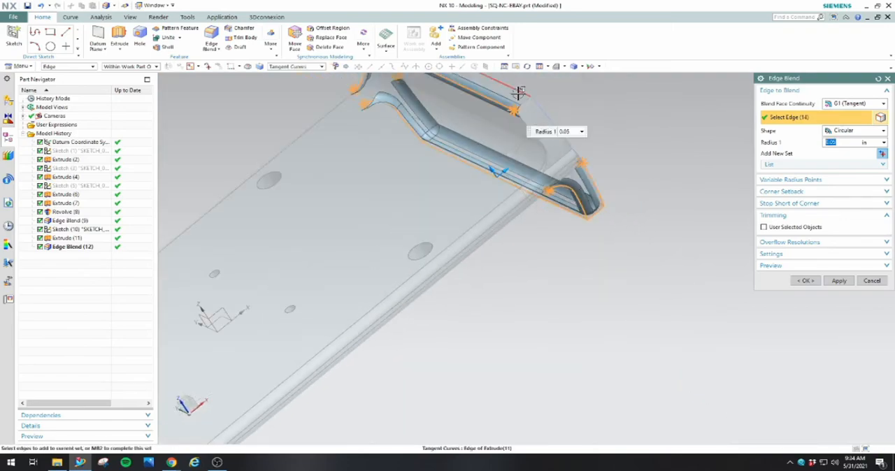
left_click(536, 103)
left_click(527, 123)
scroll(528, 124, "down", 5)
scroll(481, 116, "up", 9)
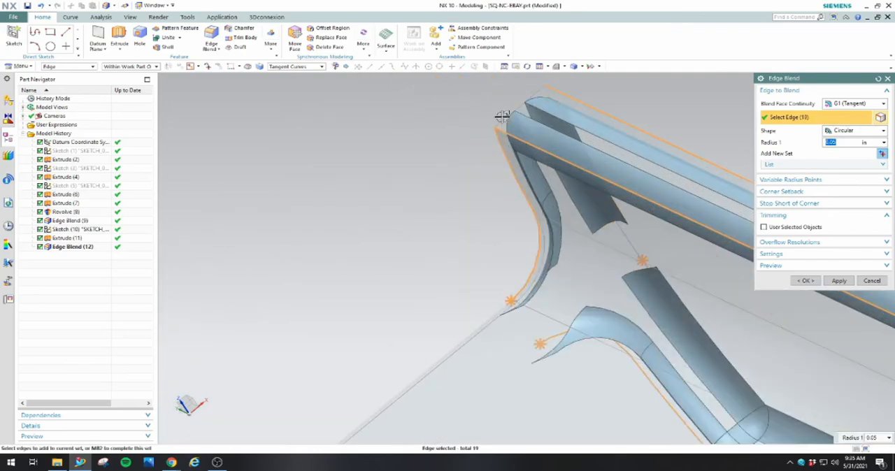
left_click(525, 107)
scroll(525, 109, "down", 5)
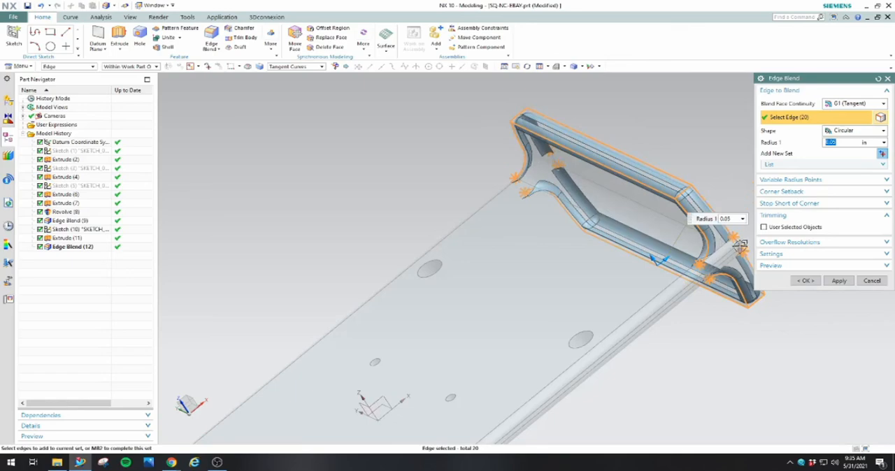
left_click(804, 282)
Delete the end flange's sketch, its extrusion and its two edge blends from the model history
middle_click_drag(715, 335, 579, 255)
scroll(627, 213, "down", 5)
scroll(653, 214, "down", 5)
scroll(643, 192, "up", 5)
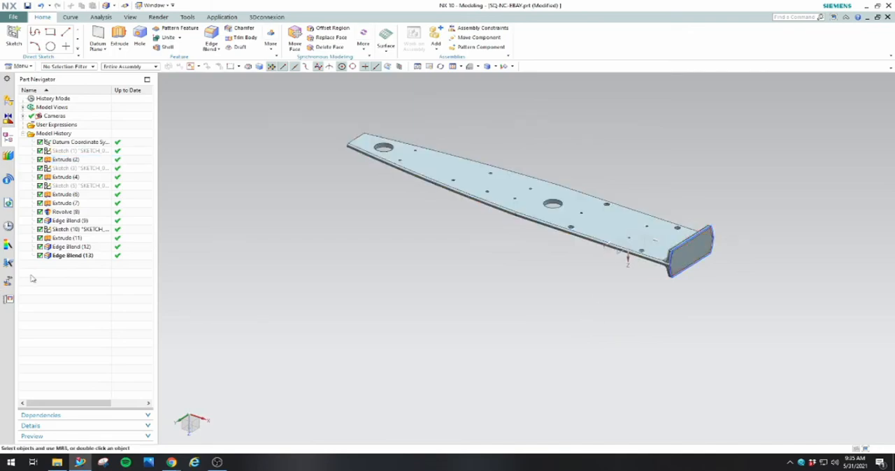
left_click(81, 256)
left_click_drag(64, 260, 68, 232)
right_click(67, 233)
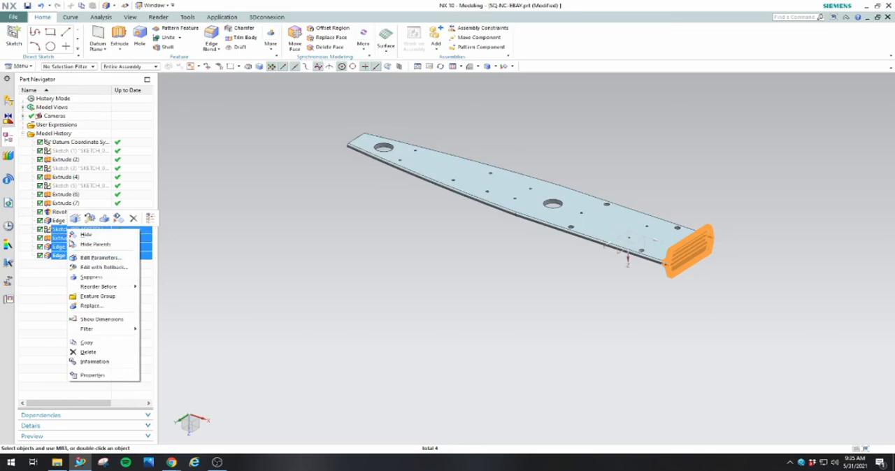
left_click(90, 349)
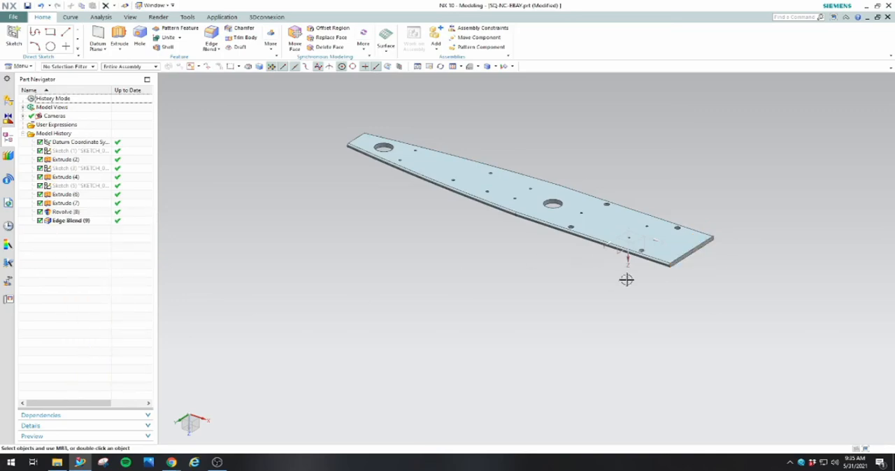
middle_click_drag(710, 219, 713, 220)
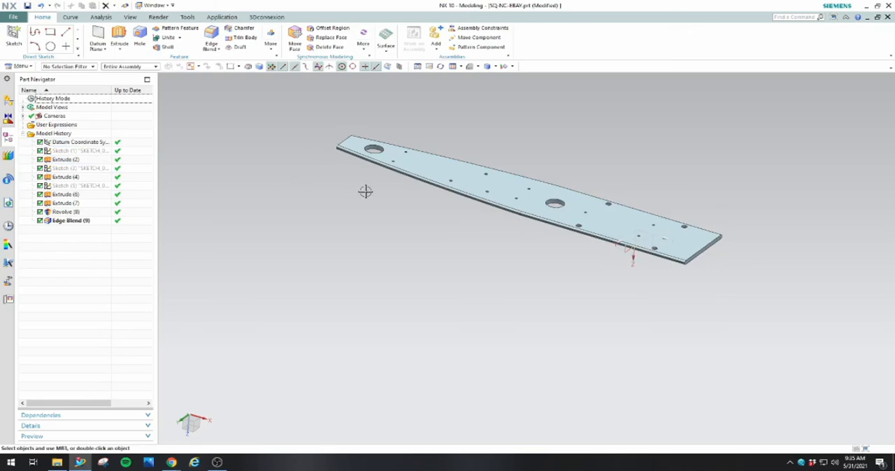
middle_click_drag(537, 275, 524, 289)
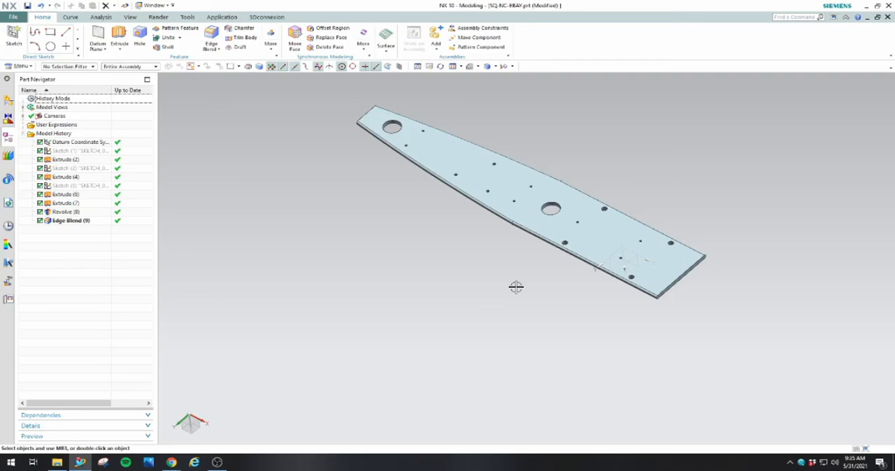
mouse_move(516, 288)
middle_mouse_down()
mouse_move(426, 286)
mouse_move(391, 274)
mouse_move(516, 282)
middle_mouse_up()
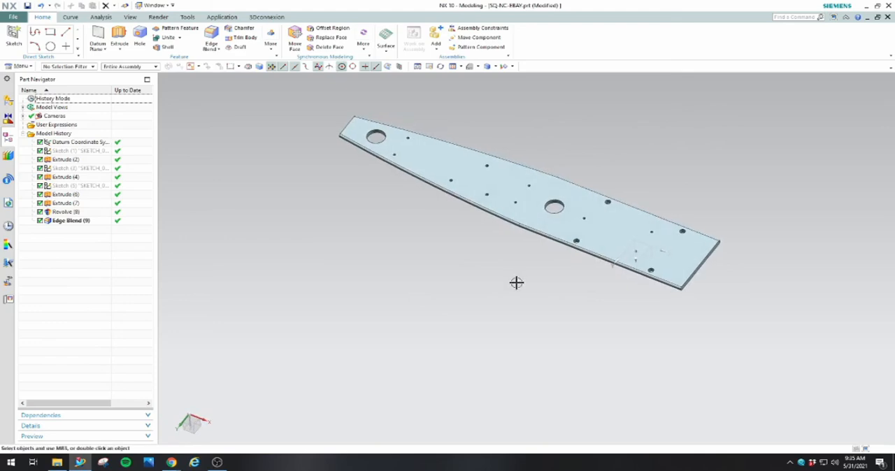